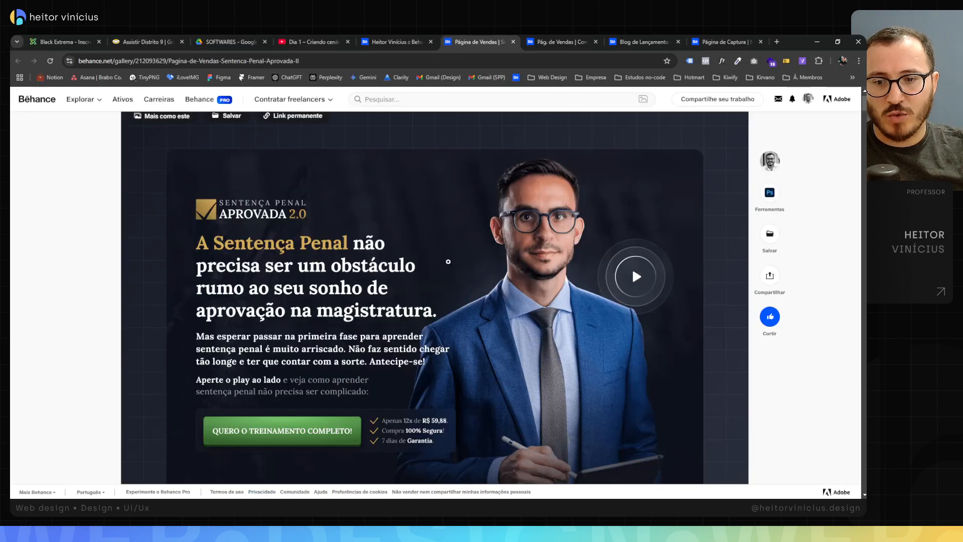
Step: Review the Behance sales page and launch blog projects to see how the presenter photos are composed
left_click(405, 43)
left_click(492, 43)
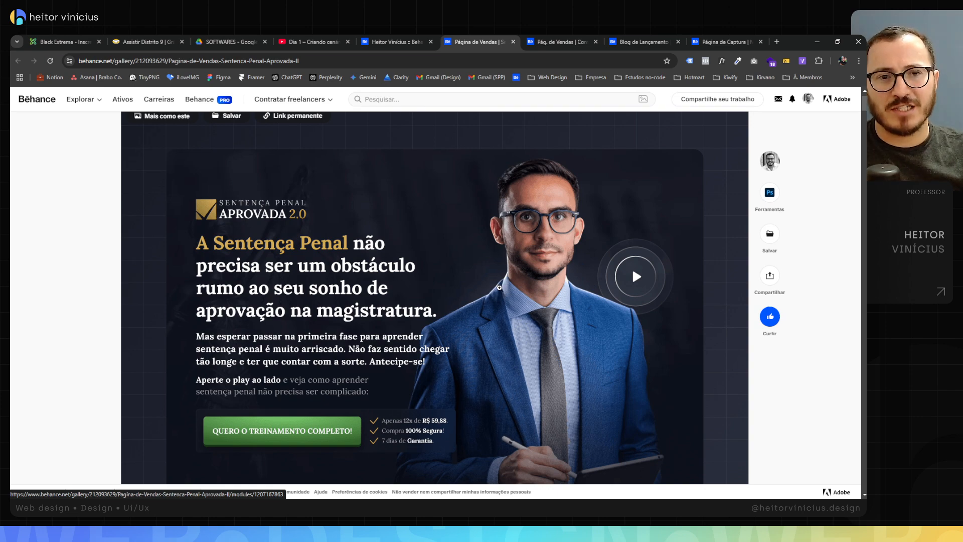
left_click(581, 46)
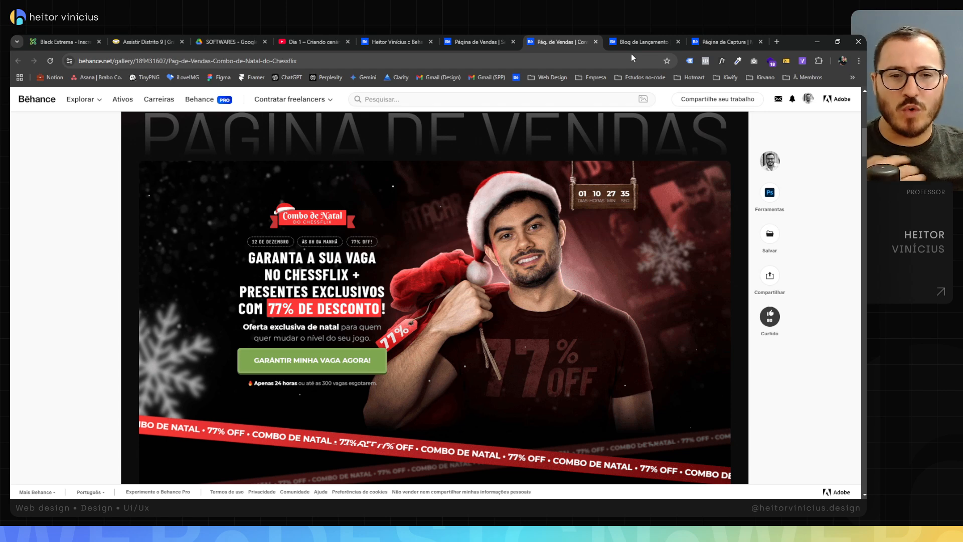
left_click(657, 44)
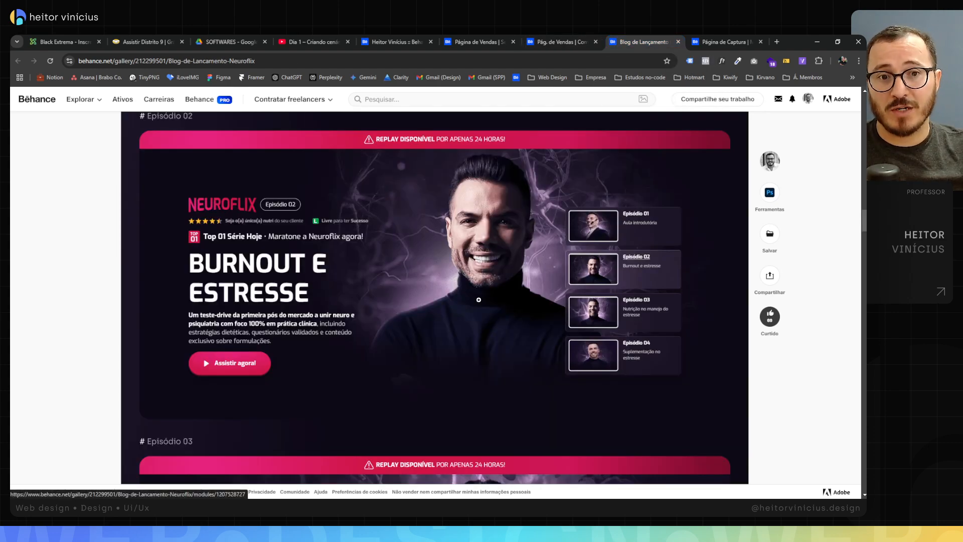
key("ctrl+Tab")
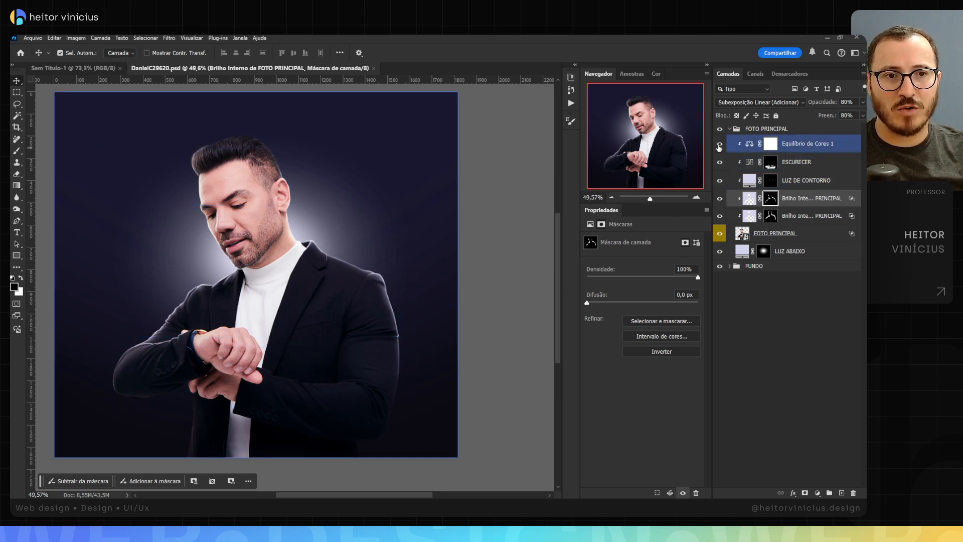
Step: Compare the finished composition with the bare cutout by hiding and restoring the adjustment, glow, LUZ ABAIXO and FUNDO layers
left_click_drag(719, 147, 719, 217)
left_click(743, 299)
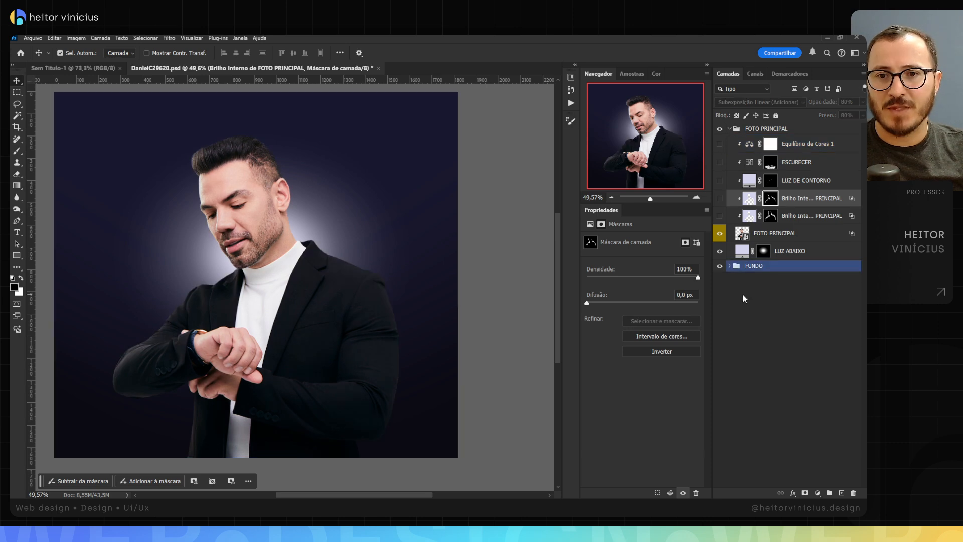
left_click(720, 251)
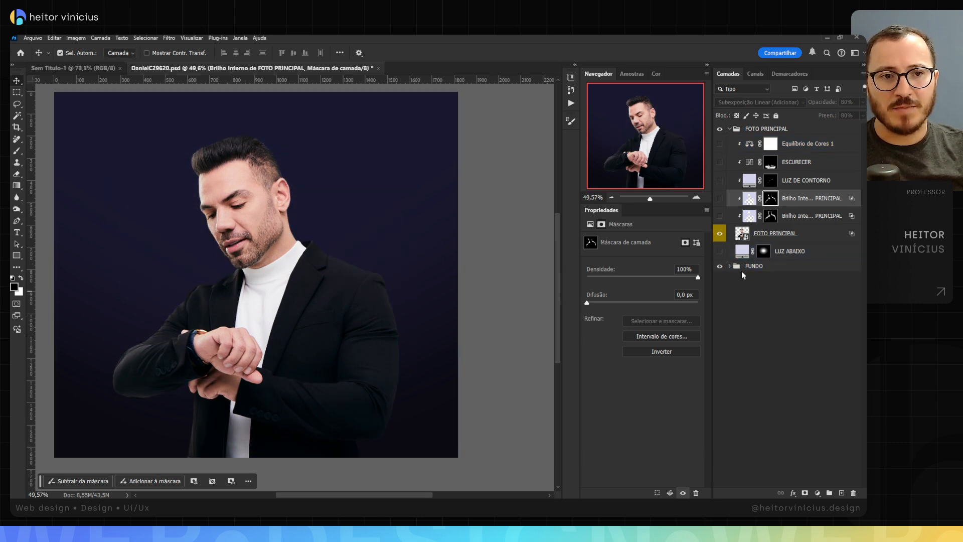
left_click(720, 266)
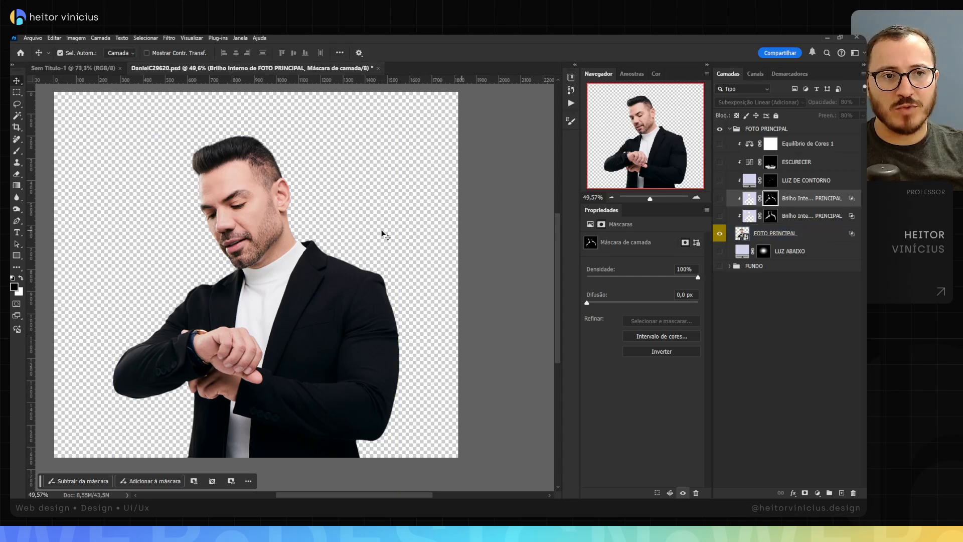
left_click(259, 265)
scroll(258, 264, "down", 1)
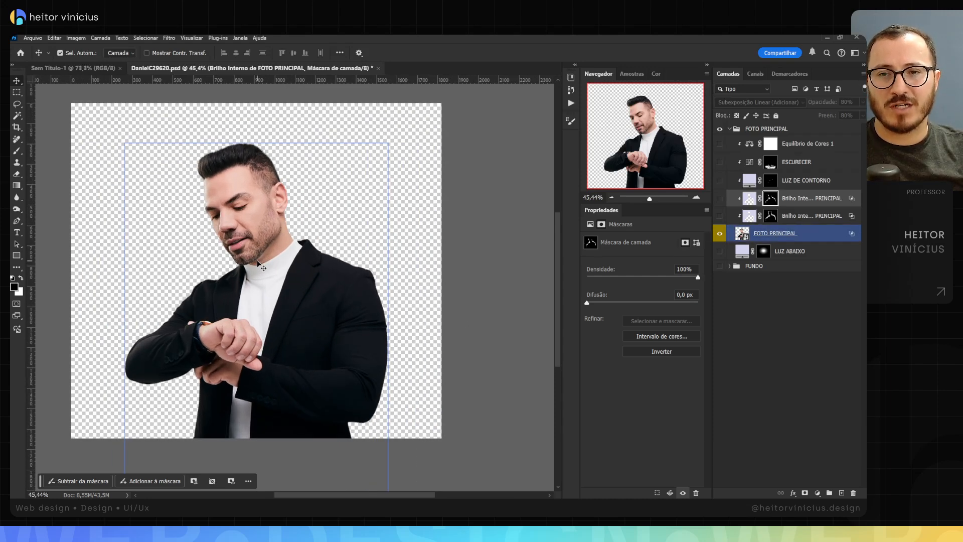
scroll(281, 265, "down", 3)
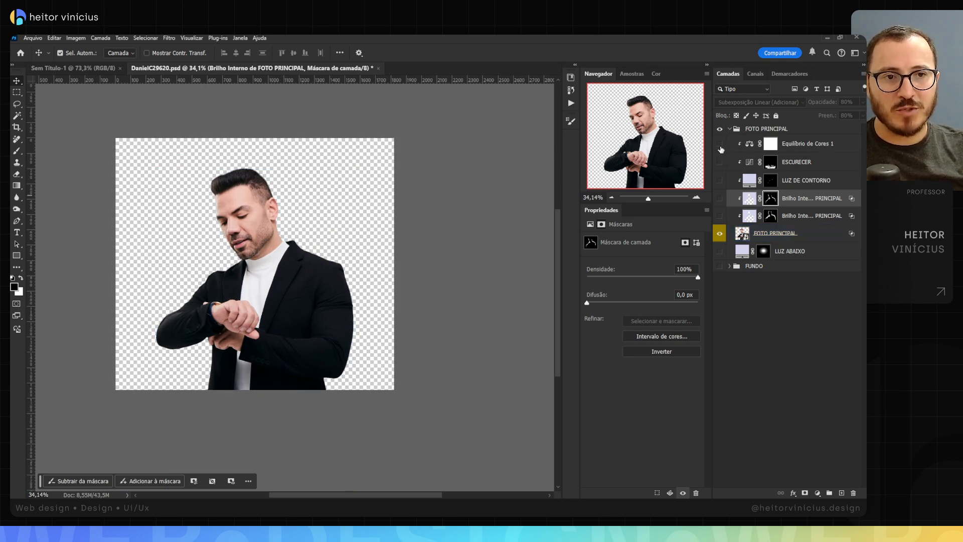
left_click_drag(721, 150, 720, 267)
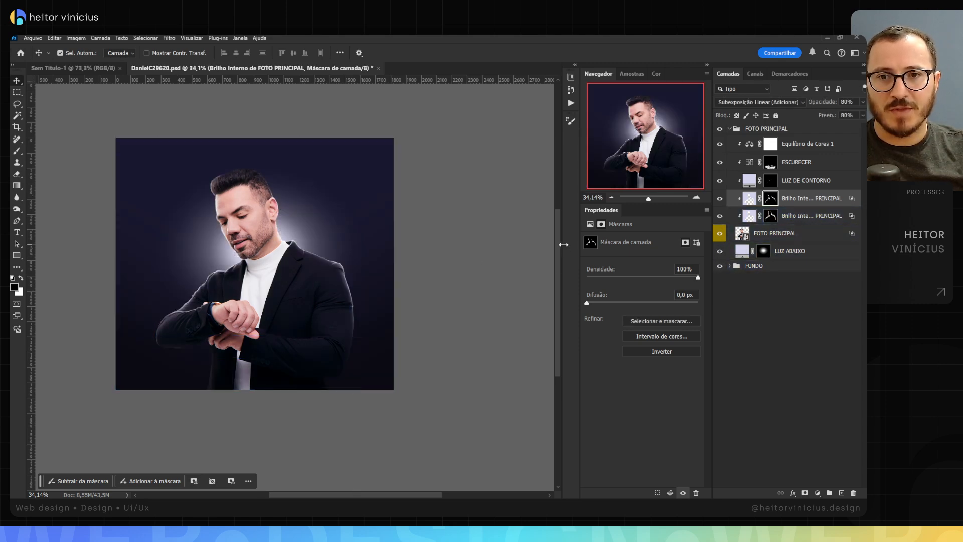
Step: Delete the five clipped light and adjustment layers above FOTO PRINCIPAL and the LUZ ABAIXO layer beneath it
left_click(801, 219)
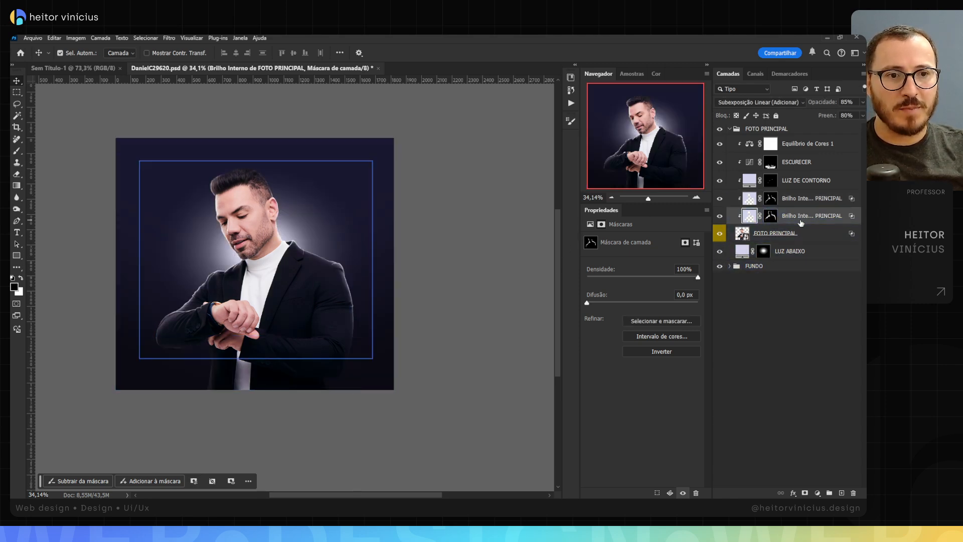
left_click(809, 150, "shift")
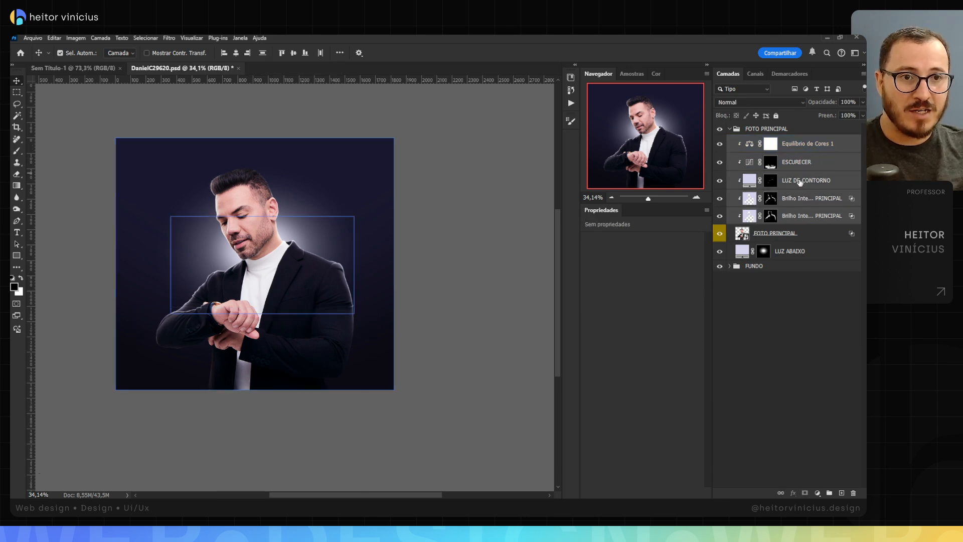
key("Delete")
left_click(803, 162)
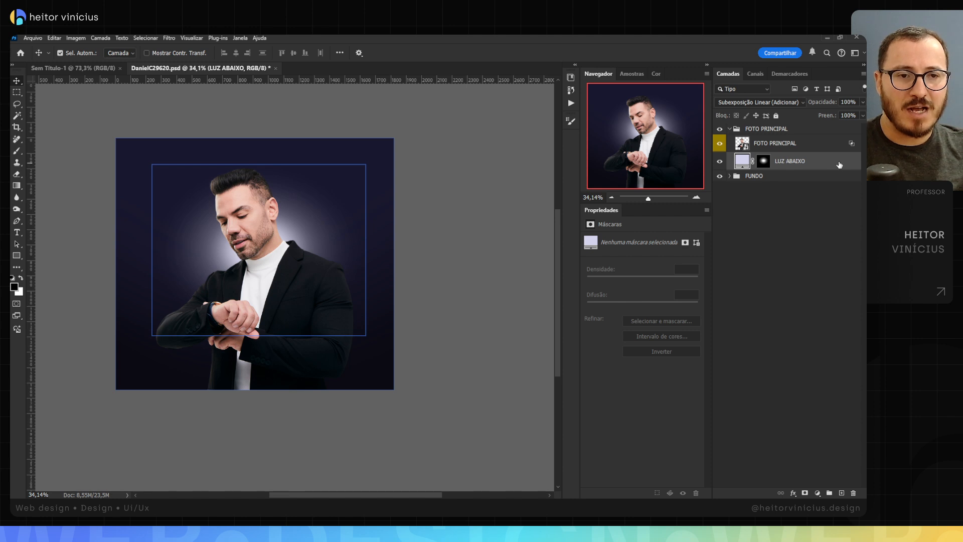
key("Delete")
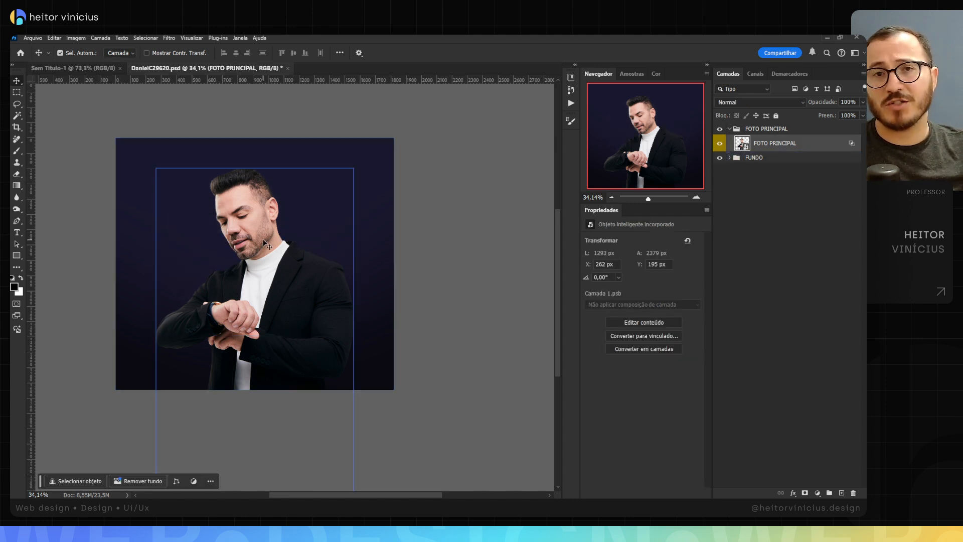
Step: Expand the FUNDO group and compare the background with its ESCURECER curves layer hidden and shown
scroll(301, 251, "up", 2)
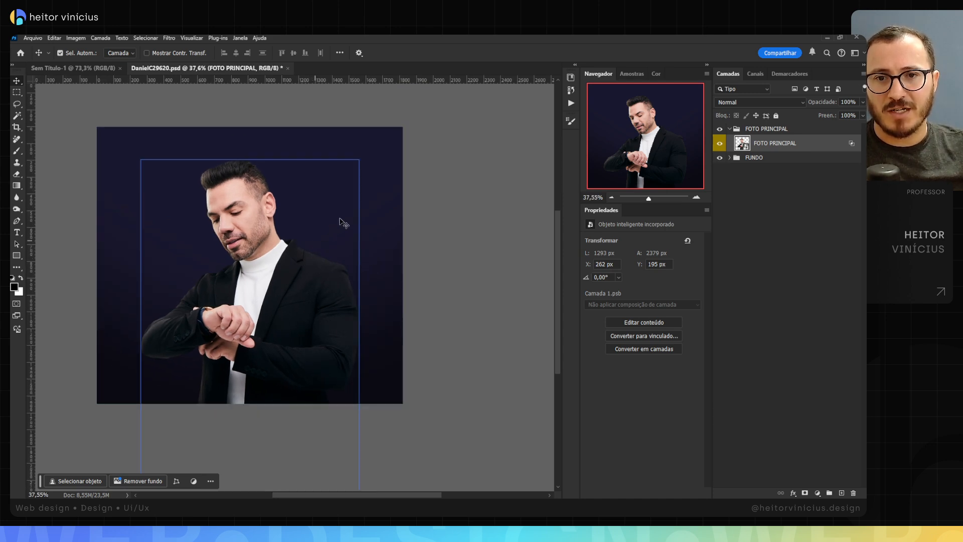
left_click_drag(316, 213, 303, 223)
left_click(754, 158)
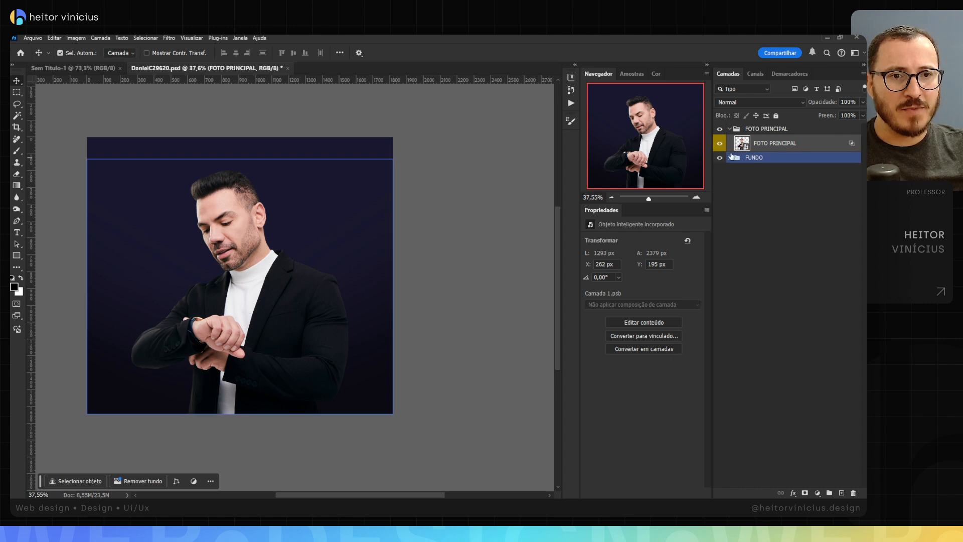
left_click(731, 158)
left_click(781, 171)
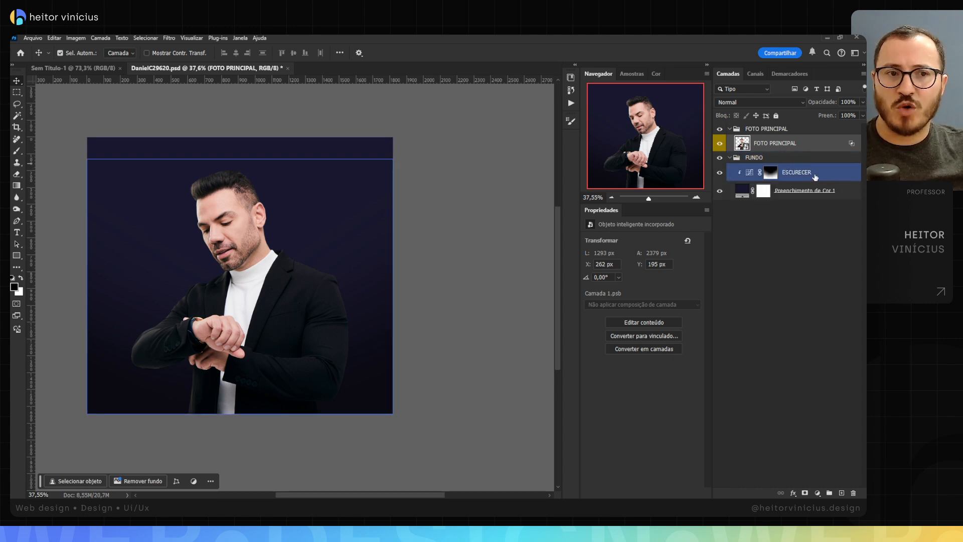
left_click(813, 190)
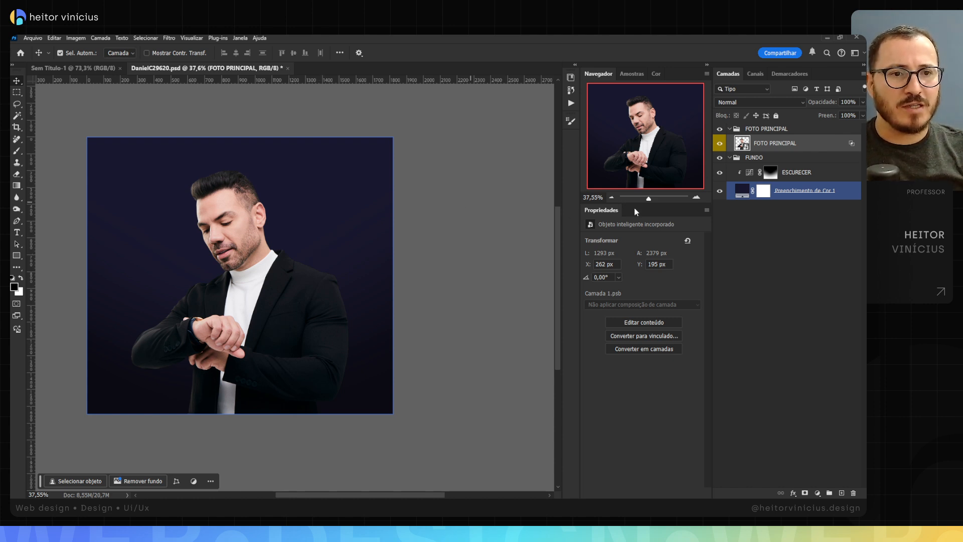
left_click(804, 172)
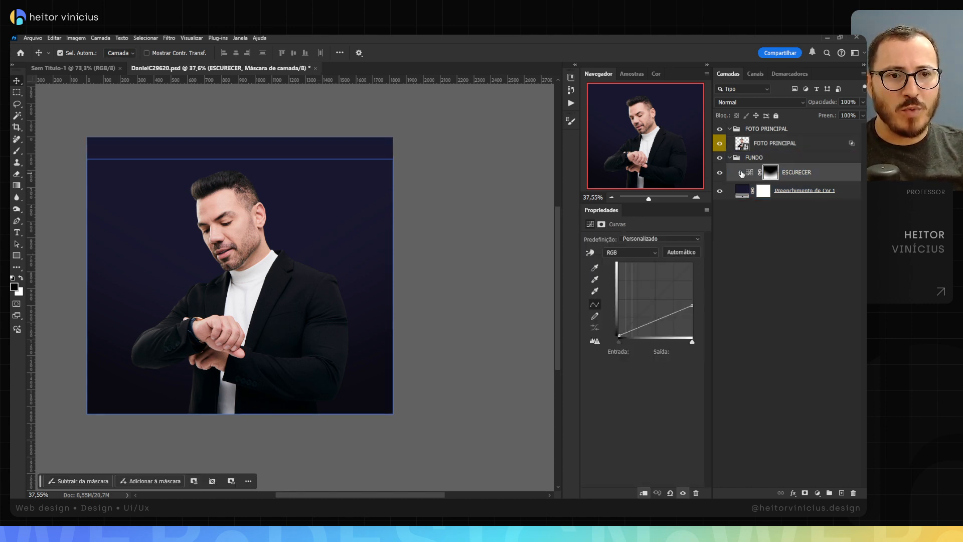
left_click(720, 175)
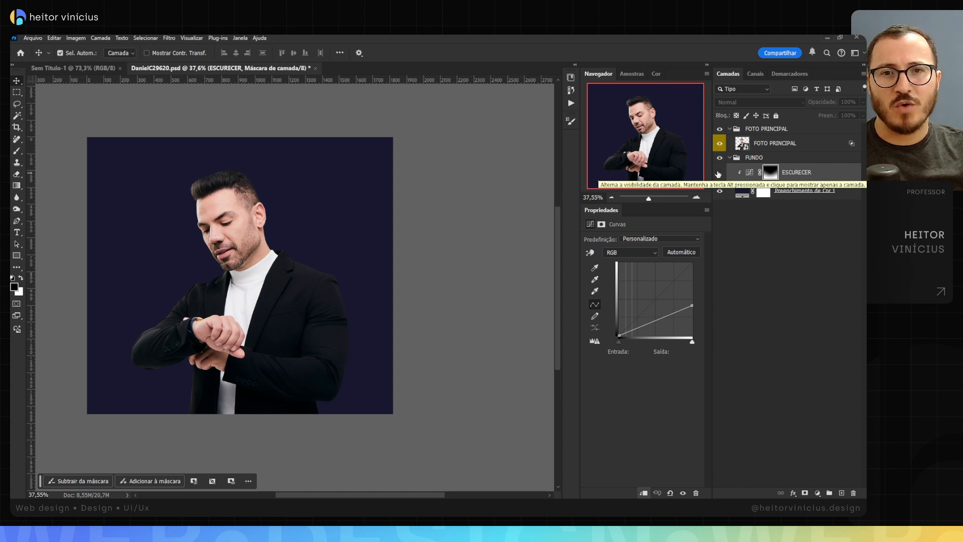
left_click(720, 173)
Step: Delete the solid colour fill and ESCURECER layers together with the FUNDO group
left_click(803, 194)
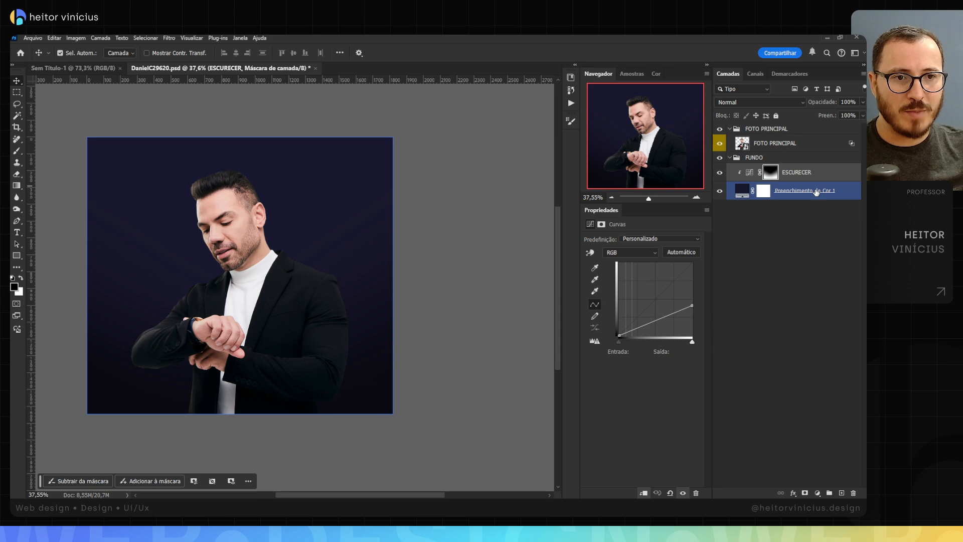
key("Delete")
key("Delete")
key("Delete")
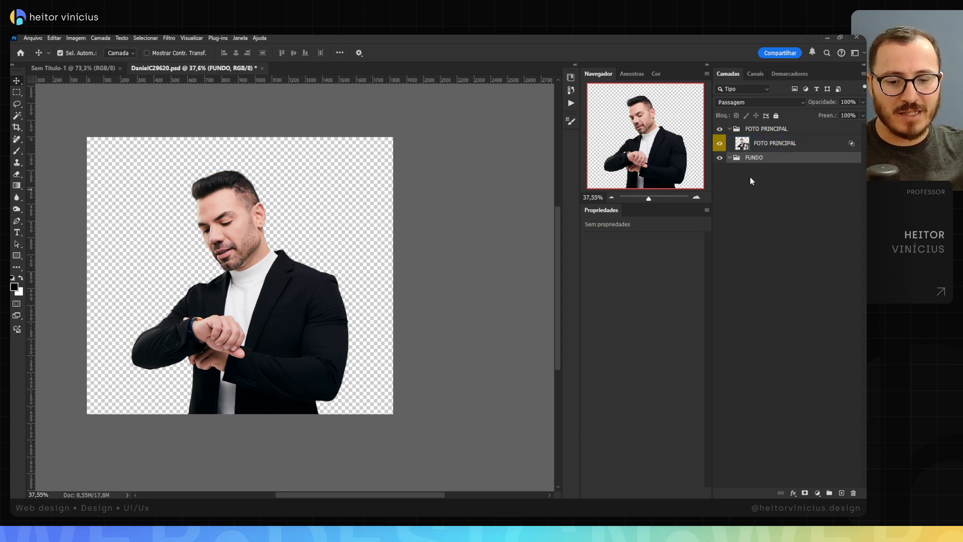
key("Delete")
Step: Take the FOTO PRINCIPAL layer out of its group, removing the group, and clear the layer's yellow colour label
left_click_drag(758, 145, 759, 123)
left_click(761, 147)
key("Delete")
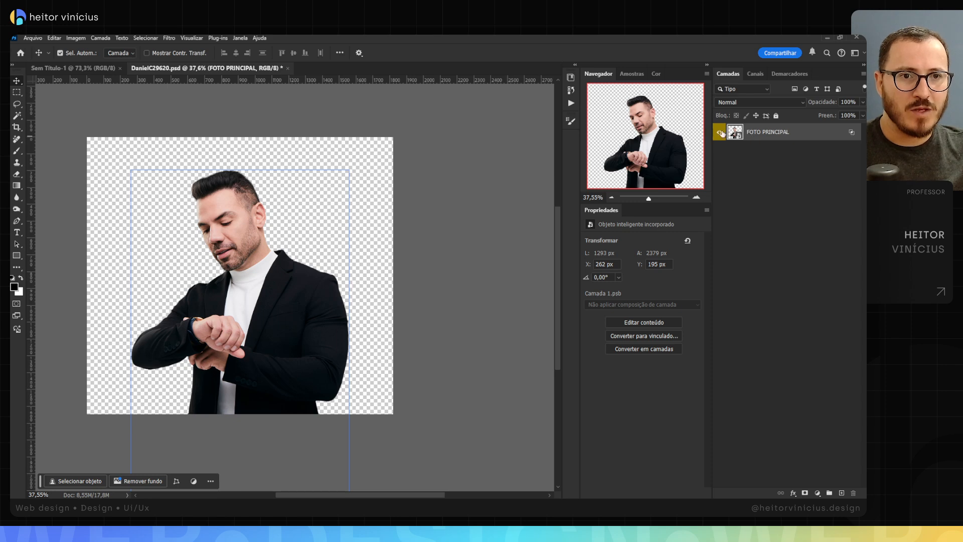
right_click(720, 132)
left_click(741, 159)
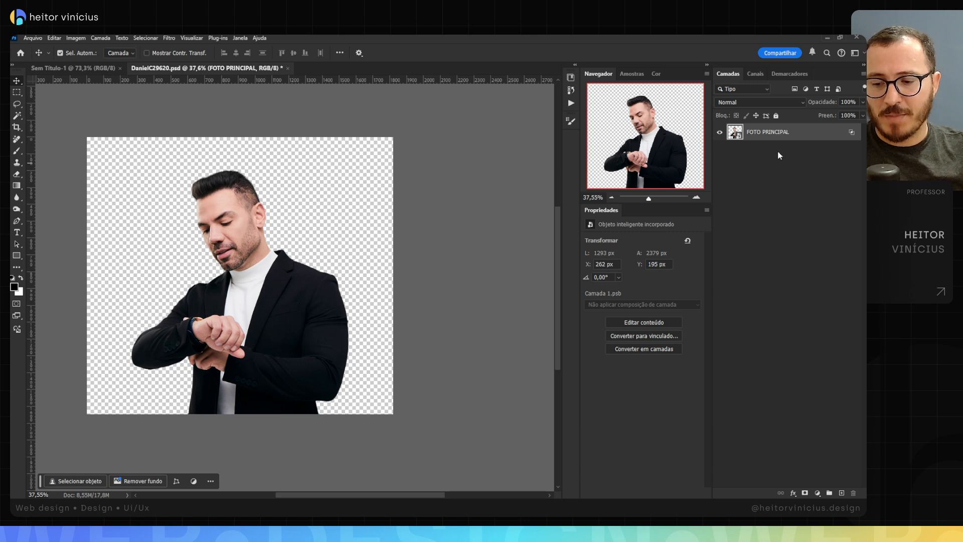
Step: Group the FOTO PRINCIPAL layer, name the group COMPOSIÇÃO PRINCIPAL and collapse it
key("ctrl+g")
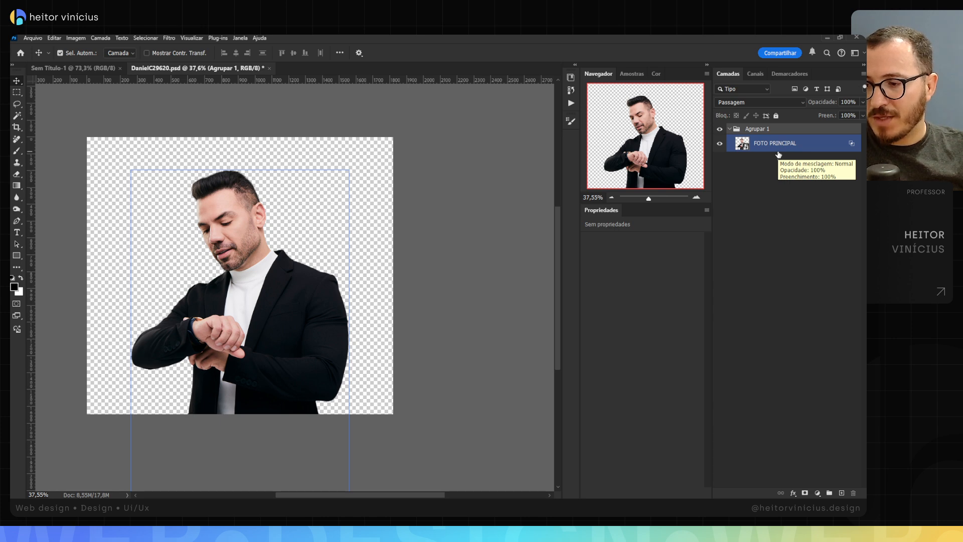
key("F2")
type("FOTO 1")
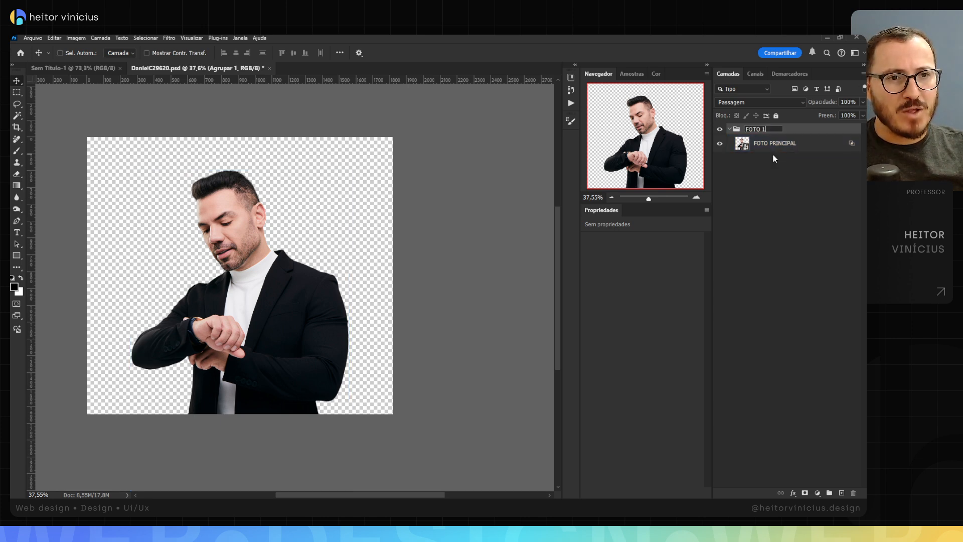
key("ctrl+a")
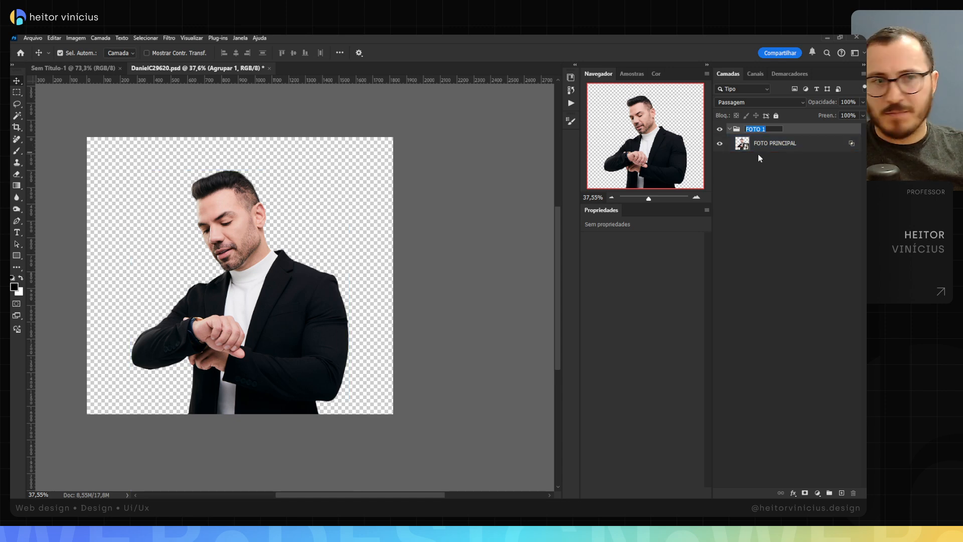
type("COMPOSIÇÃO DE FUNDO")
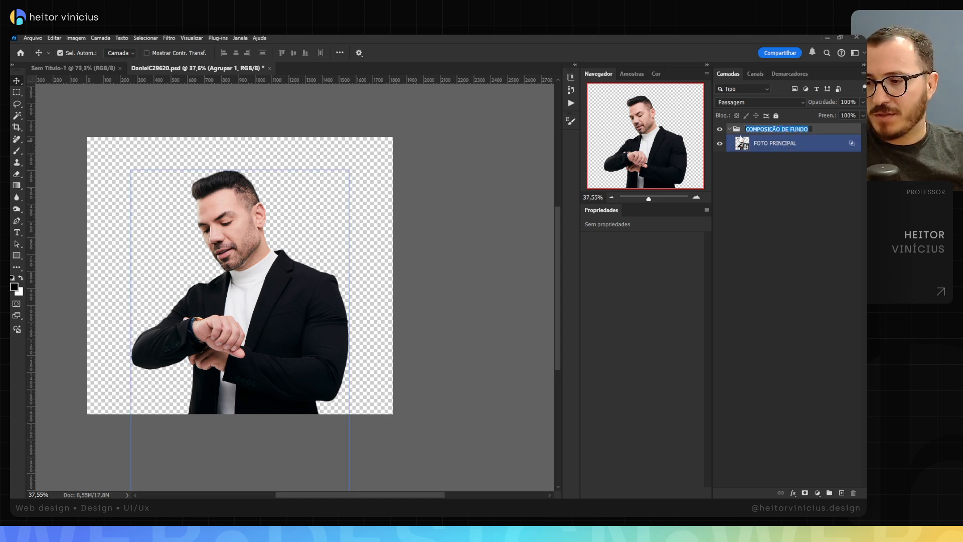
type("COMPOSIÇÃO PRINCIPAL")
key("ctrl+a")
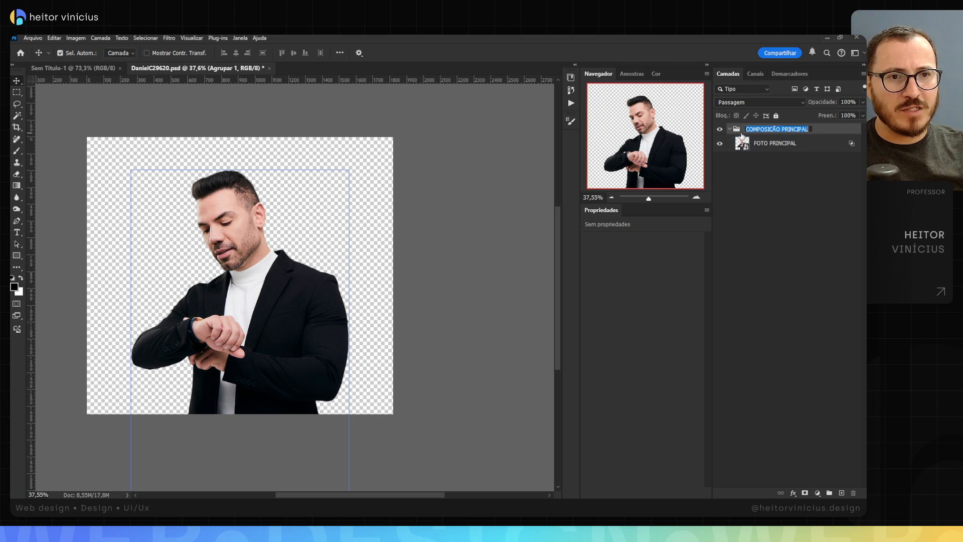
key("Return")
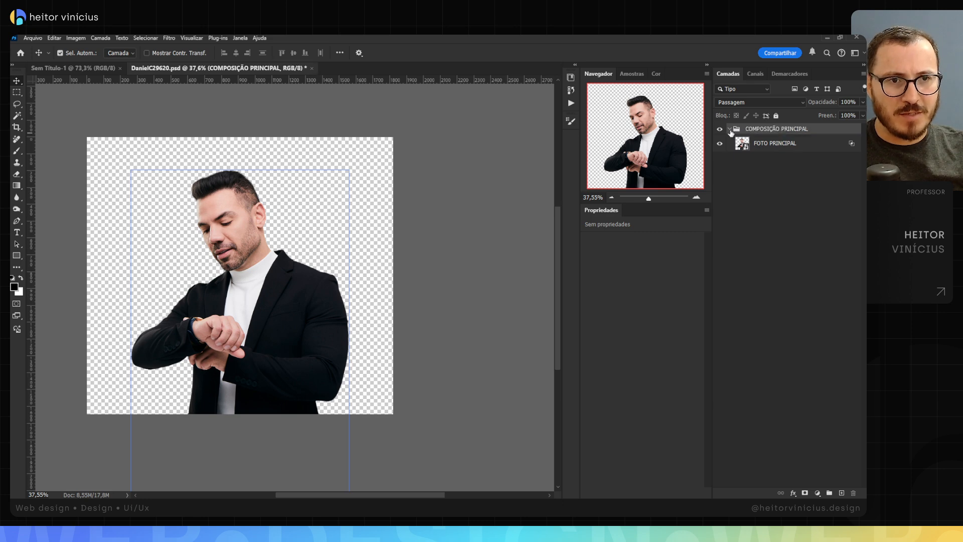
left_click(731, 130)
left_click(731, 130)
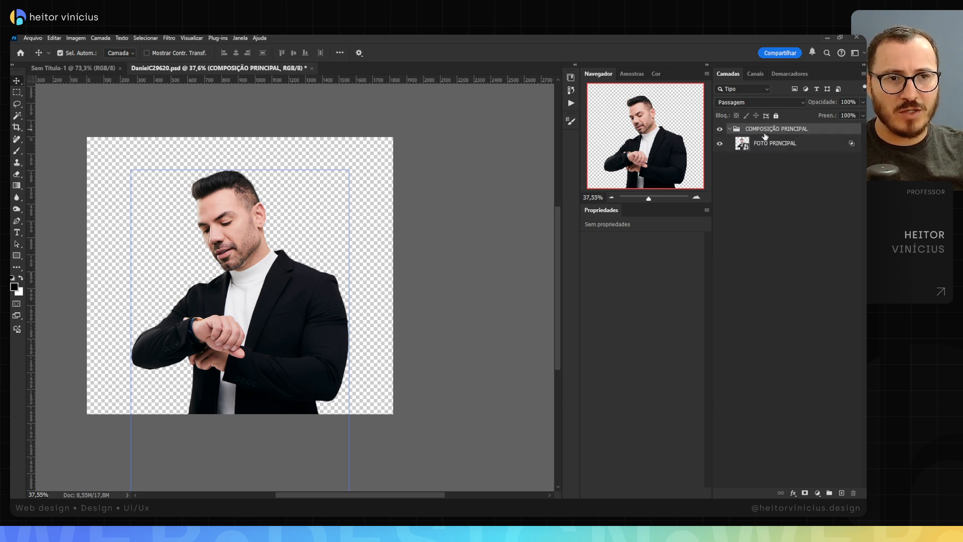
left_click(730, 129)
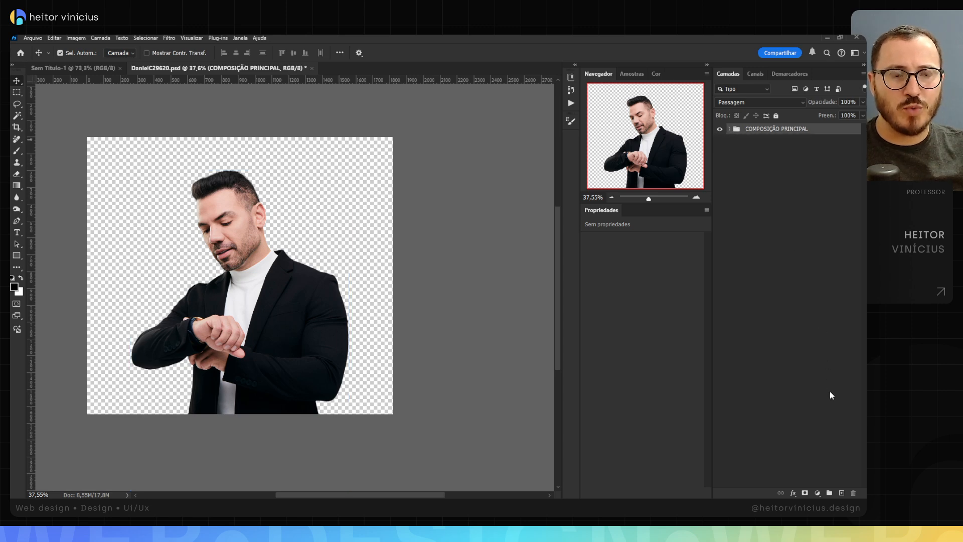
Step: Add a solid colour fill layer in a very dark bluish purple, #120c20
left_click(819, 494)
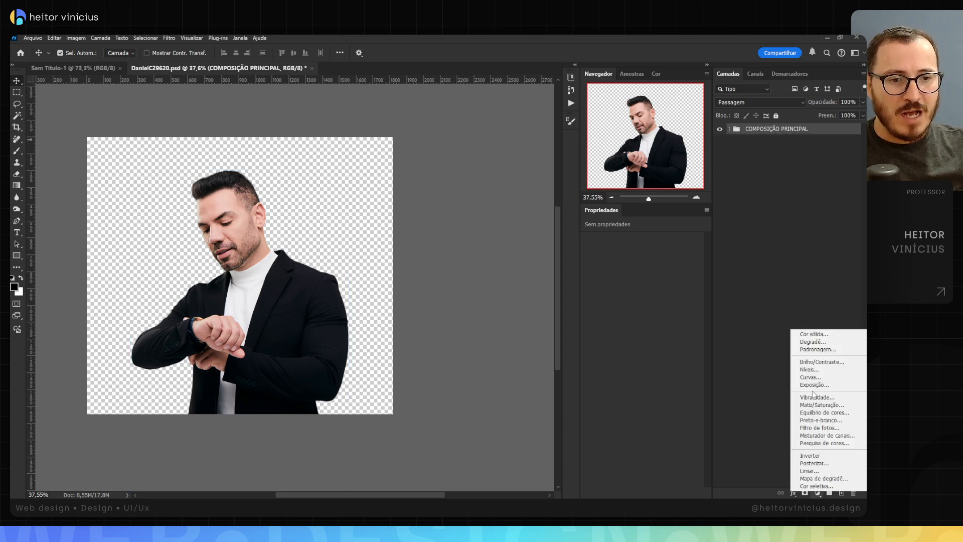
left_click(813, 335)
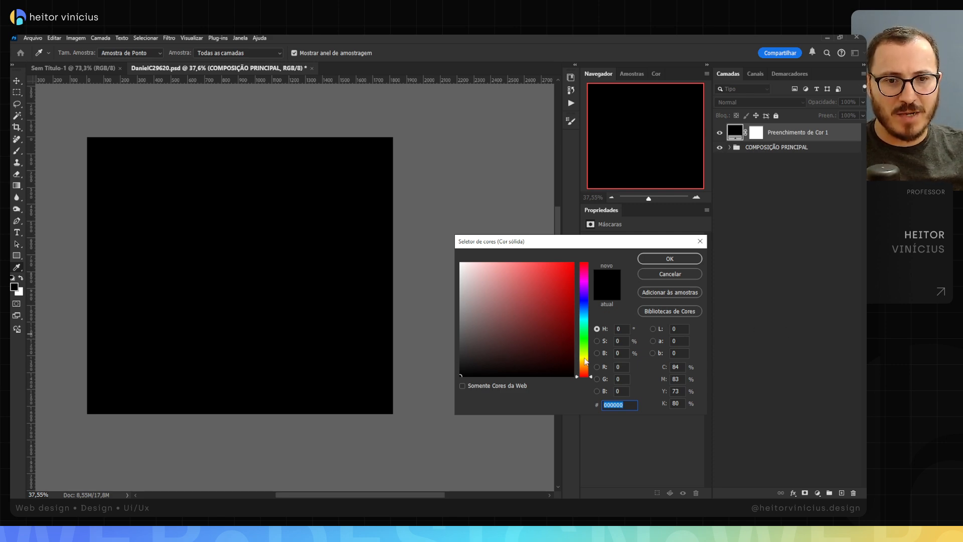
left_click(587, 303)
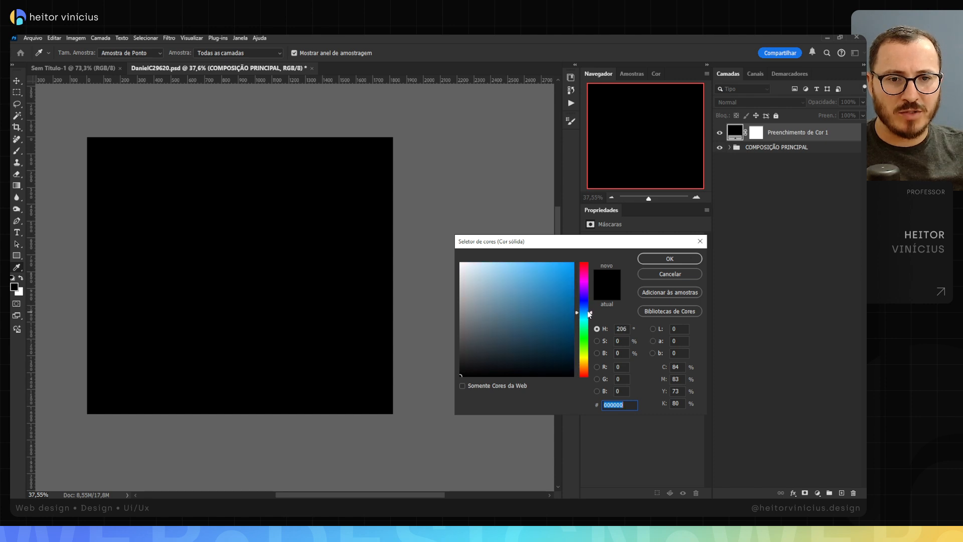
left_click_drag(588, 304, 586, 299)
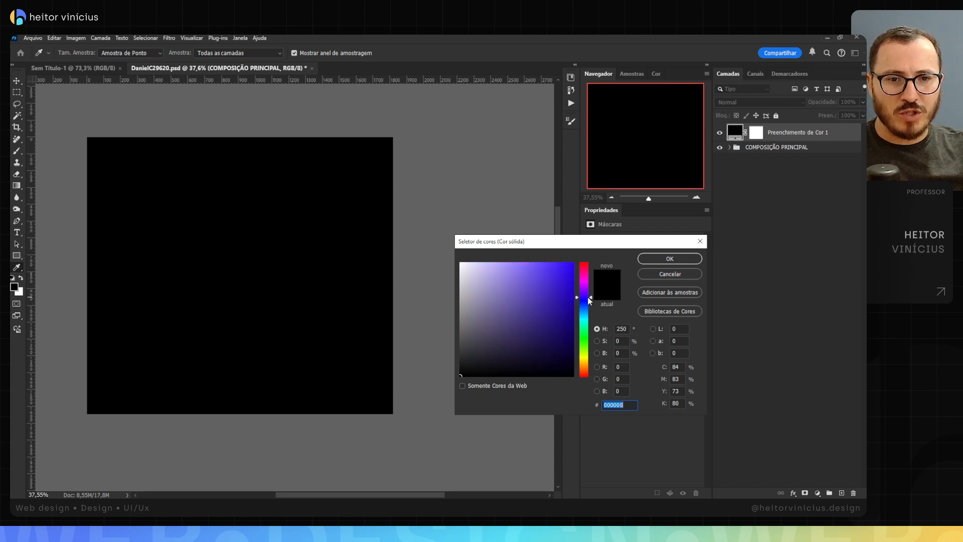
type("1d1234")
left_click_drag(534, 354, 530, 362)
left_click(662, 257)
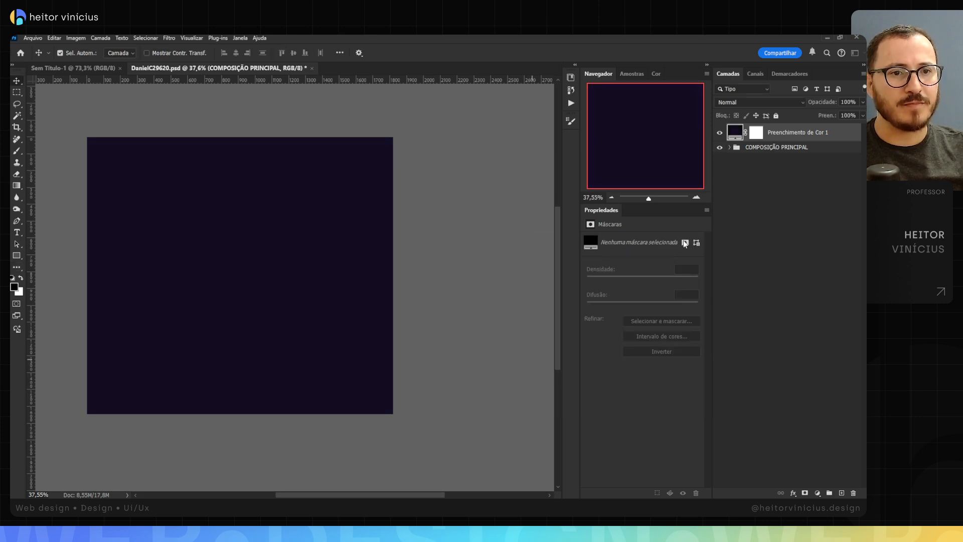
Step: Rename the colour fill layer as FUNDO and place it below the COMPOSIÇÃO PRINCIPAL group
double_click(802, 133)
type("FUNDO")
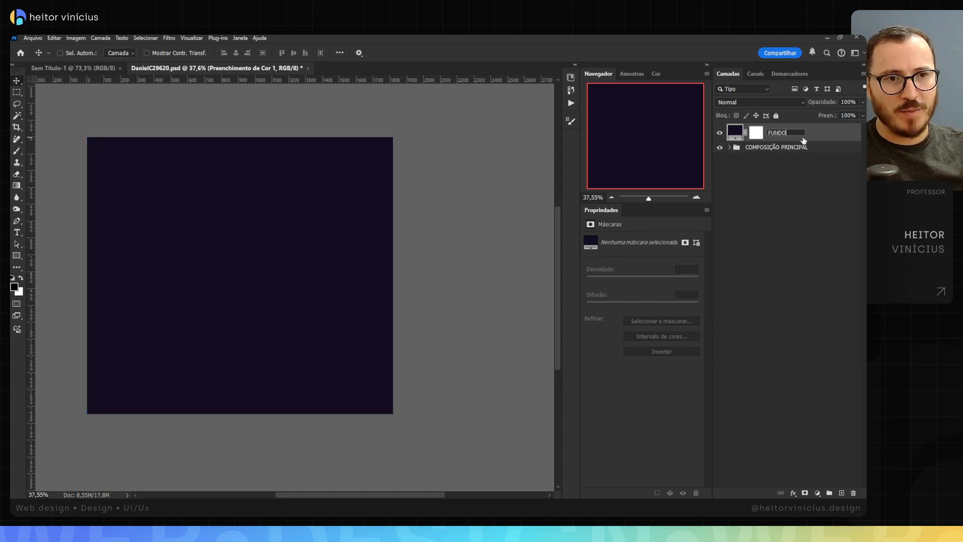
key("Return")
left_click_drag(817, 134, 765, 150)
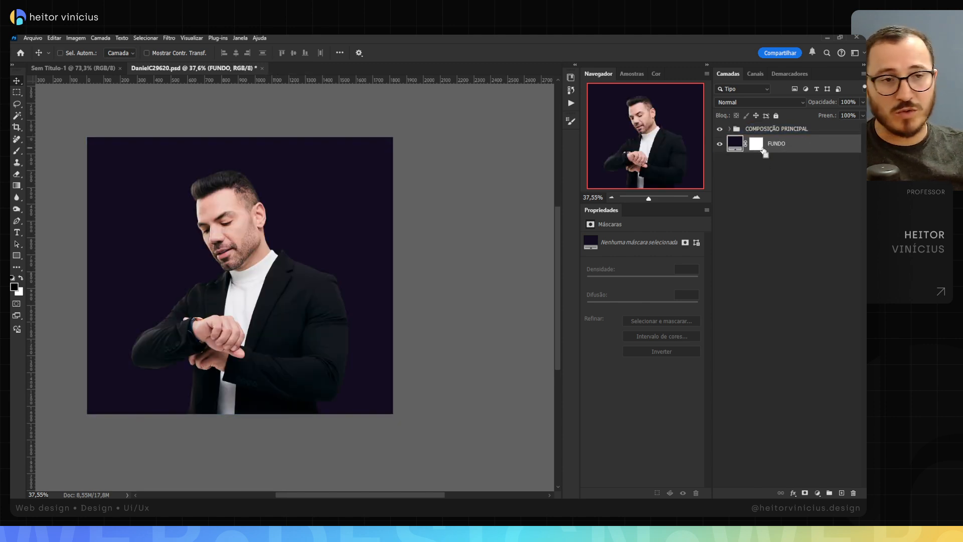
Step: Group the FUNDO layer, name the group COMPOSIÇÃO DE FUNDO and collapse it
key("ctrl+g")
double_click(759, 141)
type("COMPOSIÇÃO DE FUNDO")
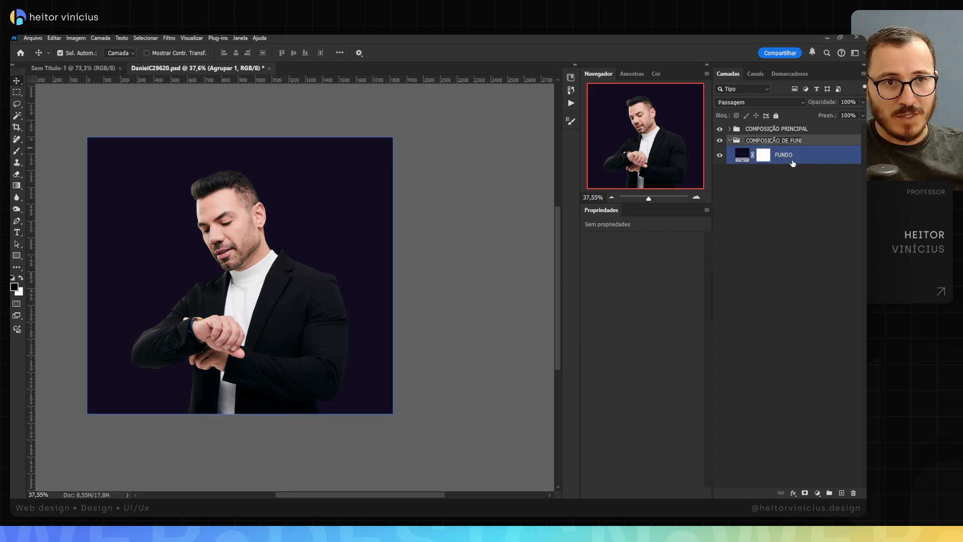
key("ctrl+a")
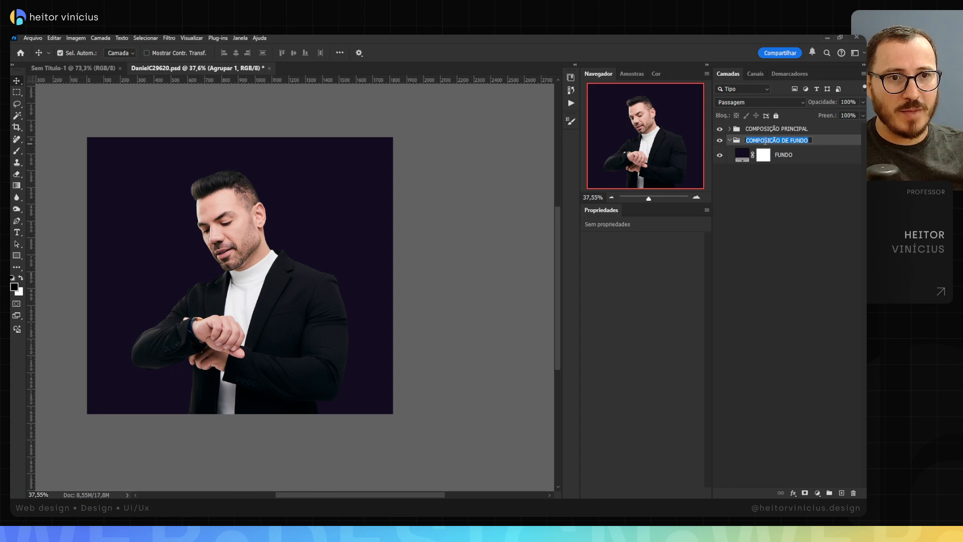
left_click(730, 141)
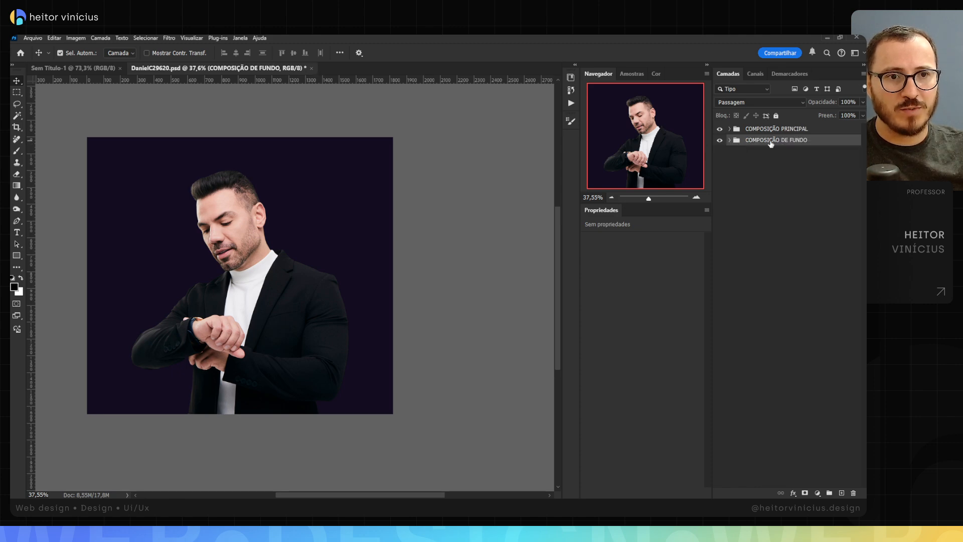
Step: Expand the COMPOSIÇÃO DE FUNDO group and add a Curves adjustment layer clipped to the FUNDO layer
left_click(730, 140)
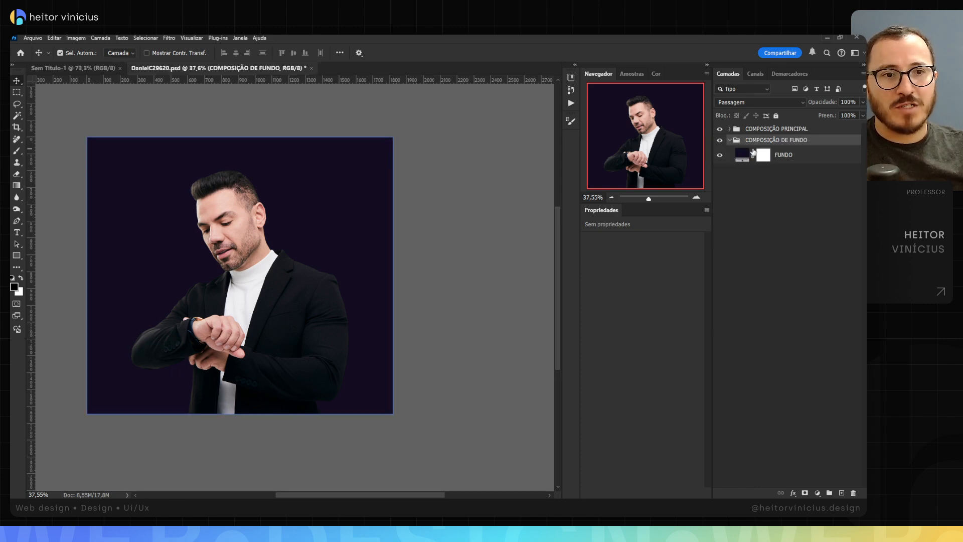
left_click(789, 156)
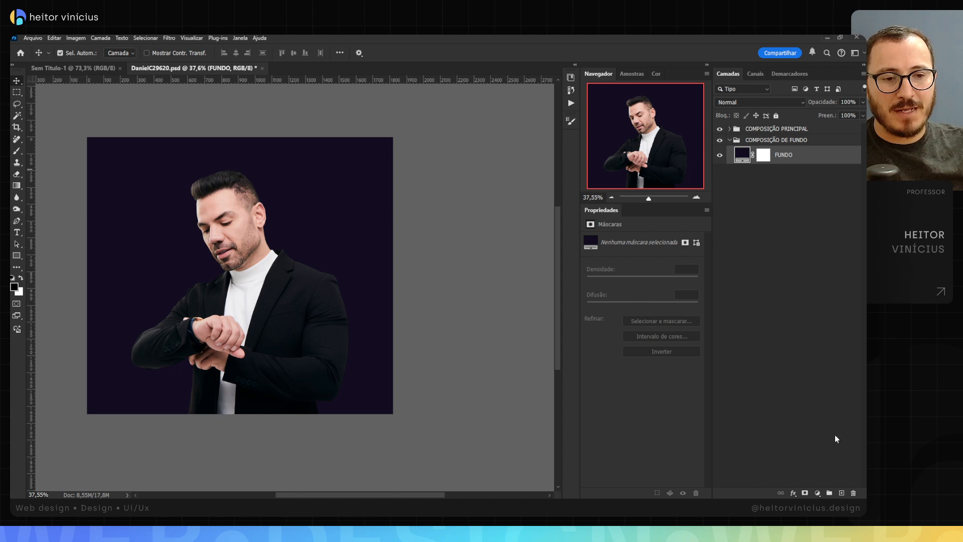
left_click(818, 496)
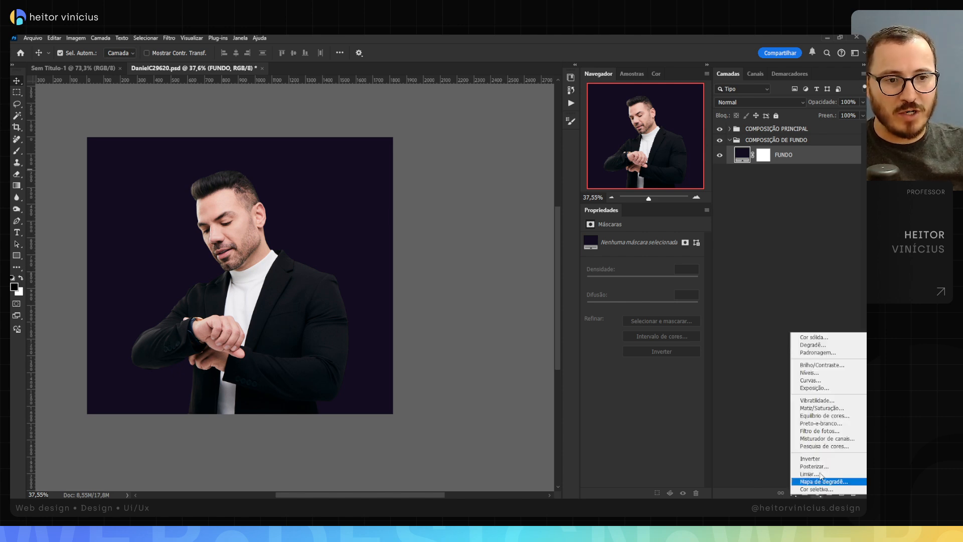
left_click(826, 381)
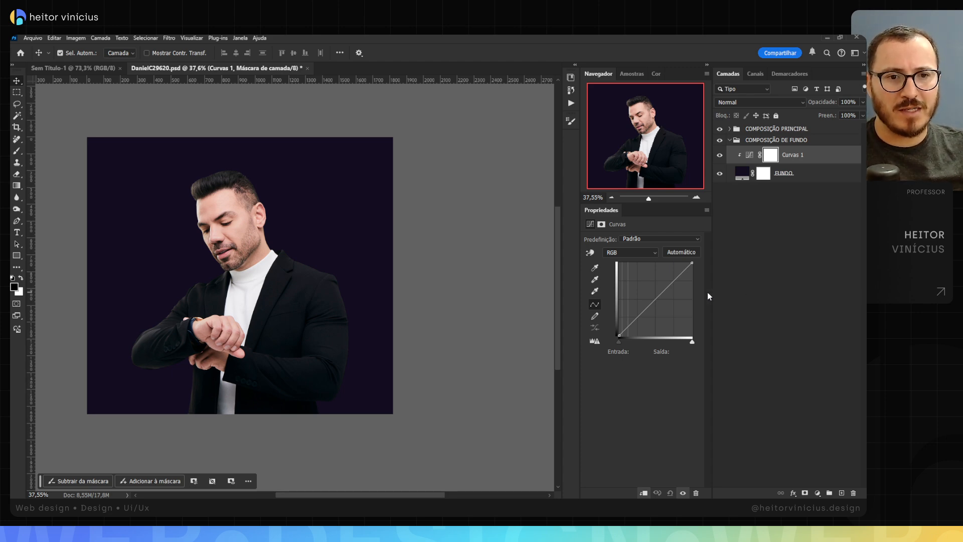
mouse_move(692, 262)
left_mouse_down()
mouse_move(701, 291)
mouse_move(701, 257)
mouse_move(712, 286)
mouse_move(702, 257)
left_mouse_up()
left_click_drag(657, 298, 655, 302)
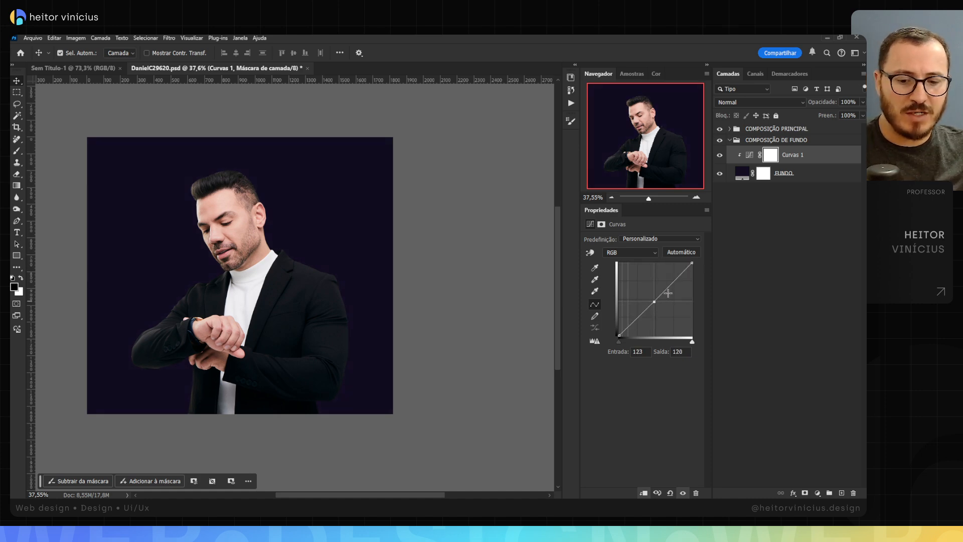
key("Delete")
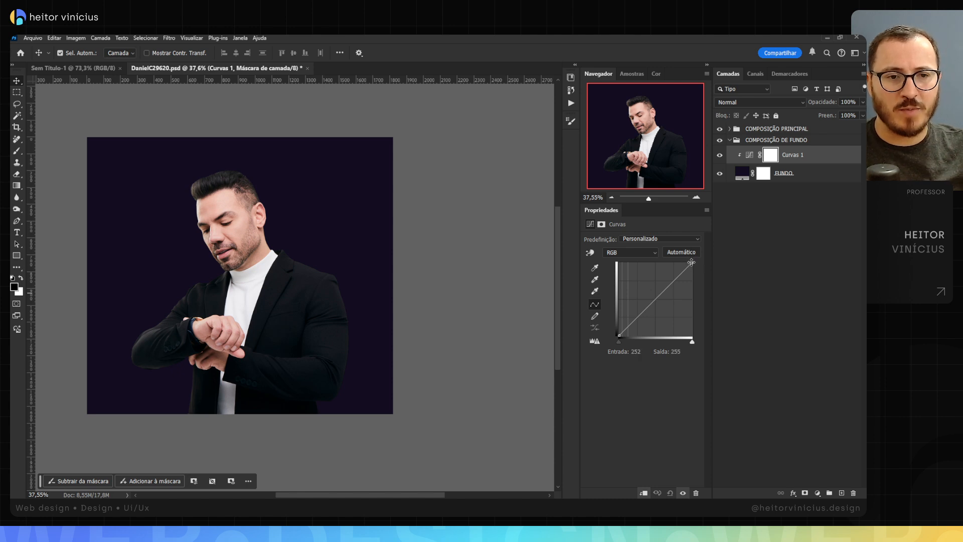
Step: Lower the white end of the RGB curve to output 150 and rename the Curves layer as ESCURECER
left_click_drag(691, 261, 709, 299)
left_click_drag(708, 290, 710, 293)
left_click(767, 174)
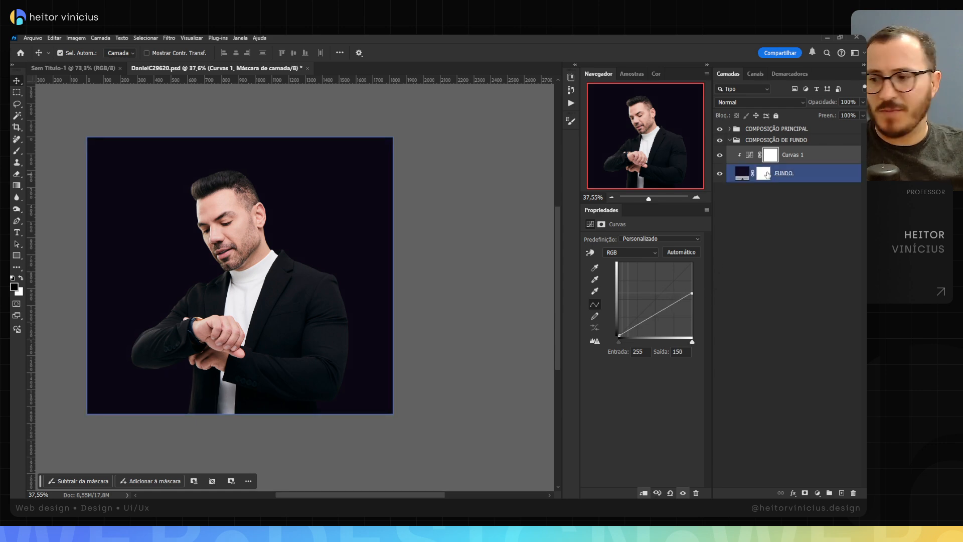
double_click(803, 156)
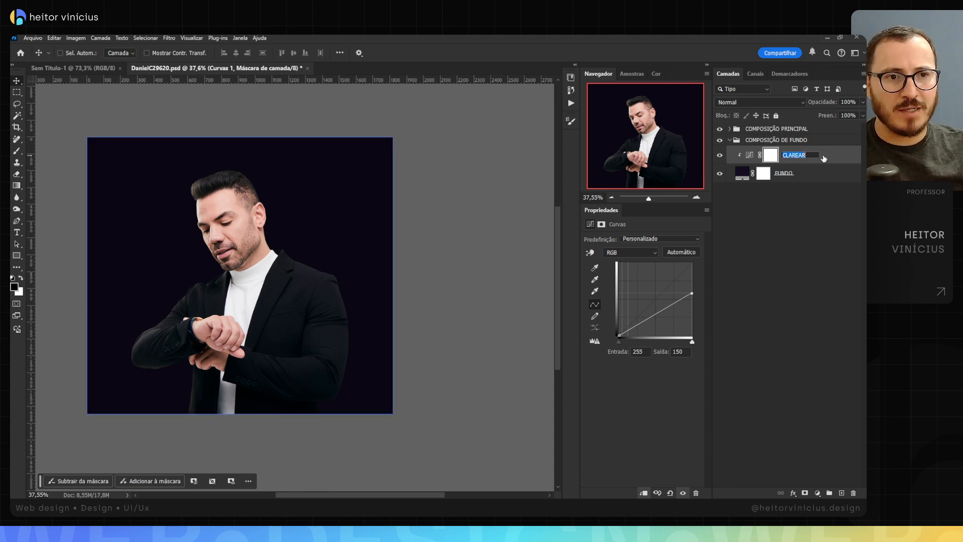
type("ESCURECER")
key("Return")
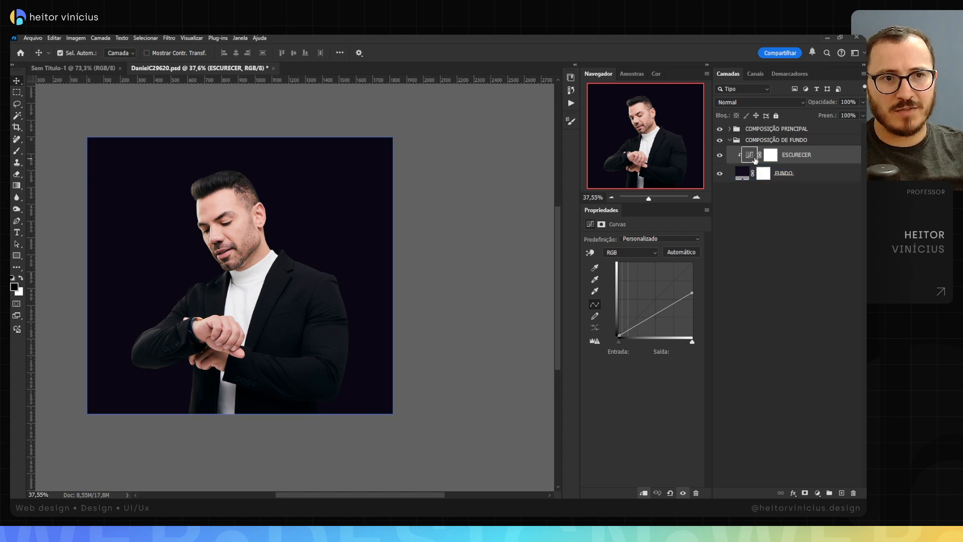
left_click_drag(756, 160, 810, 166)
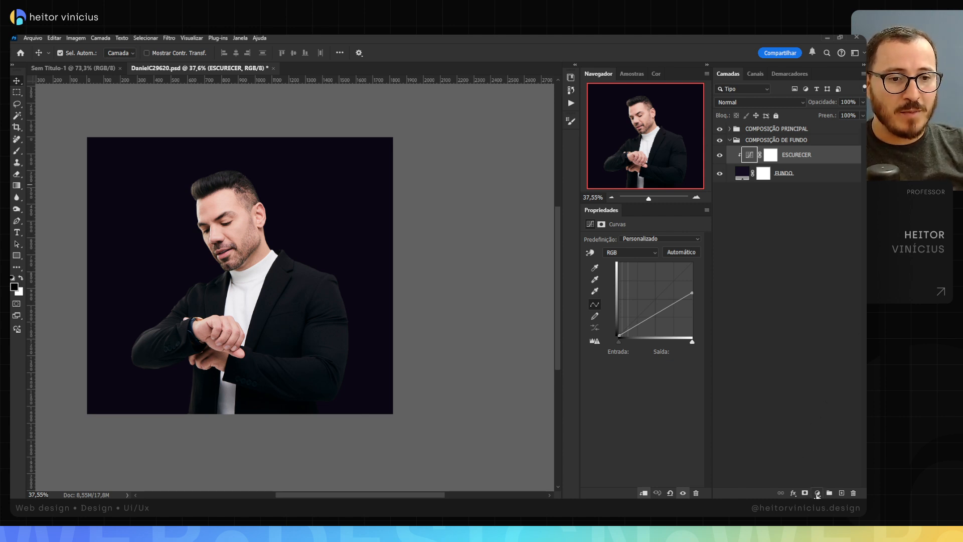
left_click(635, 252)
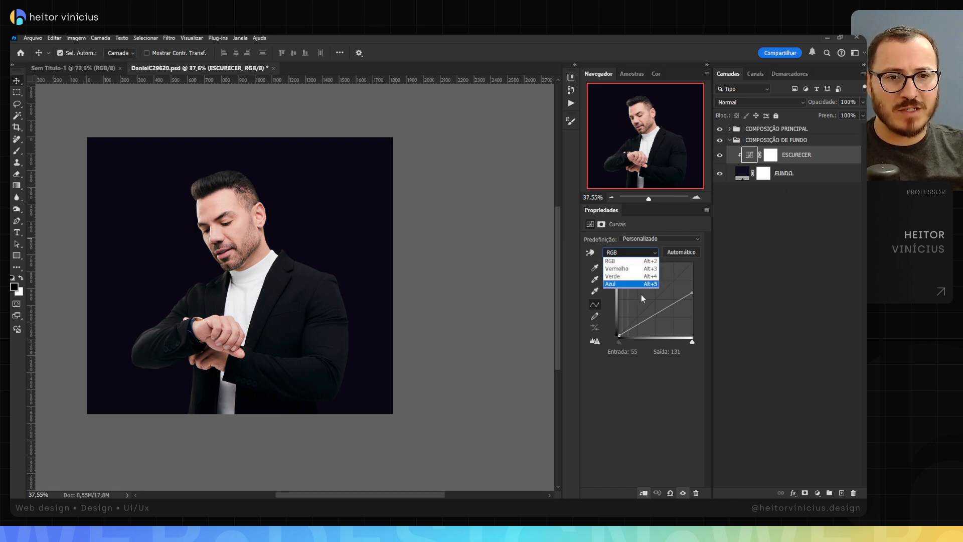
left_click(622, 397)
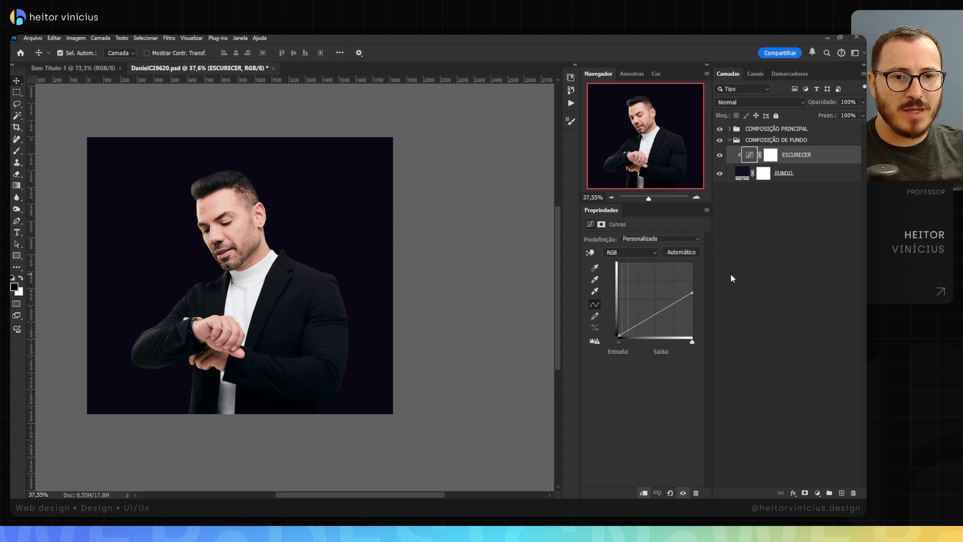
left_click(818, 493)
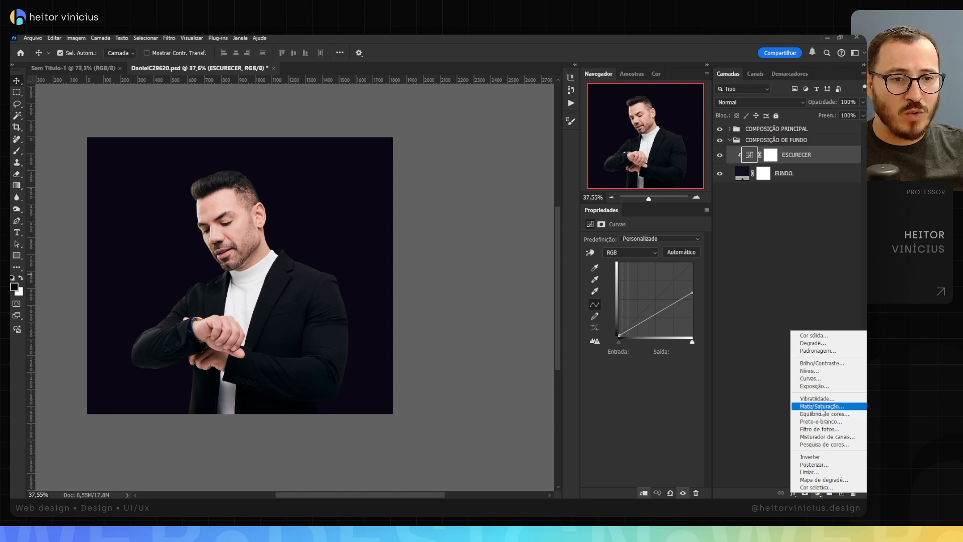
left_click(786, 260)
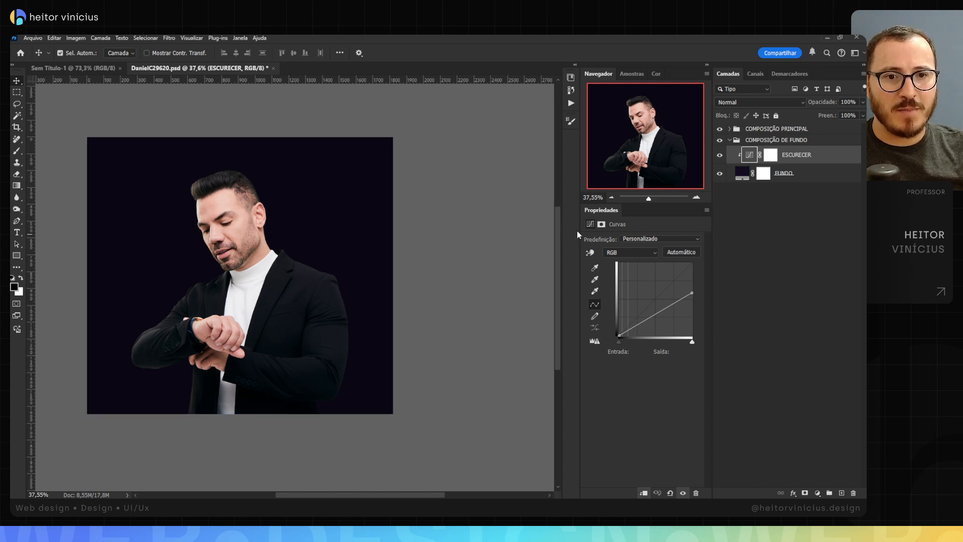
Step: Invert the ESCURECER layer's mask to black
left_click_drag(579, 231, 571, 231)
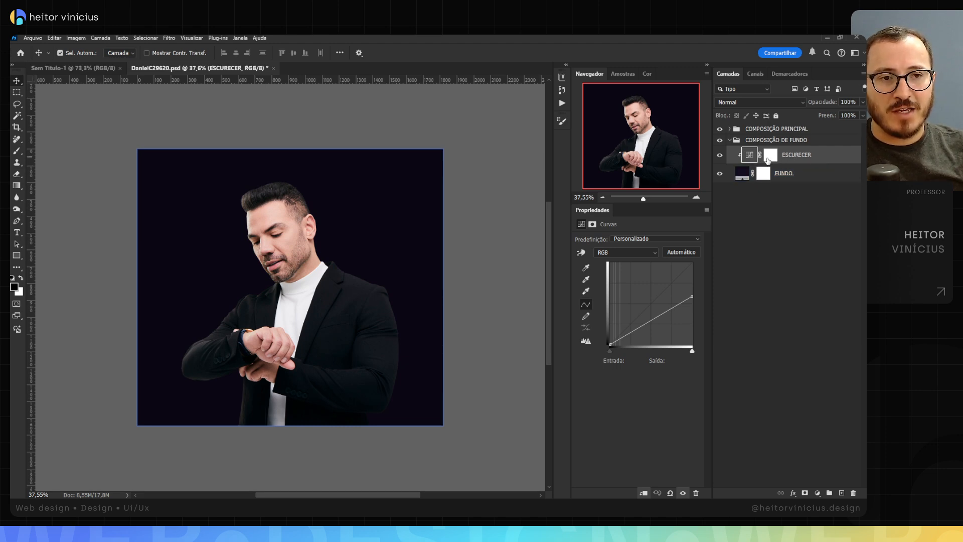
left_click(774, 159)
key("ctrl+i")
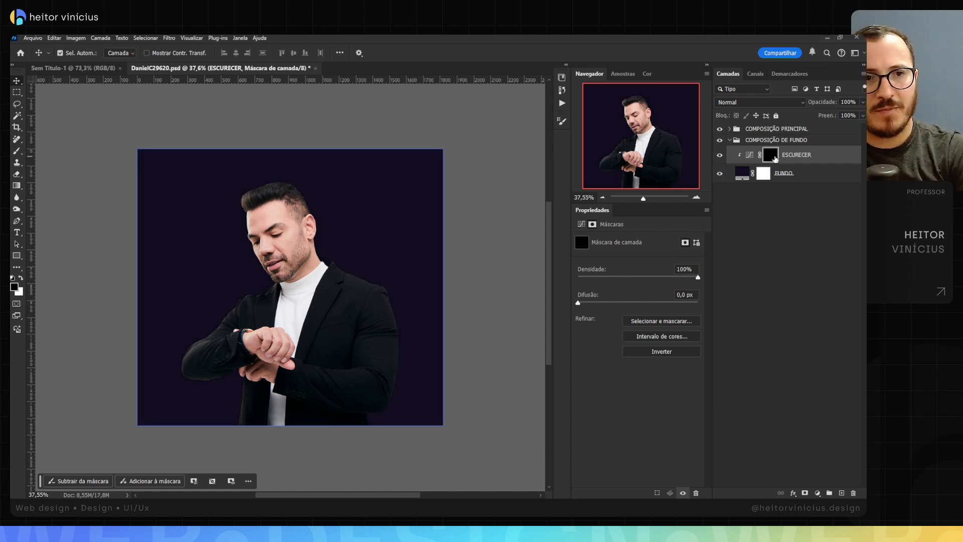
Step: Draw several white-to-transparent linear gradients on the ESCURECER mask, from below the canvas up to about the man's chest
key("g")
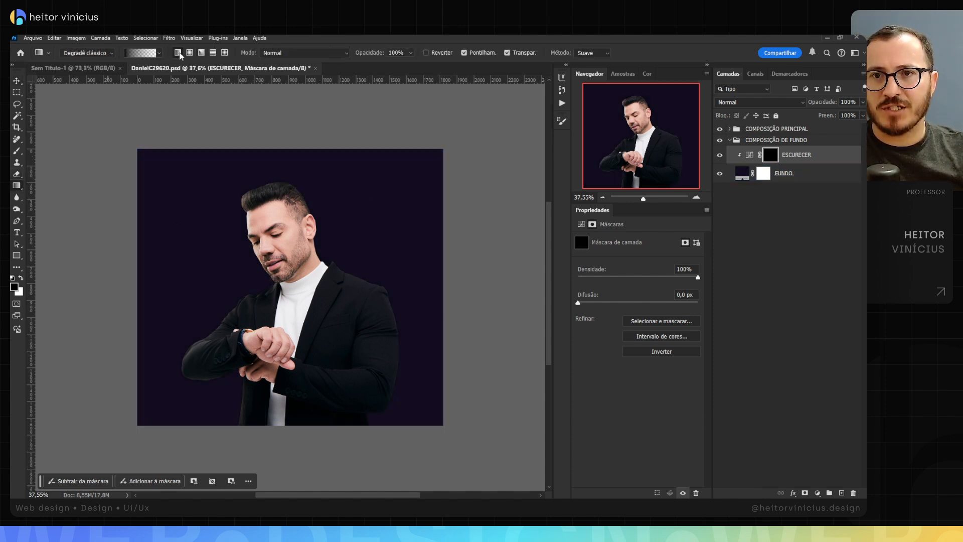
key("x")
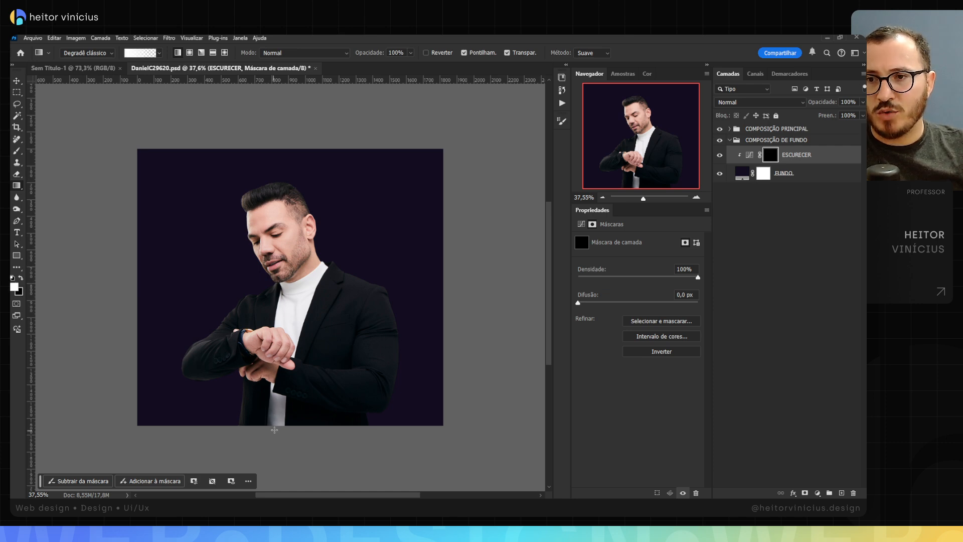
left_click_drag(284, 430, 282, 276)
left_click_drag(355, 437, 293, 287)
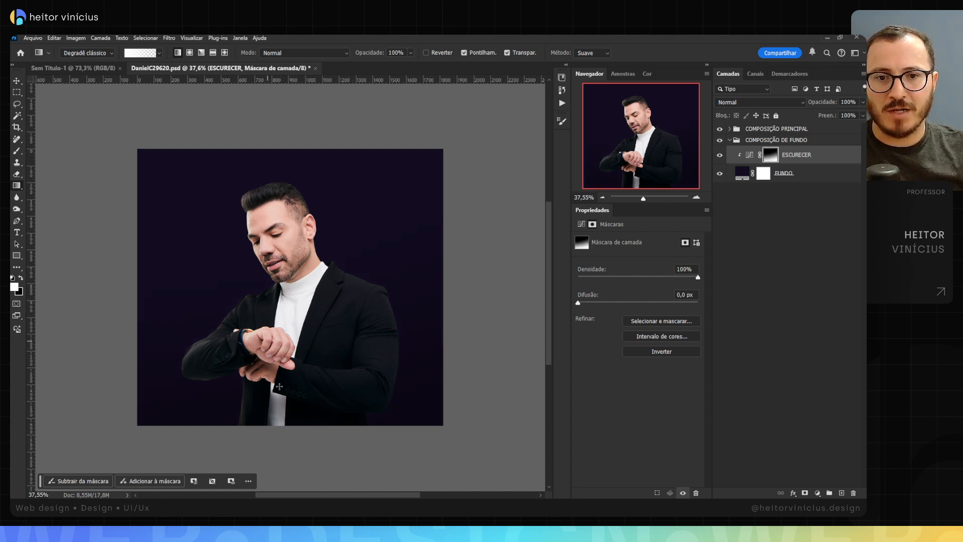
left_click_drag(250, 459, 303, 263)
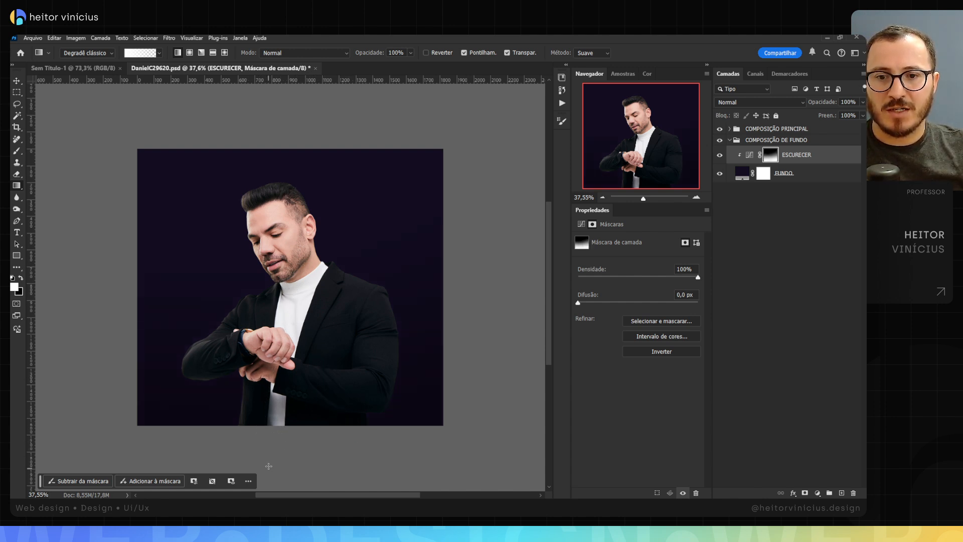
left_click_drag(269, 465, 311, 305)
left_click_drag(402, 451, 336, 278)
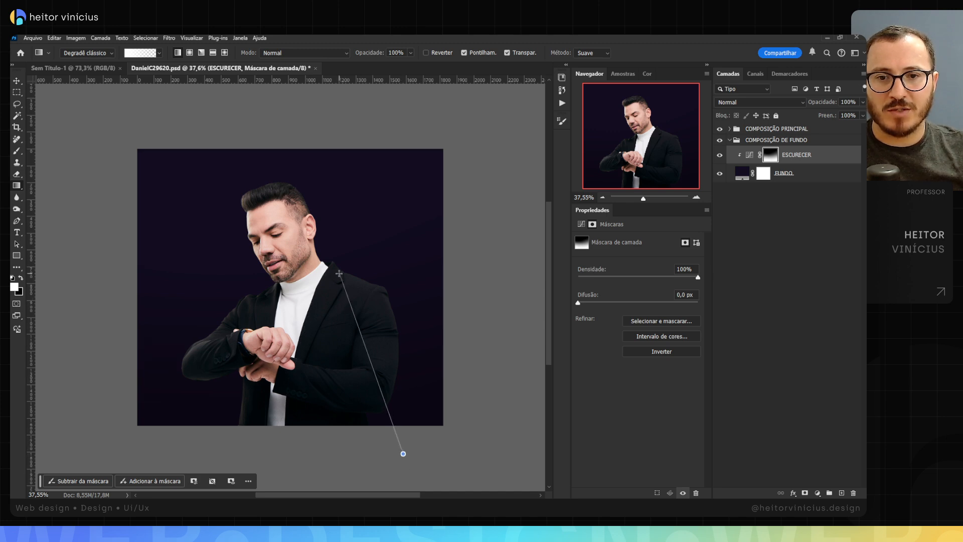
left_click_drag(262, 462, 301, 293)
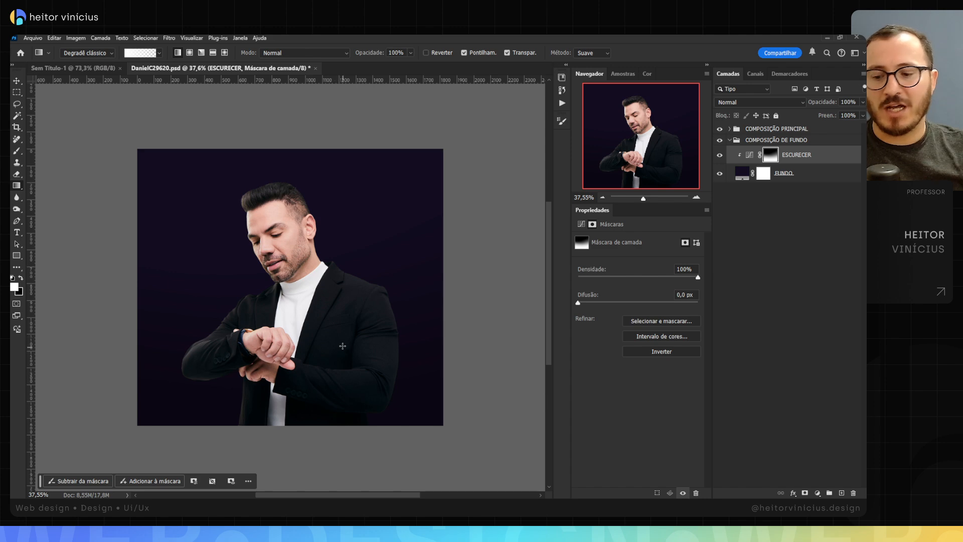
key("v")
Step: Change the FUNDO layer's fill to a slightly lighter, more purple shade, #1e132c
left_click(741, 173)
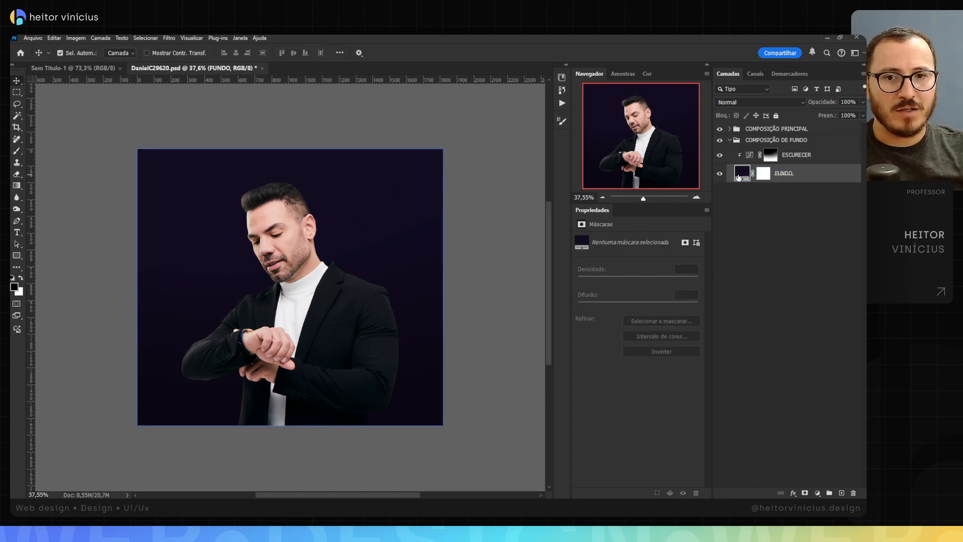
double_click(740, 173)
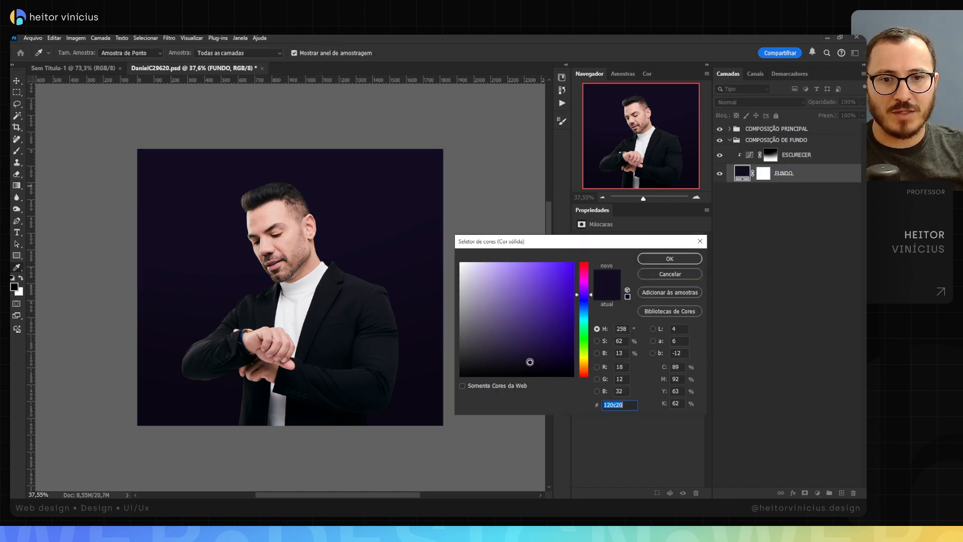
left_click_drag(525, 361, 524, 356)
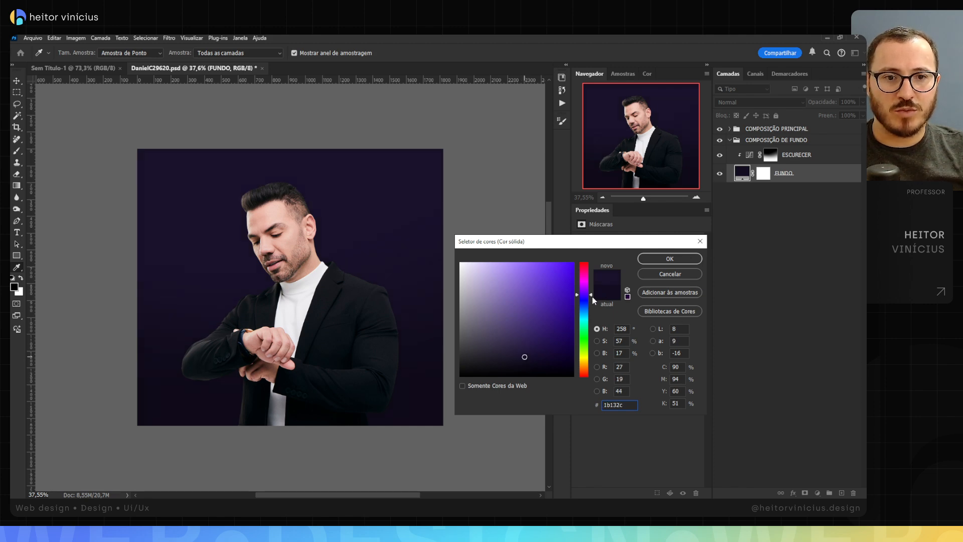
left_click_drag(592, 298, 592, 296)
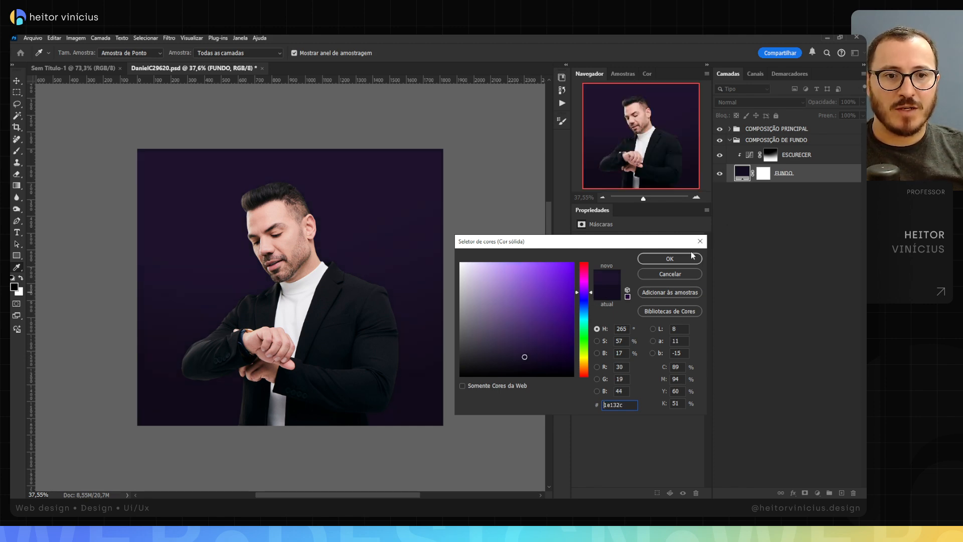
left_click(669, 258)
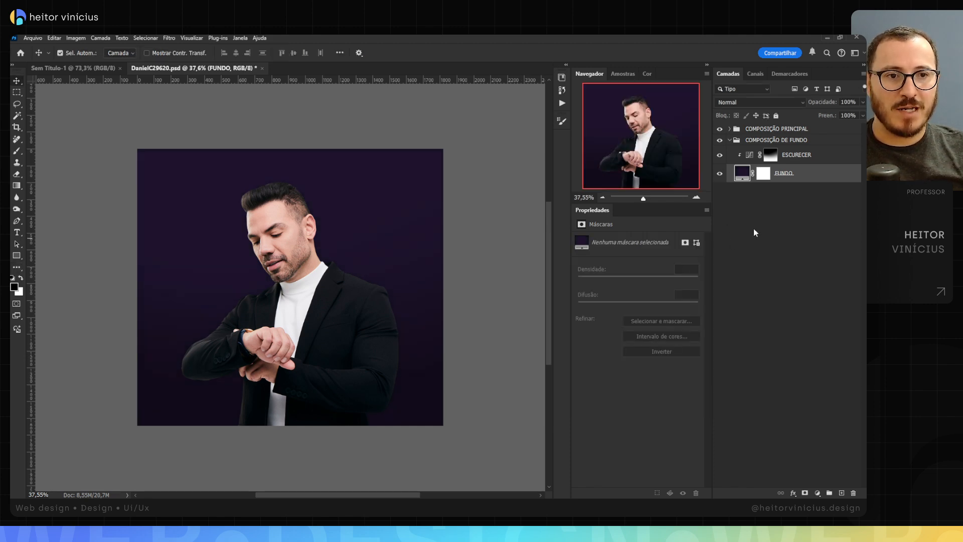
Step: Collapse COMPOSIÇÃO DE FUNDO, put the photo layer inside COMPOSIÇÃO PRINCIPAL into its own group, and name that group FOTO PRINCIPAL
left_click(730, 140)
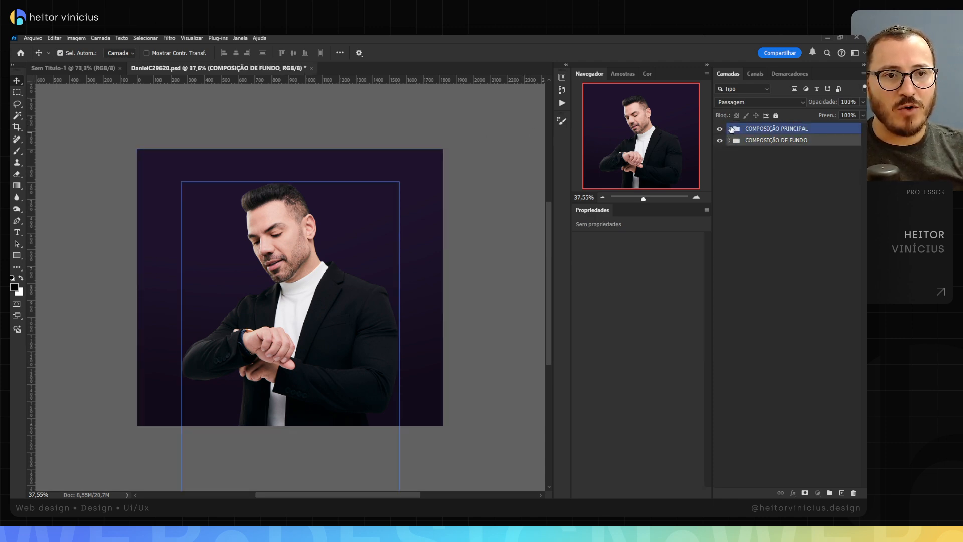
left_click(730, 130)
left_click(785, 142)
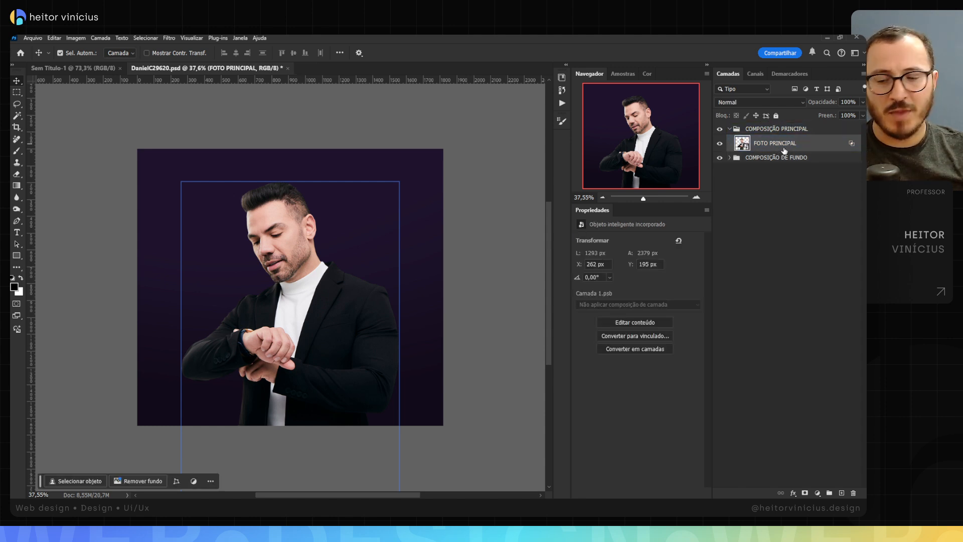
key("ctrl+g")
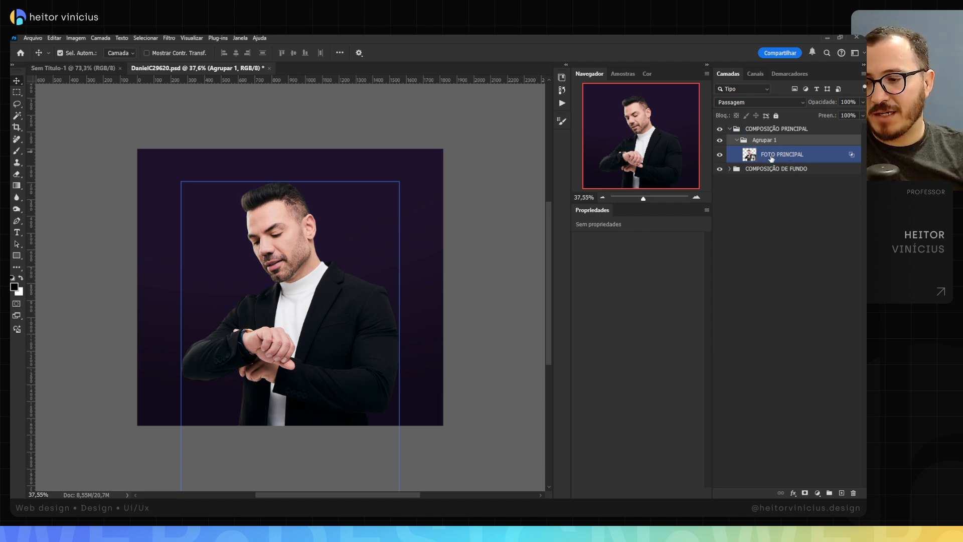
key("F2")
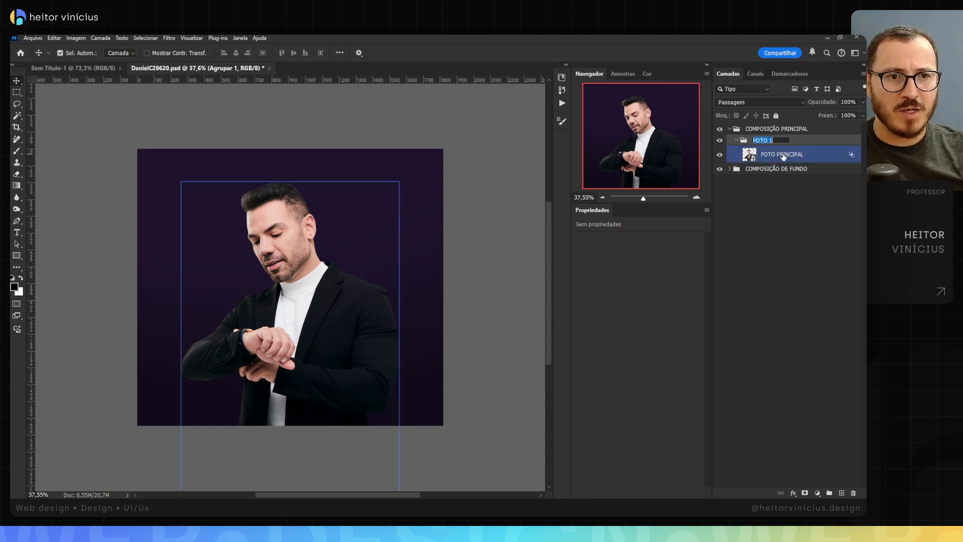
type("FOTO PRINCIPAL")
Step: Rename the photo layer inside the FOTO PRINCIPAL group as NOME DO EXPERT
left_click(781, 159)
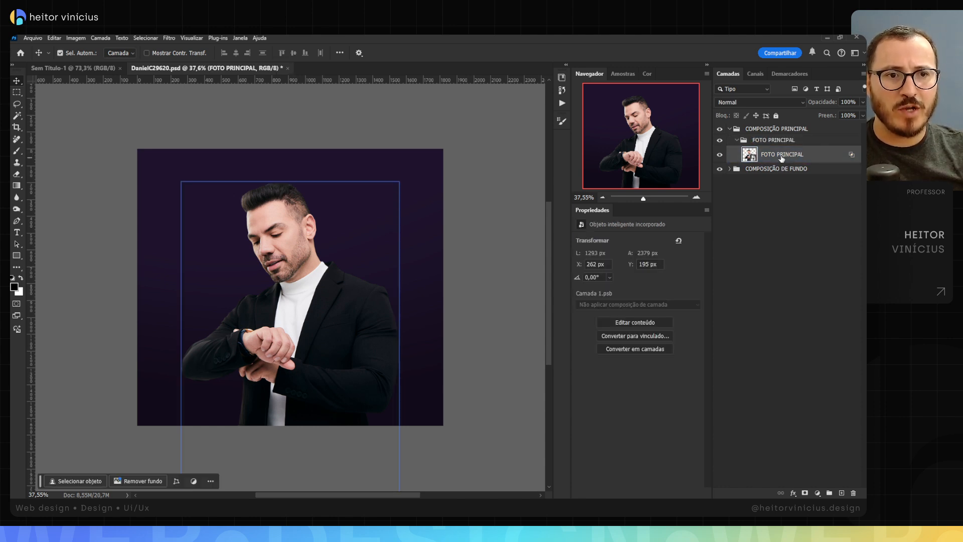
double_click(783, 156)
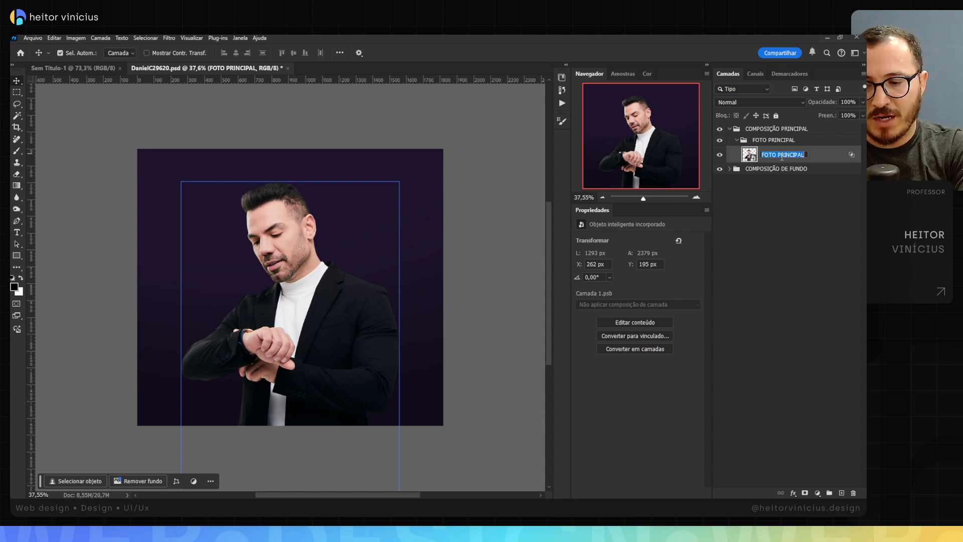
type("nome")
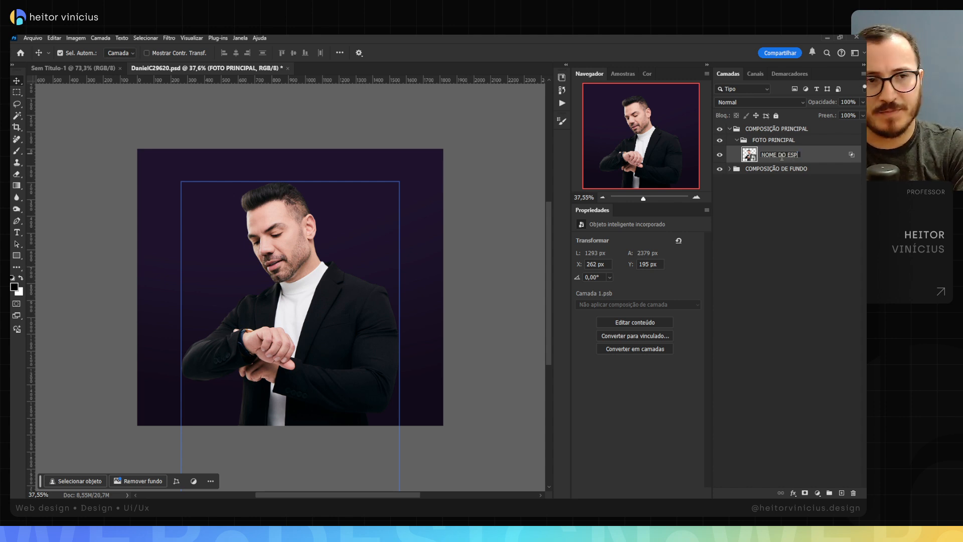
type("T")
key("Return")
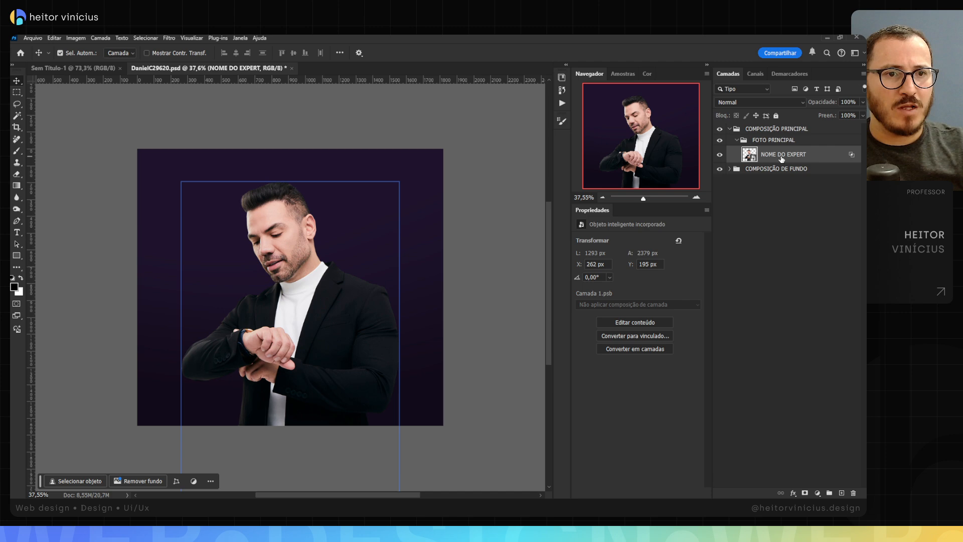
Step: Mark the NOME DO EXPERT layer with the yellow (Amarelo) colour label and check its visibility by hiding and showing it
right_click(720, 156)
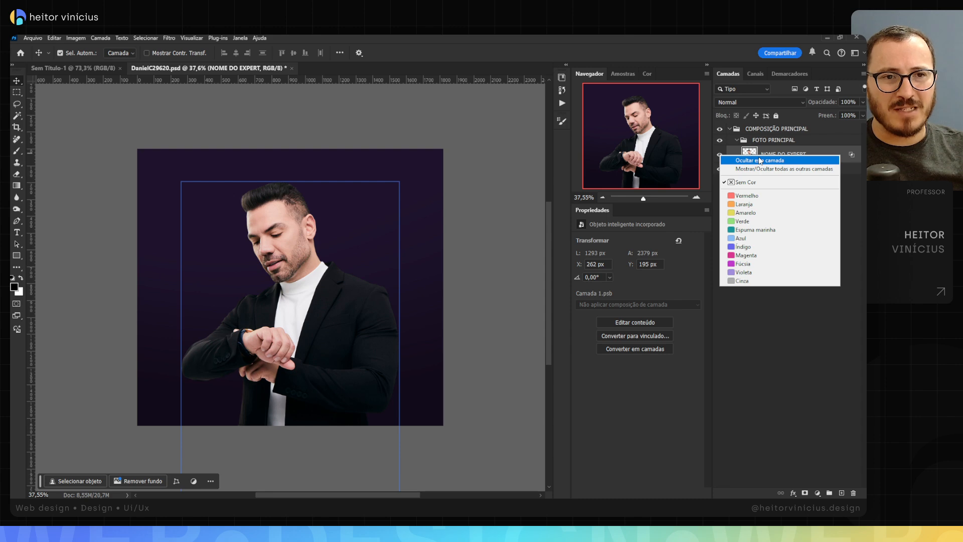
left_click(753, 213)
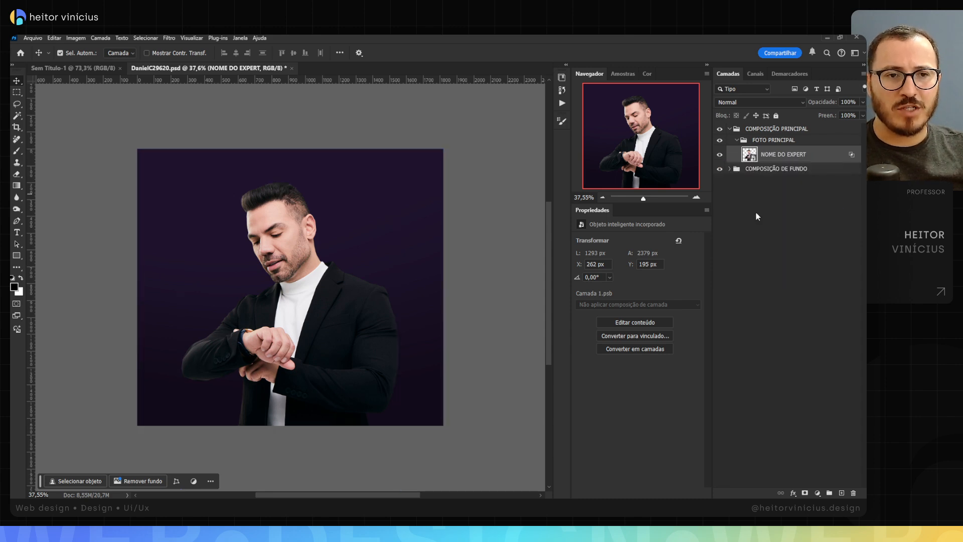
left_click(719, 156)
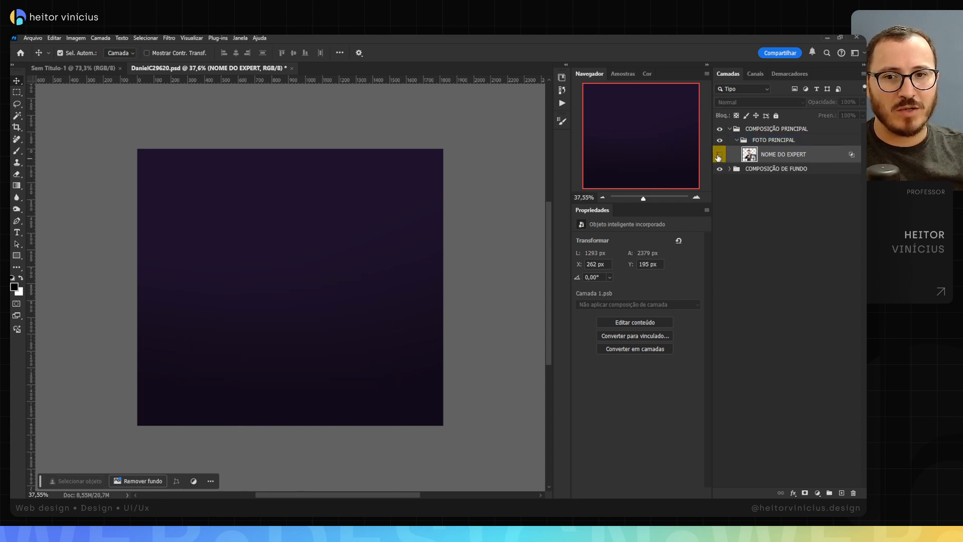
left_click(719, 157)
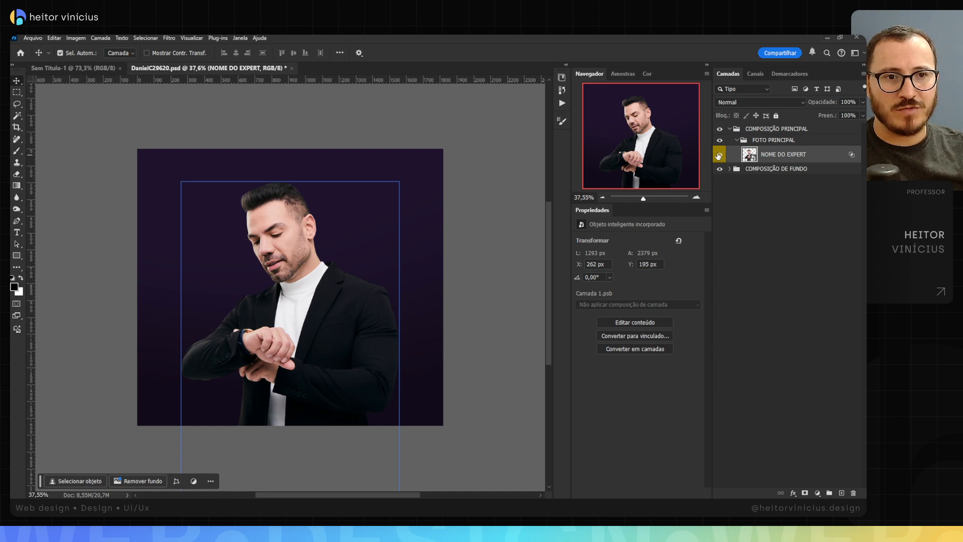
right_click(719, 155)
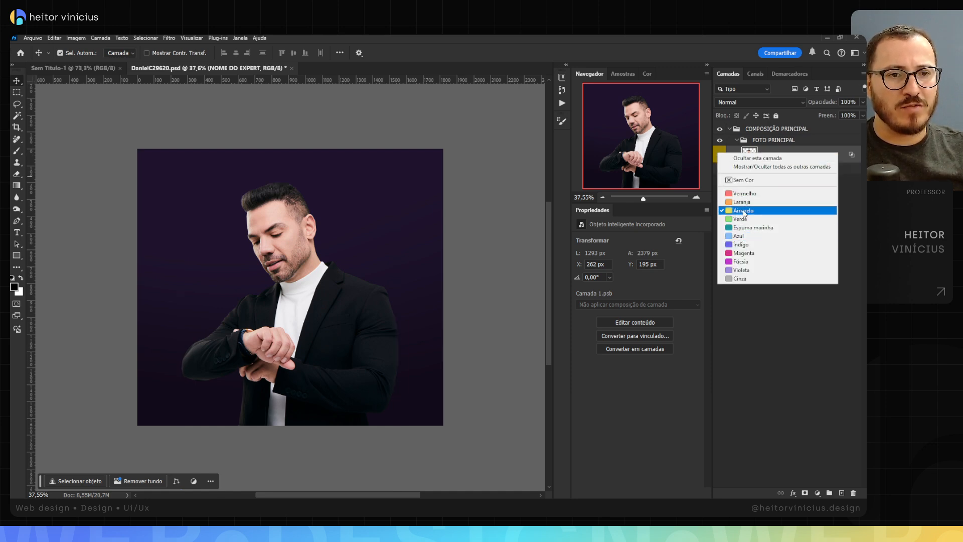
left_click(772, 330)
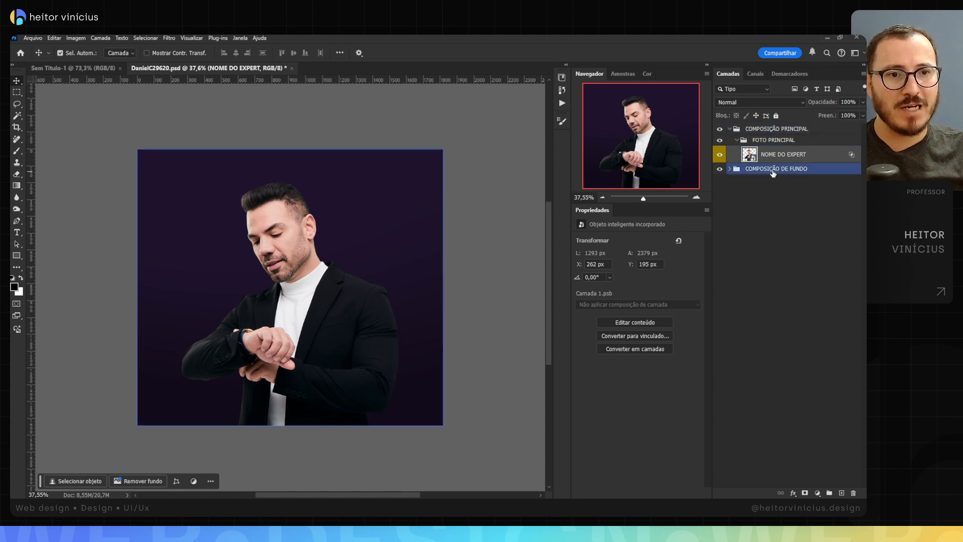
Step: Collapse the FOTO PRINCIPAL group and add a solid black (#000000) fill layer directly below it, within COMPOSIÇÃO PRINCIPAL
left_click(738, 141)
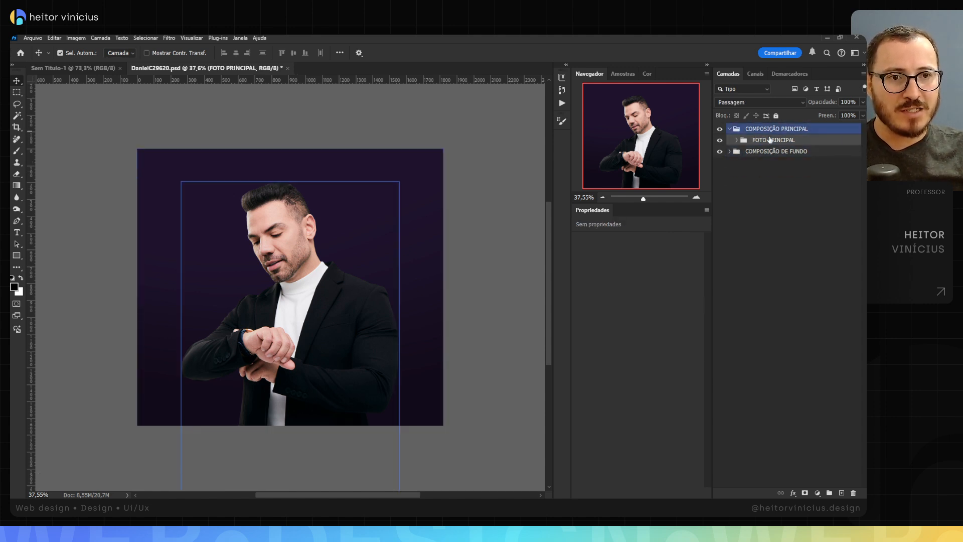
left_click(817, 492)
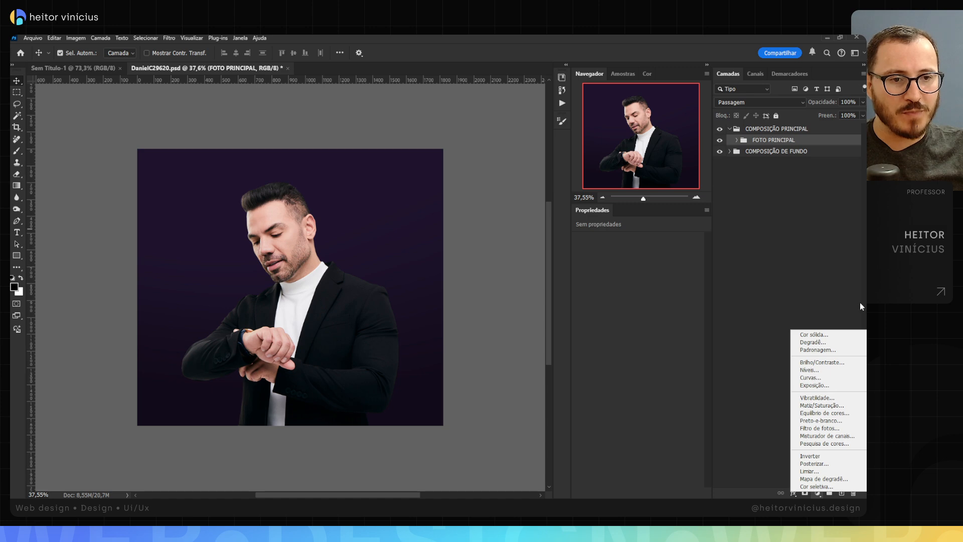
left_click(828, 335)
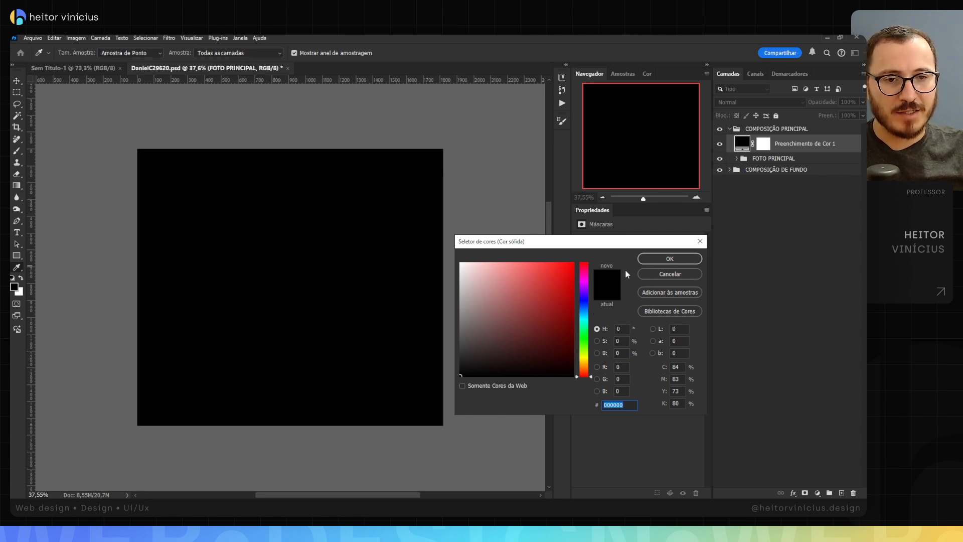
left_click(659, 258)
left_click_drag(794, 144, 786, 164)
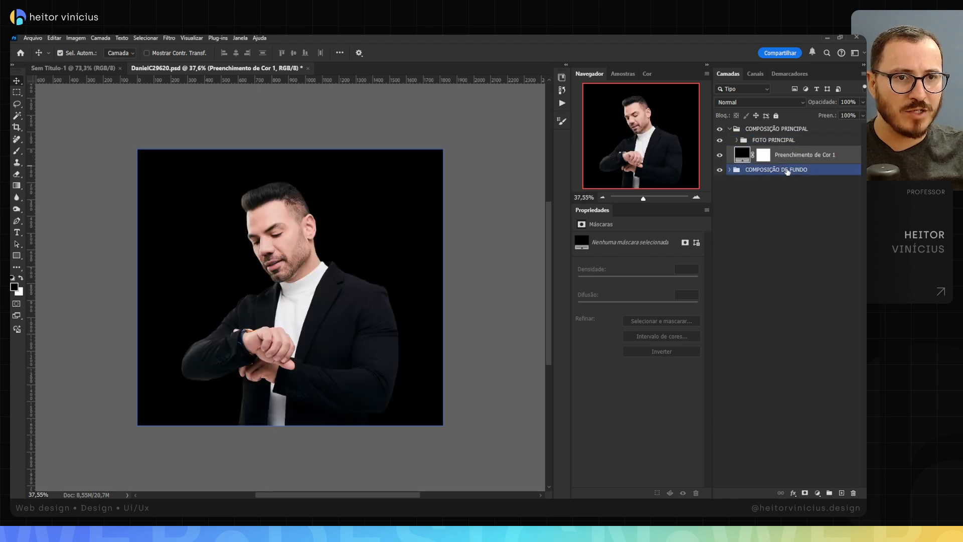
Step: Put the black fill layer into its own group and name the group LUZ ABAIXO
left_click(769, 142)
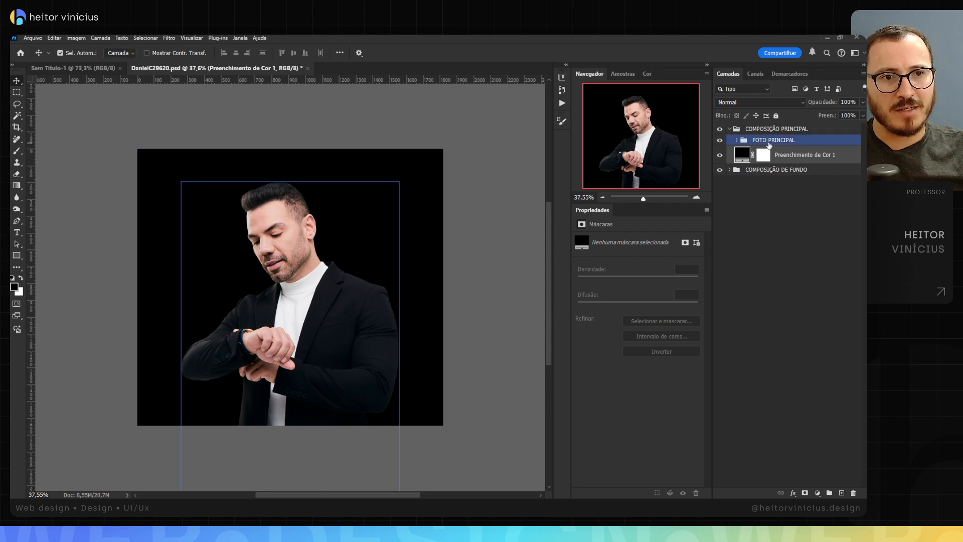
left_click(778, 150)
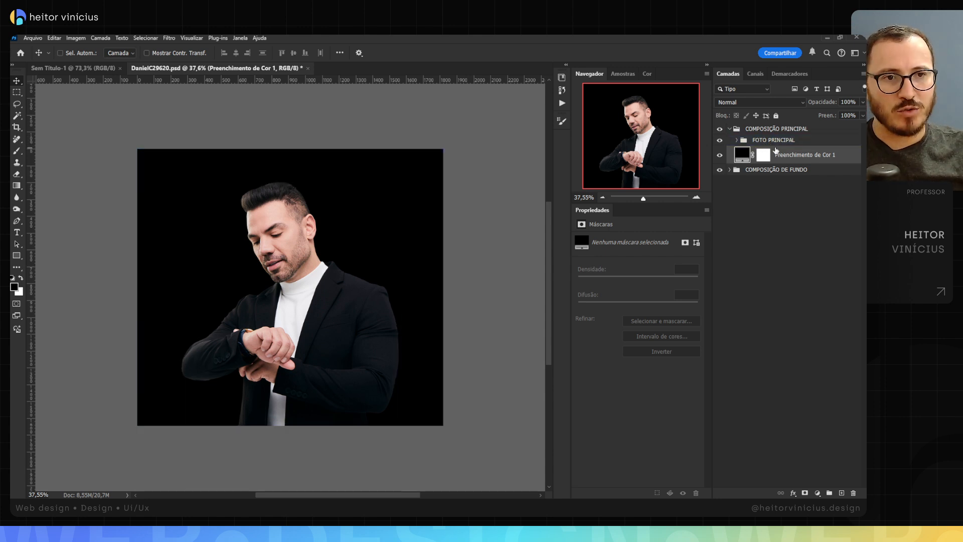
key("ctrl+g")
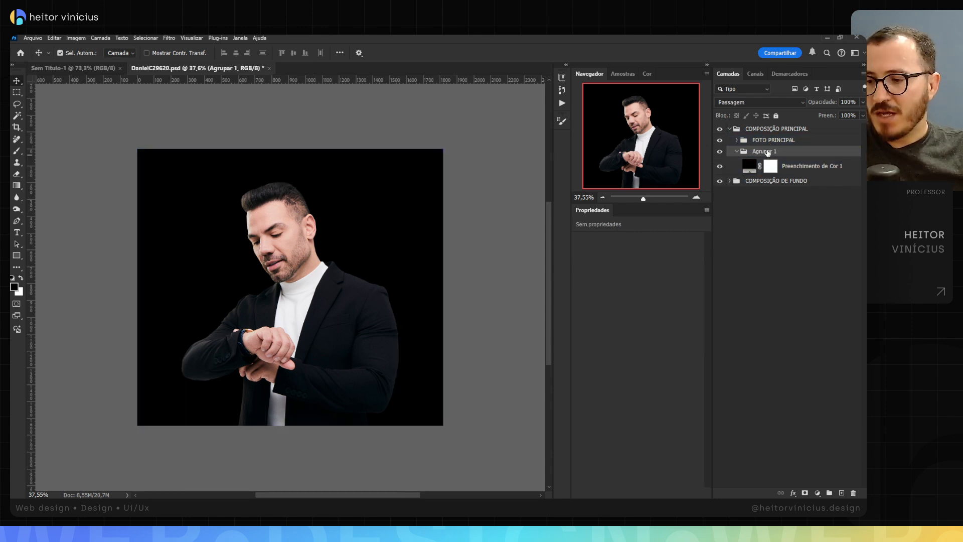
double_click(768, 152)
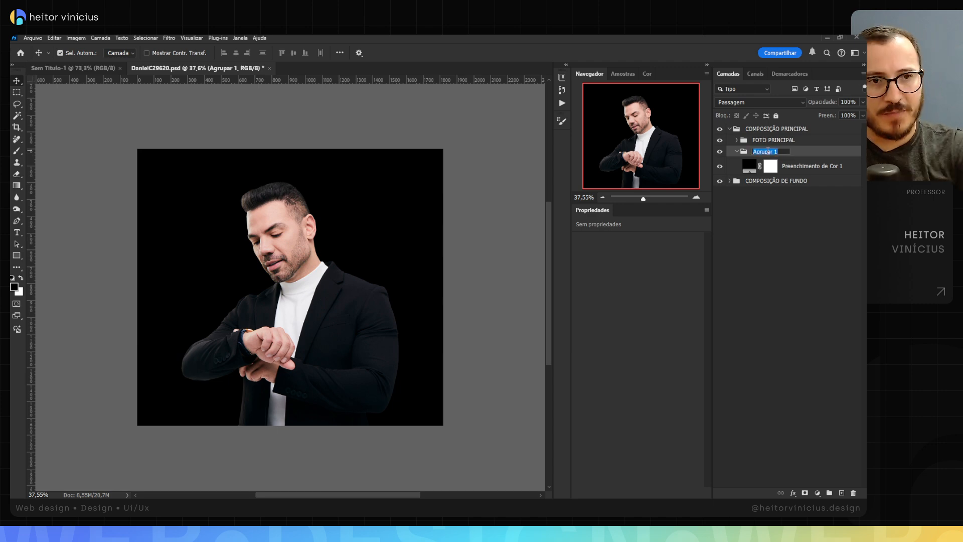
key("Return")
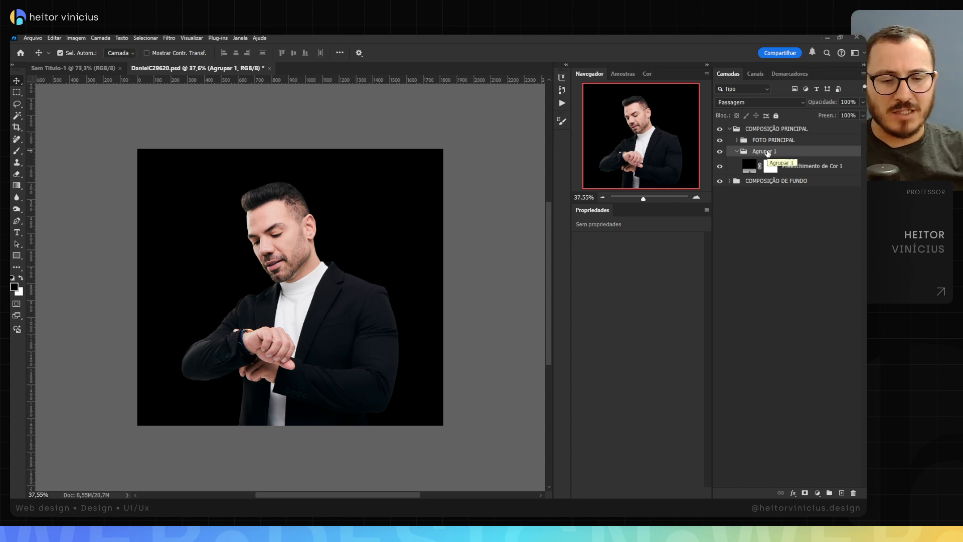
double_click(766, 152)
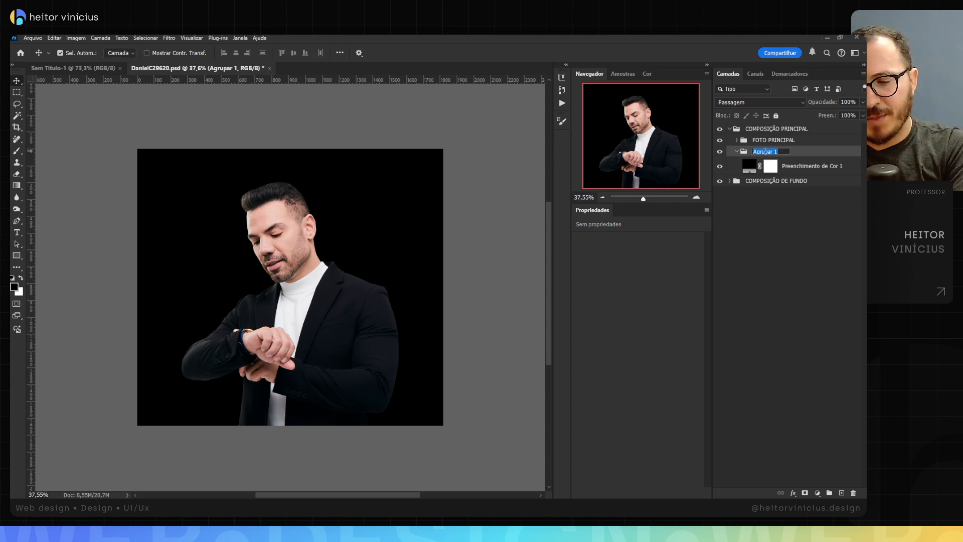
type("LUZ ")
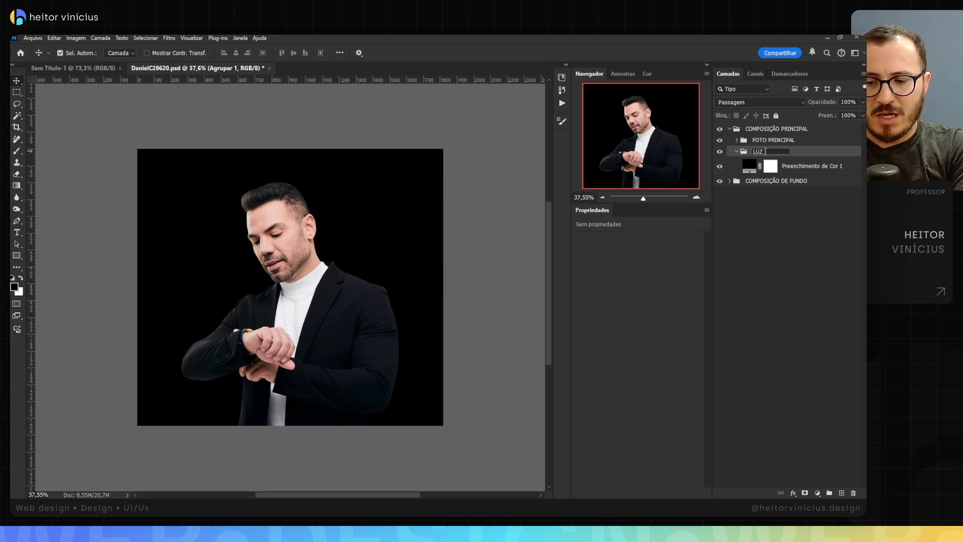
type("ABAIXO")
key("Return")
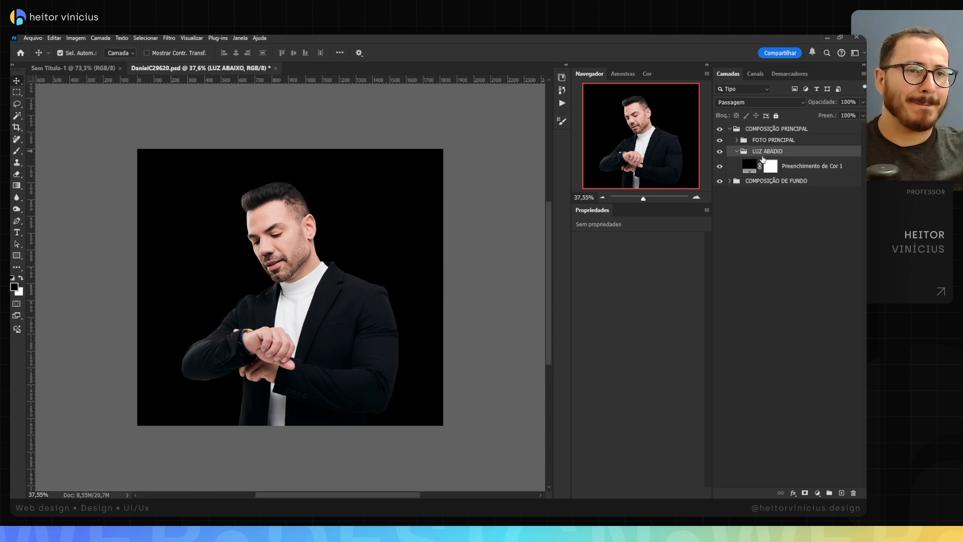
Step: Rename the black fill layer inside the LUZ ABAIXO group as LUZ PRINCIPAL
left_click(763, 161)
double_click(803, 166)
type("LUZ P")
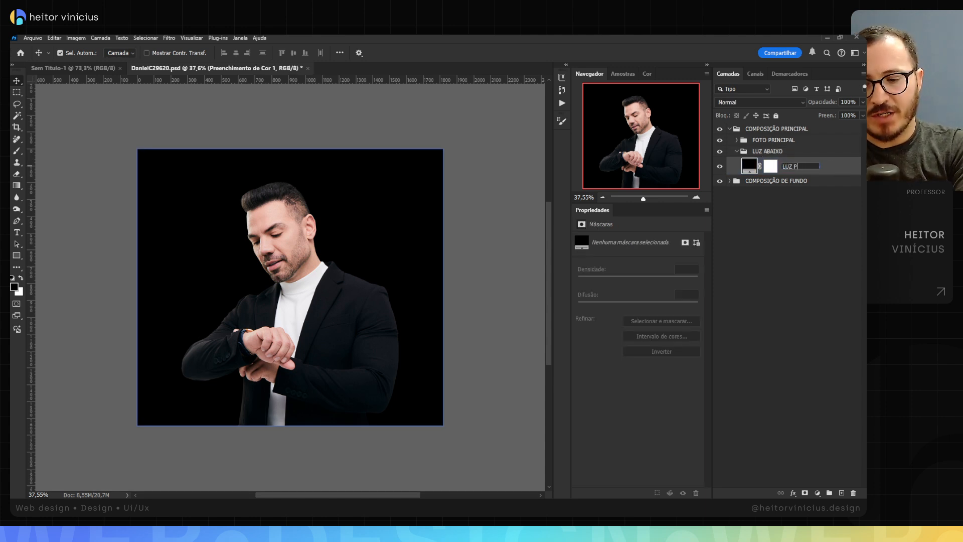
type("RINCIPAL")
key("Return")
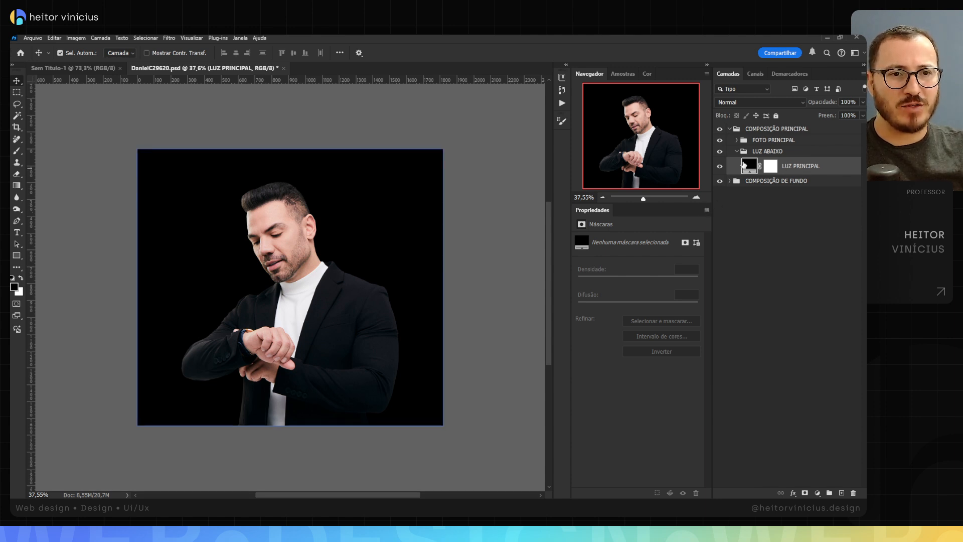
Step: Invert the LUZ PRINCIPAL mask to black and change its fill colour to pale lilac #e1d7ee
left_click(773, 167)
key("ctrl+i")
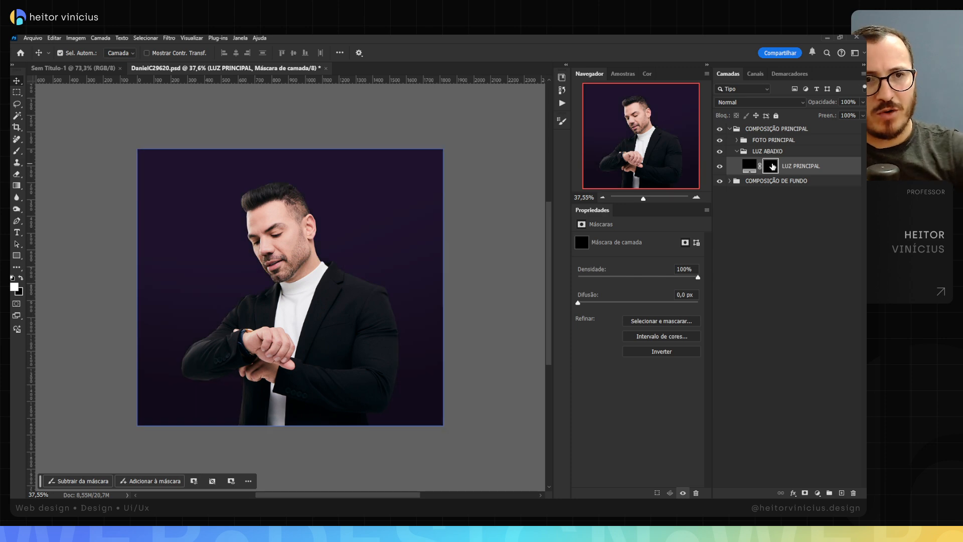
double_click(749, 168)
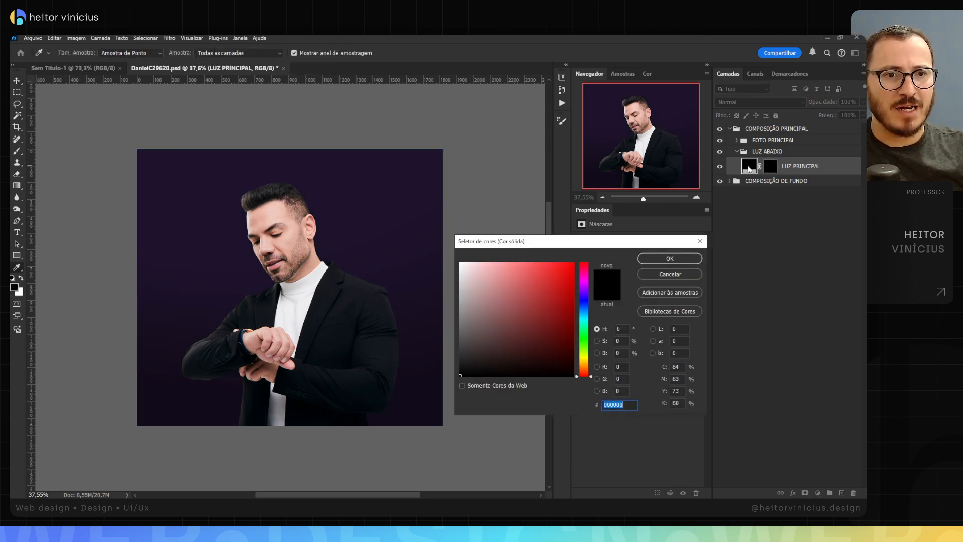
left_click(325, 207)
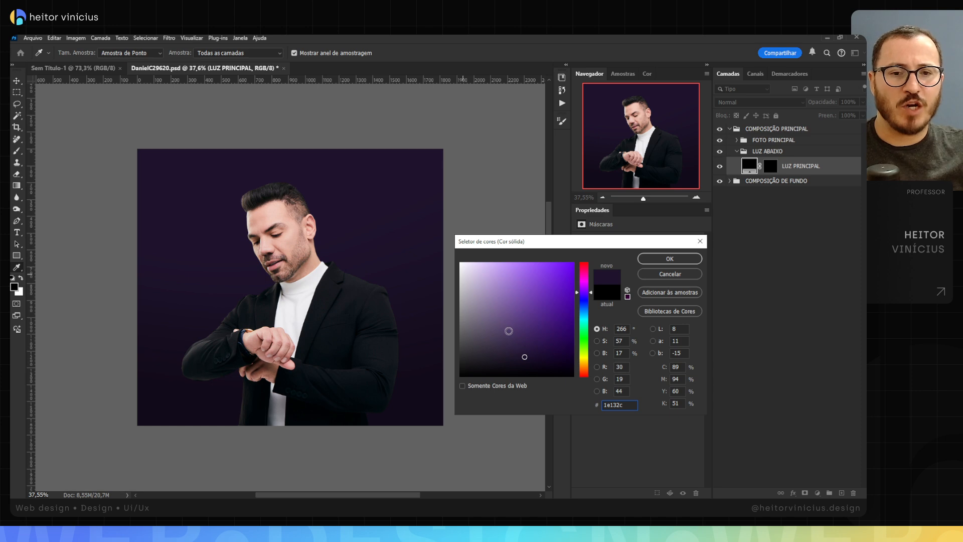
left_click_drag(509, 331, 471, 270)
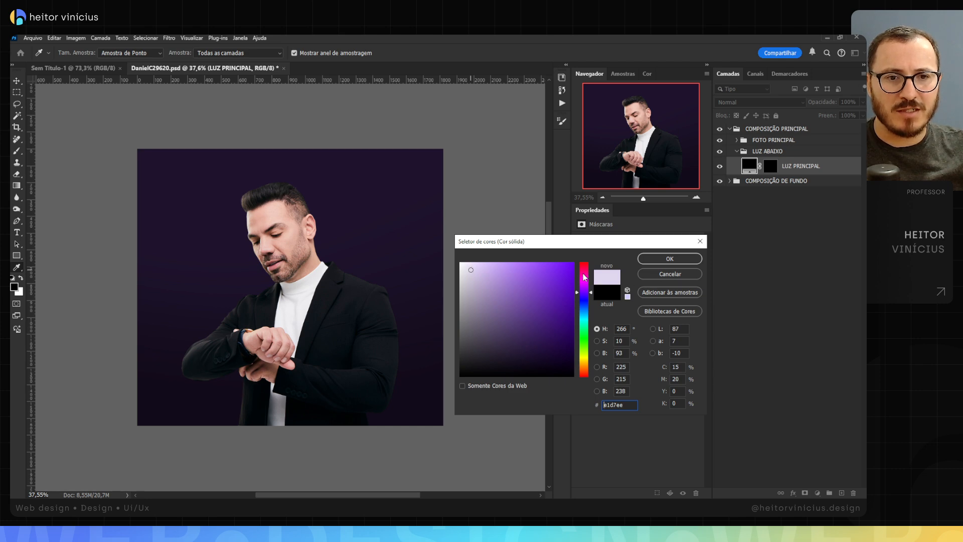
left_click(672, 261)
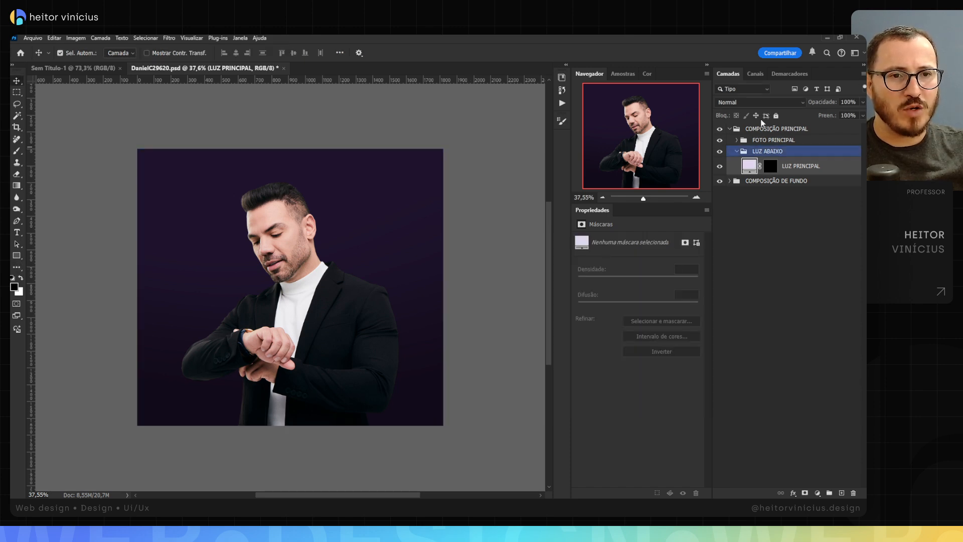
Step: Set the LUZ PRINCIPAL layer's blend mode to Subexposição Linear (Adicionar) with 80% opacity, and make its mask active
left_click(760, 100)
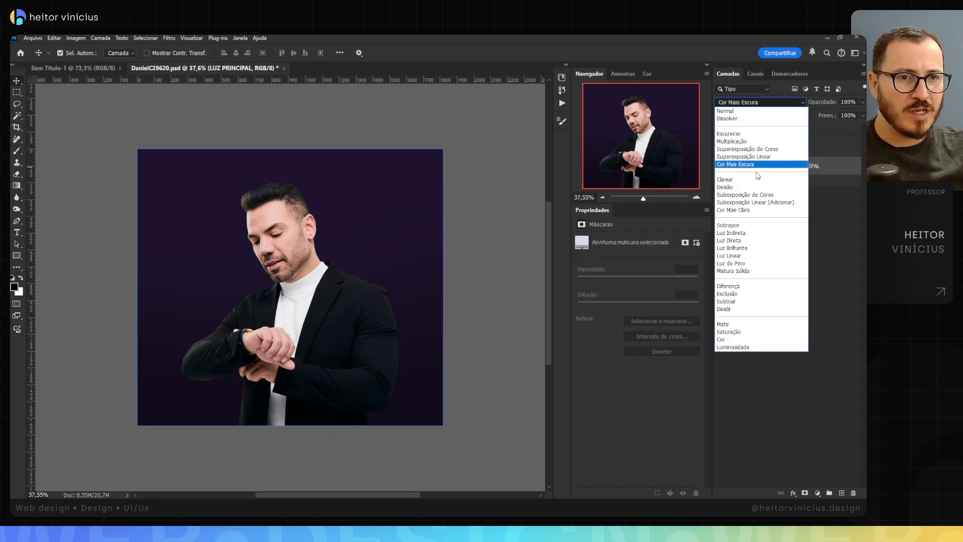
left_click(749, 204)
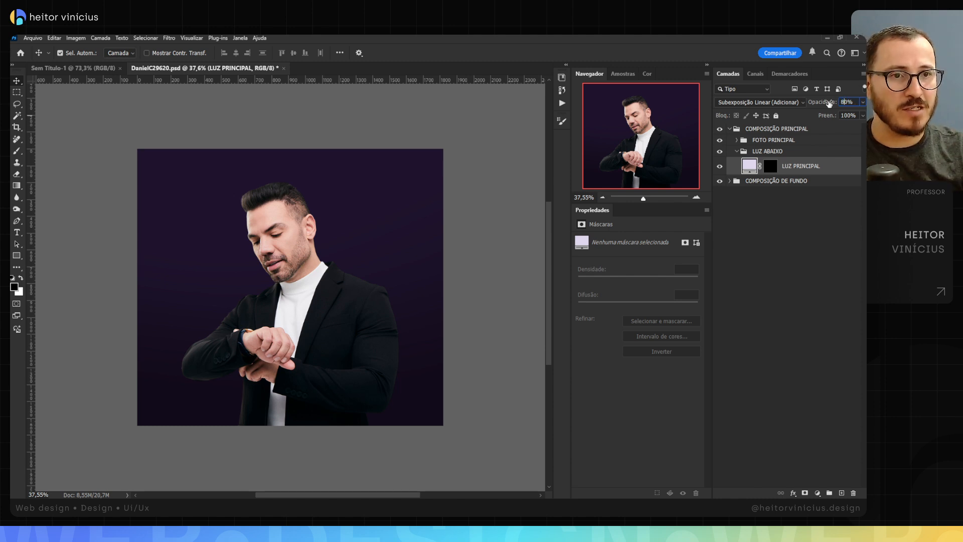
left_click(772, 167)
key("b")
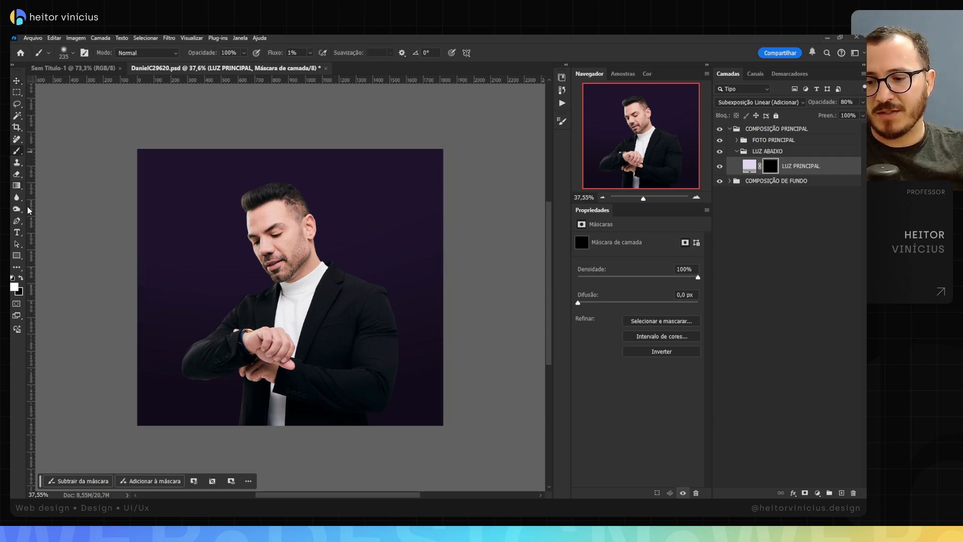
key("g")
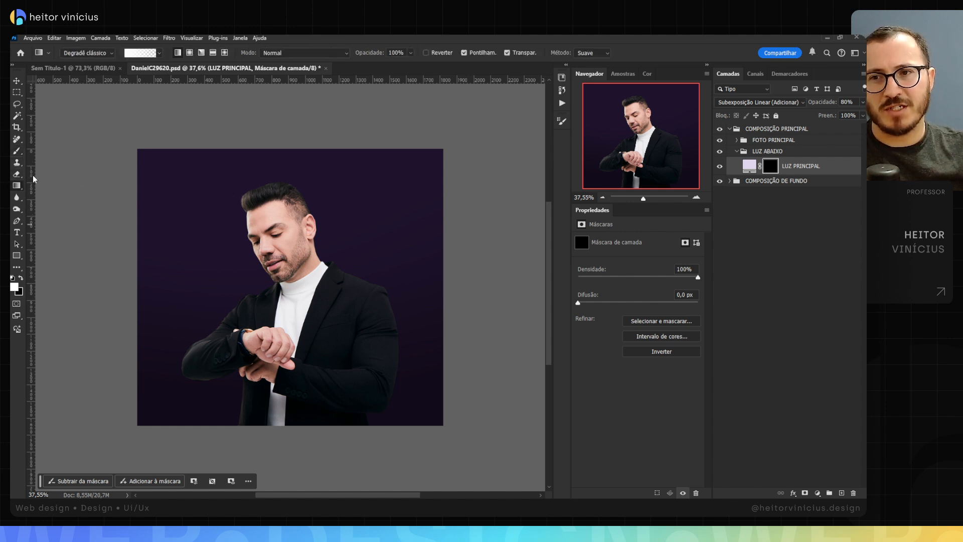
key("b")
mouse_move(219, 224)
left_mouse_down()
mouse_move(288, 224)
mouse_move(290, 258)
mouse_move(276, 257)
left_mouse_up()
key("ctrl+z")
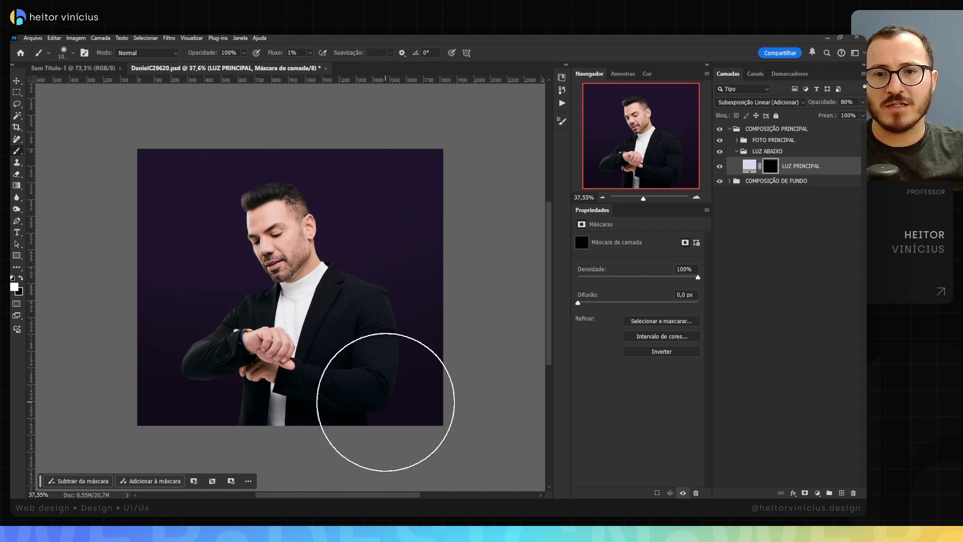
Step: Draw a white-to-transparent radial gradient on the LUZ PRINCIPAL mask, from the man's neck outward past his shoulder
key("g")
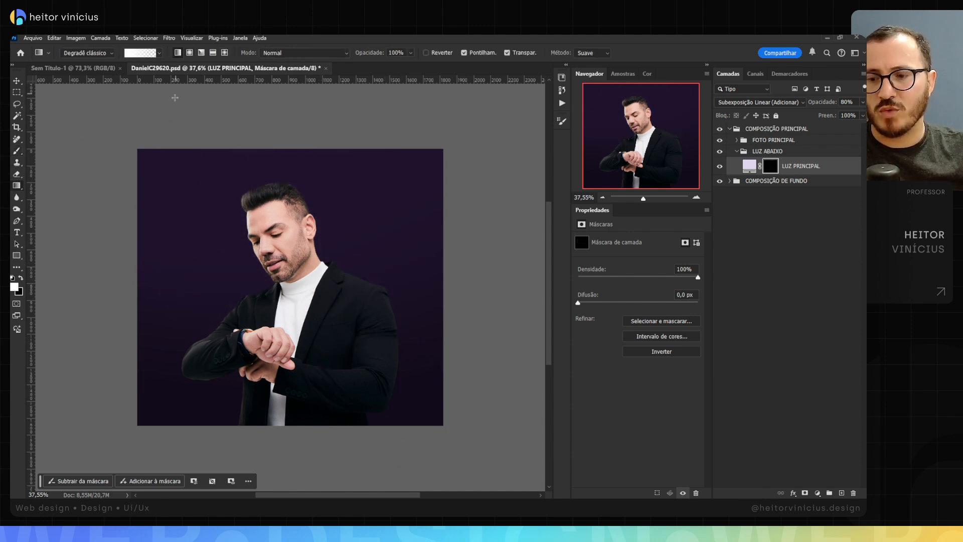
left_click(190, 54)
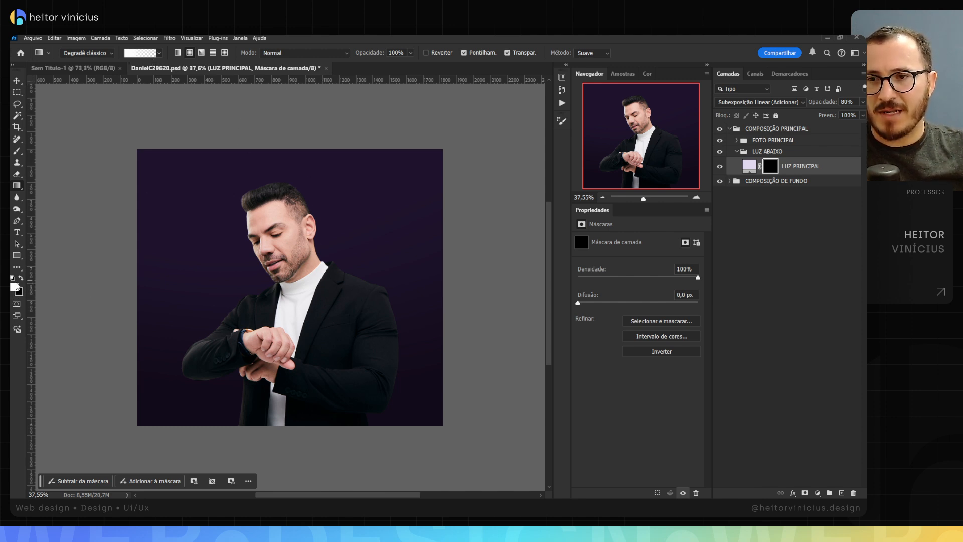
left_click(158, 54)
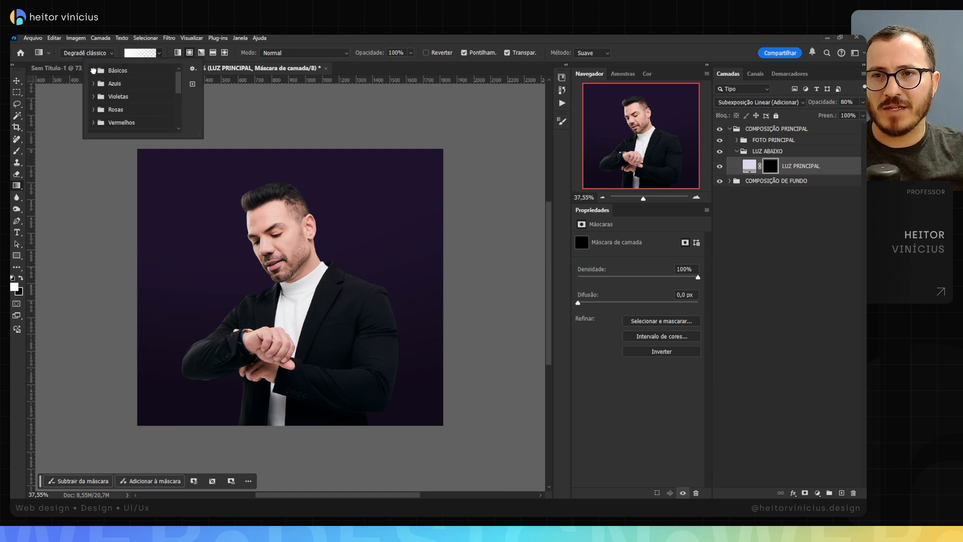
left_click(93, 71)
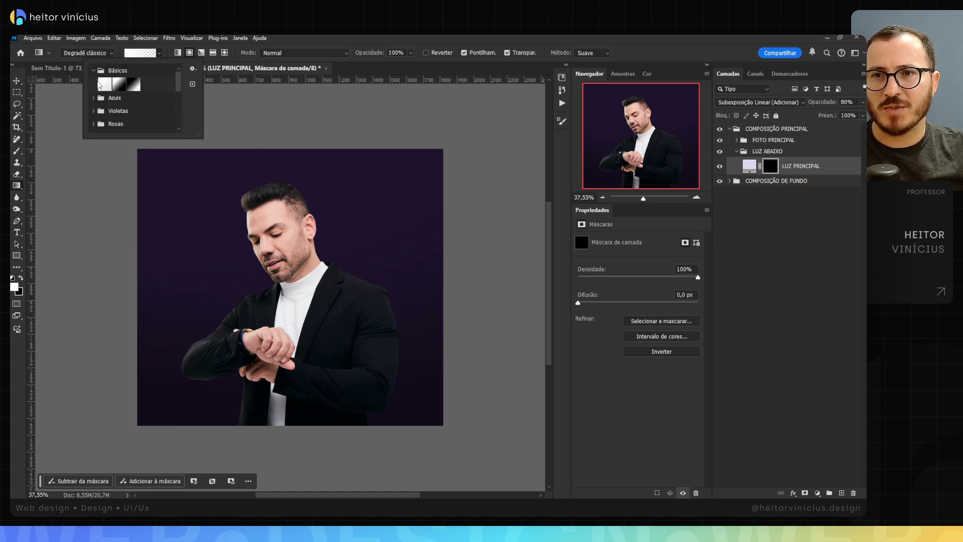
left_click(305, 41)
left_click_drag(289, 277, 419, 200)
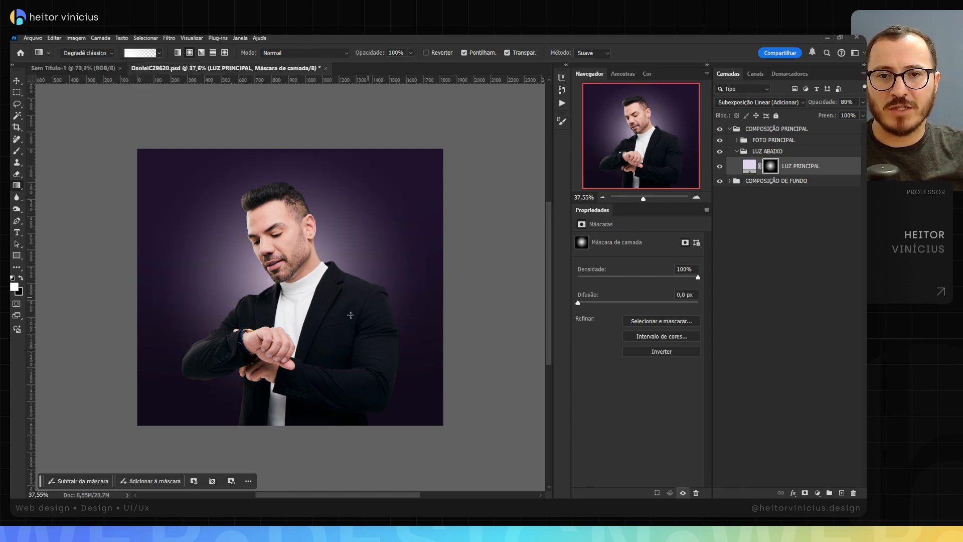
key("ctrl+z")
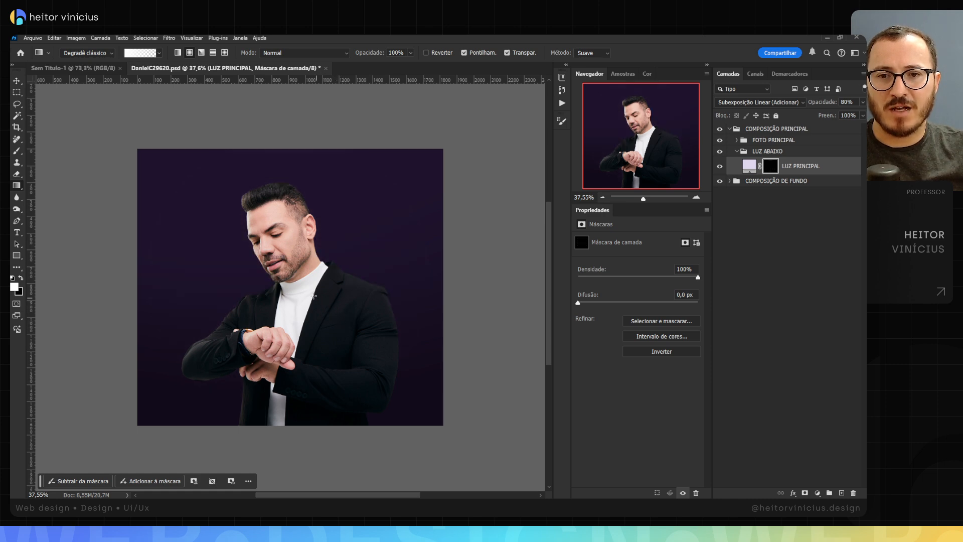
left_click_drag(331, 262, 377, 233)
left_click_drag(291, 289, 396, 245)
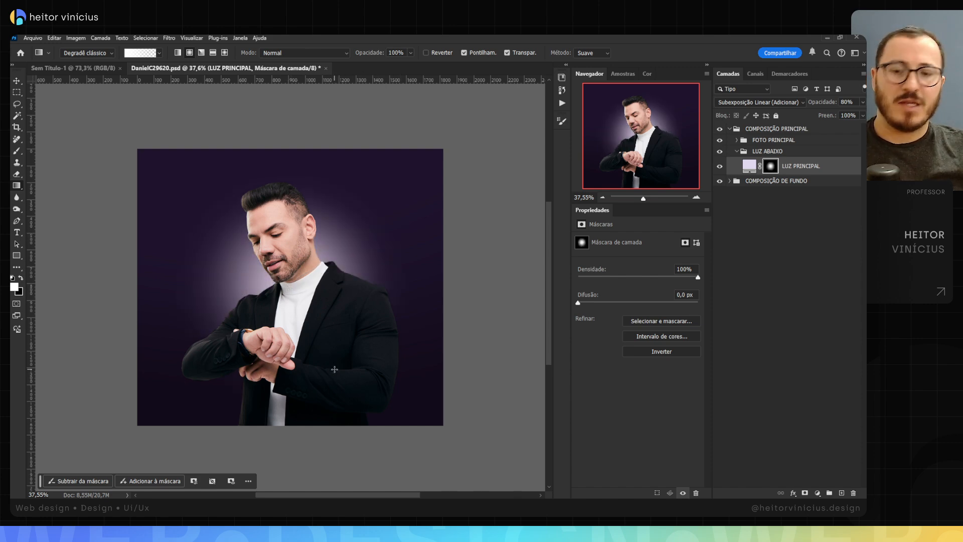
Step: Unlink the LUZ PRINCIPAL mask from its fill and inspect the mask on its own in the canvas
key("v")
scroll(335, 316, "up", 1)
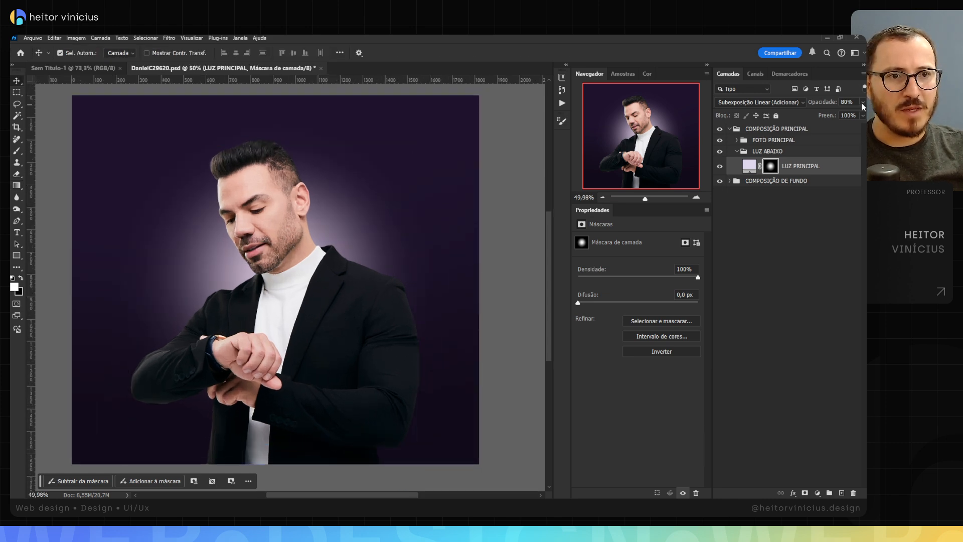
scroll(248, 279, "down", 1)
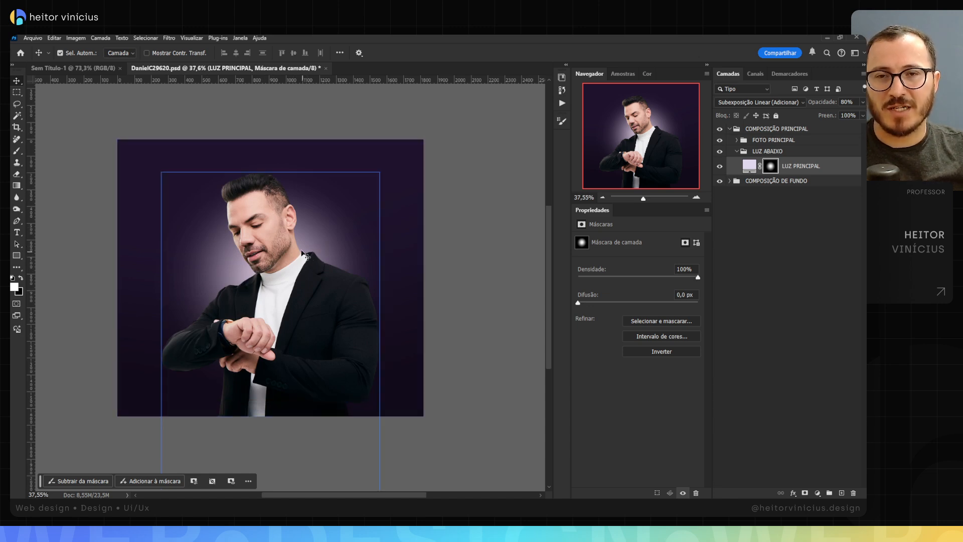
left_click(772, 169, "alt")
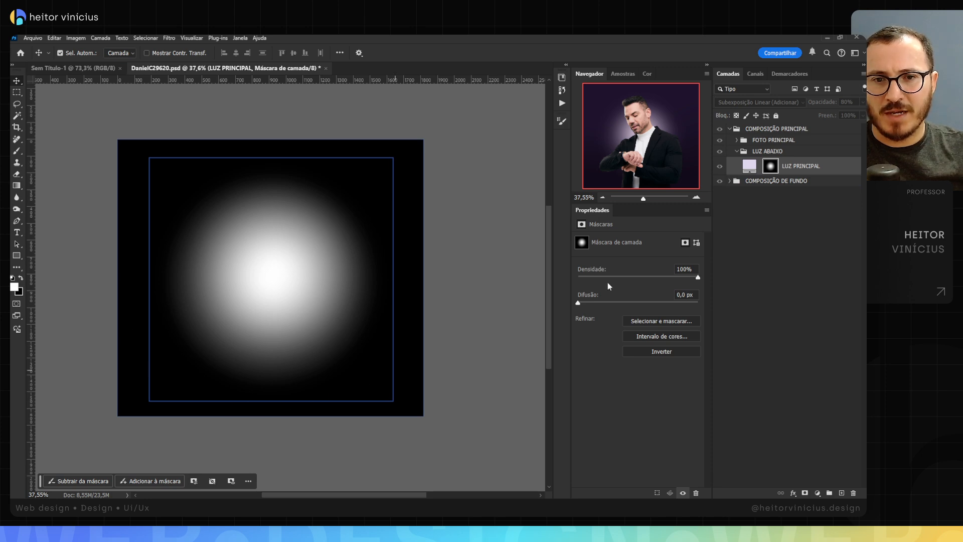
left_click(773, 169, "alt")
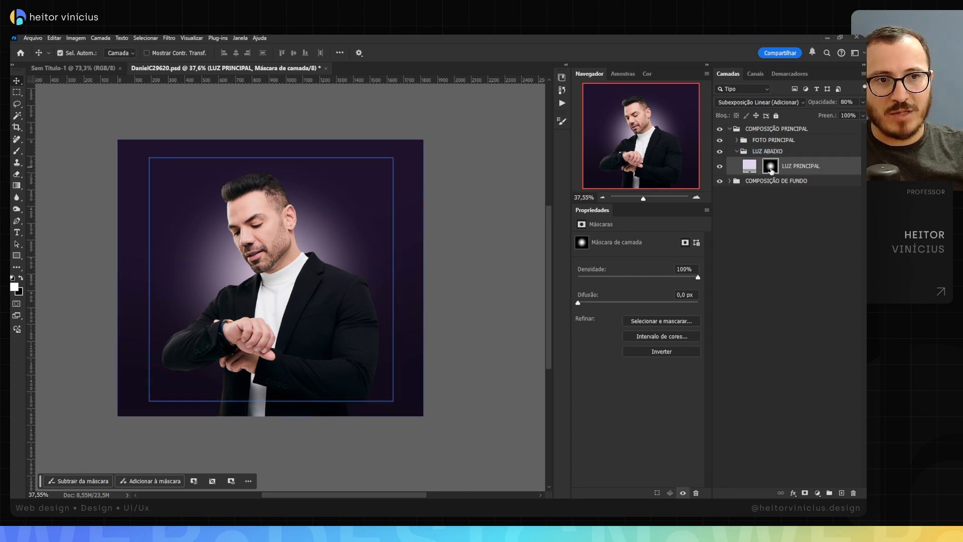
Step: Move the glow mask to X 955,50 px, Y 824,00 px, scale it to just over 90%, and relink it to the fill
key("ctrl+t")
left_click_drag(291, 262, 303, 280)
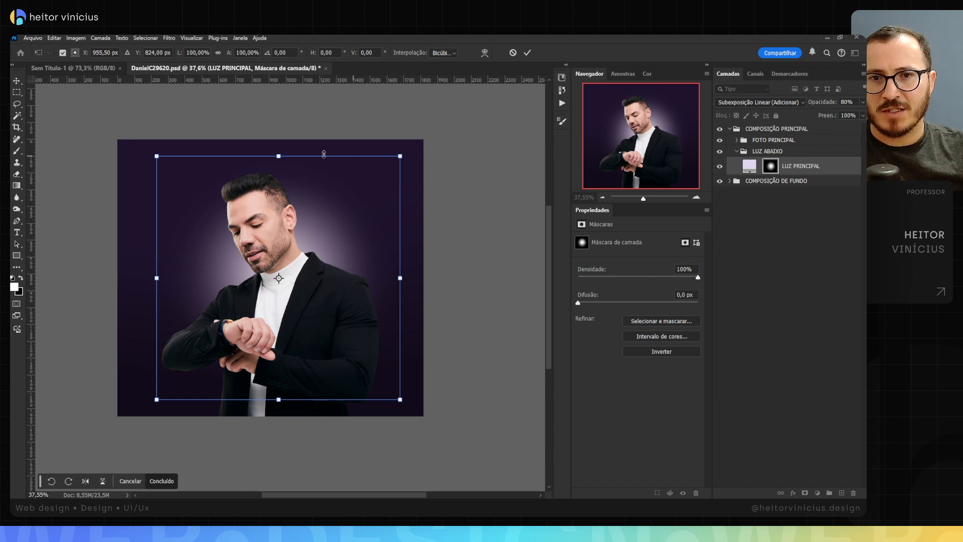
left_click_drag(283, 156, 284, 166)
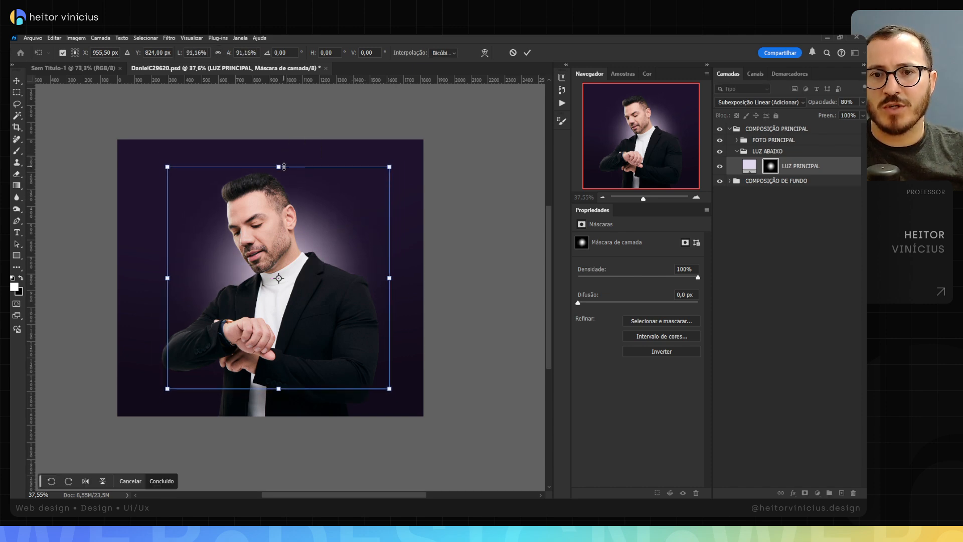
mouse_move(389, 275)
left_mouse_down()
mouse_move(404, 277)
mouse_move(392, 277)
left_mouse_up()
key("Return")
scroll(318, 290, "up", 2)
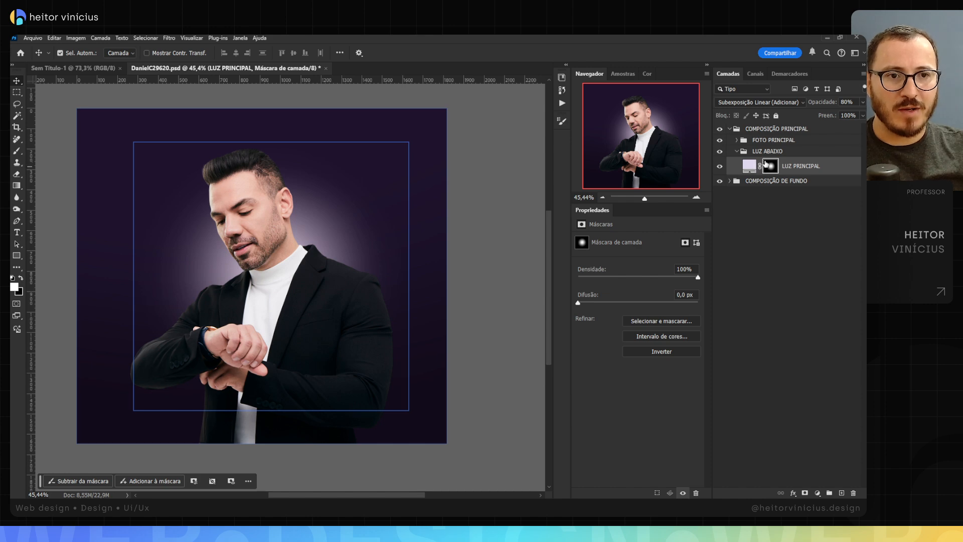
left_click_drag(760, 168, 736, 151)
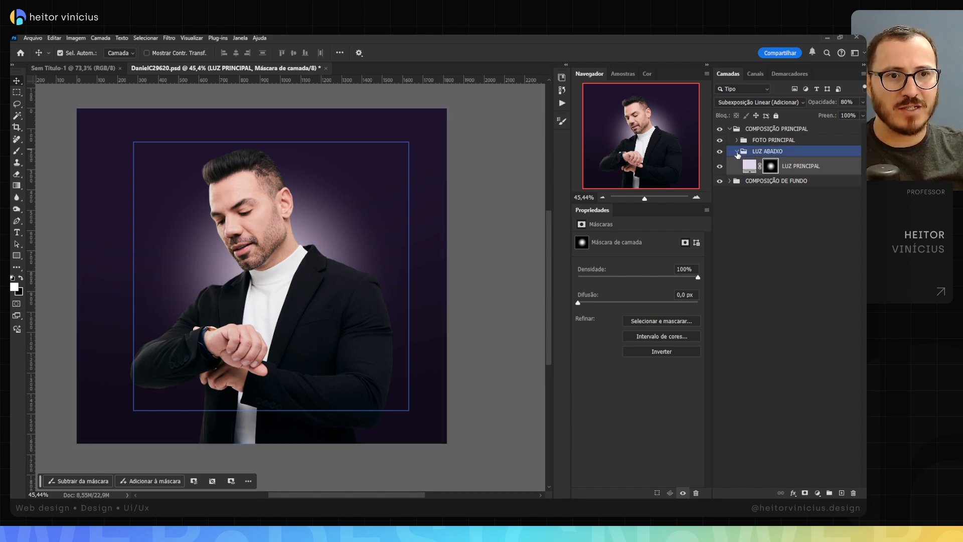
Step: Collapse the LUZ ABAIXO group, expand FOTO PRINCIPAL and select the NOME DO EXPERT layer
left_click(737, 151)
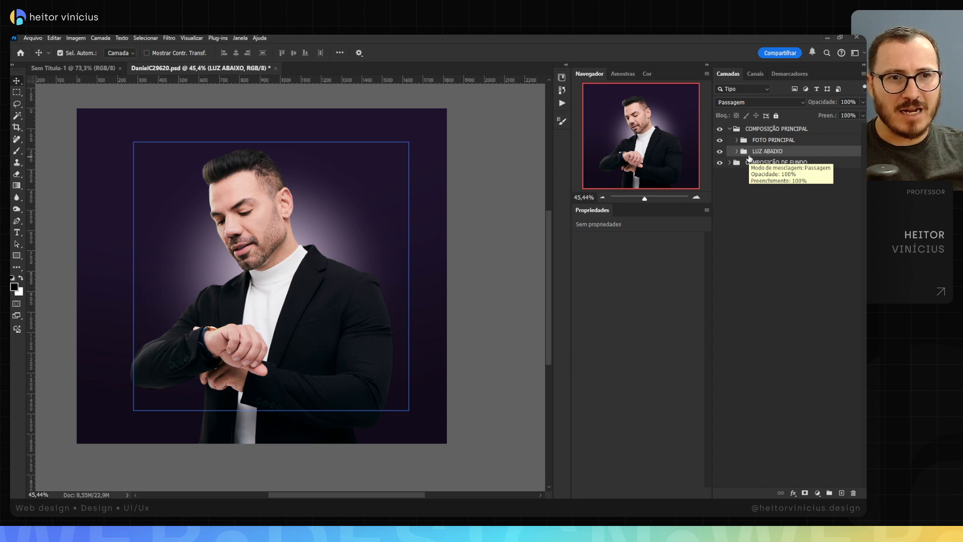
left_click(735, 142)
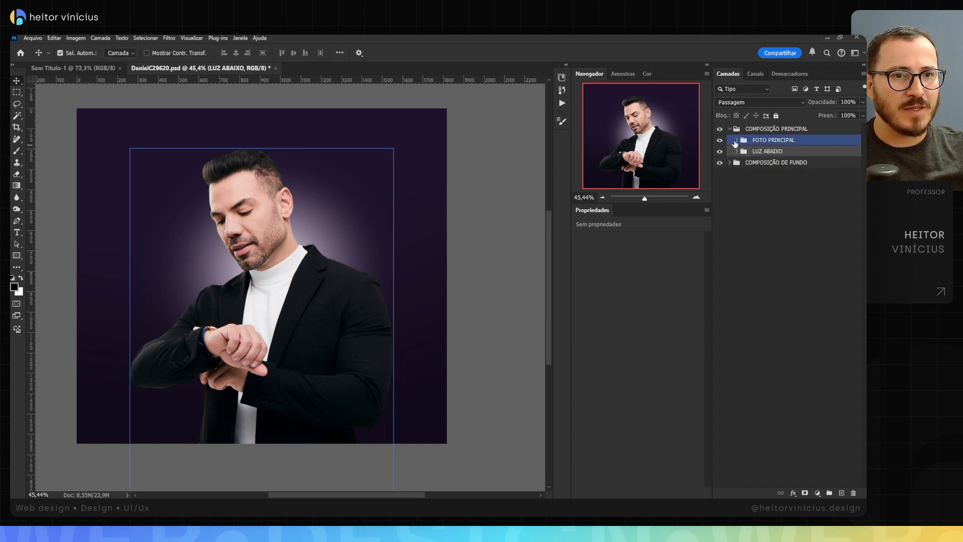
left_click(736, 141)
left_click(783, 154)
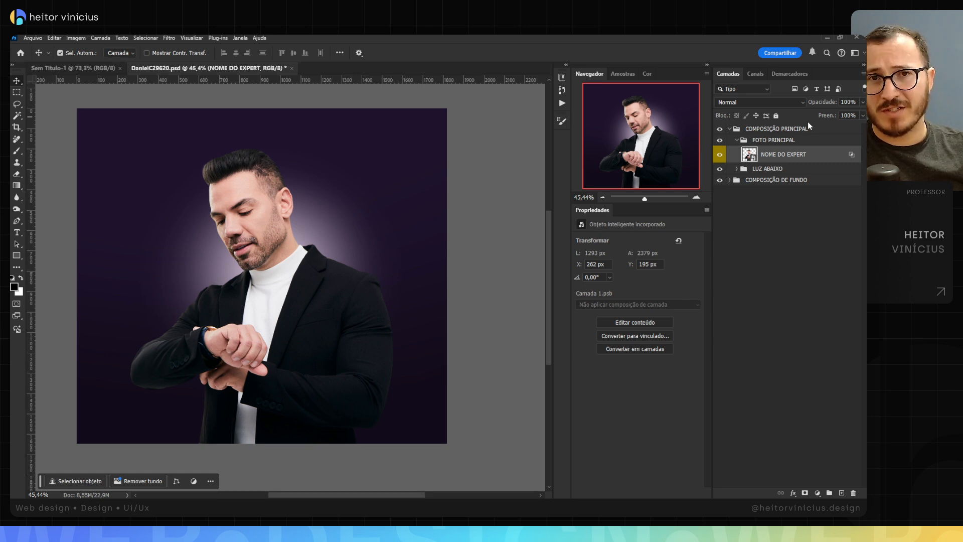
left_click(818, 494)
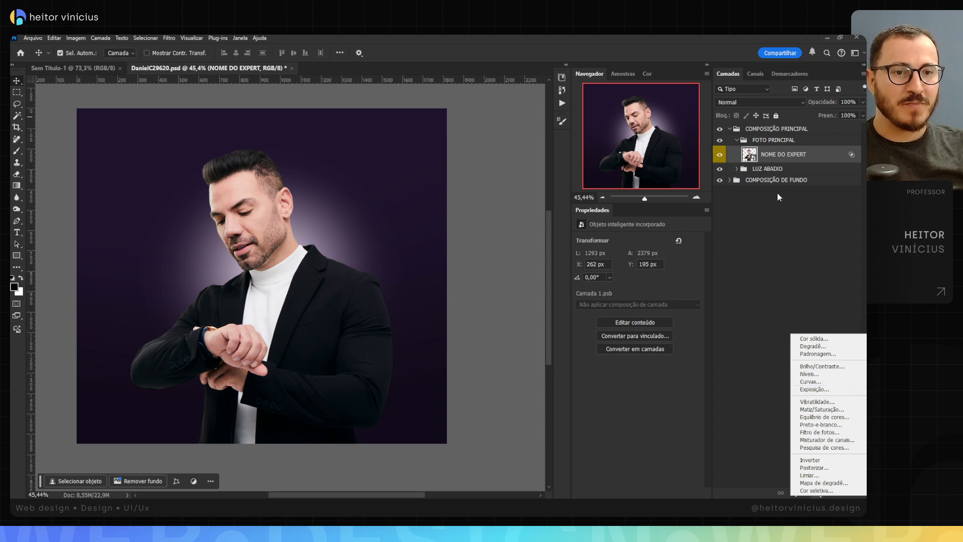
left_click(790, 158)
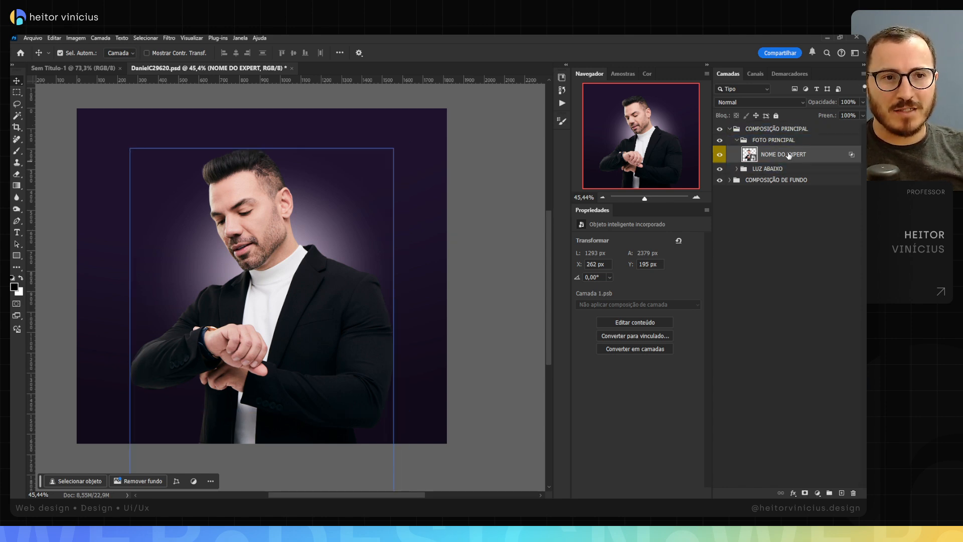
left_click(818, 494)
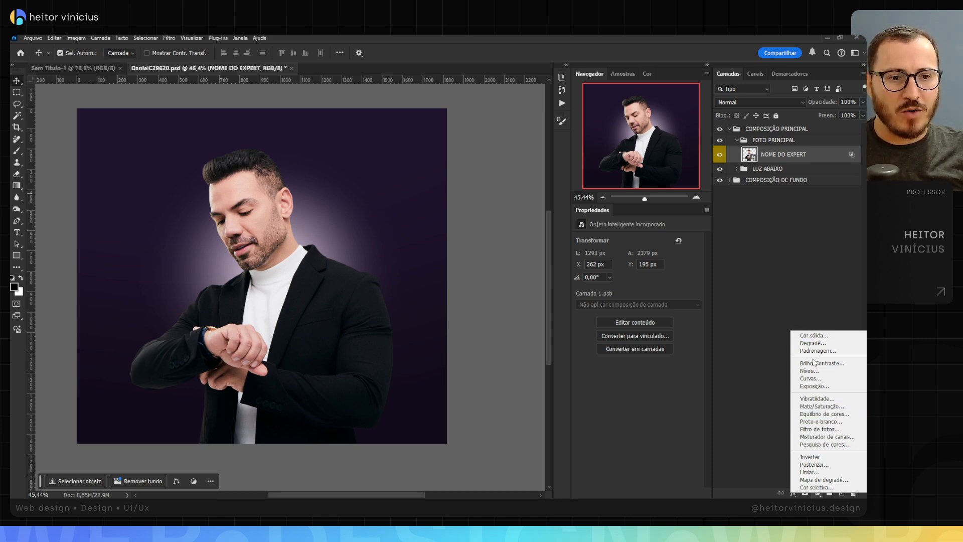
left_click(787, 331)
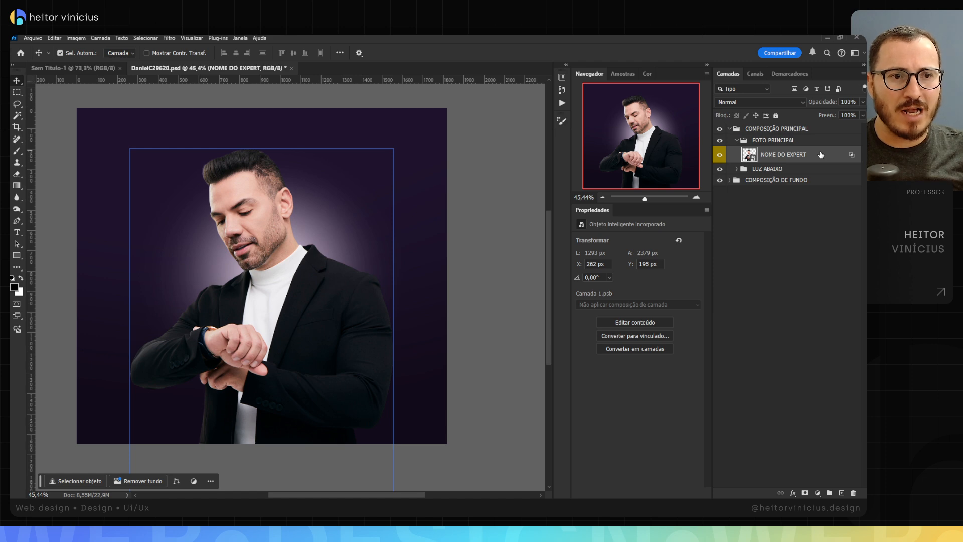
right_click(820, 153)
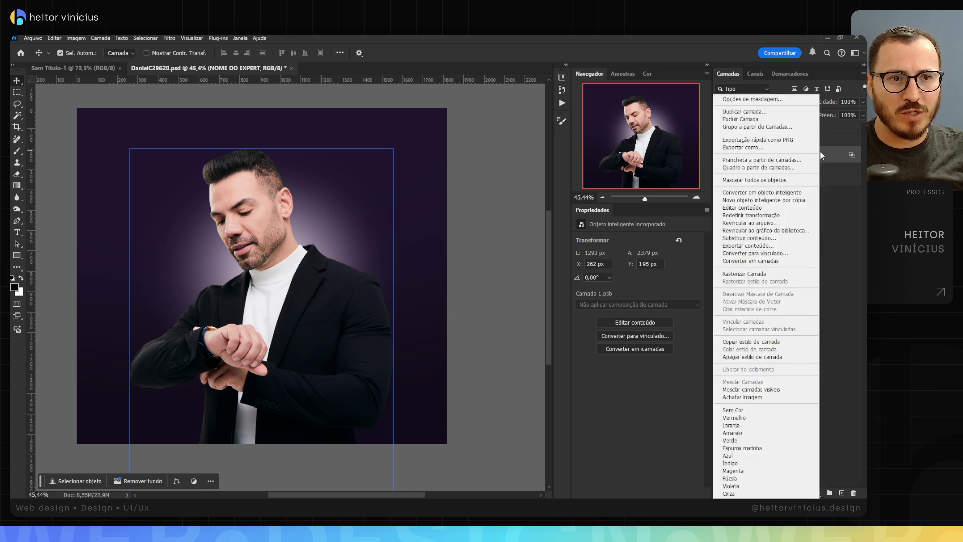
left_click(749, 100)
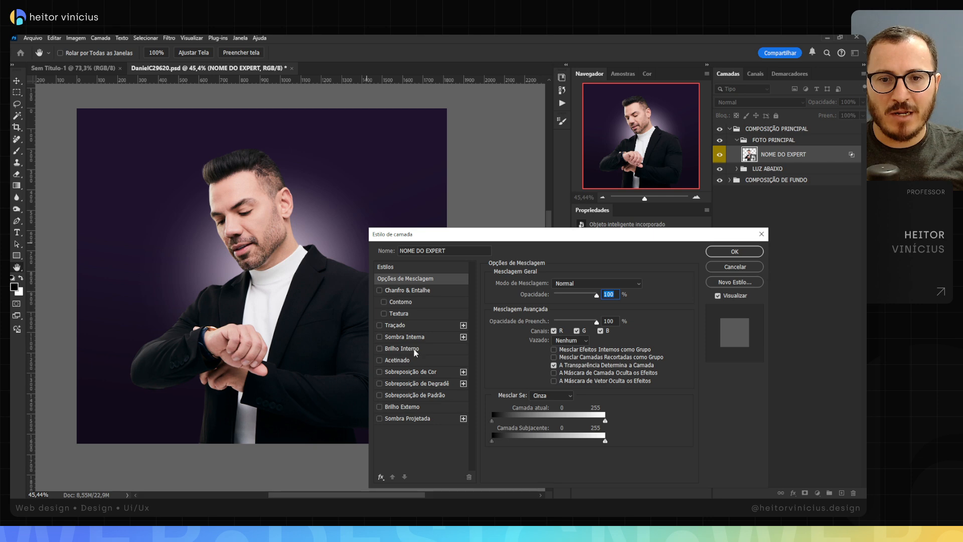
left_click(406, 349)
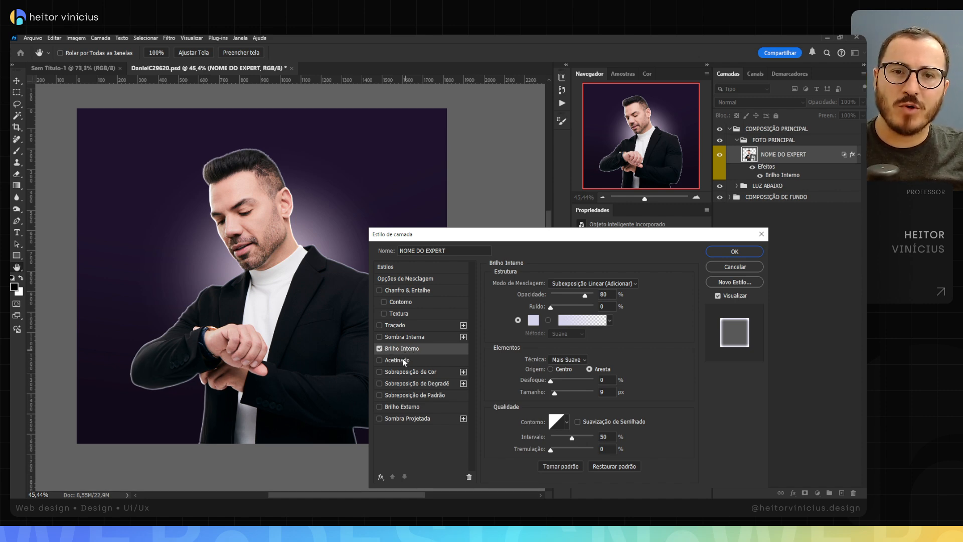
left_click(737, 266)
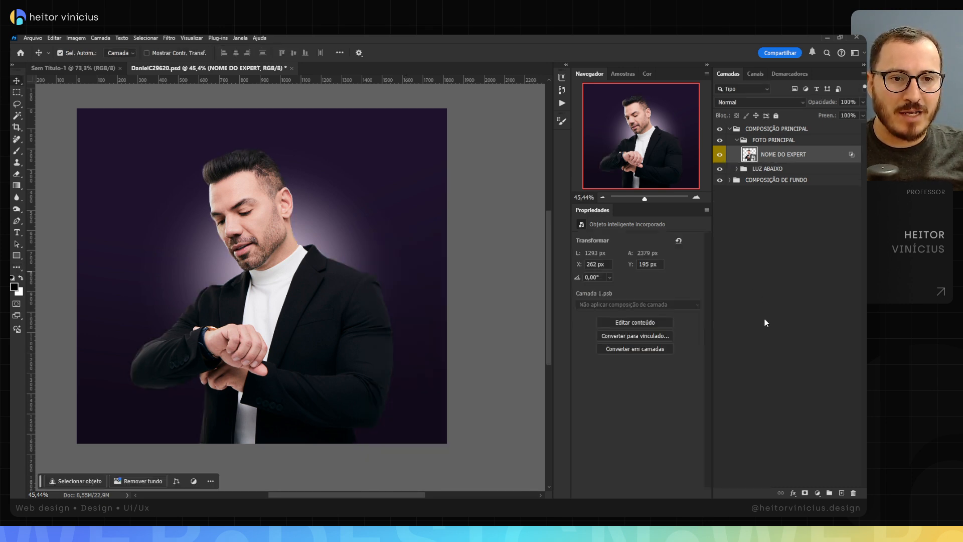
Step: Add an Inner Glow (Brilho Interno) to the NOME DO EXPERT layer with 75% opacity and the pale pink colour #e4d5ea
left_click(794, 494)
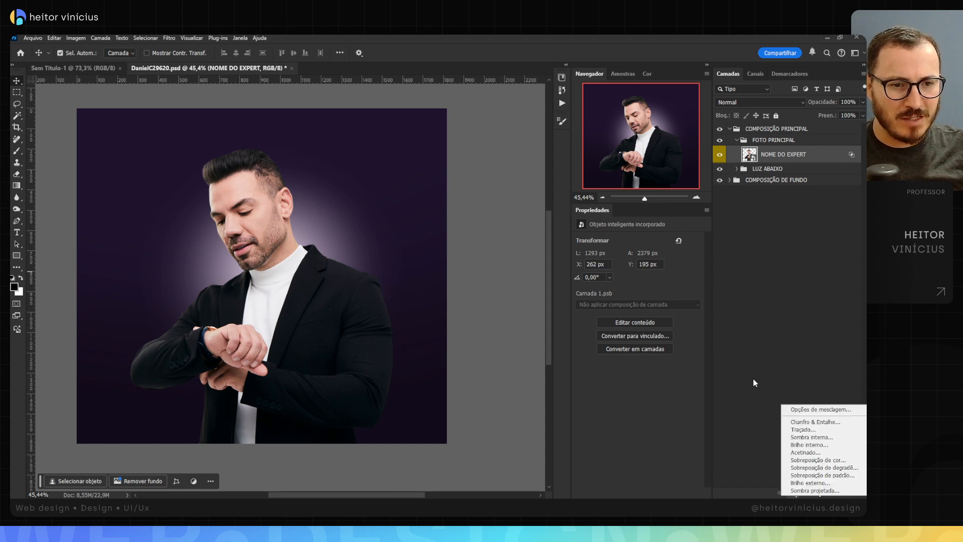
left_click(825, 446)
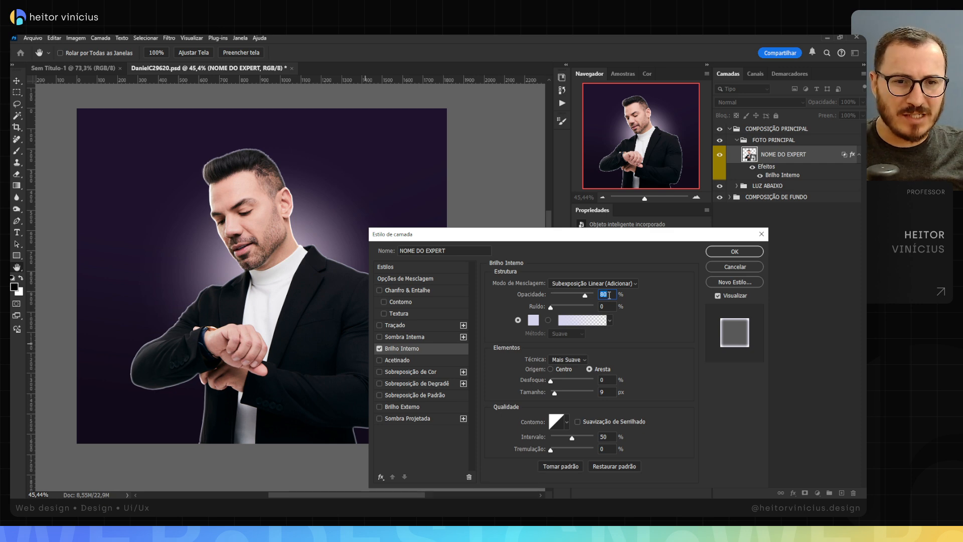
type("75")
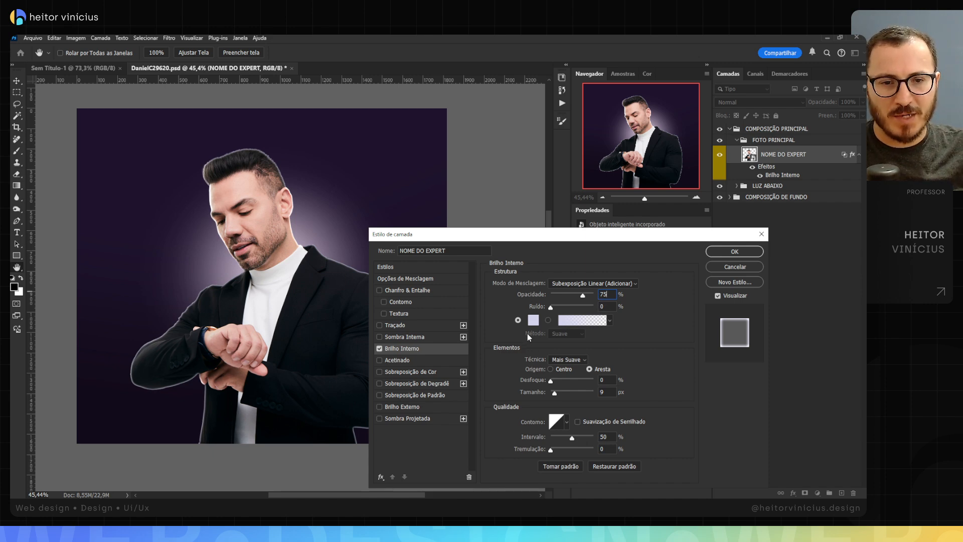
left_click(533, 320)
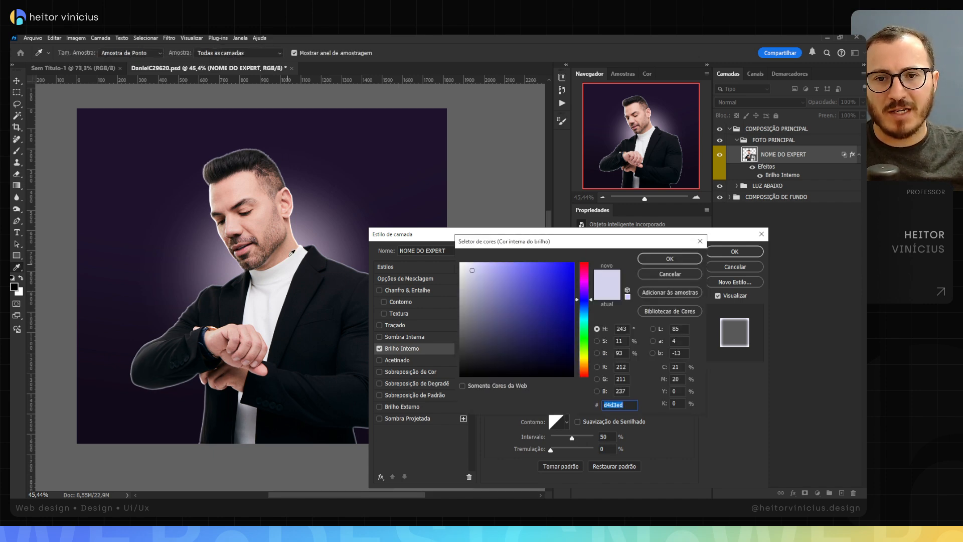
left_click(309, 233)
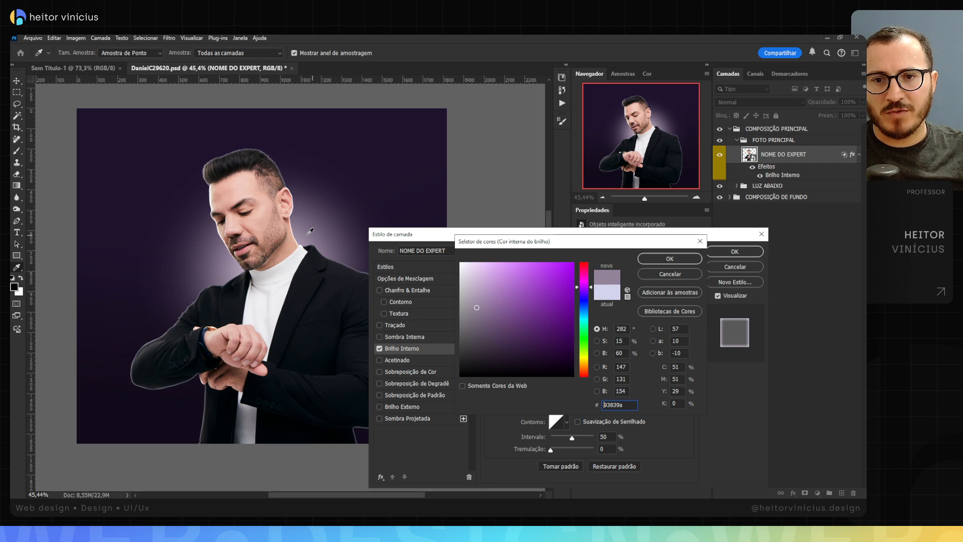
left_click_drag(482, 276, 470, 272)
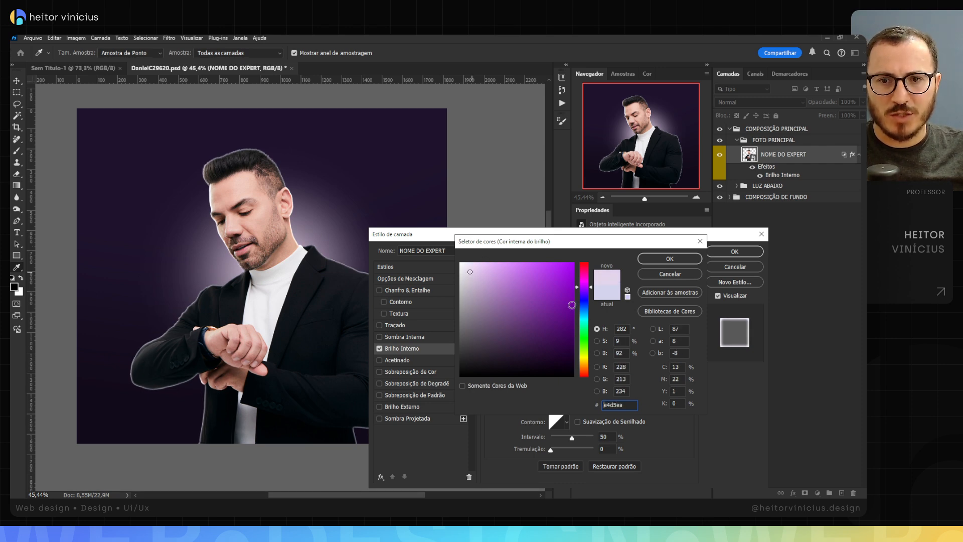
left_click(648, 258)
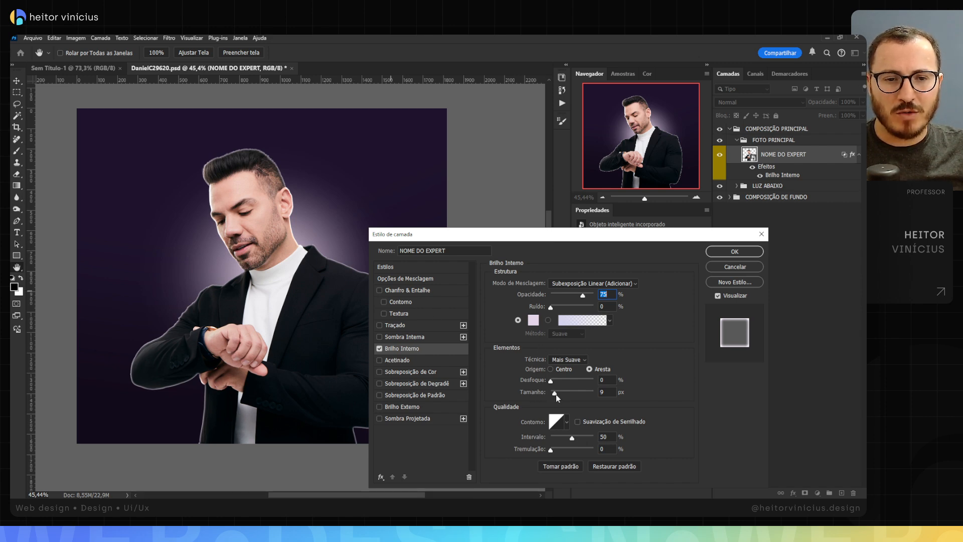
Step: Set the size of the man's Inner Glow to 40 px
left_click_drag(556, 395, 561, 399)
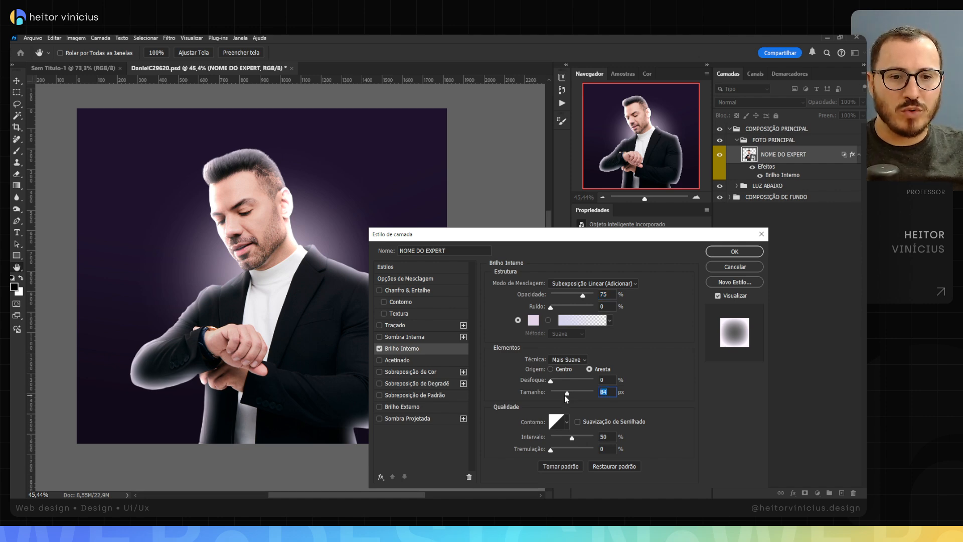
left_click_drag(568, 395, 560, 395)
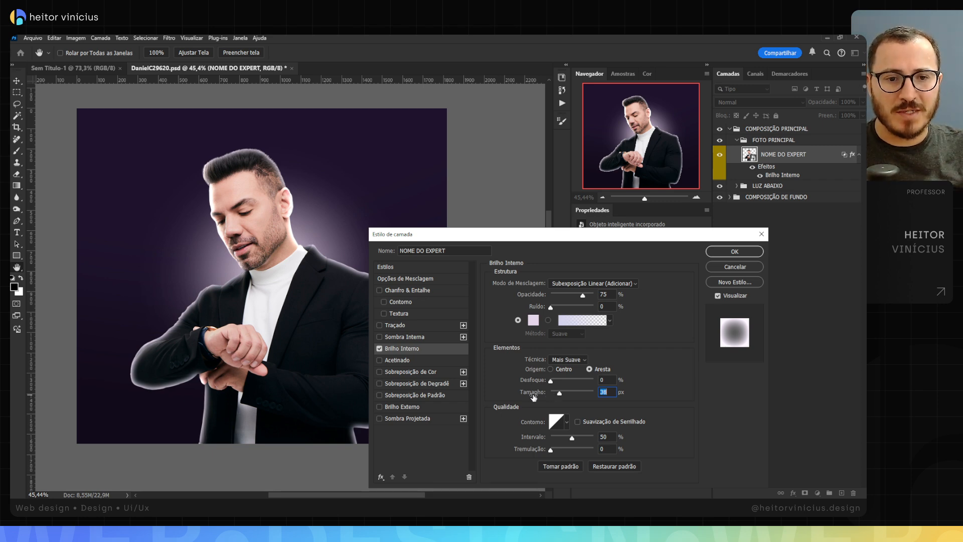
left_click_drag(559, 393, 561, 392)
double_click(603, 396)
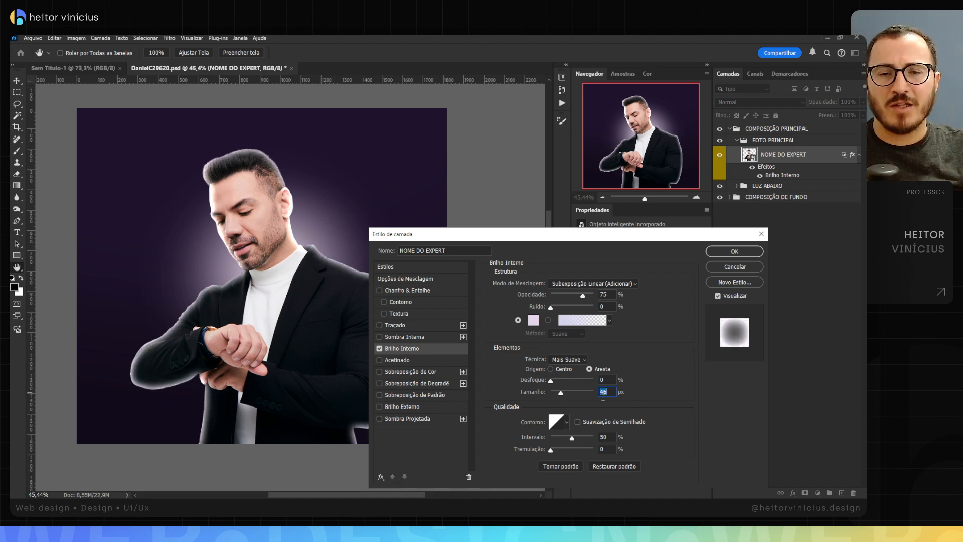
key("Down")
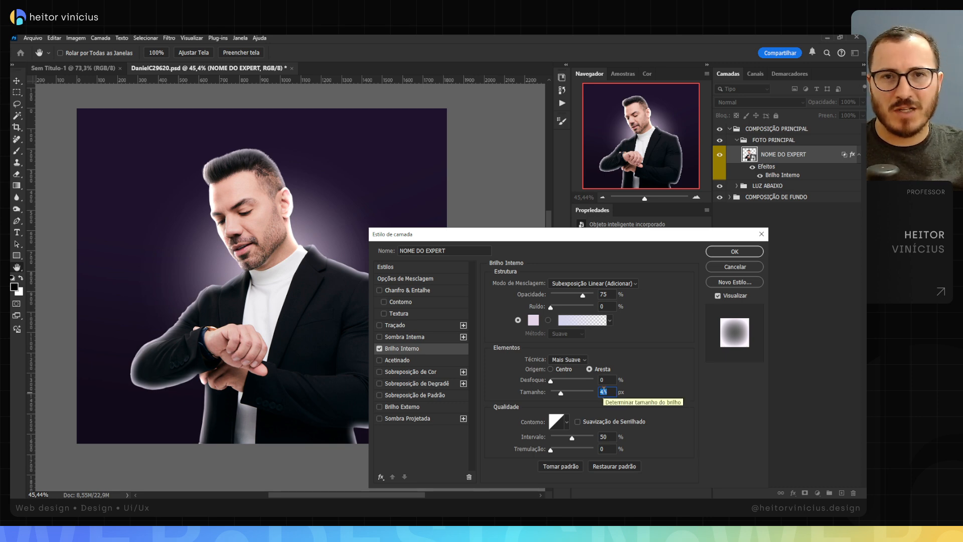
key("Up")
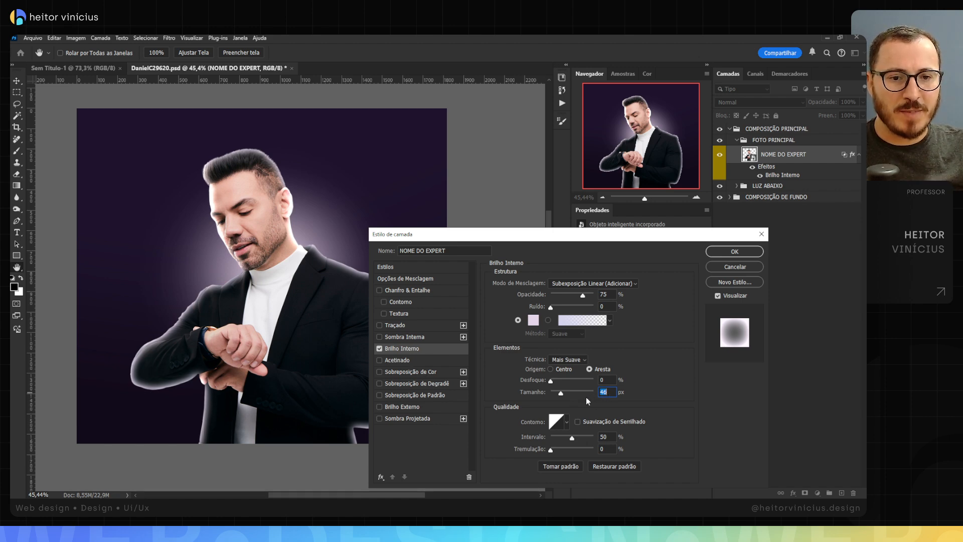
left_click_drag(564, 394, 562, 392)
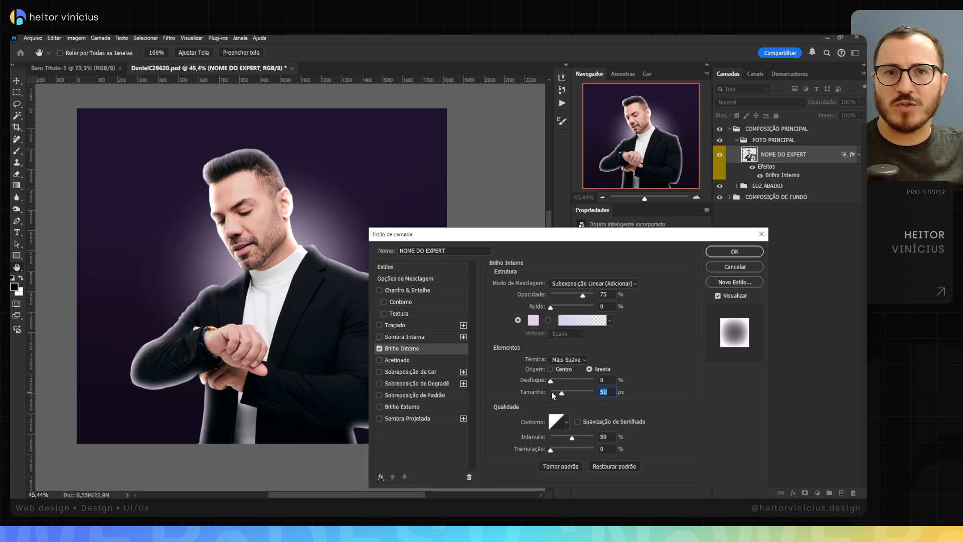
left_click_drag(562, 392, 560, 393)
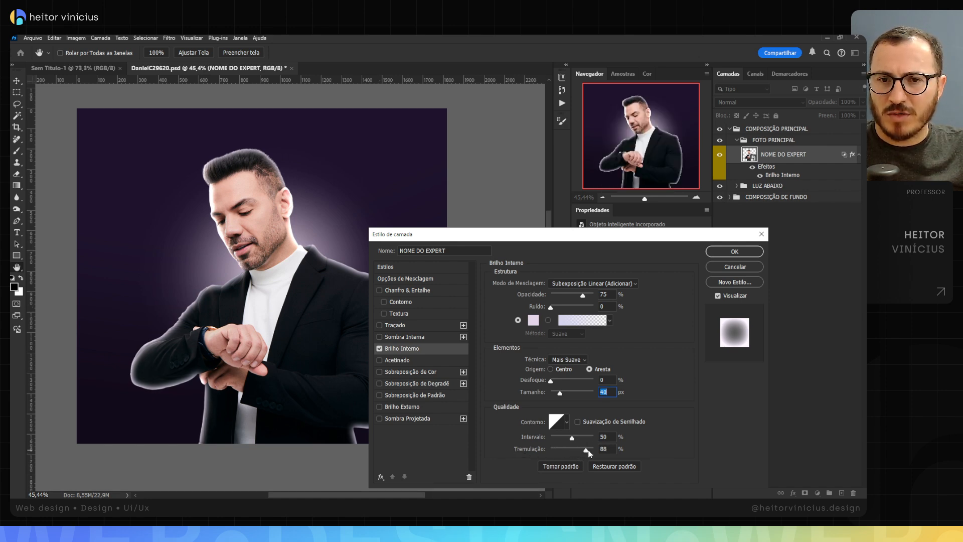
Step: Set the Inner Glow's jitter to 0% and apply the layer style to the man
left_click_drag(587, 451, 551, 459)
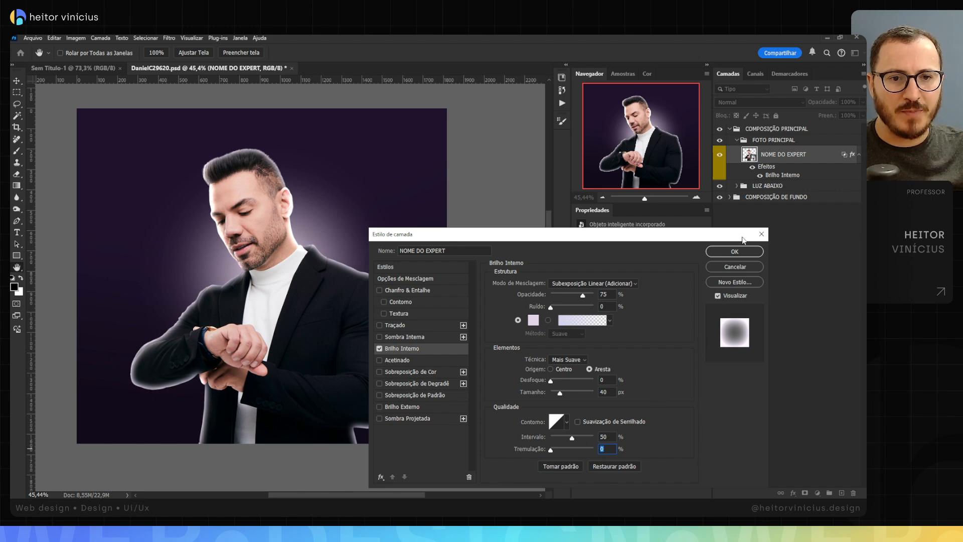
left_click(734, 251)
key("v")
scroll(374, 295, "up", 5)
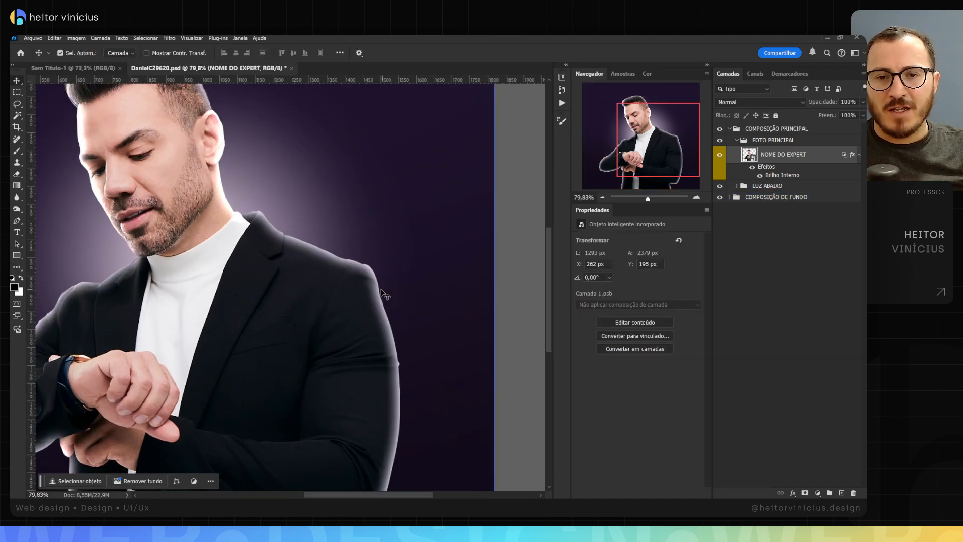
scroll(374, 295, "down", 5)
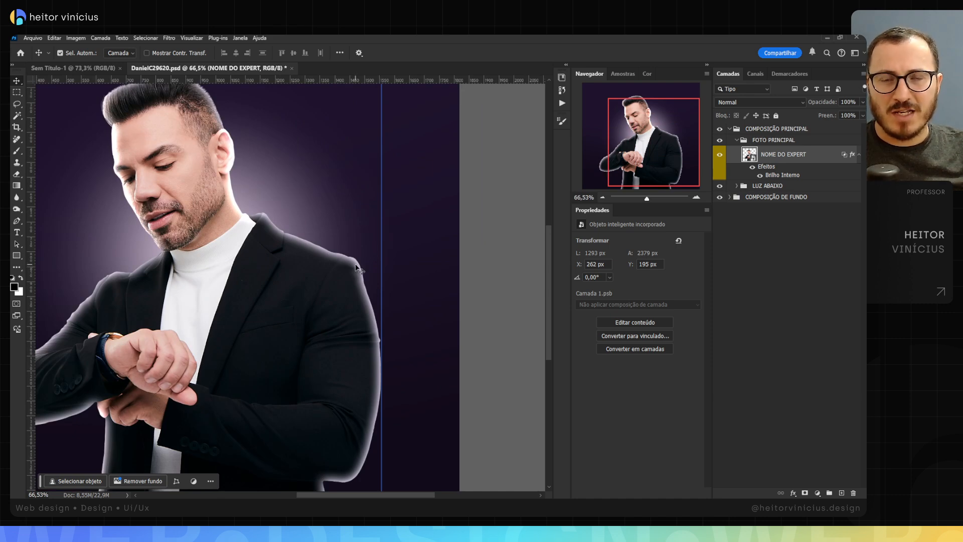
Step: Convert the NOME DO EXPERT layer's Inner Glow into its own clipped layer and hide that layer with a black mask
right_click(791, 177)
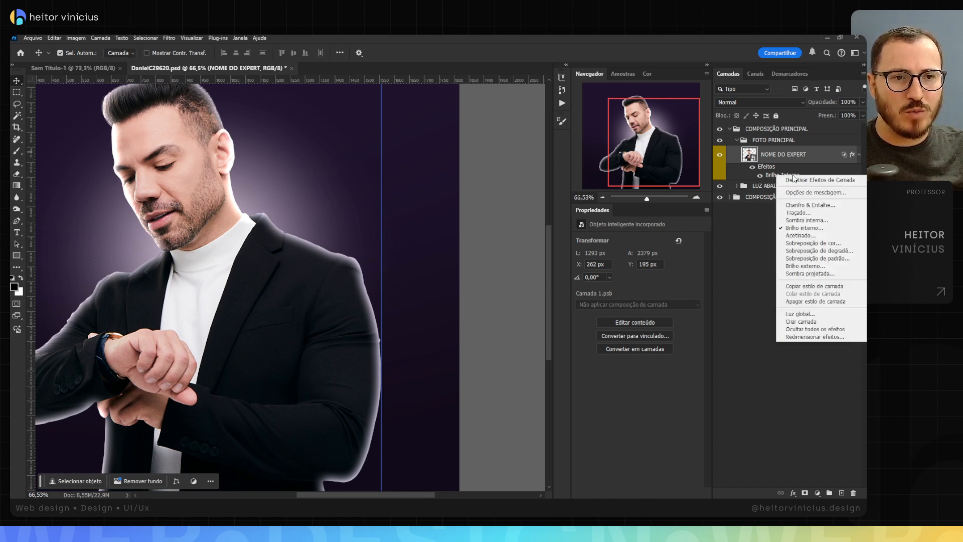
left_click(803, 321)
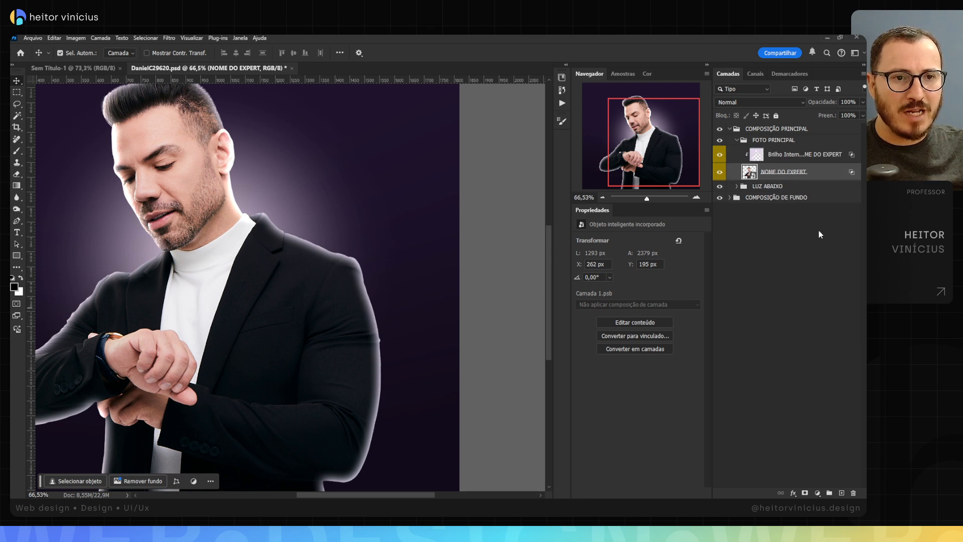
left_click(833, 155)
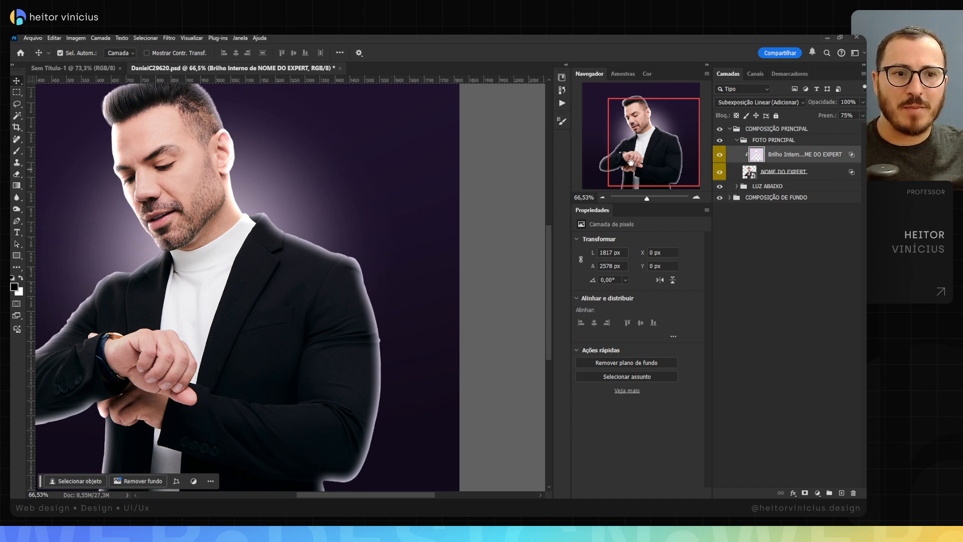
left_click(780, 187)
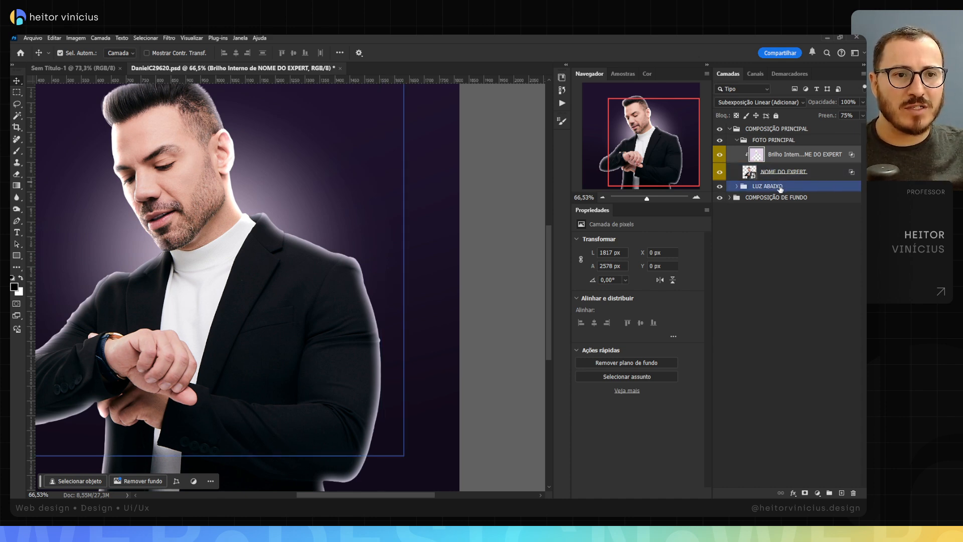
scroll(347, 210, "down", 5)
scroll(350, 199, "up", 2)
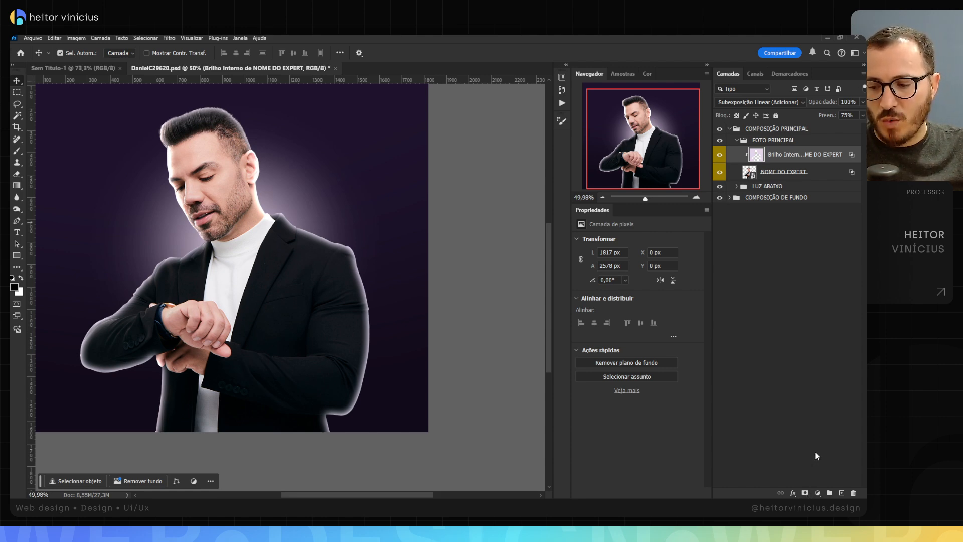
left_click(805, 493, "alt")
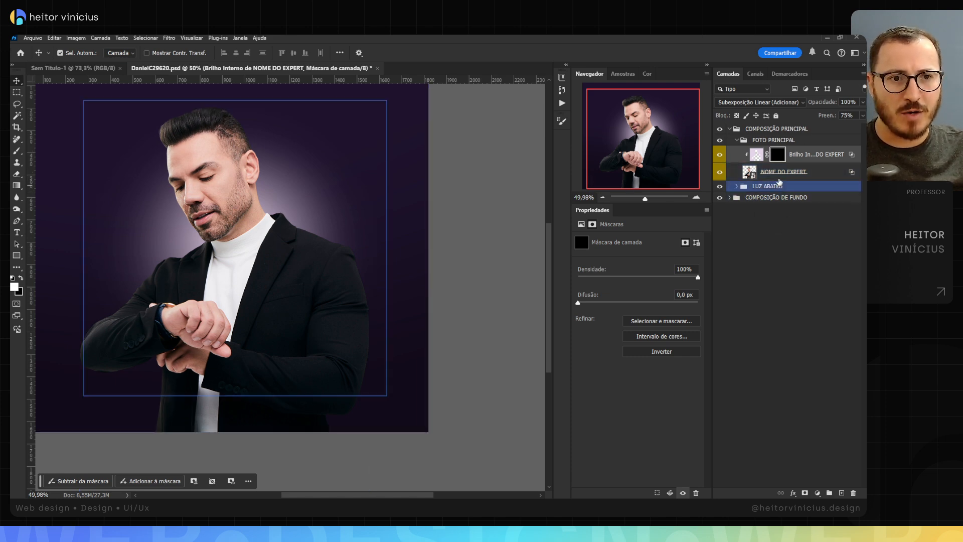
Step: Add a second, thinner Inner Glow to the NOME DO EXPERT layer with size 16 px and opacity 84%
left_click(803, 172)
left_click(758, 102)
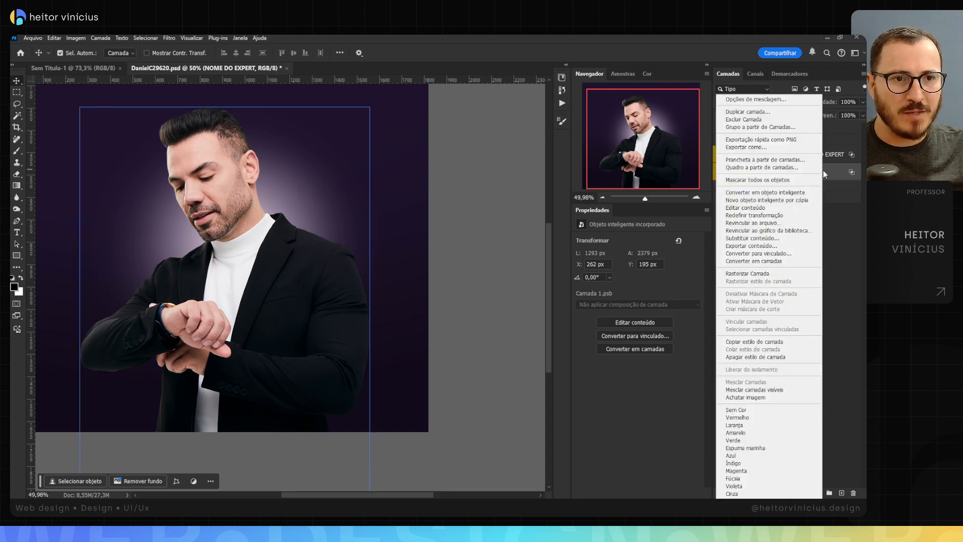
left_click(754, 98)
key("F2")
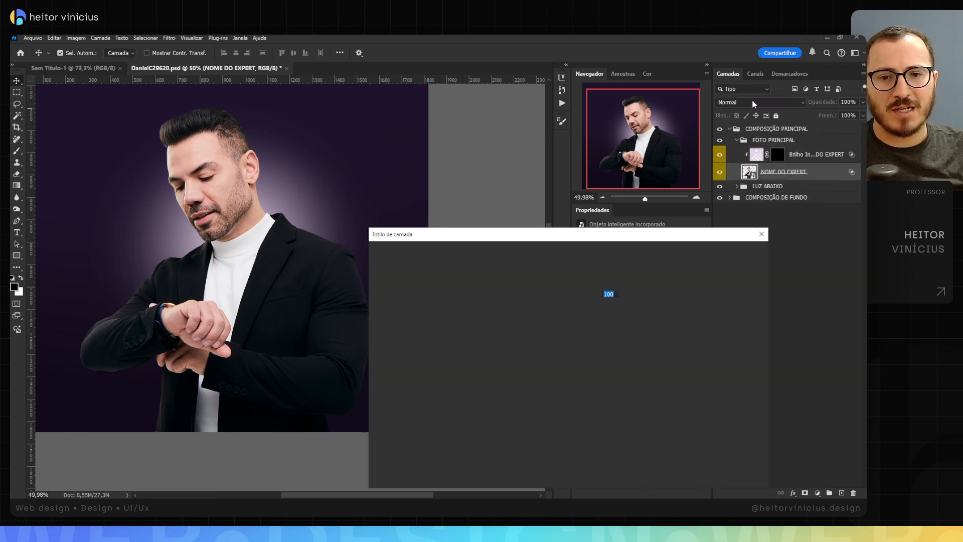
left_click(400, 349)
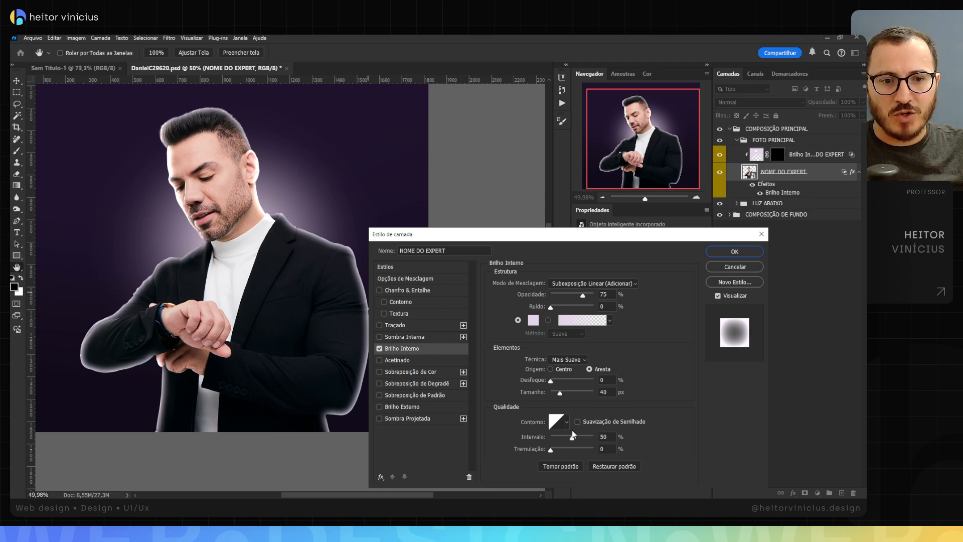
left_click_drag(560, 394, 556, 393)
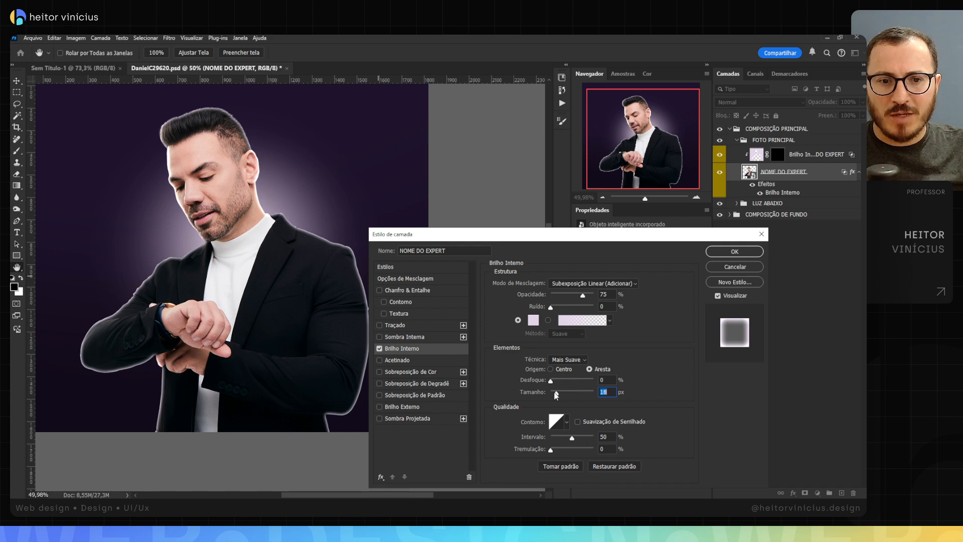
left_click_drag(556, 394, 557, 393)
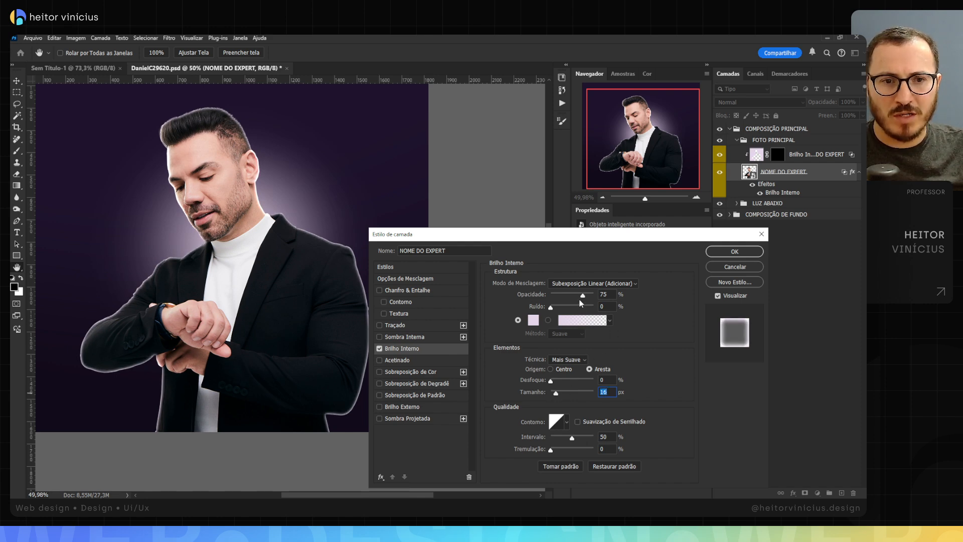
left_click_drag(585, 296, 588, 297)
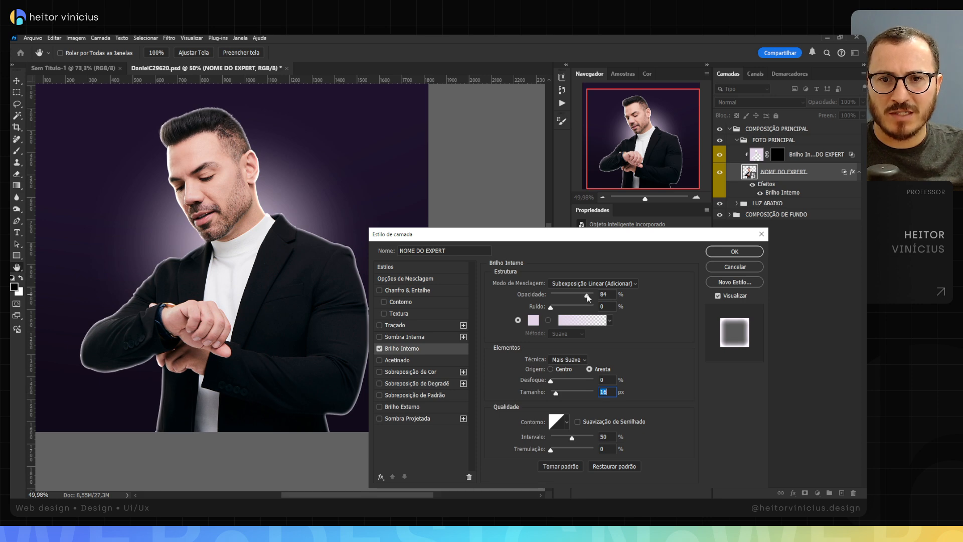
left_click(735, 251)
key("v")
scroll(351, 251, "up", 5)
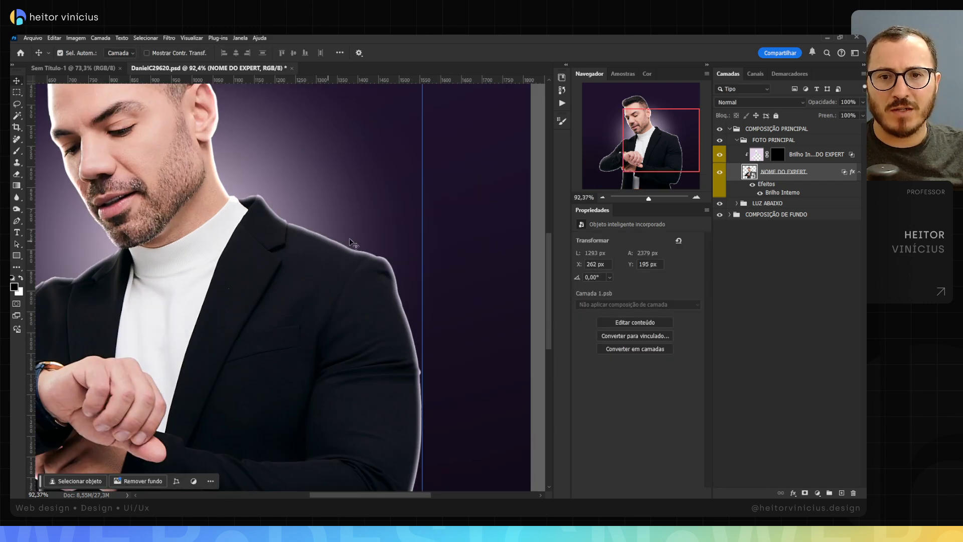
scroll(351, 257, "up", 2)
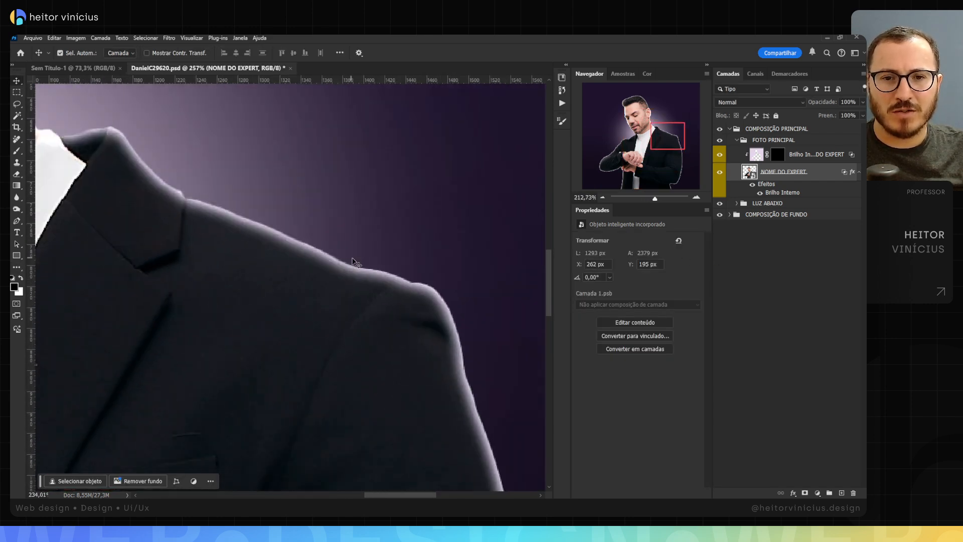
Step: Convert the thinner Inner Glow of the NOME DO EXPERT layer into its own clipped layer
right_click(787, 195)
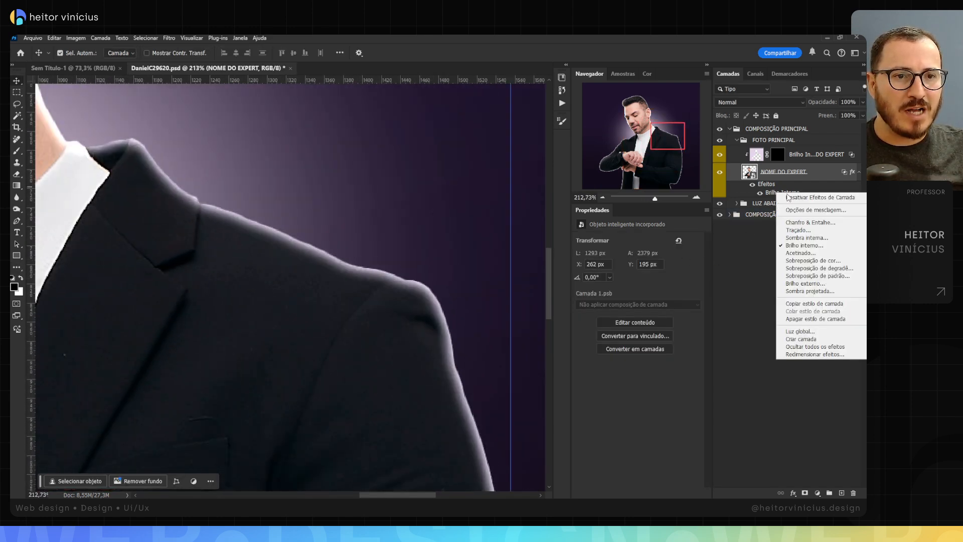
left_click(808, 340)
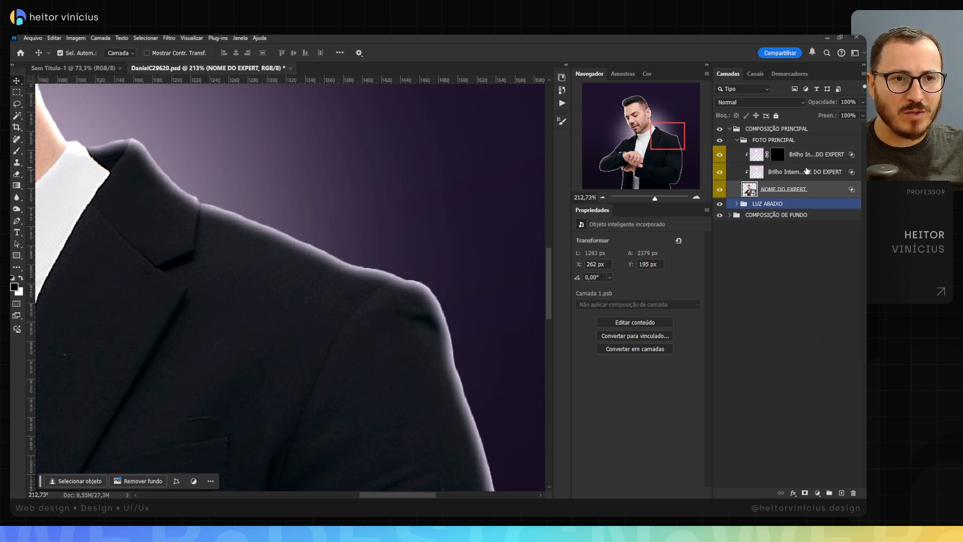
scroll(361, 204, "down", 5)
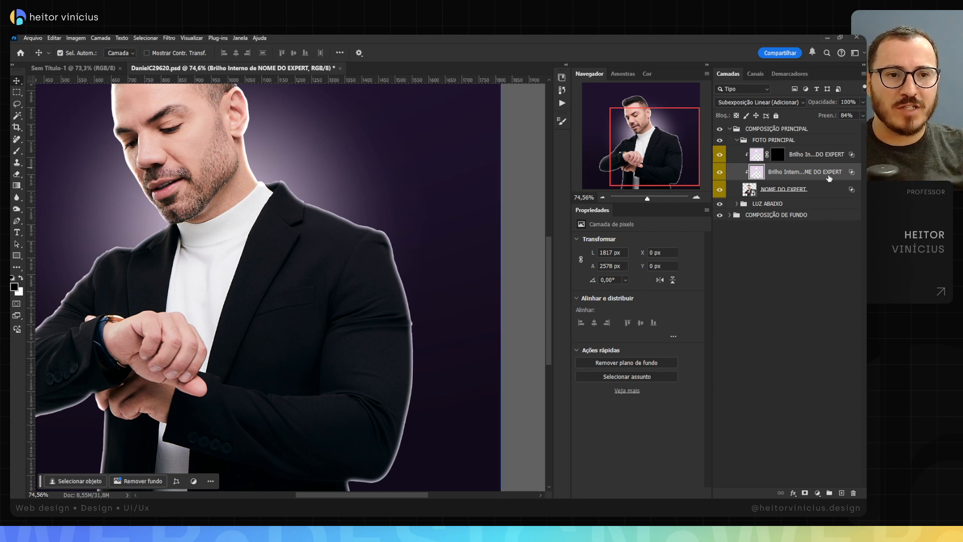
Step: Move the thinner glow layer above the wider, already masked glow layer and hide it with a black mask
left_click(793, 189)
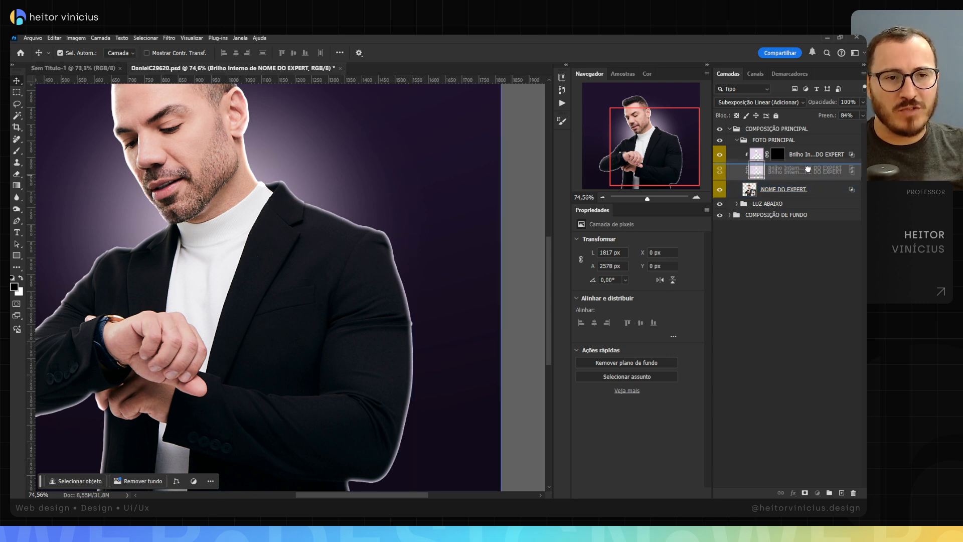
left_click_drag(798, 154, 798, 177)
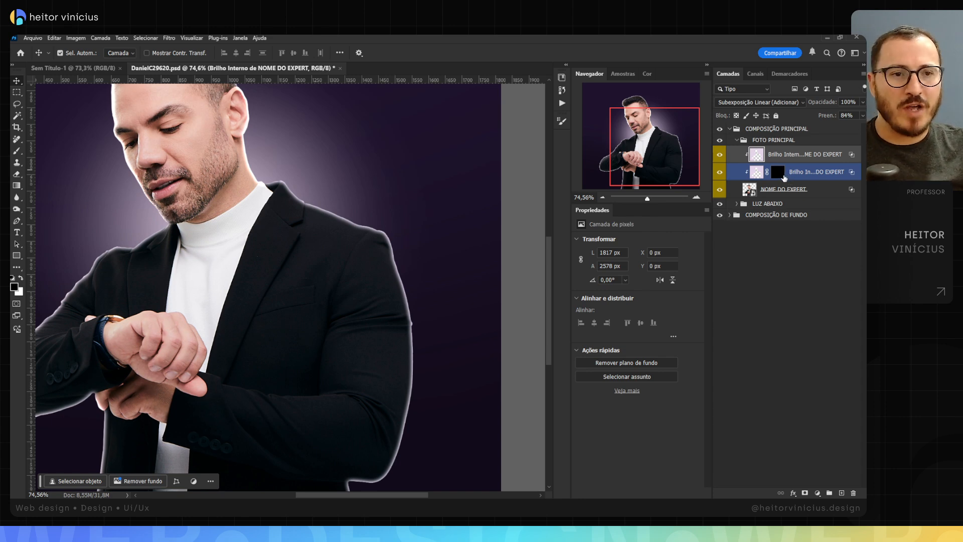
left_click(813, 187)
left_click(820, 231)
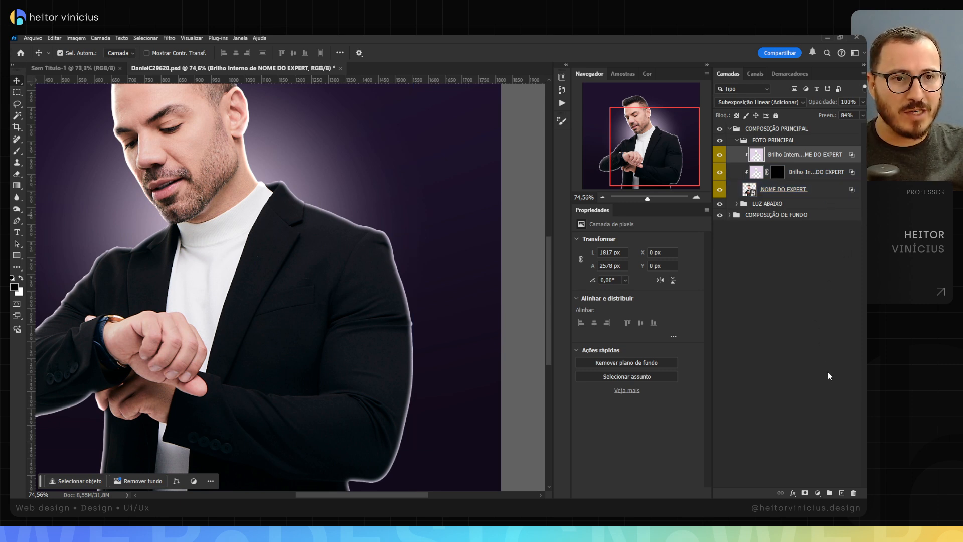
left_click(805, 494, "alt")
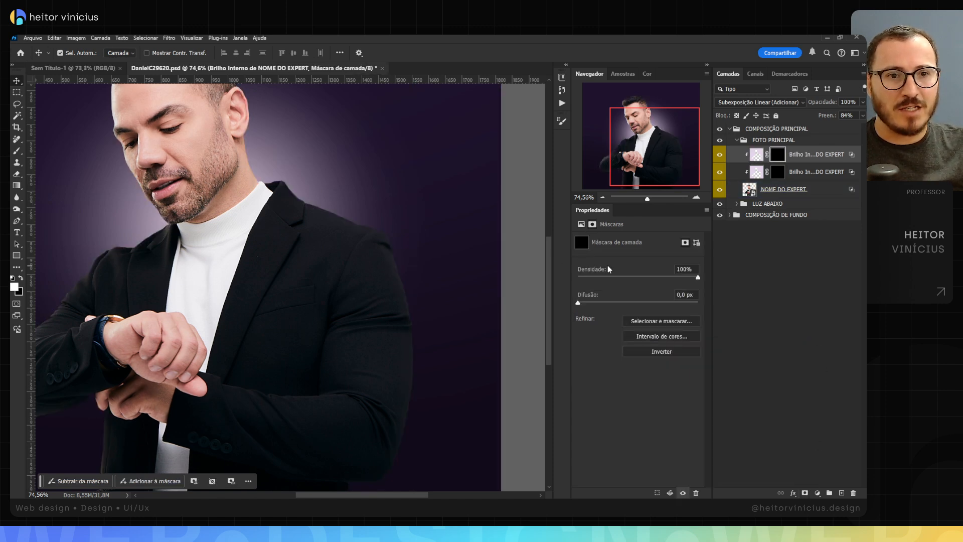
Step: Target the wider glow layer's mask and set up a soft white brush of 147 px with 5% flow
left_click(818, 173)
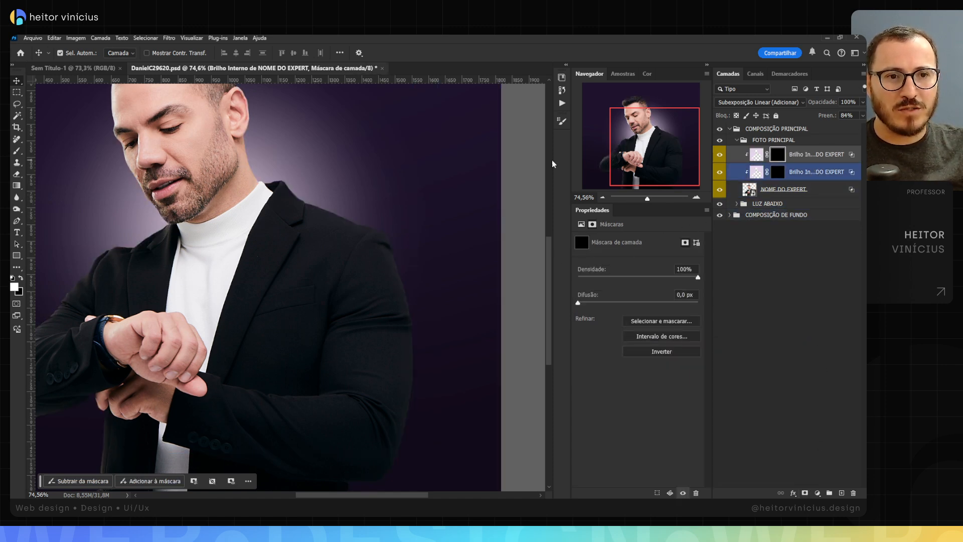
scroll(332, 250, "down", 3)
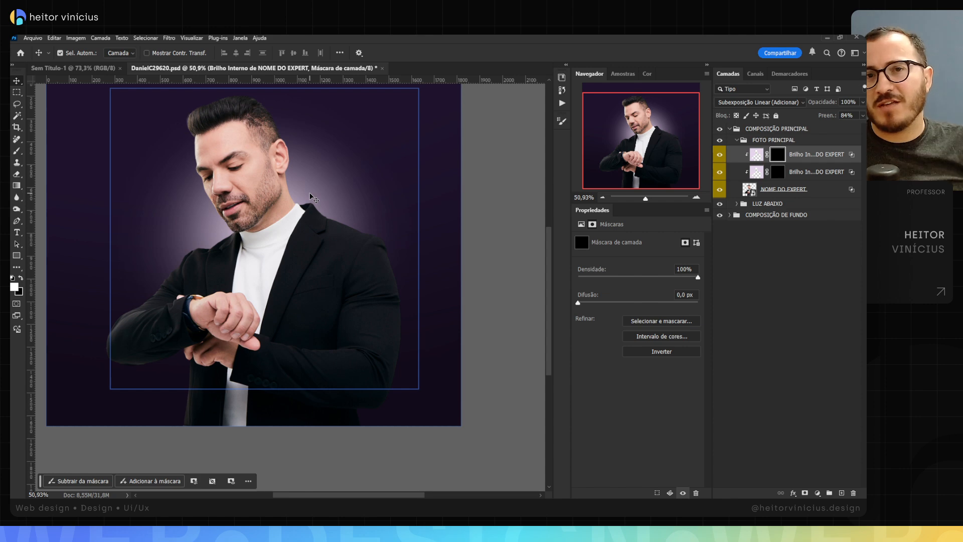
scroll(286, 202, "up", 3)
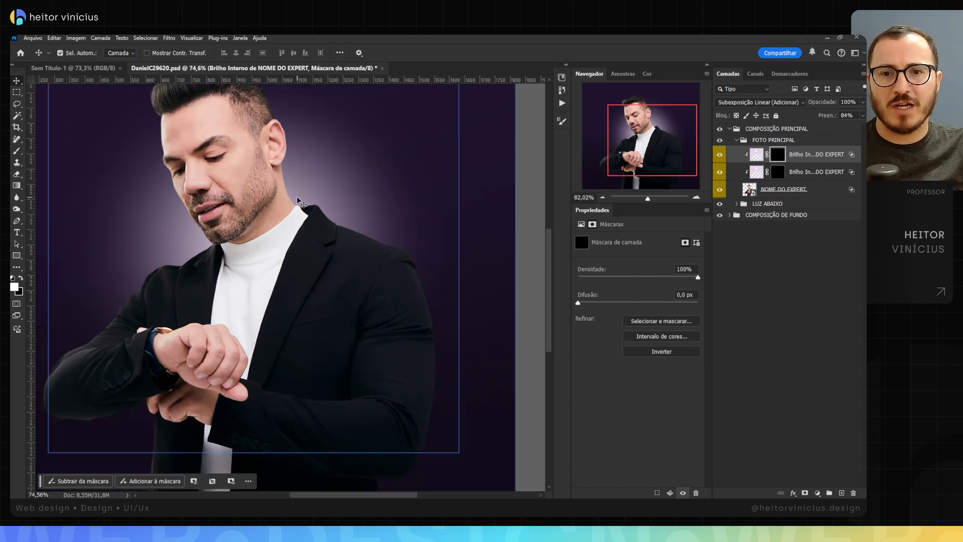
scroll(326, 207, "down", 4)
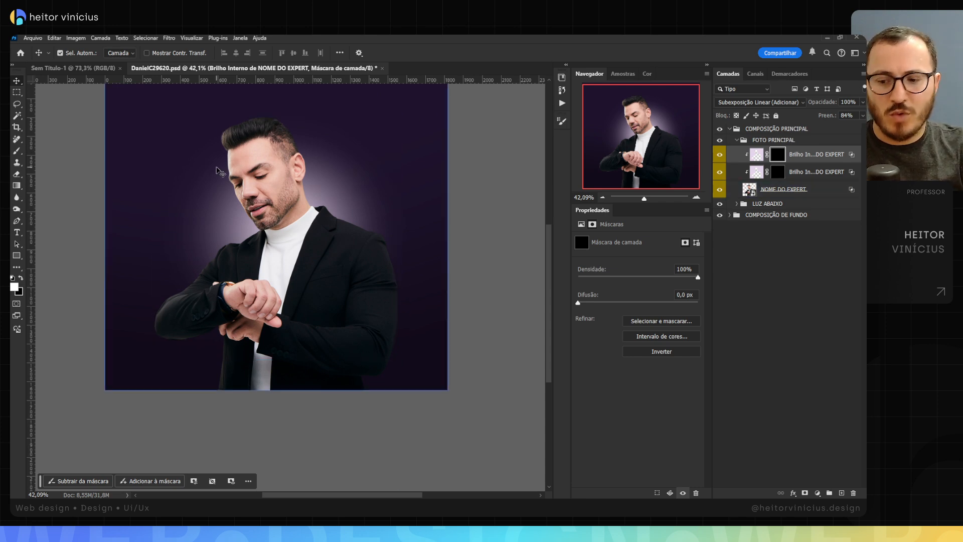
left_click_drag(306, 189, 313, 229)
key("z")
key("v")
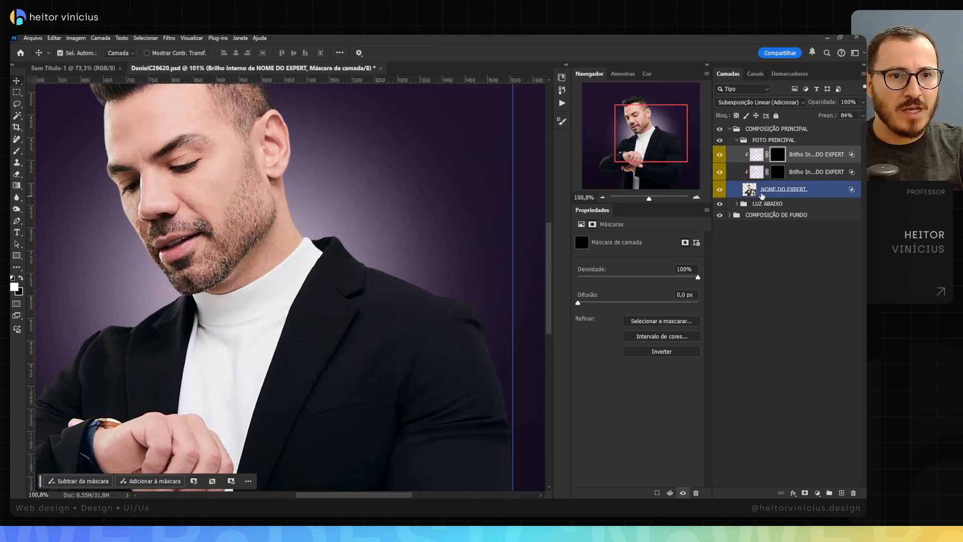
left_click(779, 172)
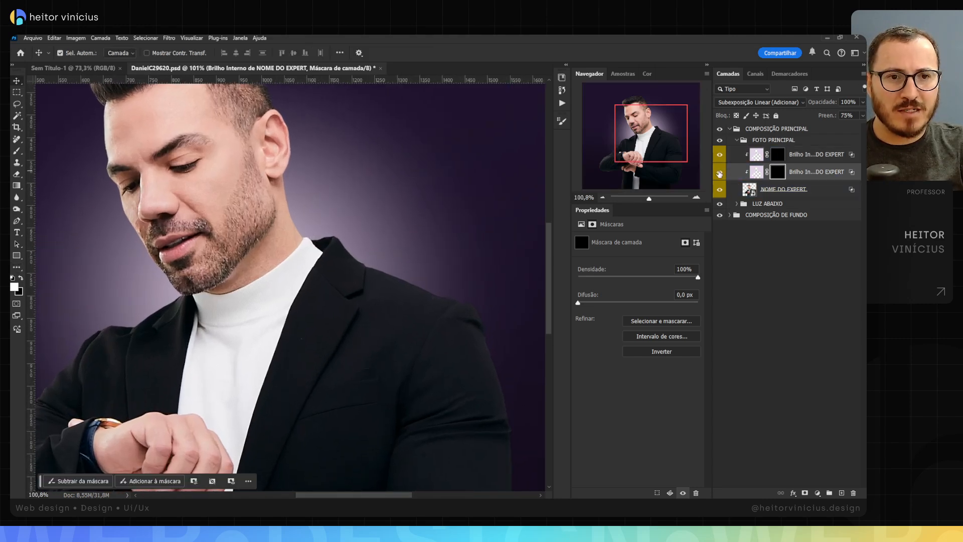
key("b")
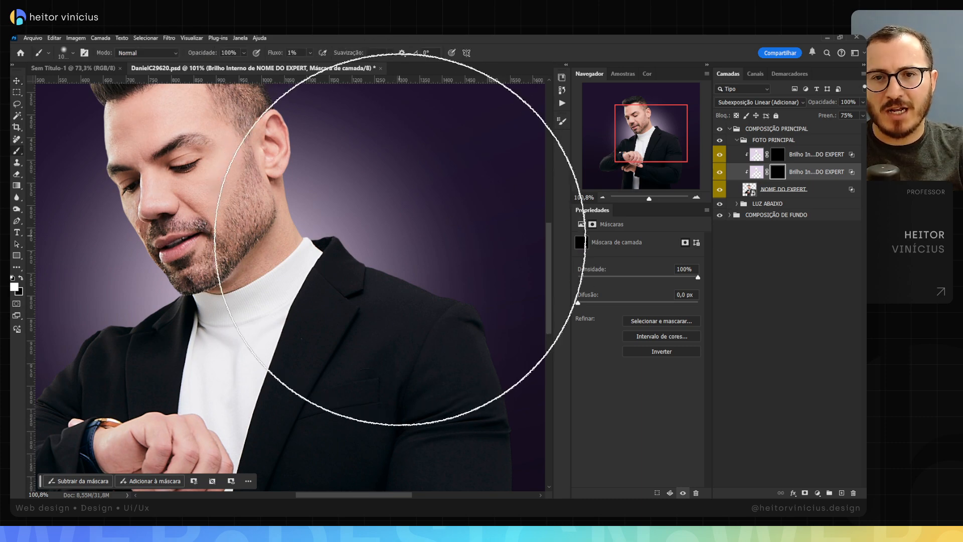
right_click(344, 254)
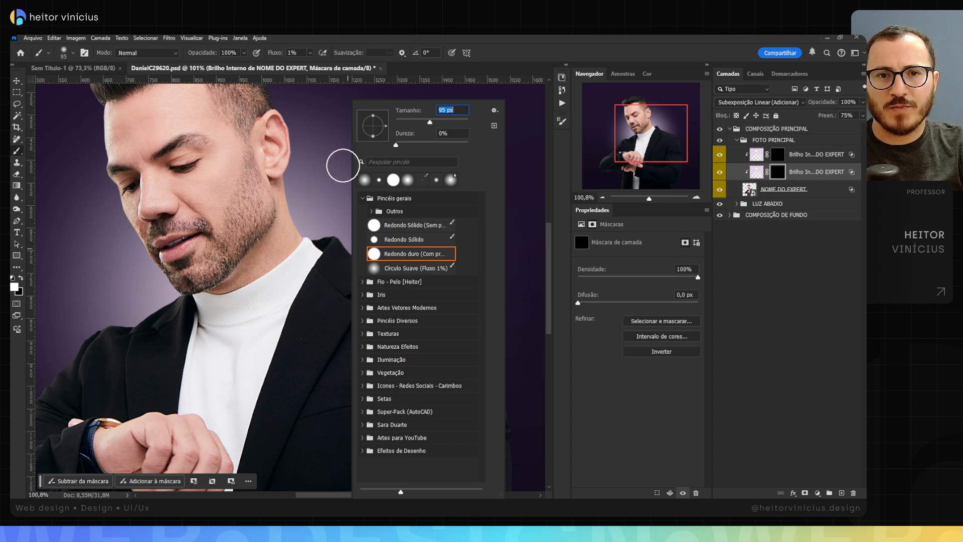
left_click(409, 67)
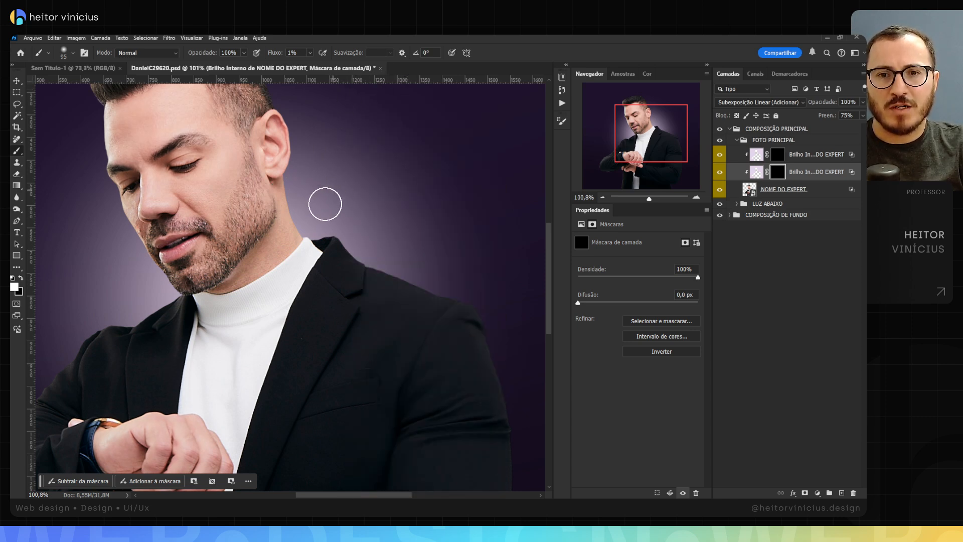
mouse_move(301, 249)
left_mouse_down()
mouse_move(343, 261)
mouse_move(316, 253)
left_mouse_up()
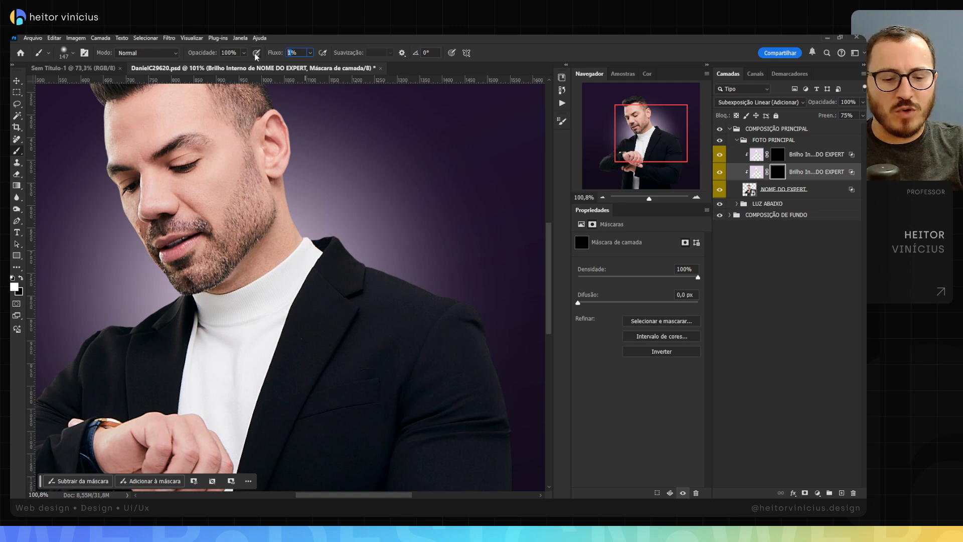
type("5")
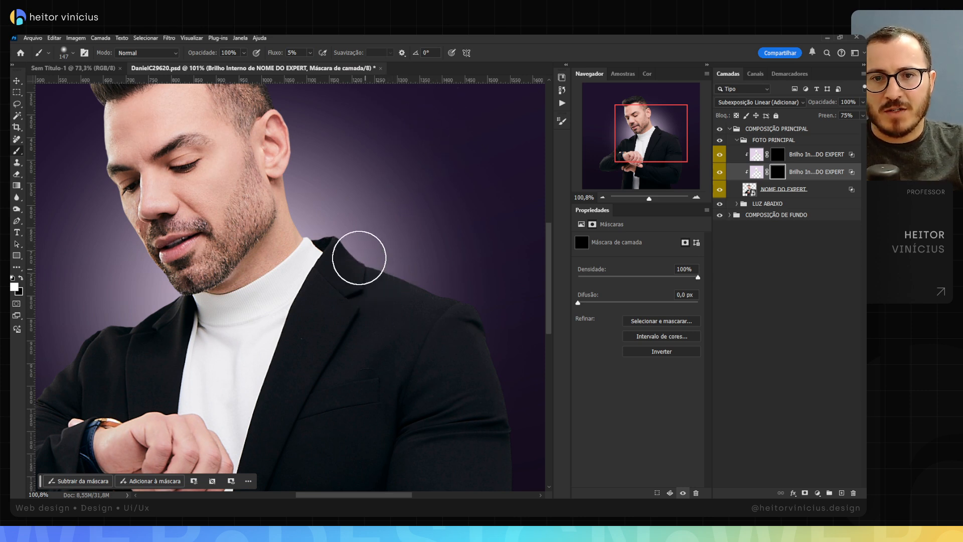
left_click_drag(360, 258, 449, 295)
key("ctrl+z")
key("ctrl+z")
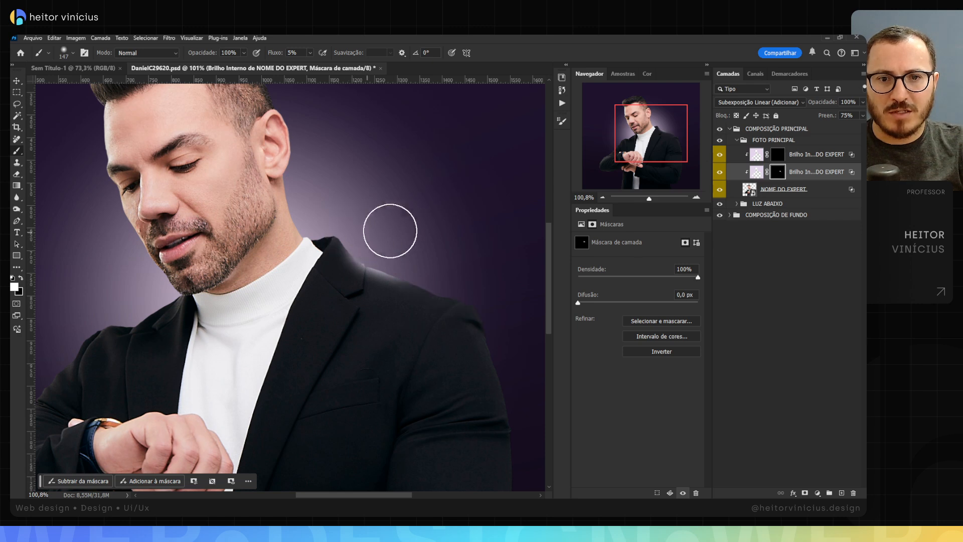
Step: Rotate the canvas and paint white on the wider glow layer's mask along the jacket collar and shoulder behind the man's neck
scroll(371, 248, "down", 1)
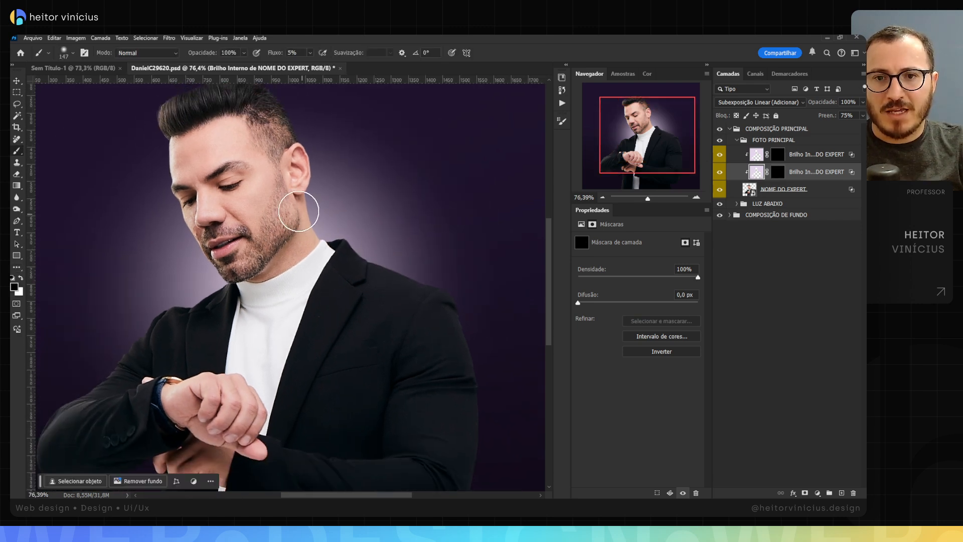
left_click_drag(387, 266, 374, 239)
scroll(374, 239, "down", 2)
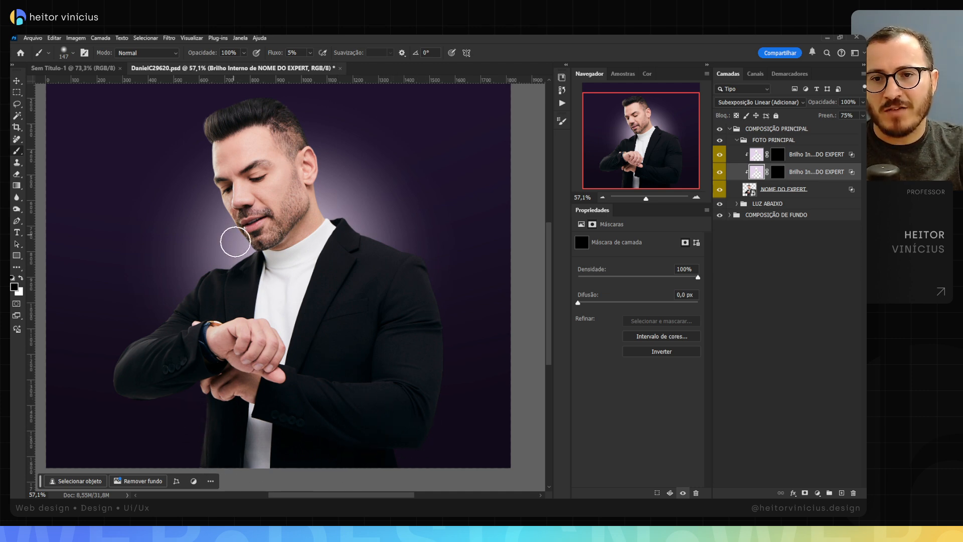
key("z")
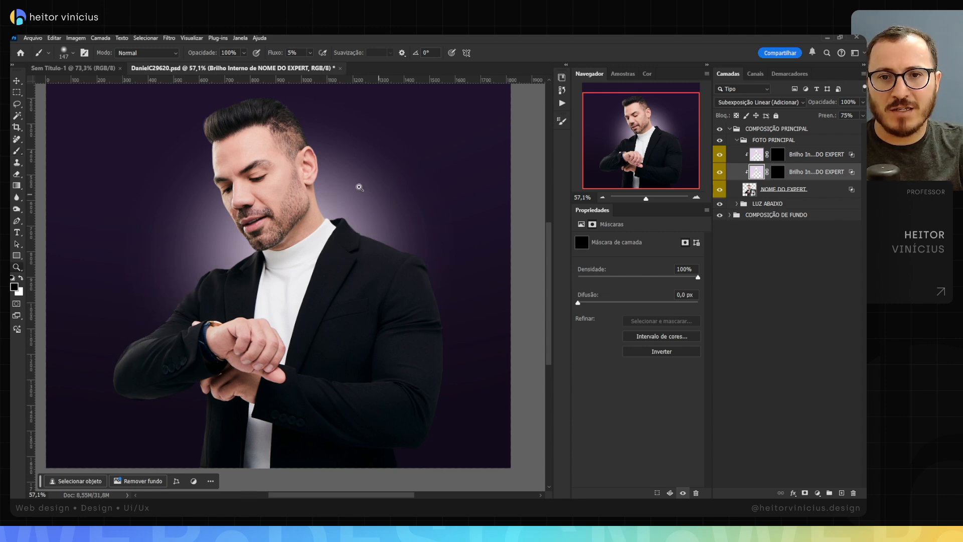
mouse_move(357, 189)
left_mouse_down()
mouse_move(393, 190)
mouse_move(415, 238)
mouse_move(397, 292)
mouse_move(339, 243)
mouse_move(383, 243)
mouse_move(397, 219)
mouse_move(394, 195)
mouse_move(378, 233)
left_mouse_up()
key("r")
key("ctrl+space")
key("b")
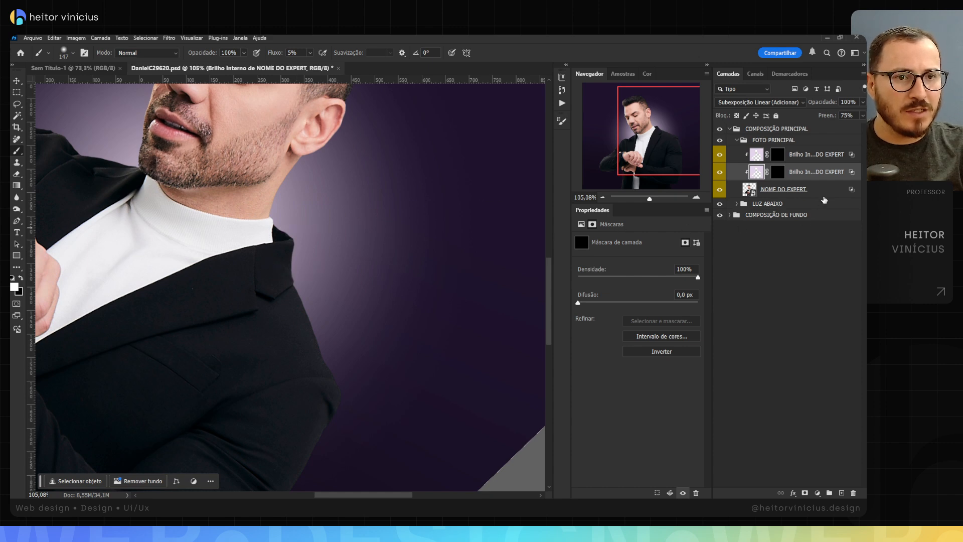
left_click(779, 173)
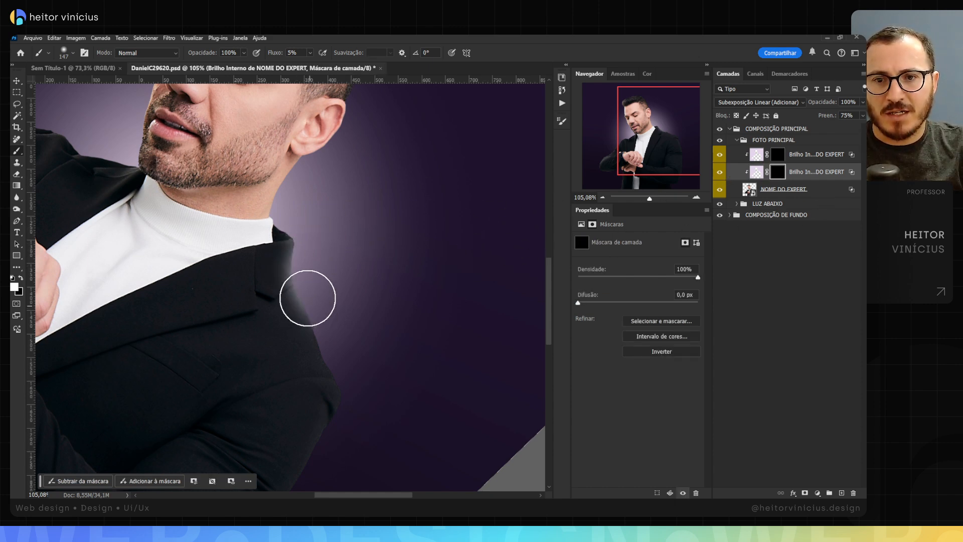
mouse_move(308, 298)
left_mouse_down()
mouse_move(301, 263)
mouse_move(325, 359)
mouse_move(306, 282)
mouse_move(320, 338)
mouse_move(305, 298)
mouse_move(306, 239)
mouse_move(298, 247)
mouse_move(283, 220)
mouse_move(296, 192)
left_mouse_up()
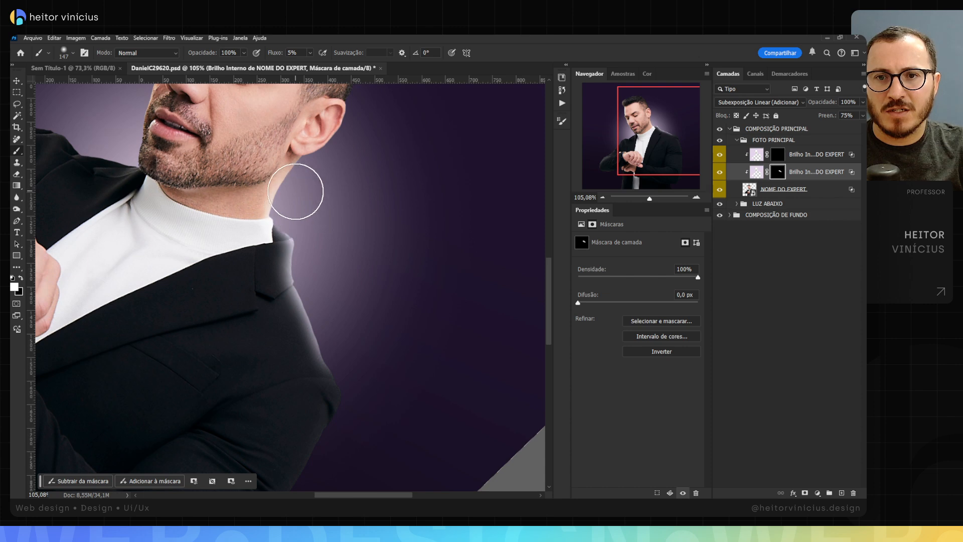
Step: Extend the white painting on the wider glow's mask down the outer edge of the same shoulder and upper arm
left_click_drag(327, 292, 319, 209)
mouse_move(318, 258)
left_mouse_down()
mouse_move(329, 302)
mouse_move(324, 318)
mouse_move(323, 263)
mouse_move(309, 362)
mouse_move(324, 348)
mouse_move(281, 422)
mouse_move(354, 316)
mouse_move(360, 266)
left_mouse_up()
key("Escape")
left_click_drag(374, 314, 393, 393)
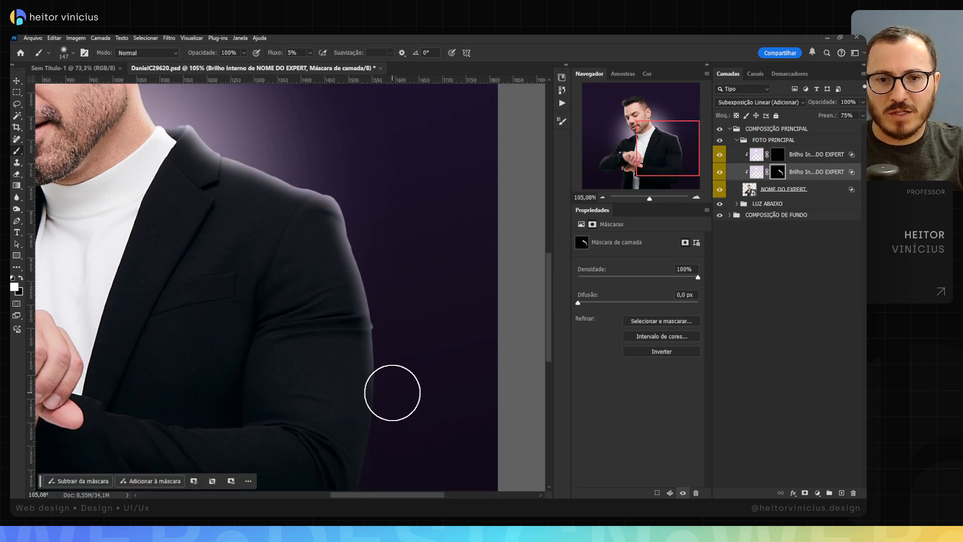
Step: Reveal the wider glow along the top of the watch-arm shoulder, below the man's chin, by painting its mask white
key("z")
left_click_drag(393, 286, 359, 290)
left_click_drag(312, 247, 387, 280)
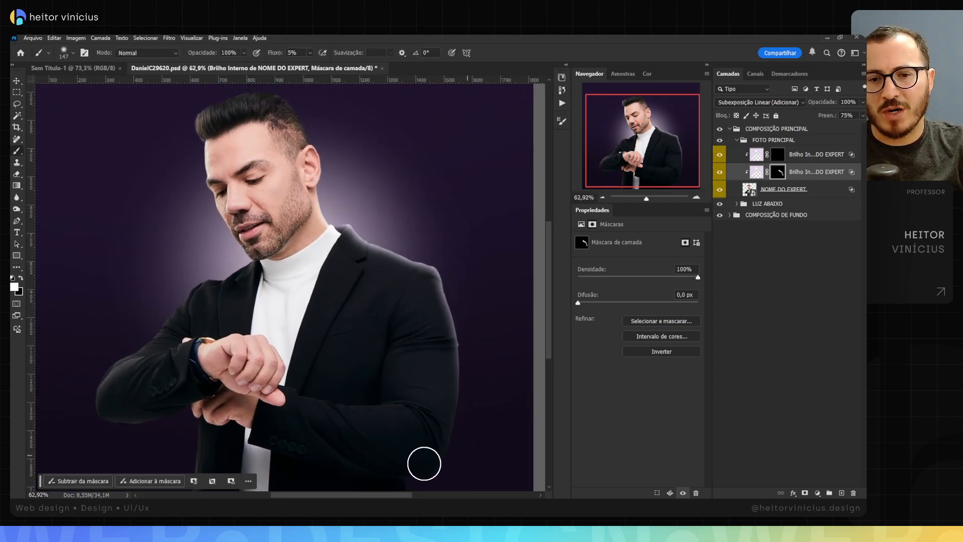
key("z")
left_click_drag(226, 264, 217, 265)
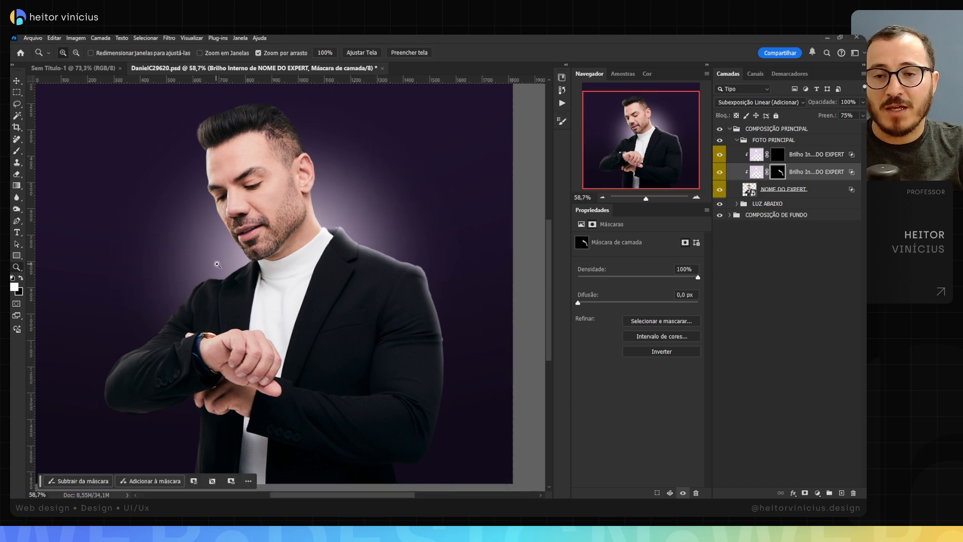
key("b")
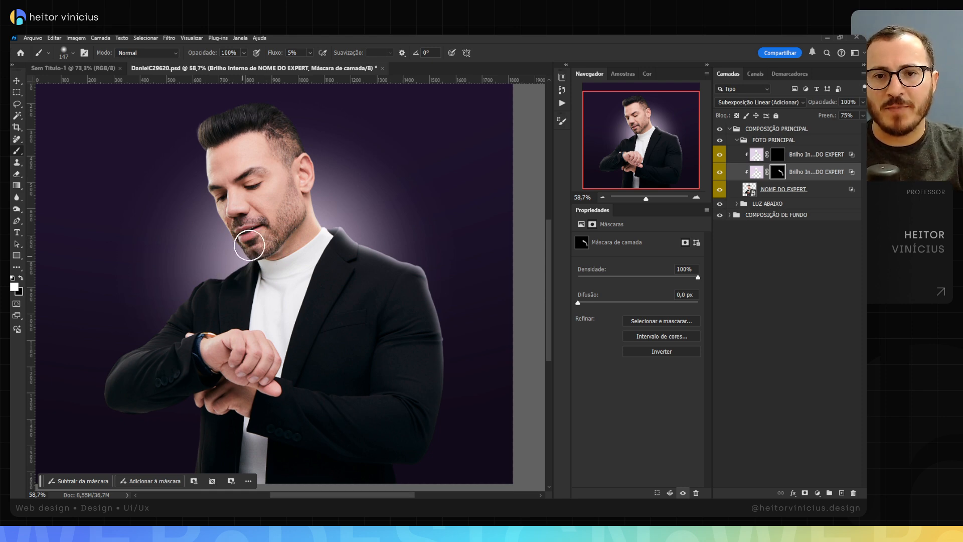
key("ctrl+space")
left_click_drag(240, 245, 266, 246)
key("ctrl+space")
left_click_drag(213, 296, 226, 280)
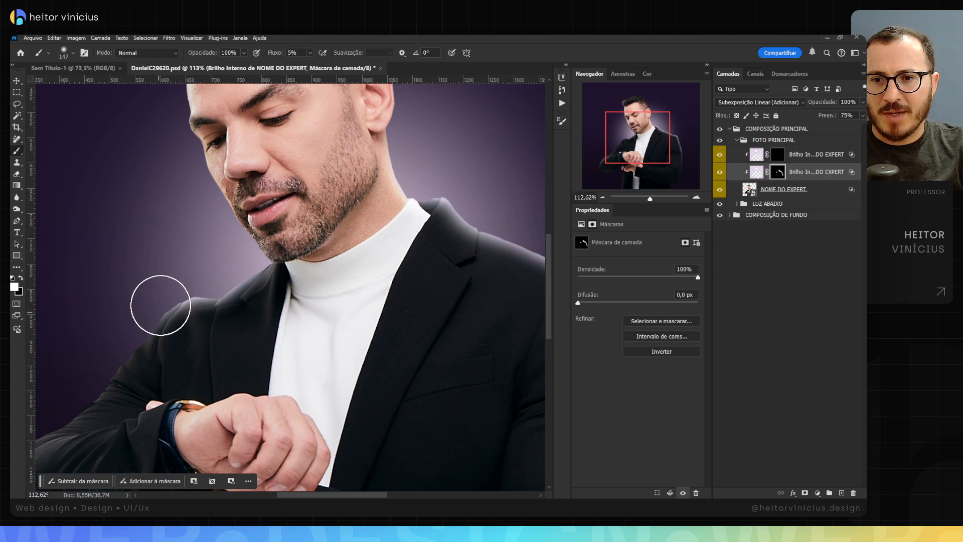
Step: Continue revealing the wider glow along the watch arm's outer sleeve edge down to the elbow
key("space")
left_click_drag(148, 315, 233, 269)
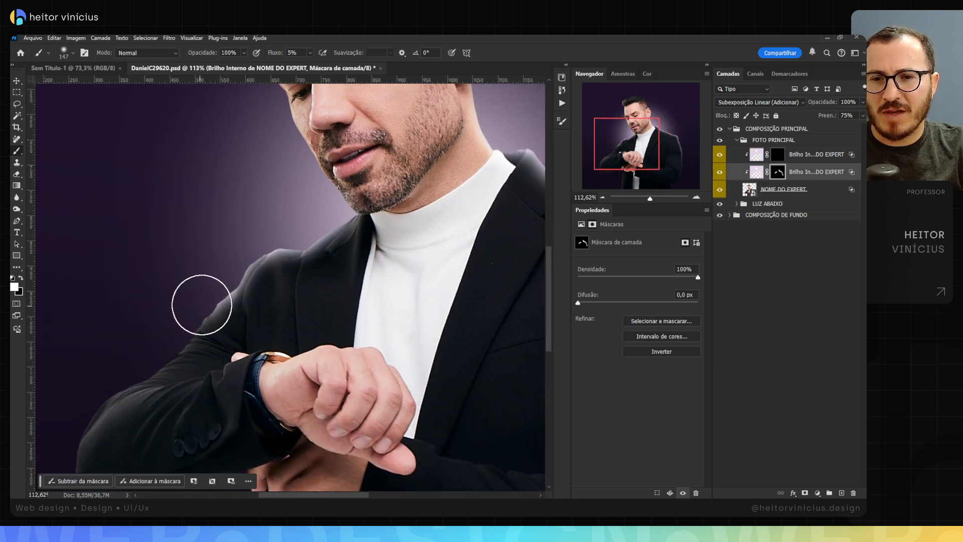
key("space")
left_click_drag(166, 340, 223, 278)
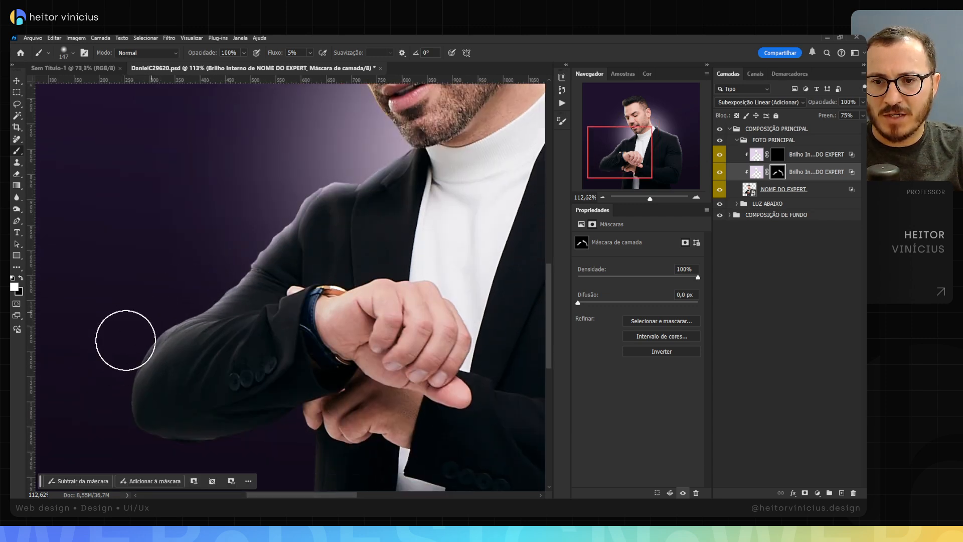
key("ctrl+space")
left_click_drag(169, 305, 125, 316)
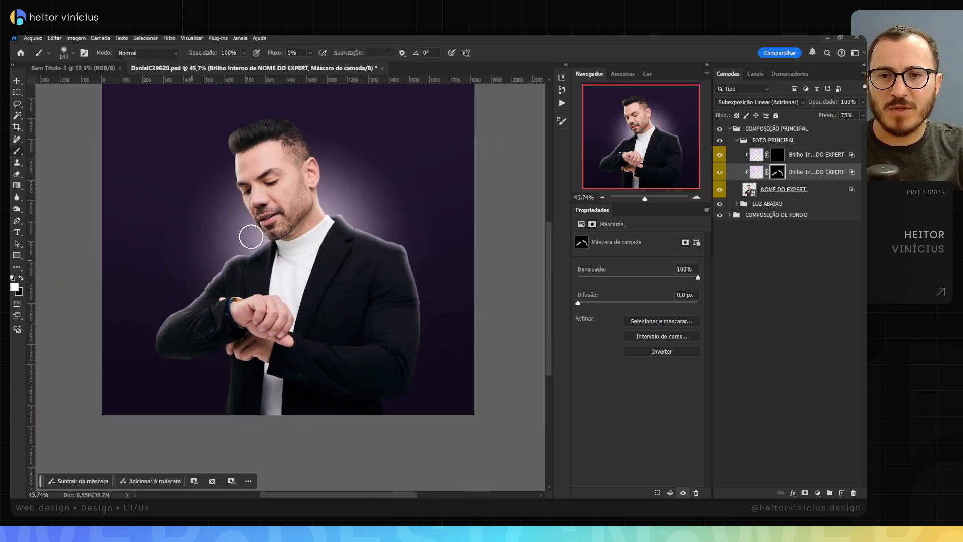
Step: Reveal the wider glow along the front of the face, from chin to hairline, painting its mask white with a 39 px brush
key("ctrl+space")
left_click_drag(286, 207, 341, 208)
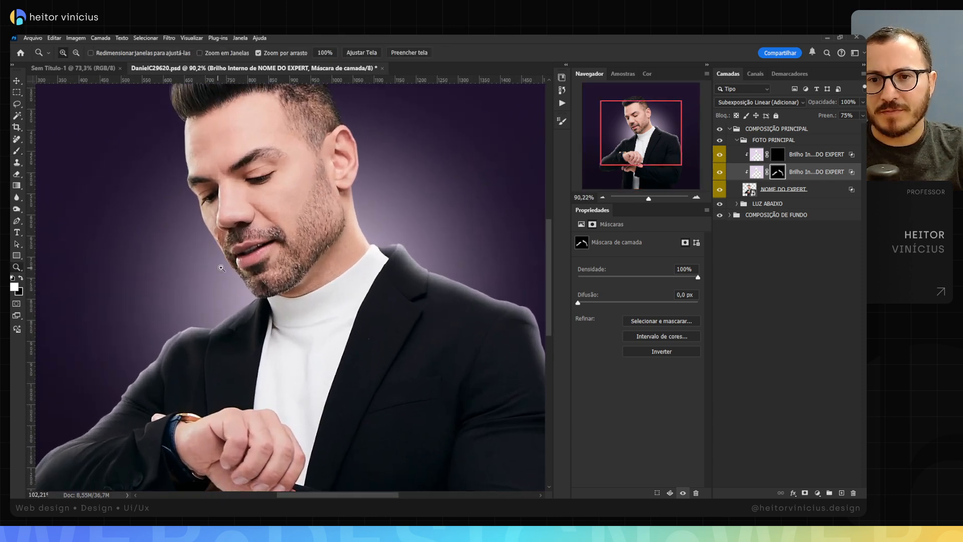
left_click_drag(230, 265, 197, 269)
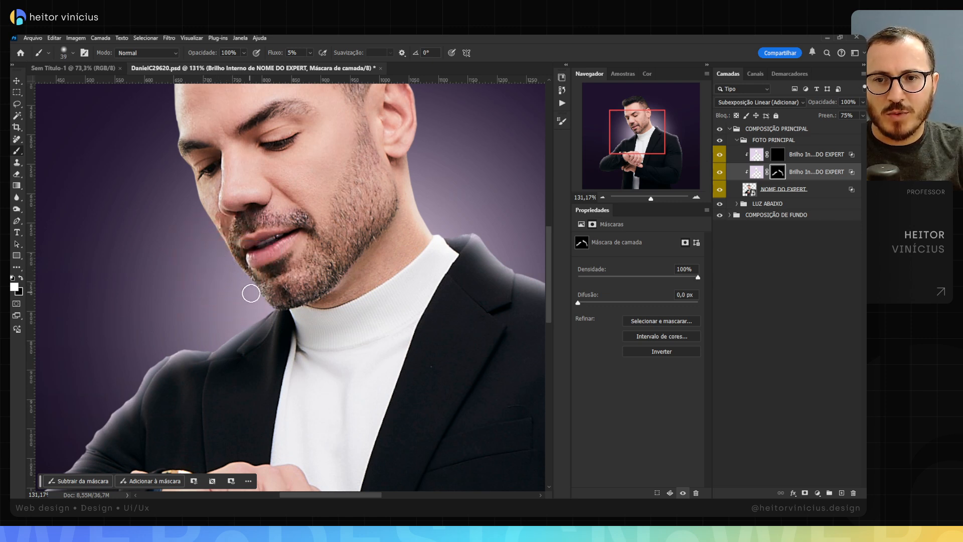
mouse_move(251, 293)
left_mouse_down()
mouse_move(274, 311)
mouse_move(253, 305)
mouse_move(210, 236)
mouse_move(211, 247)
mouse_move(222, 256)
mouse_move(205, 220)
mouse_move(202, 159)
mouse_move(199, 214)
mouse_move(201, 199)
mouse_move(212, 207)
mouse_move(200, 157)
left_mouse_up()
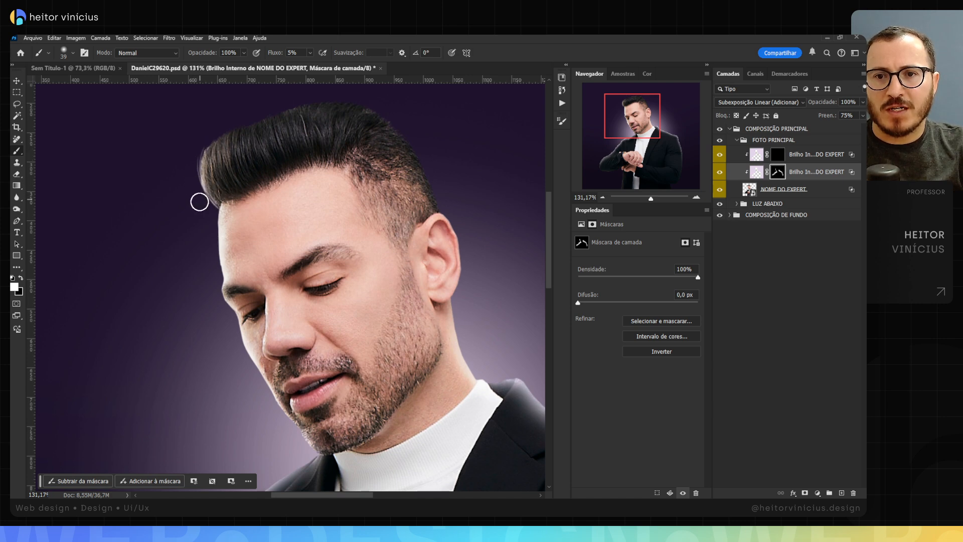
Step: Enlarge the brush to 115 px and paint the wider glow's mask white along the back of the neck, ear and head
left_click_drag(199, 202, 220, 203)
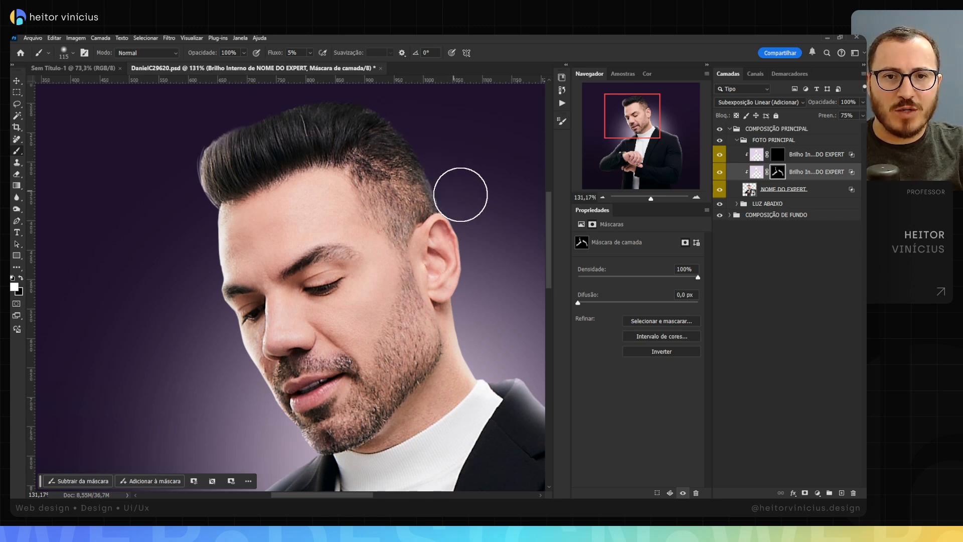
left_click_drag(475, 205, 427, 166)
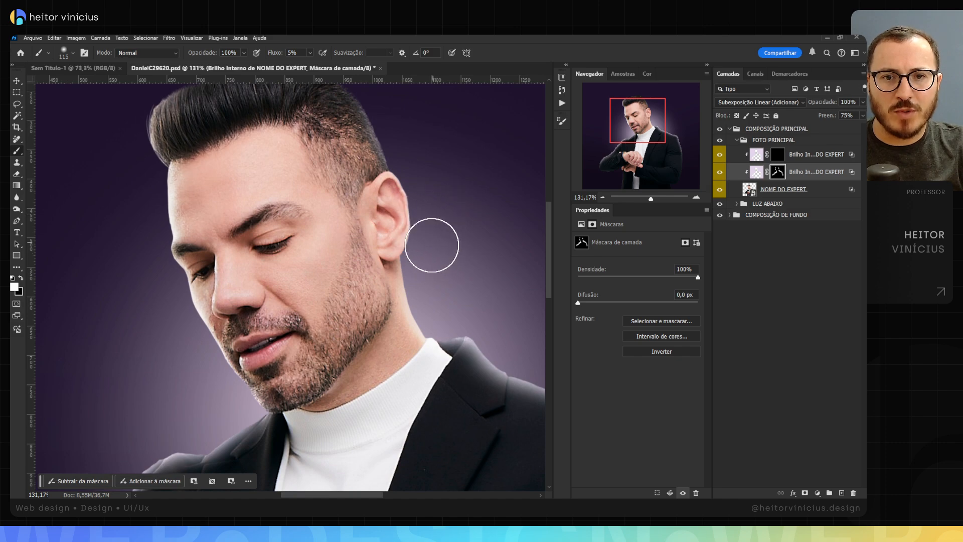
key("z")
left_click_drag(460, 238, 437, 241)
key("z")
left_click_drag(379, 147, 424, 166)
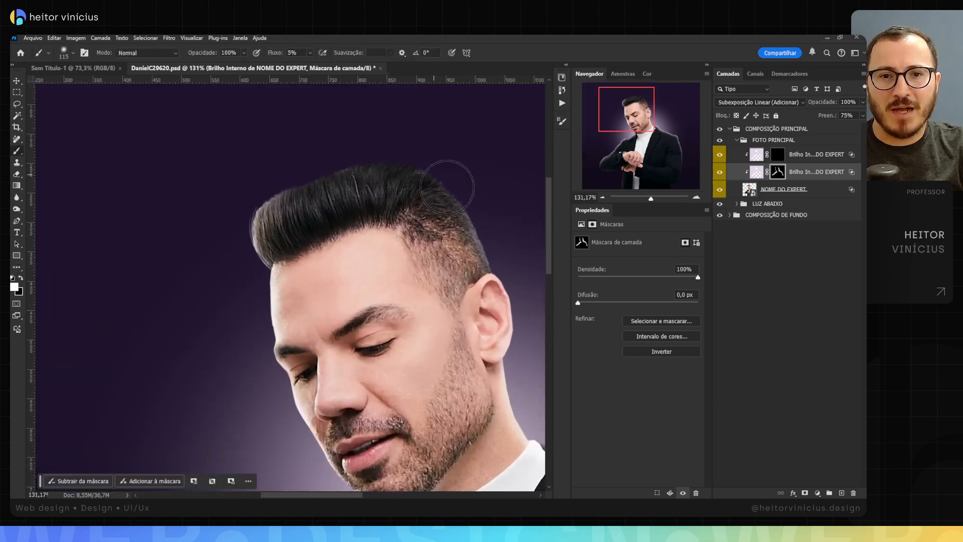
Step: Paint black on the wider glow's mask over the top and front edge of the hair
key("x")
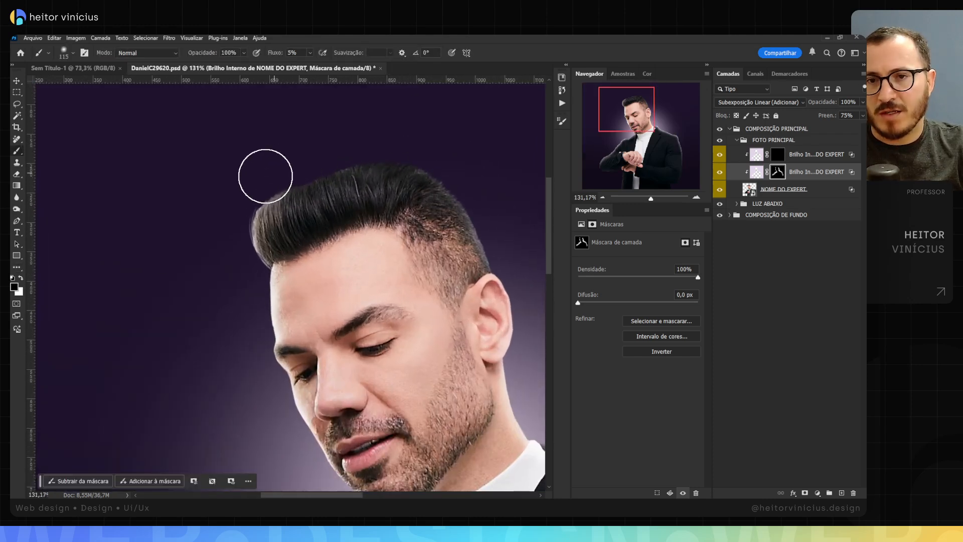
mouse_move(266, 176)
left_mouse_down()
mouse_move(275, 190)
mouse_move(260, 207)
mouse_move(291, 200)
mouse_move(258, 211)
left_mouse_up()
key("z")
key("space")
Step: Touch up the wider glow's mask with white at the back of the collar and on the shoulder below the chin
left_click_drag(333, 235, 263, 197)
key("z")
left_click_drag(357, 286, 351, 271)
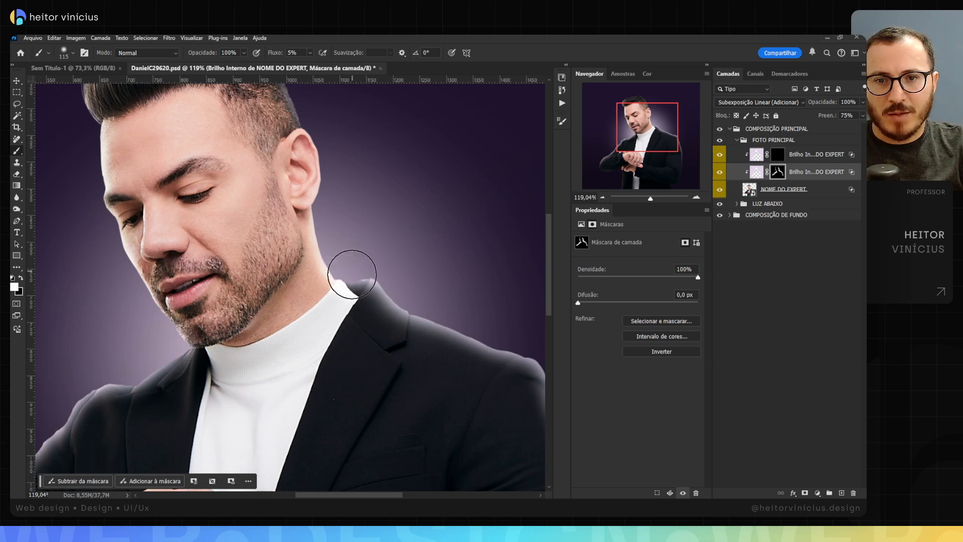
key("space")
left_click_drag(415, 286, 403, 256)
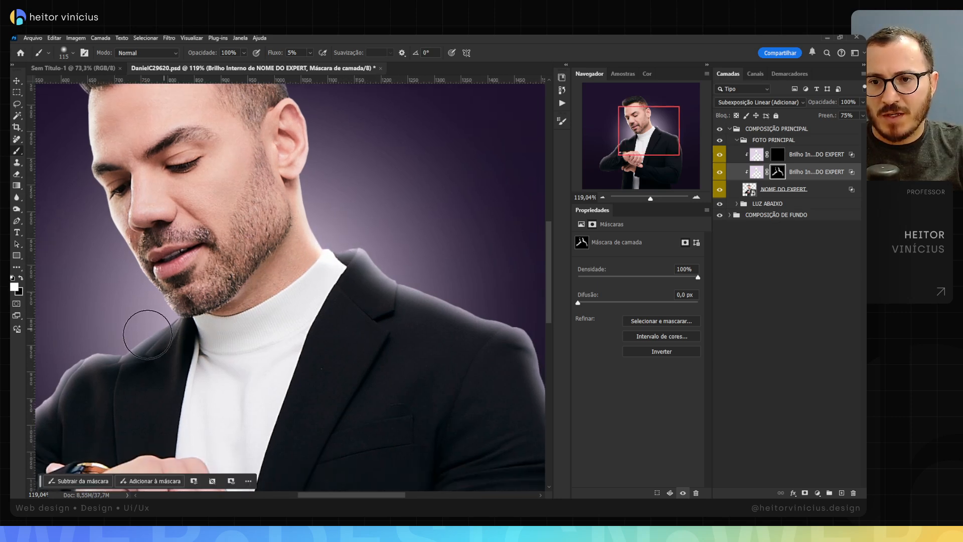
mouse_move(147, 335)
left_mouse_down()
mouse_move(141, 330)
mouse_move(249, 281)
left_mouse_up()
Step: Examine the glow along the jacket collar and shoulder behind the man's neck at close range
key("space")
key("v")
key("space")
left_click_drag(393, 278, 285, 268)
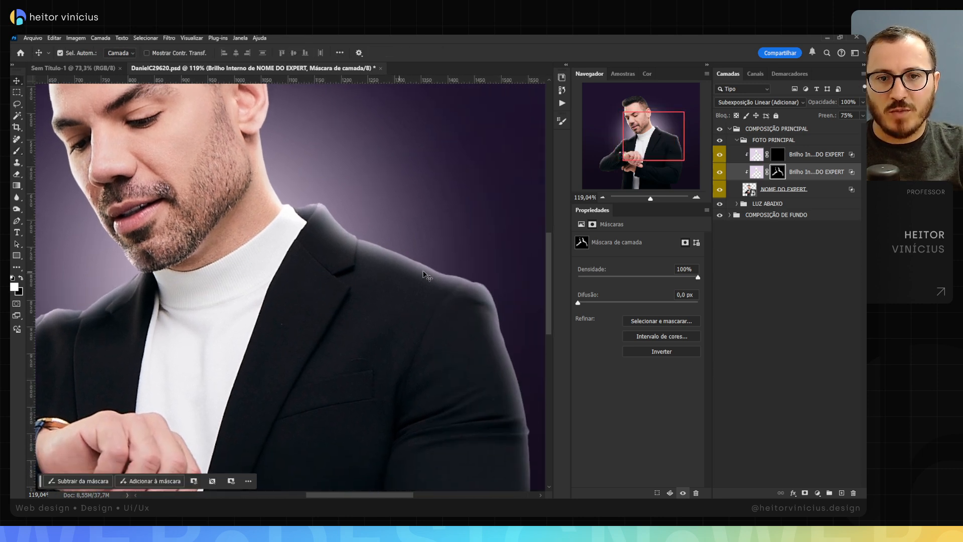
key("z")
left_click_drag(404, 253, 437, 254)
key("v")
key("space")
left_click_drag(366, 232, 280, 230)
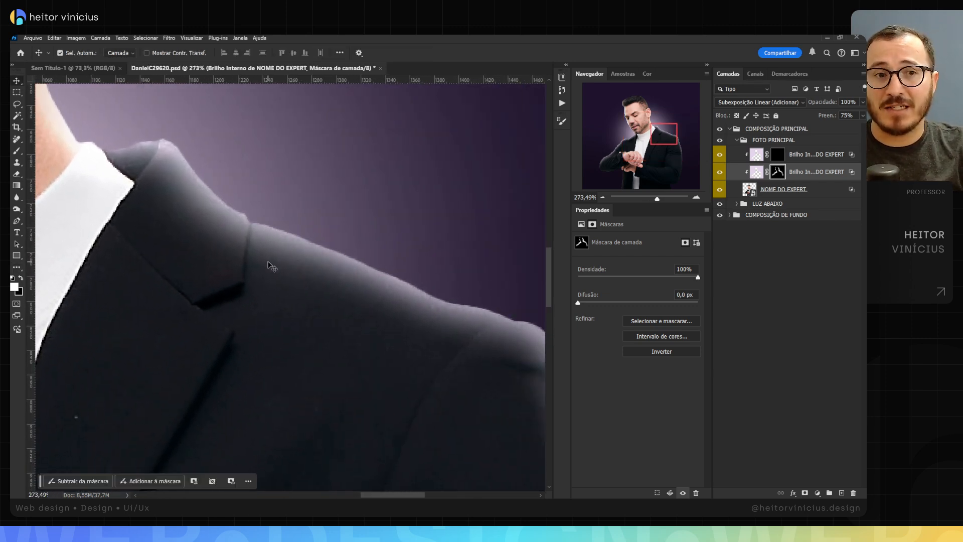
Step: In the wider glow layer's blending options, split the underlying layer's black Blend If slider to 0 / 37 and apply it
left_click(764, 173)
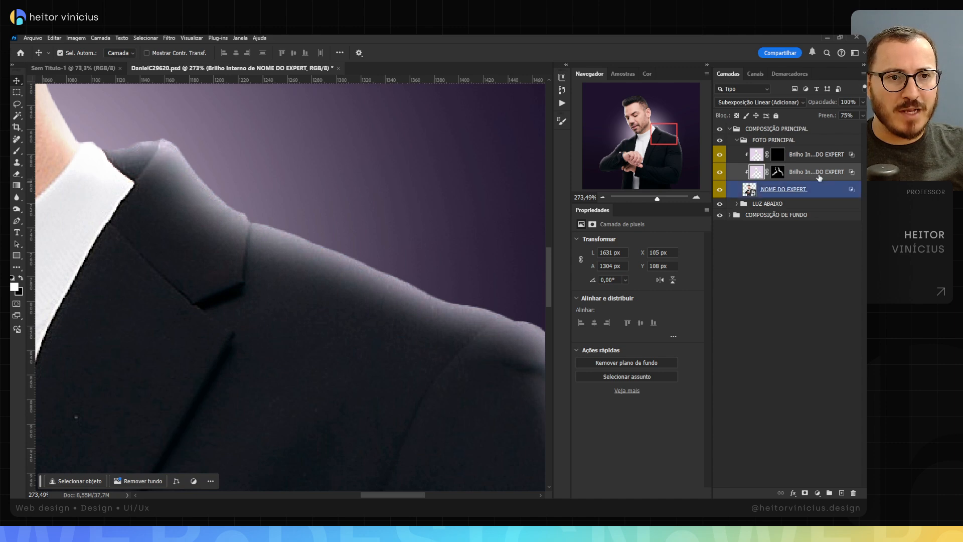
right_click(831, 173)
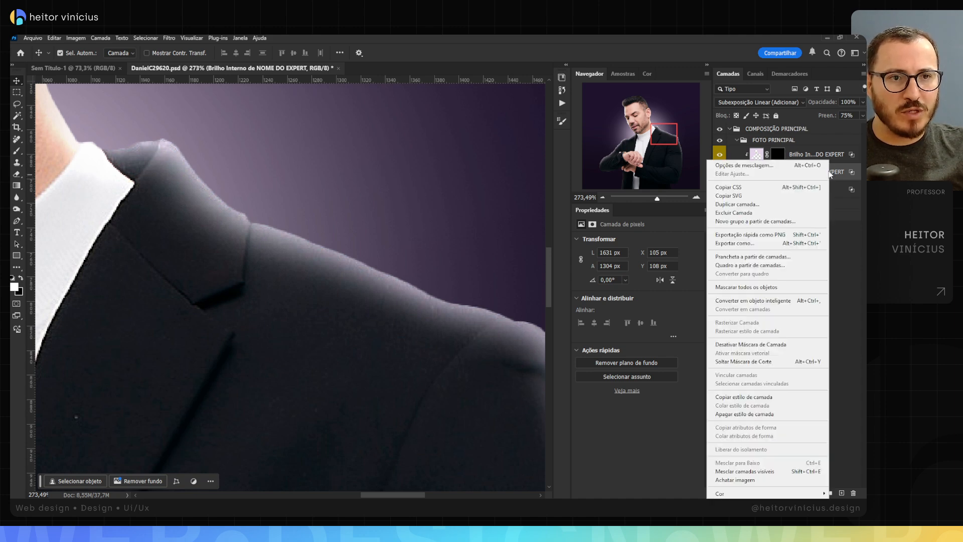
left_click(775, 172)
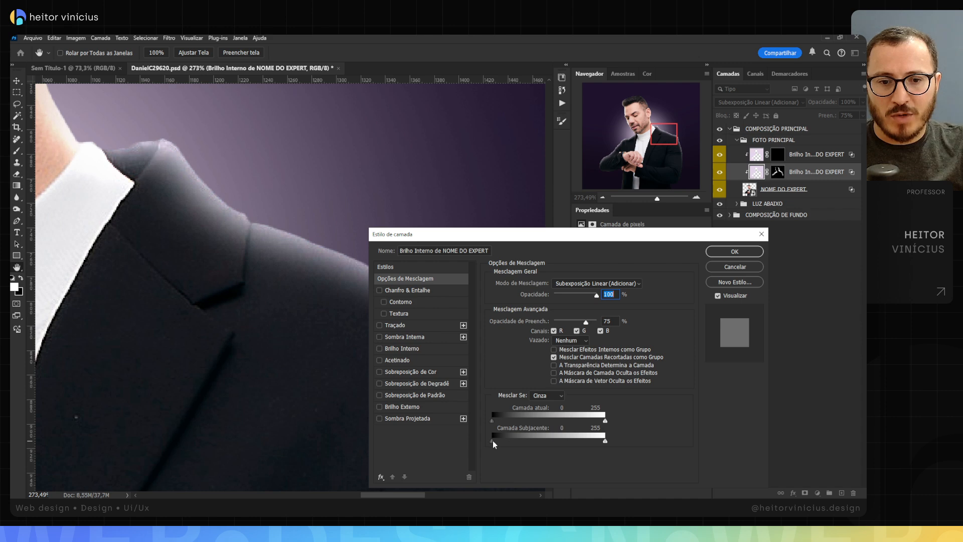
mouse_move(494, 442)
left_mouse_down()
mouse_move(508, 441)
mouse_move(493, 437)
left_mouse_up()
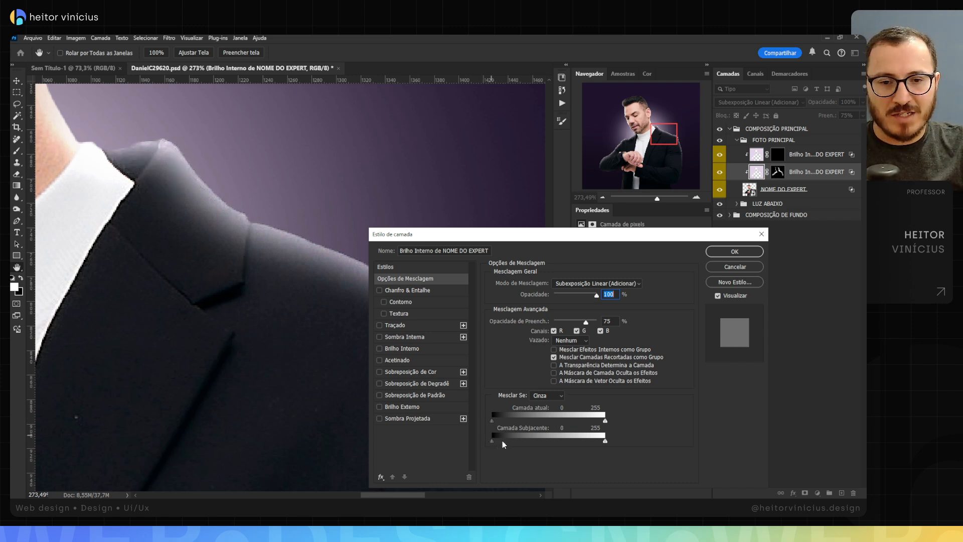
left_click(496, 441, "alt")
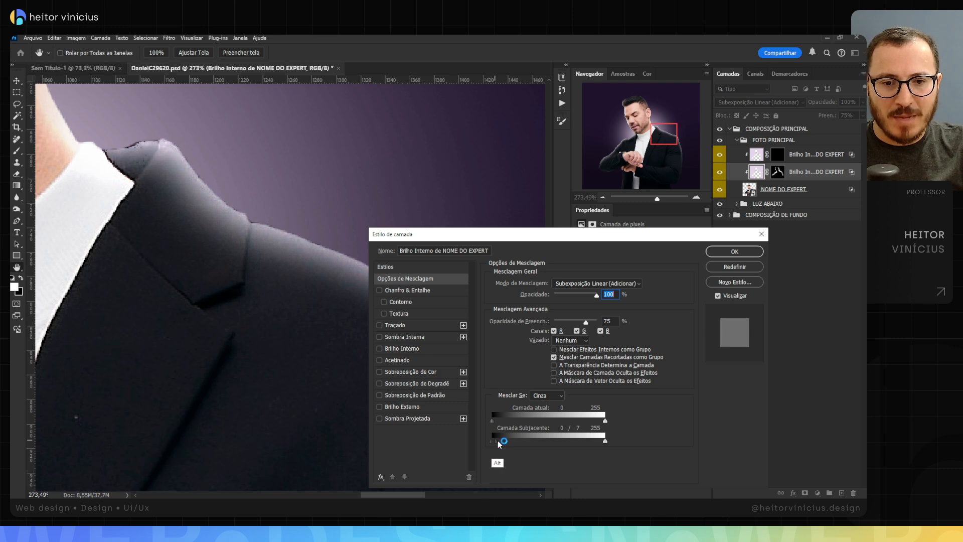
left_click_drag(498, 441, 508, 437)
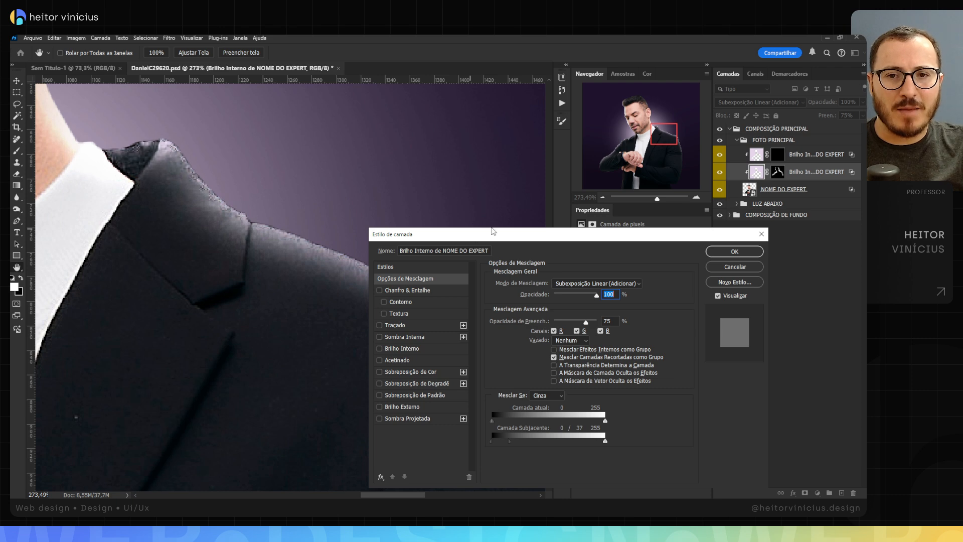
left_click(734, 252)
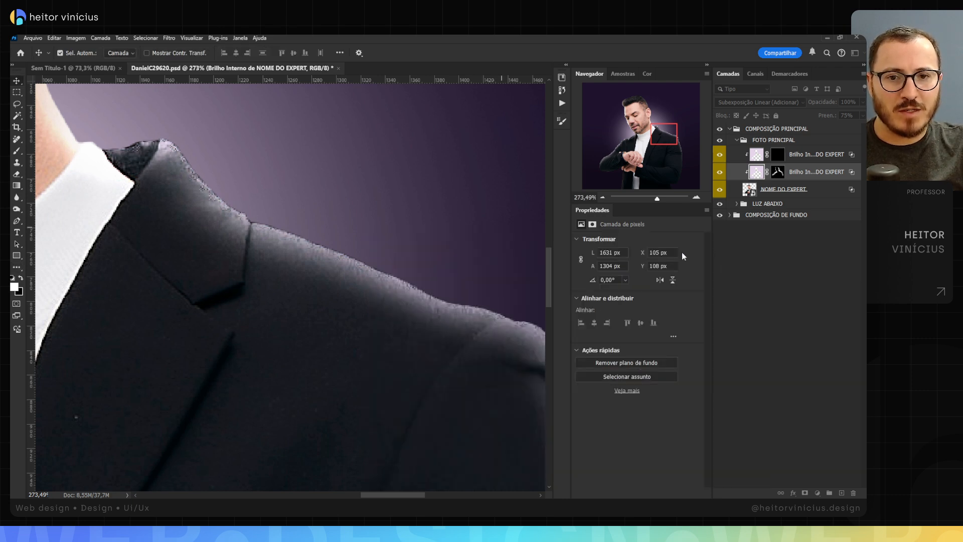
Step: Paint white on the upper, narrower glow layer's mask along the back collar, shoulder and outer upper arm
mouse_move(469, 269)
left_mouse_down()
mouse_move(394, 247)
mouse_move(483, 269)
left_mouse_up()
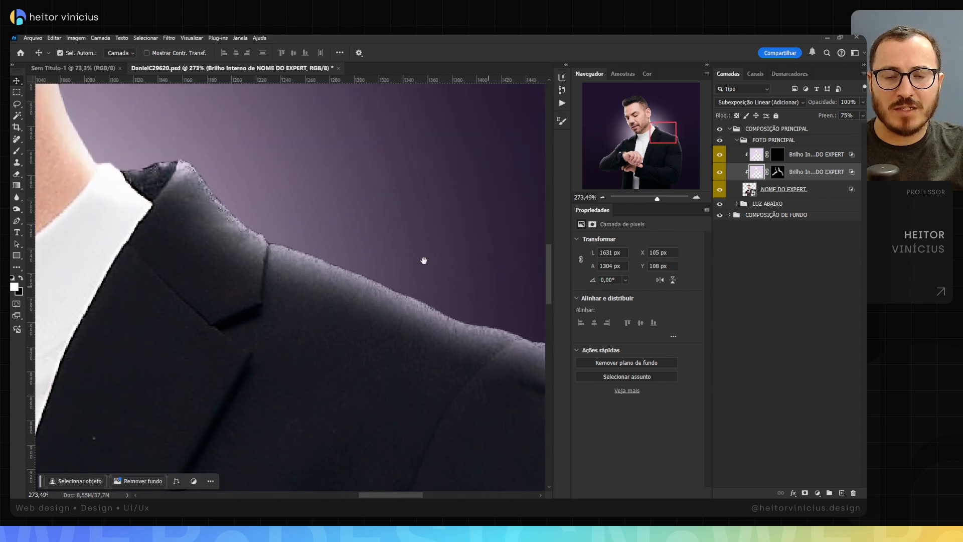
left_click(777, 155)
key("b")
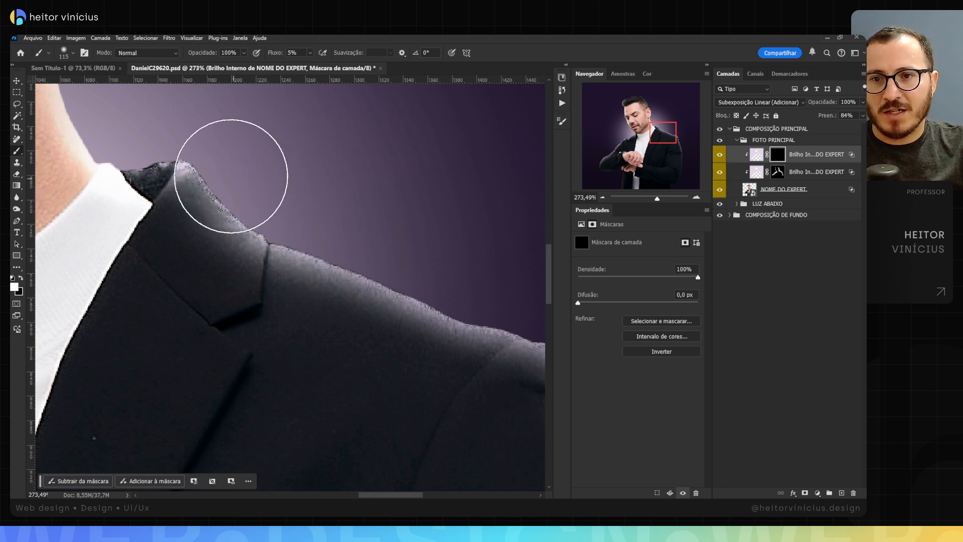
mouse_move(231, 176)
left_mouse_down()
mouse_move(244, 200)
mouse_move(235, 195)
mouse_move(262, 202)
mouse_move(288, 231)
mouse_move(413, 251)
mouse_move(368, 221)
mouse_move(440, 265)
mouse_move(340, 200)
left_mouse_up()
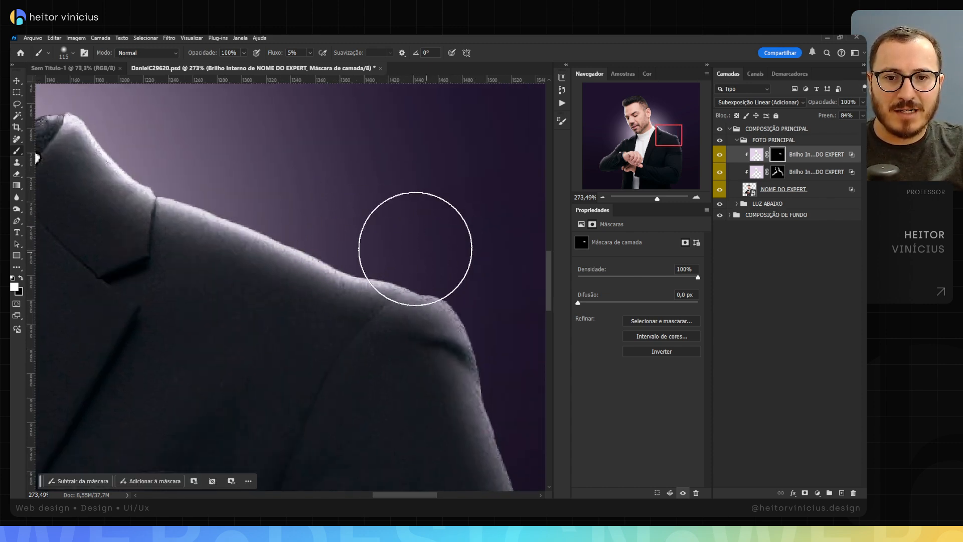
mouse_move(416, 248)
left_mouse_down()
mouse_move(447, 260)
mouse_move(495, 309)
mouse_move(524, 390)
left_mouse_up()
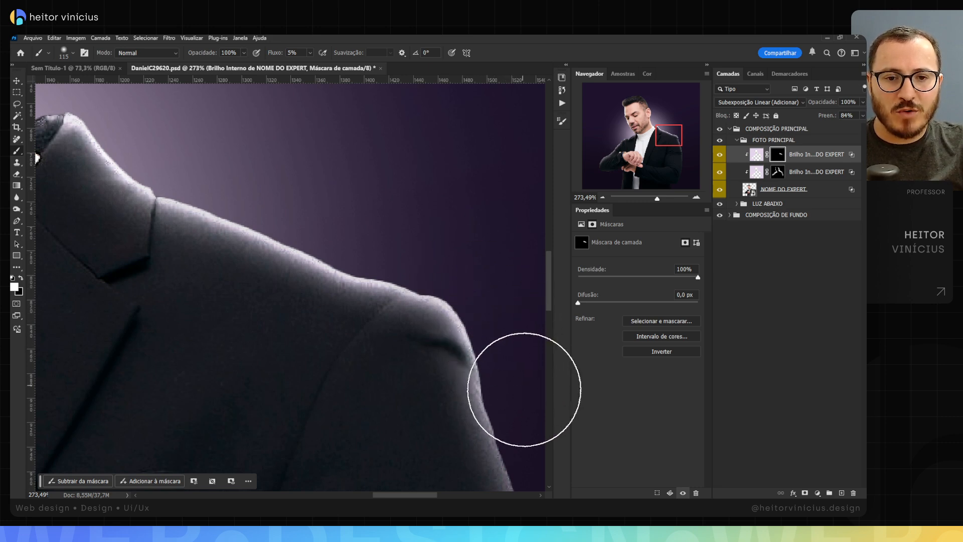
left_click_drag(246, 182, 422, 250)
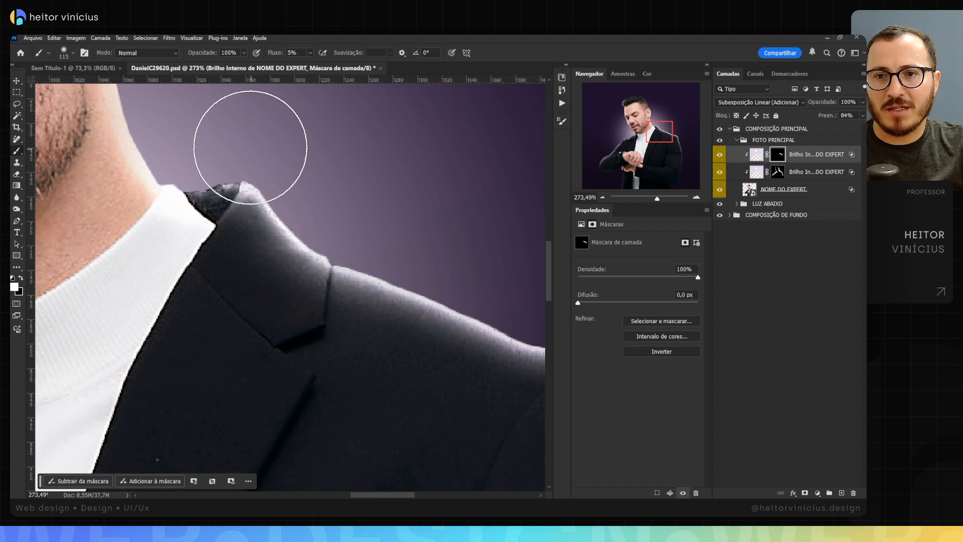
mouse_move(251, 148)
left_mouse_down()
mouse_move(215, 150)
mouse_move(203, 164)
mouse_move(223, 163)
mouse_move(226, 150)
mouse_move(226, 164)
mouse_move(275, 184)
left_mouse_up()
Step: Reveal the narrower glow along the watch-arm shoulder and down the outer sleeve edge by painting its mask white
left_click_drag(342, 187, 258, 194)
mouse_move(172, 220)
left_mouse_down()
mouse_move(236, 240)
mouse_move(194, 236)
mouse_move(161, 276)
mouse_move(229, 232)
mouse_move(288, 215)
mouse_move(274, 208)
left_mouse_up()
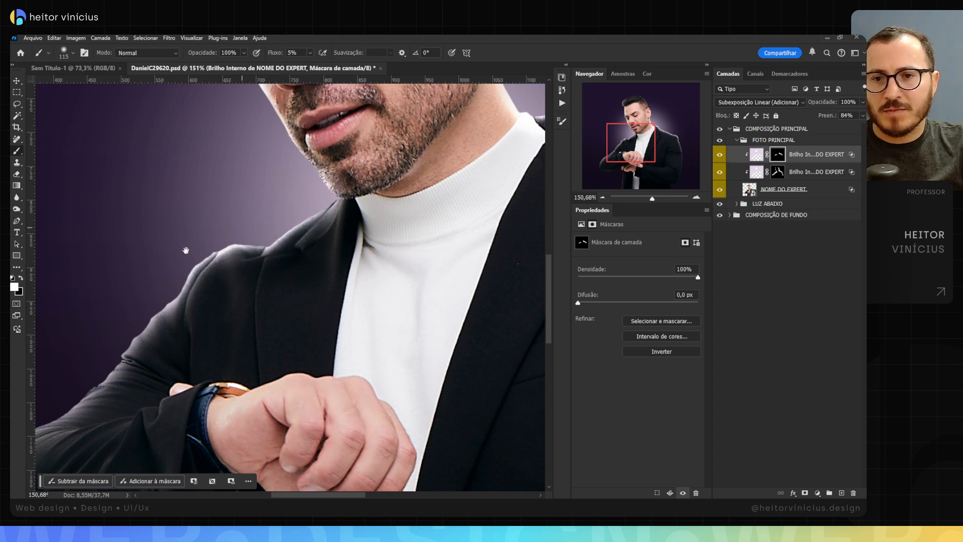
left_click_drag(186, 250, 259, 173)
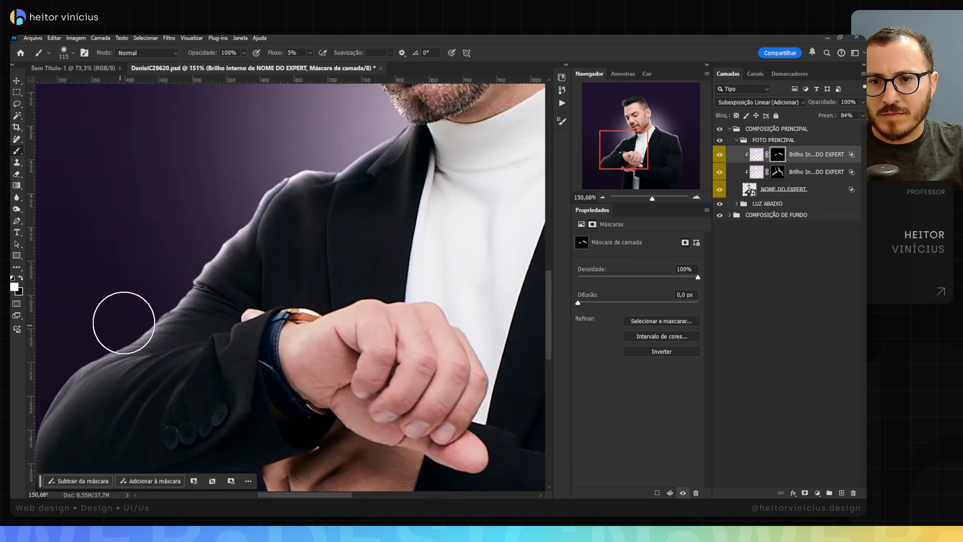
mouse_move(98, 316)
left_mouse_down()
mouse_move(169, 271)
mouse_move(119, 332)
mouse_move(159, 296)
left_mouse_up()
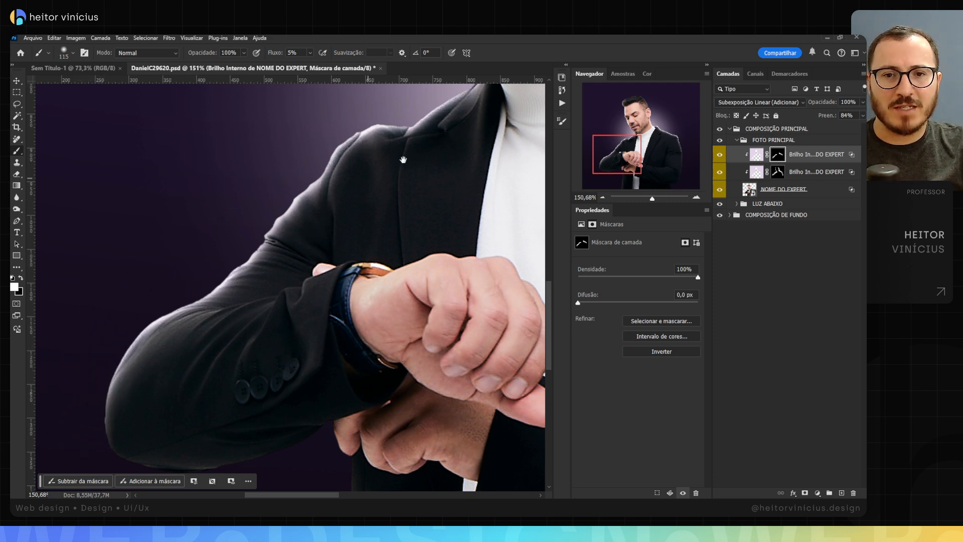
left_click_drag(404, 160, 248, 250)
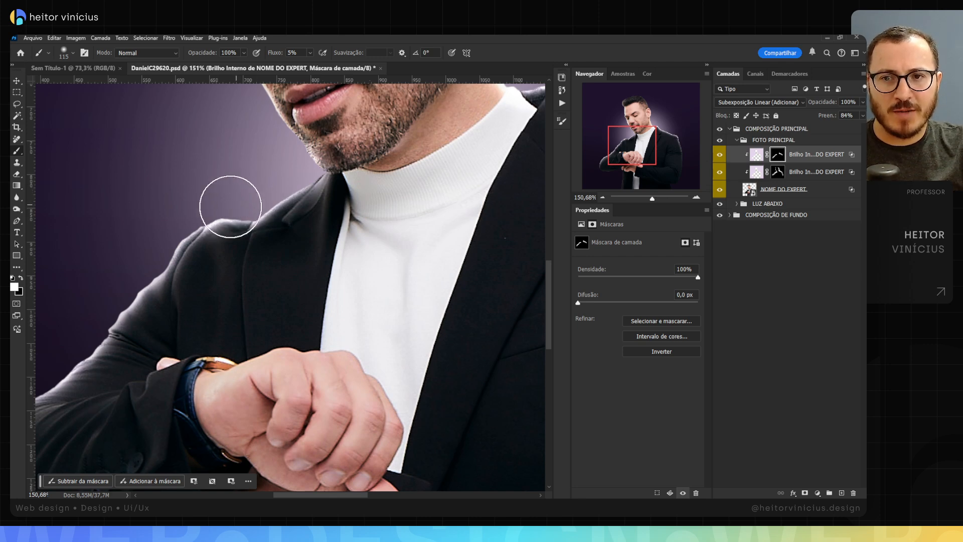
Step: Reduce the brush to 66 px and paint the narrower glow's mask white along the chin, beard and cheek edge
left_click_drag(281, 162, 265, 223)
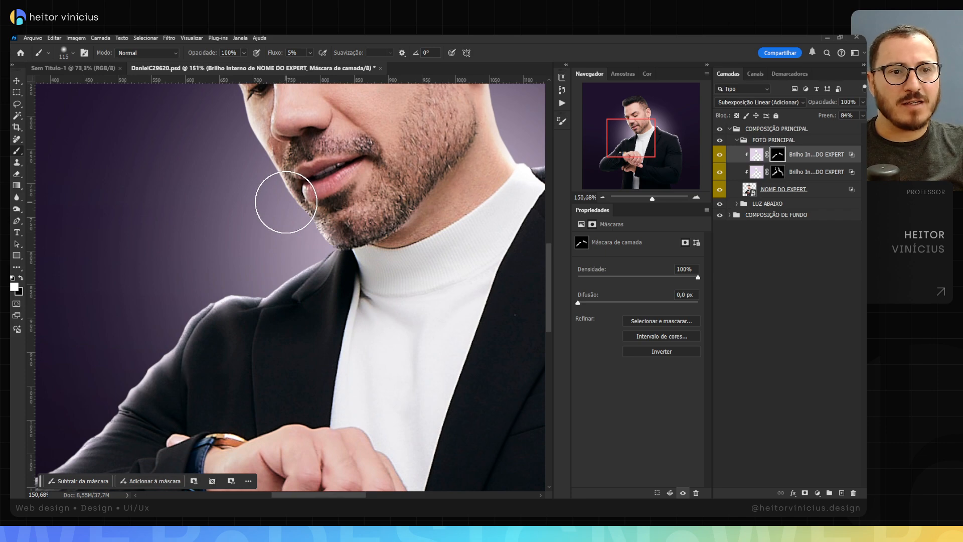
mouse_move(272, 199)
left_mouse_down()
mouse_move(314, 201)
mouse_move(268, 212)
left_mouse_up()
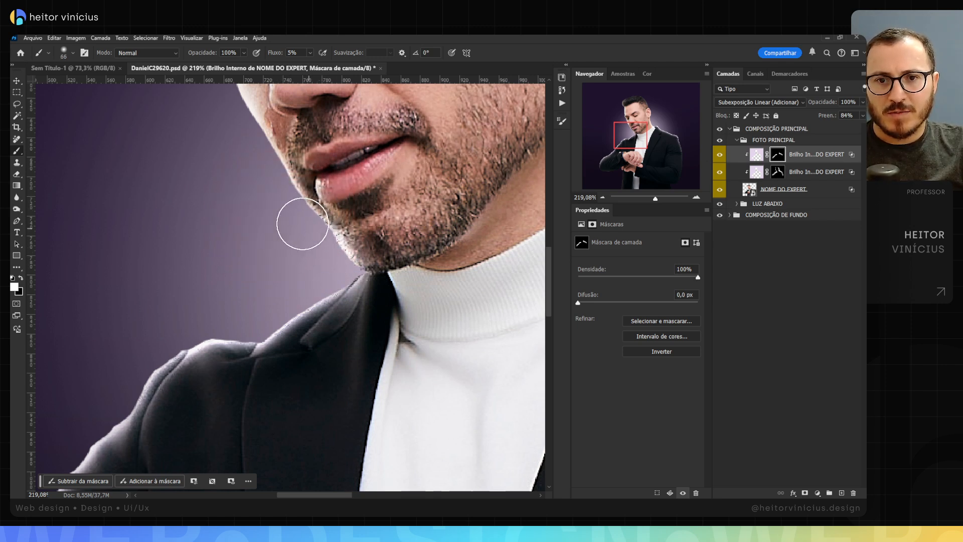
scroll(275, 191, "up", 4)
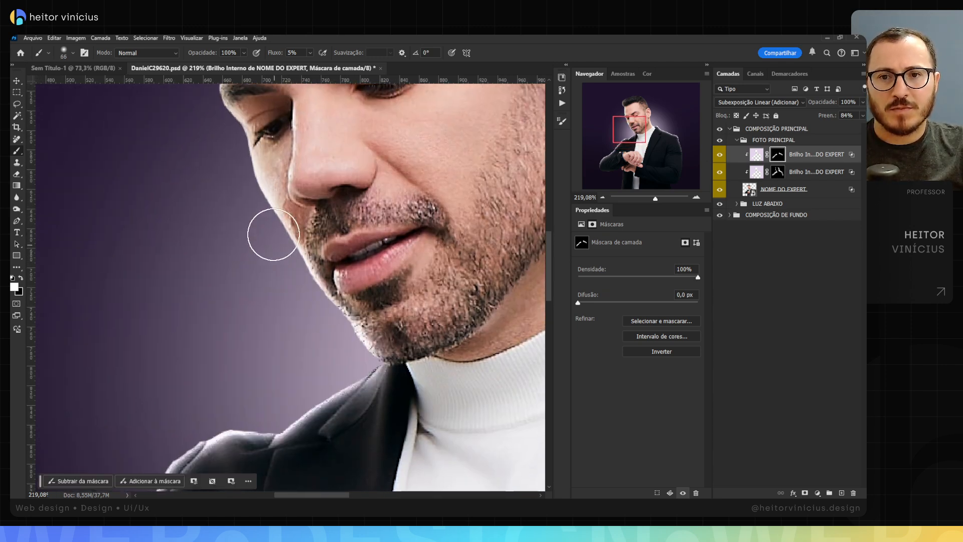
left_click_drag(280, 230, 236, 230)
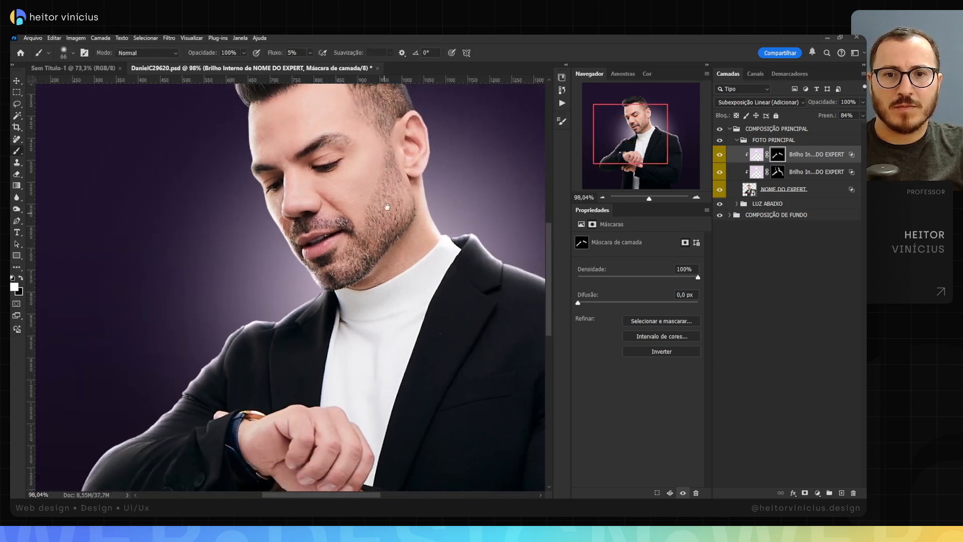
Step: Reveal the narrower glow along the back of the neck up to the earlobe, reducing the brush to 20 px at the ear
mouse_move(431, 198)
left_mouse_down()
mouse_move(325, 203)
mouse_move(374, 202)
left_mouse_up()
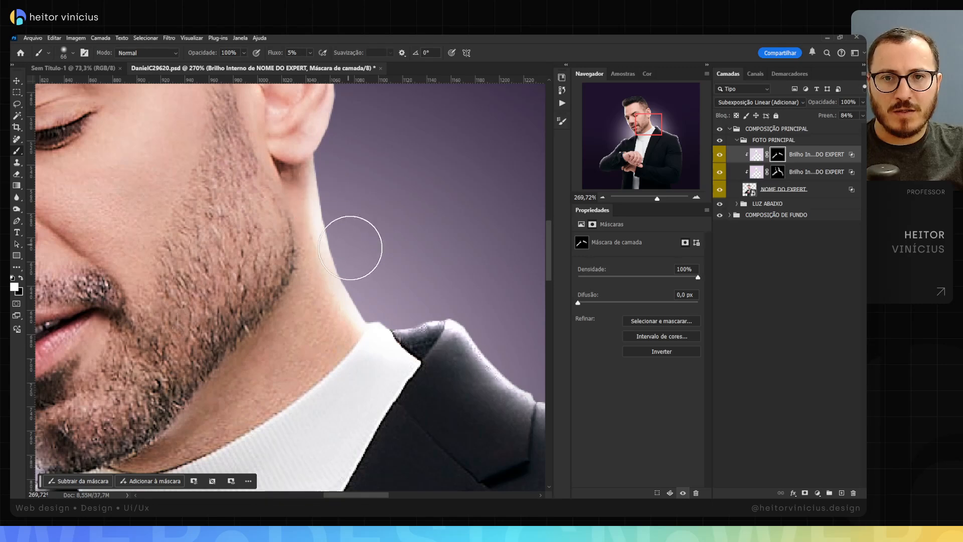
scroll(335, 171, "up", 2)
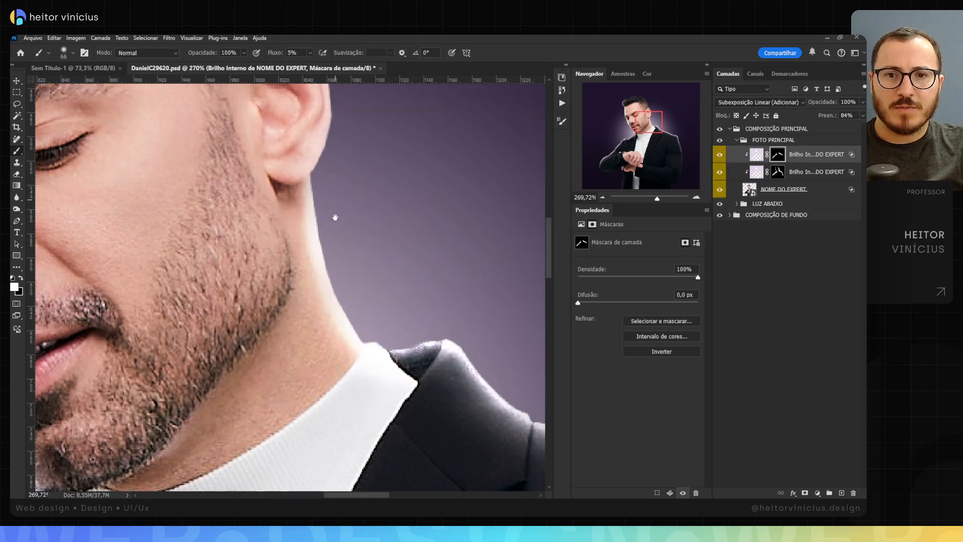
left_click_drag(355, 135, 349, 204)
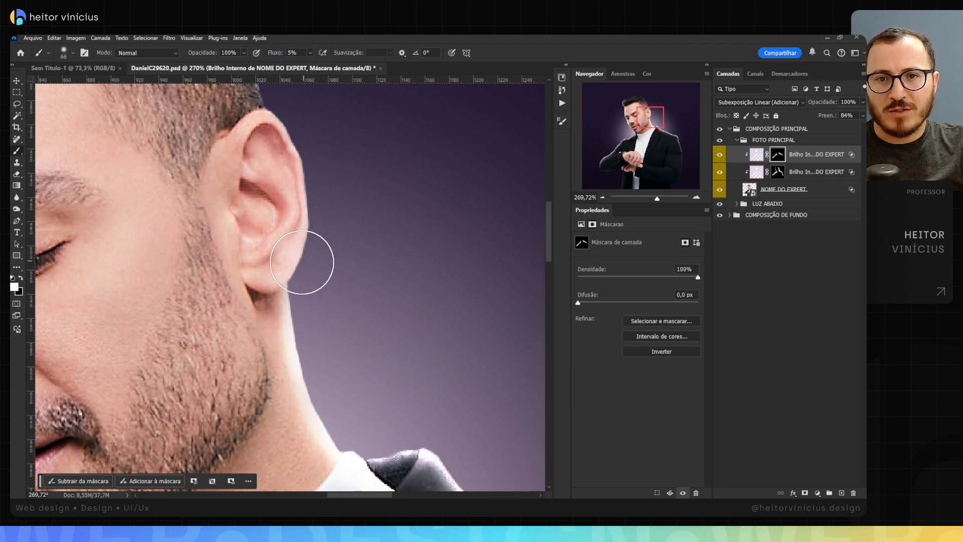
left_click_drag(315, 264, 295, 265)
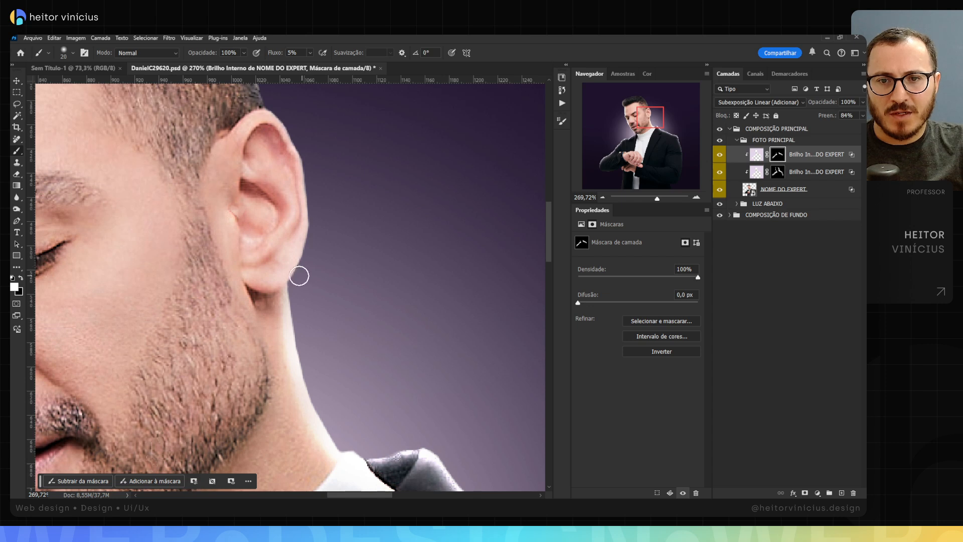
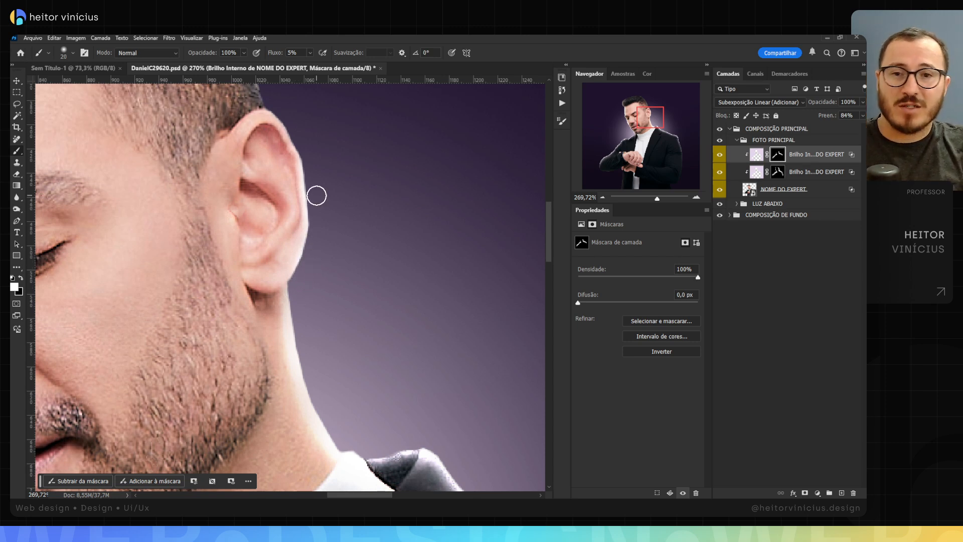
Step: Touch up the narrower glow's mask along the ear's outer edge and earlobe with the 20 px brush
scroll(306, 140, "up", 2)
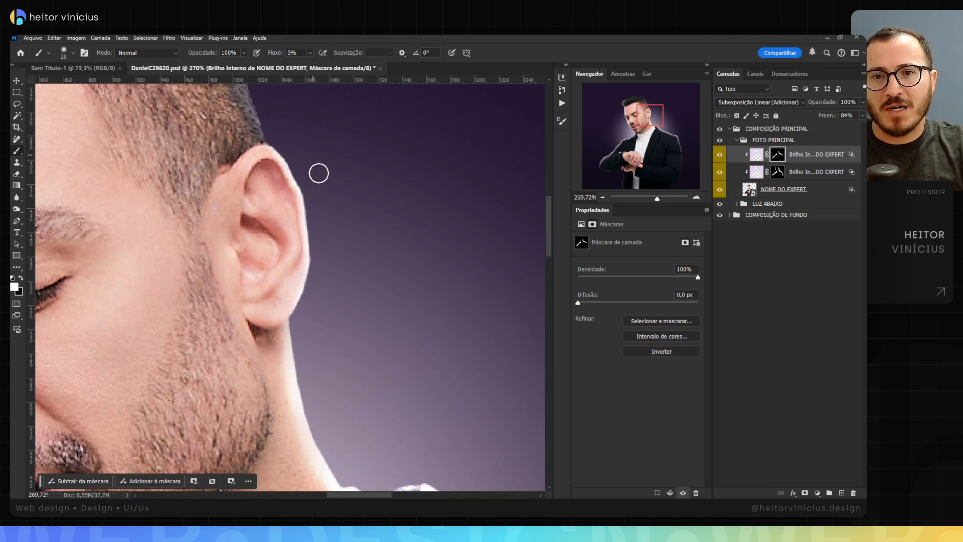
key("z")
mouse_move(333, 211)
left_mouse_down()
mouse_move(296, 213)
mouse_move(362, 217)
mouse_move(348, 203)
left_mouse_up()
key("b")
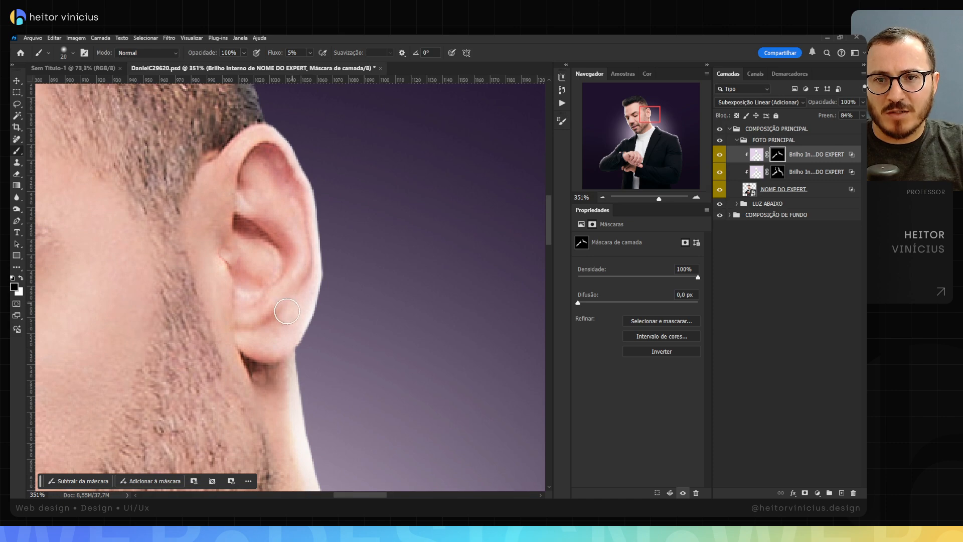
key("z")
left_click_drag(292, 261, 260, 258)
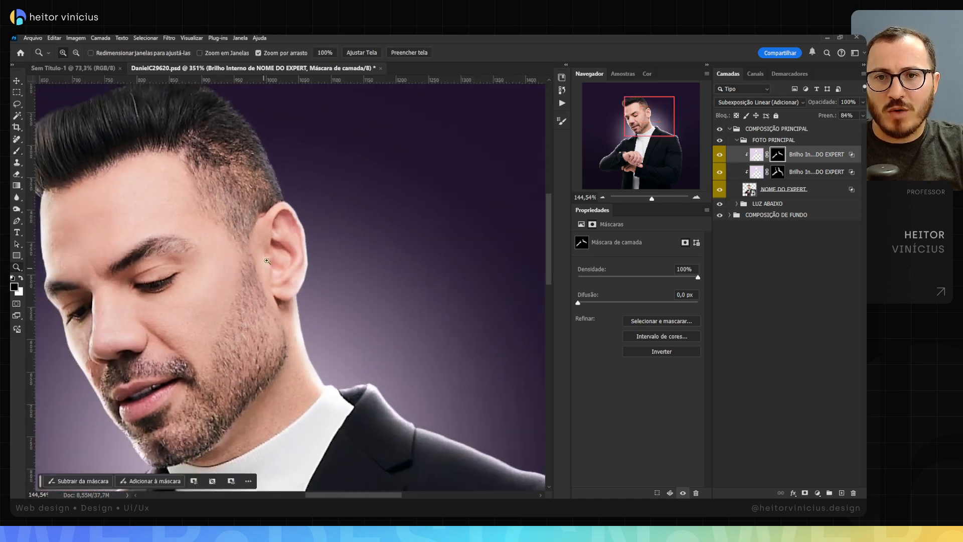
Step: Paint the narrower glow's mask white along the back hair edge just above the ear with the 20 px brush
key("b")
key("z")
mouse_move(275, 160)
left_mouse_down()
mouse_move(294, 161)
mouse_move(294, 174)
left_mouse_up()
key("x")
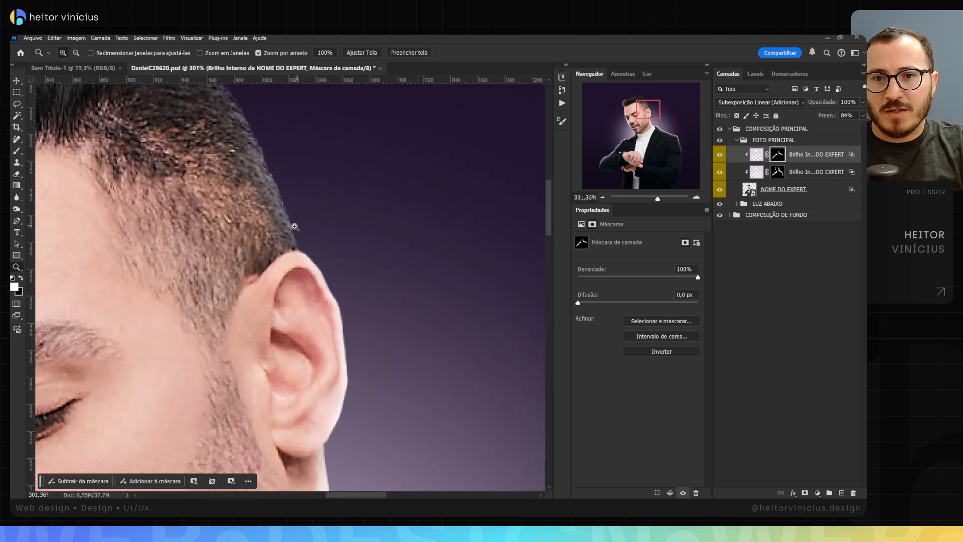
key("b")
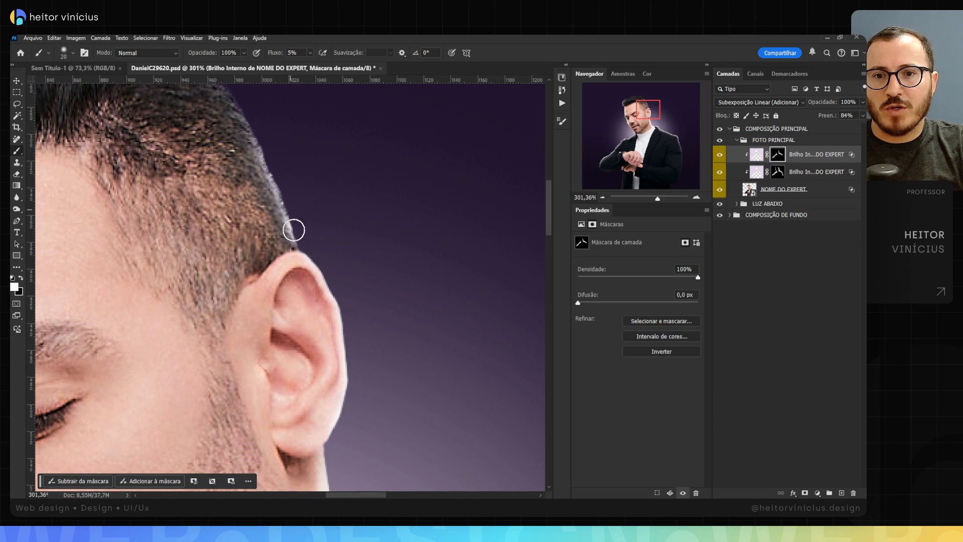
key("z")
left_click_drag(318, 226, 300, 234)
key("b")
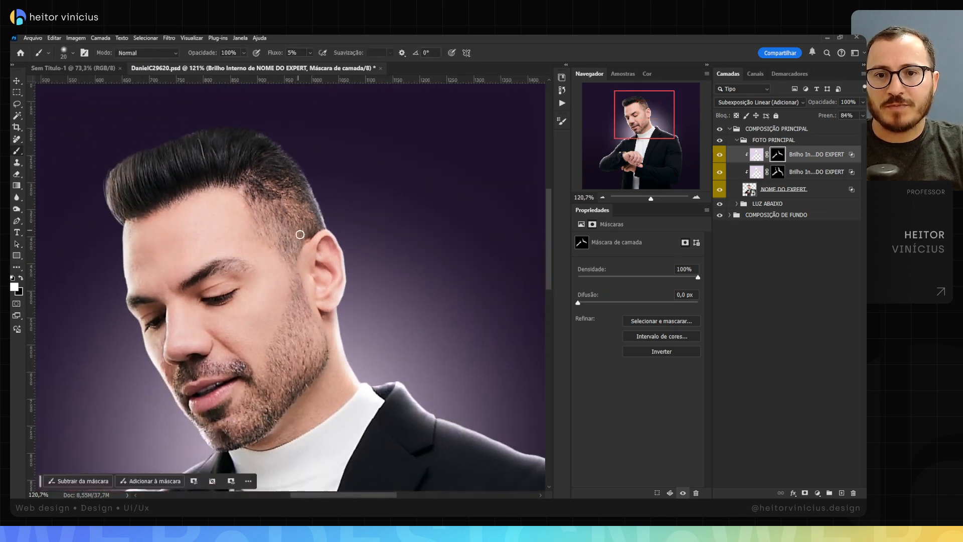
Step: Enlarge the brush to 75 px and paint the mask black over the back hair edge to hide the glow above the ear
key("space")
mouse_move(259, 306)
left_mouse_down()
mouse_move(312, 275)
mouse_move(271, 320)
left_mouse_up()
key("z")
left_click_drag(320, 254, 332, 257)
key("b")
left_click_drag(354, 203, 377, 203)
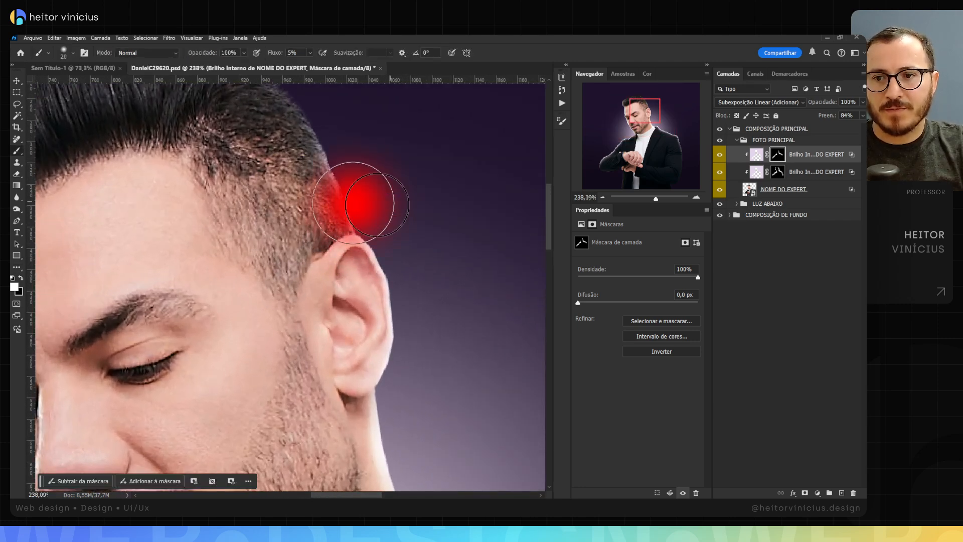
key("x")
mouse_move(351, 172)
left_mouse_down()
mouse_move(339, 163)
mouse_move(363, 213)
left_mouse_up()
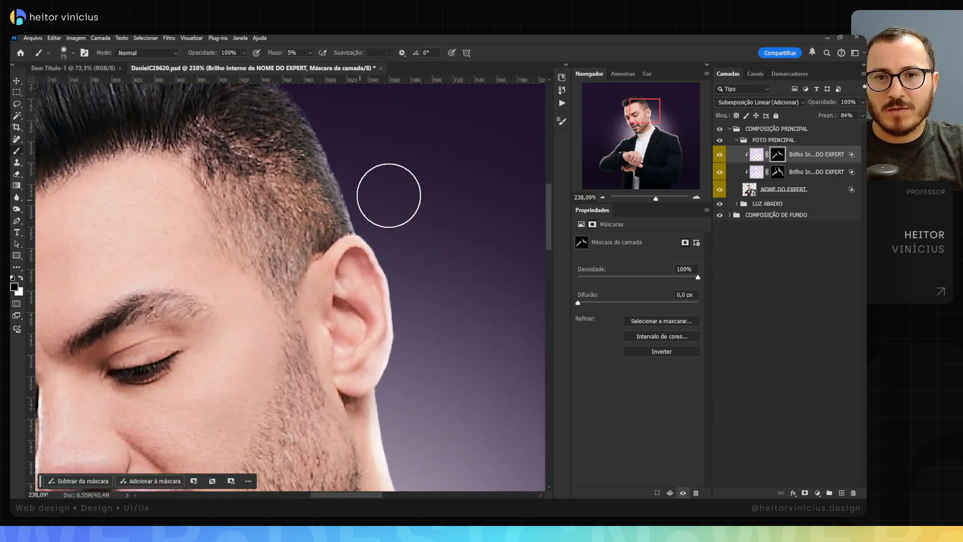
Step: Inspect the rim light around the face, collar, shoulder and sleeve, and across the whole composition
key("z")
left_click_drag(409, 189, 381, 200)
key("b")
key("space")
left_click_drag(258, 247, 225, 188)
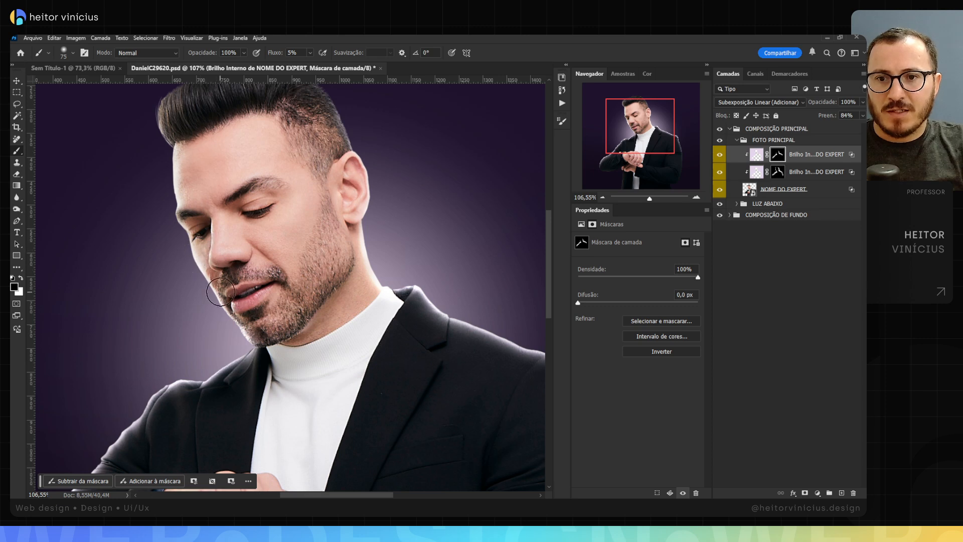
key("space")
left_click_drag(332, 294, 254, 236)
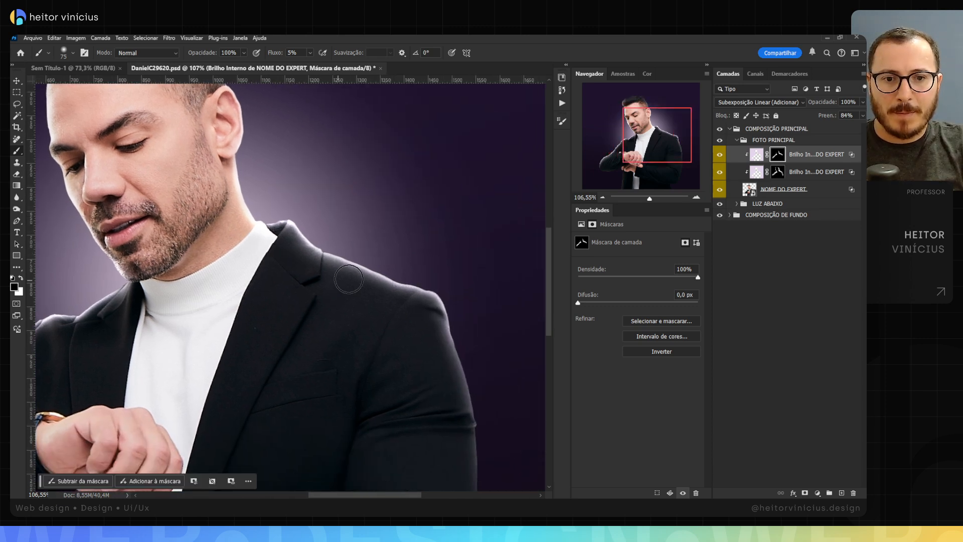
key("space")
left_click_drag(476, 323, 426, 290)
key("x")
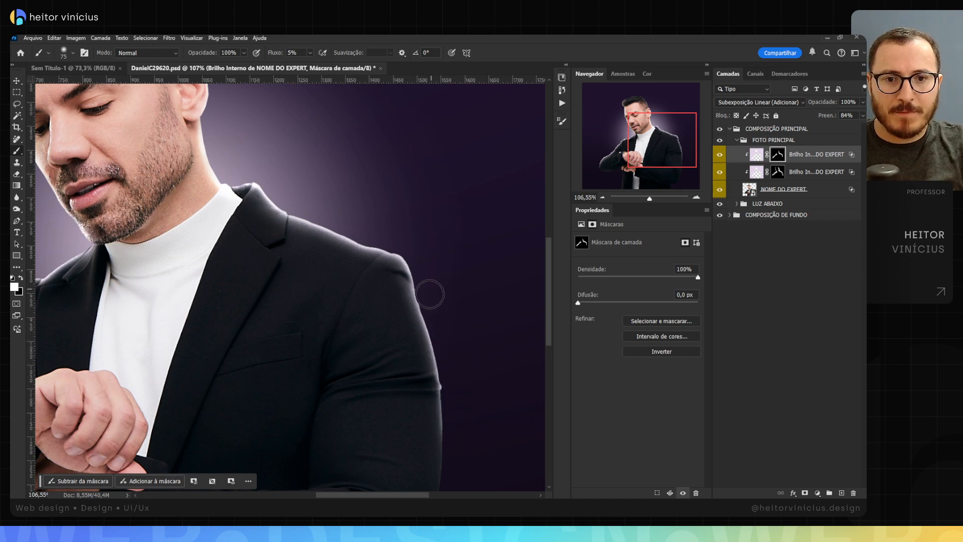
key("z")
mouse_move(447, 287)
left_mouse_down()
mouse_move(431, 290)
mouse_move(411, 266)
left_mouse_up()
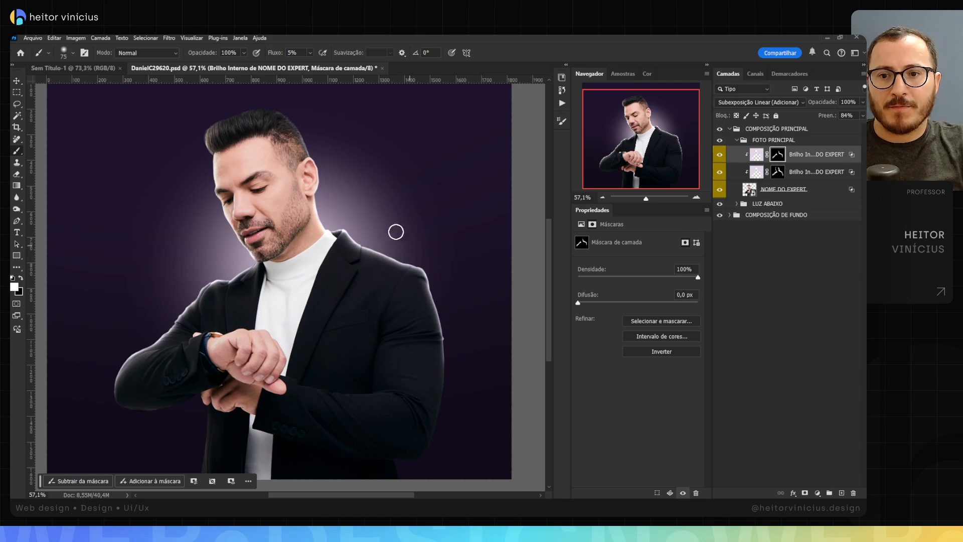
key("z")
left_click_drag(388, 227, 402, 231)
Step: Set the opacity of both Brilho Interno glow layers to 80%
key("v")
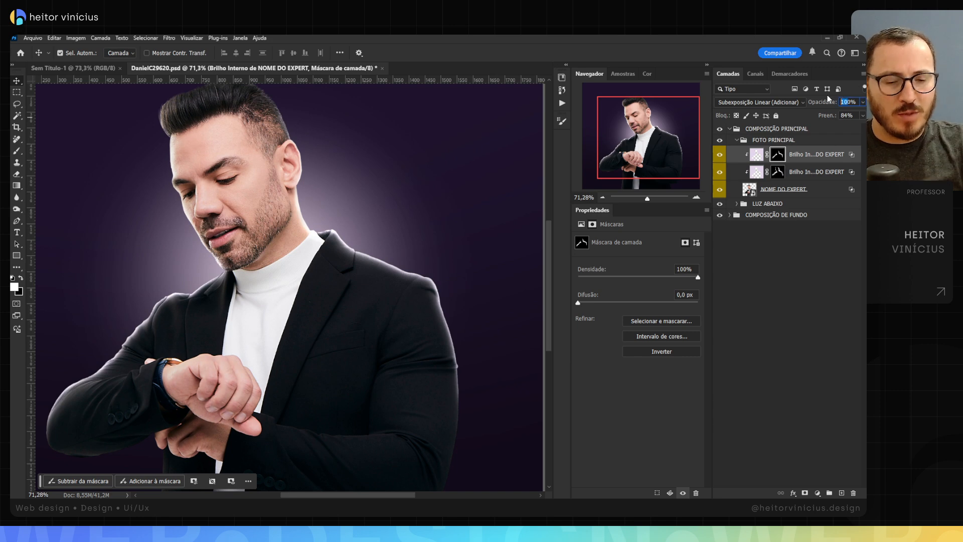
type("80")
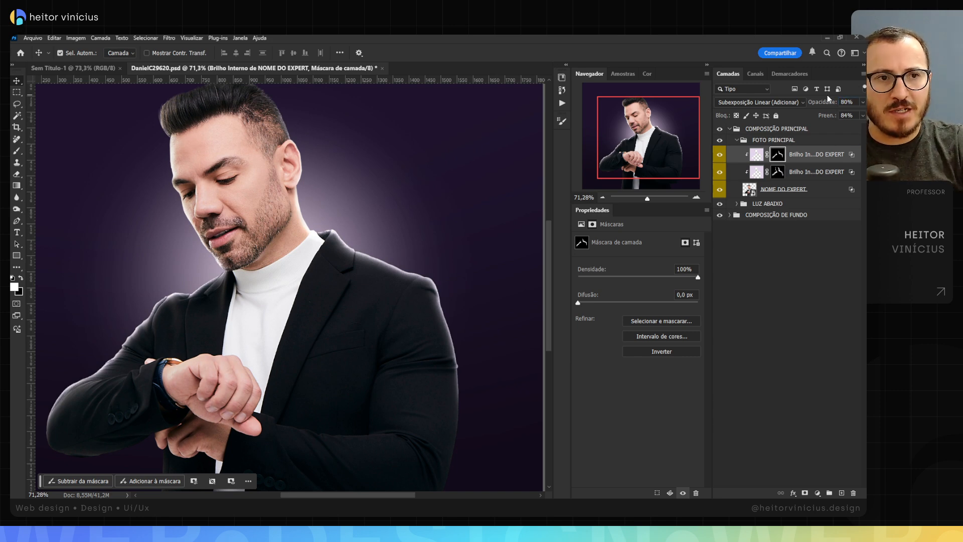
left_click(757, 172)
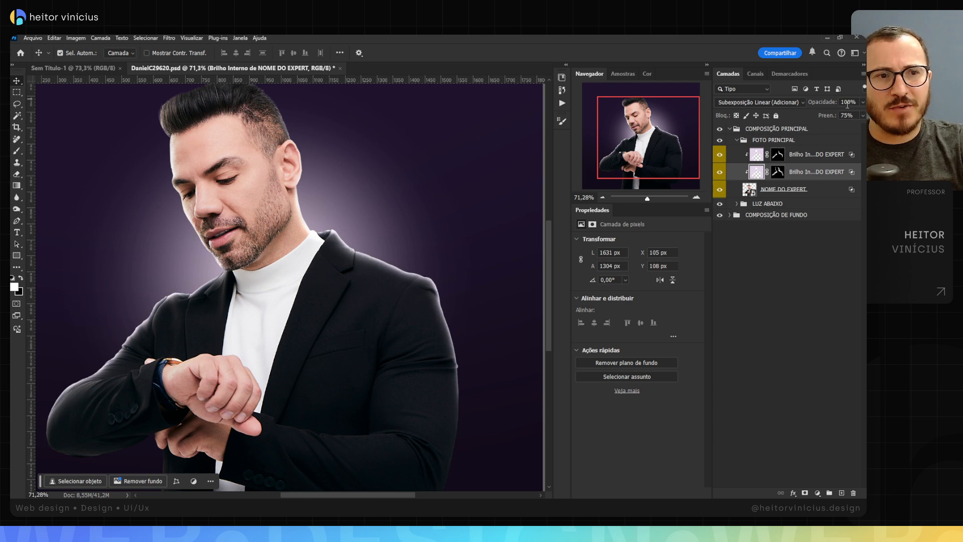
left_click(823, 106)
type("80")
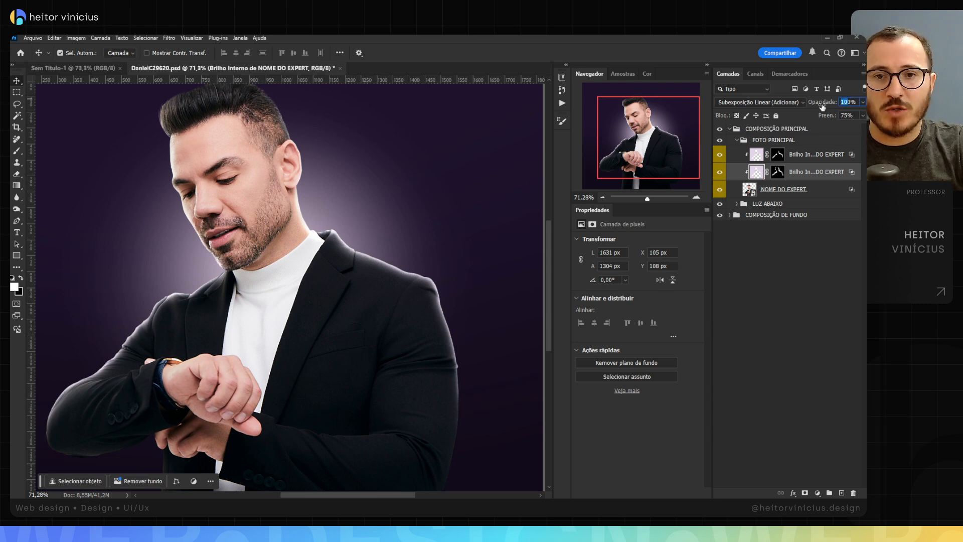
key("Return")
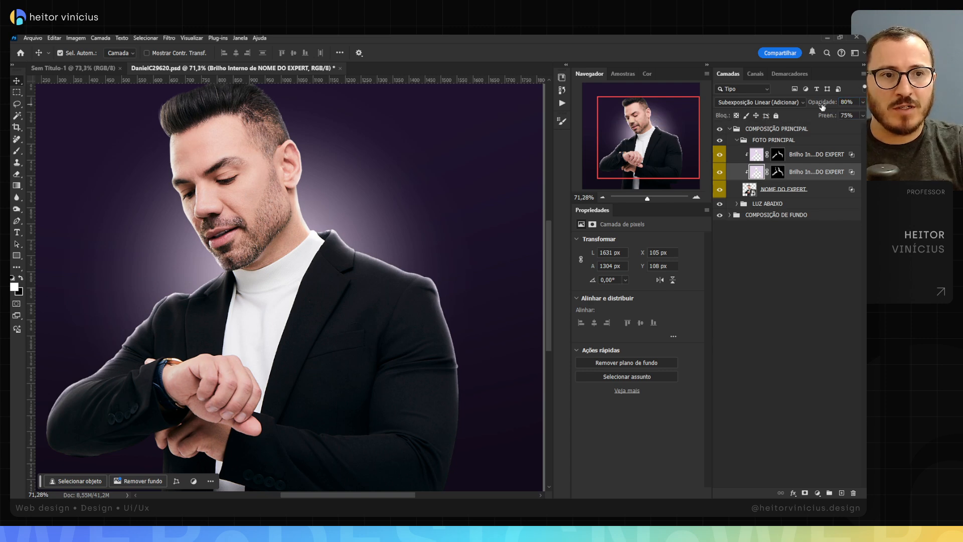
left_click_drag(331, 233, 369, 228)
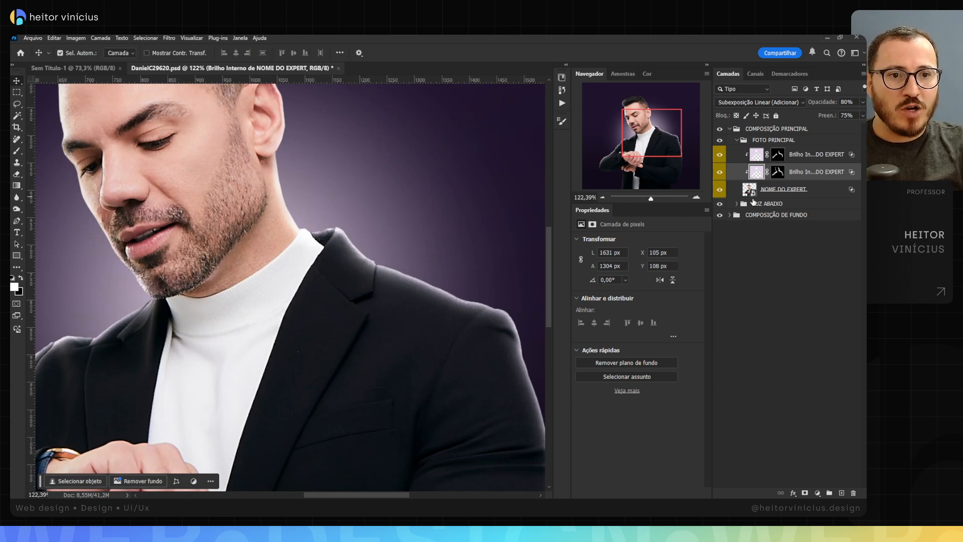
left_click(798, 189)
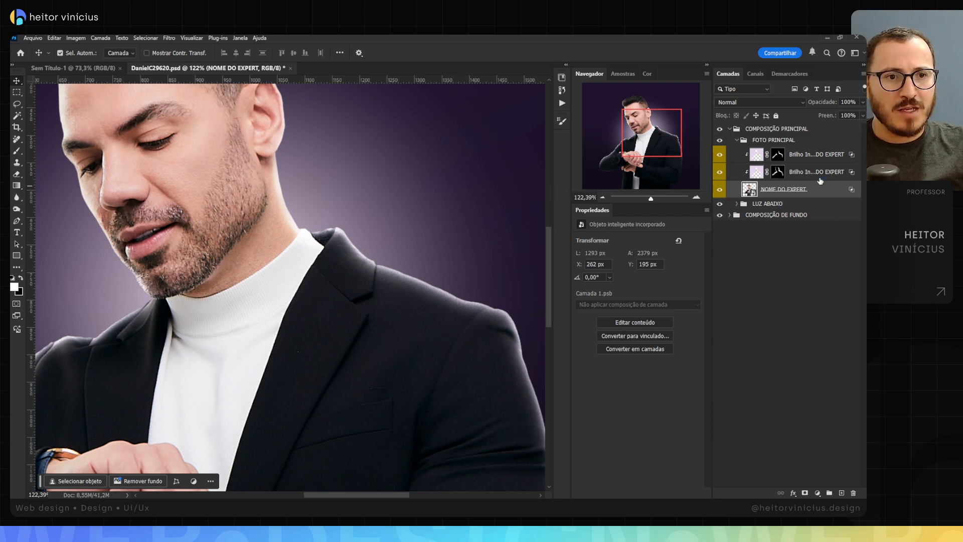
left_click(818, 493)
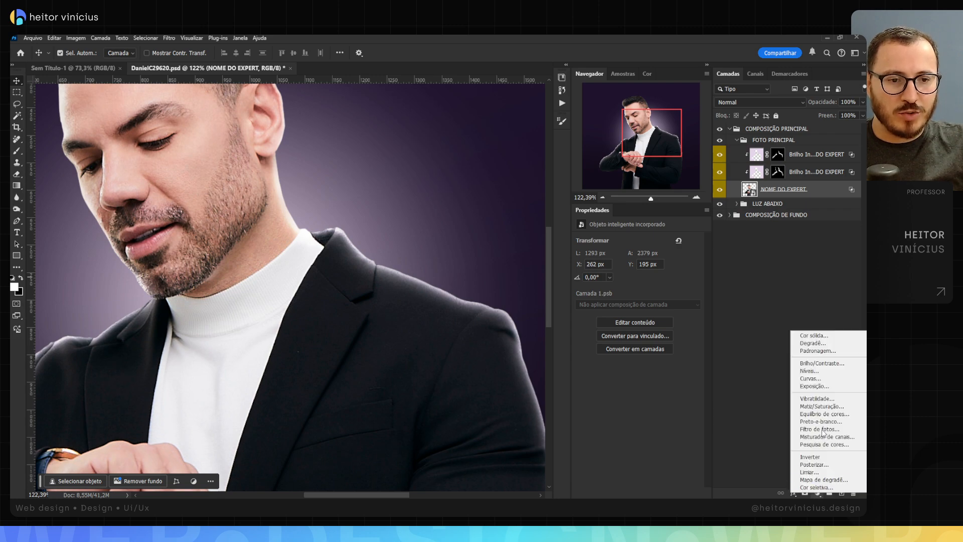
left_click(828, 337)
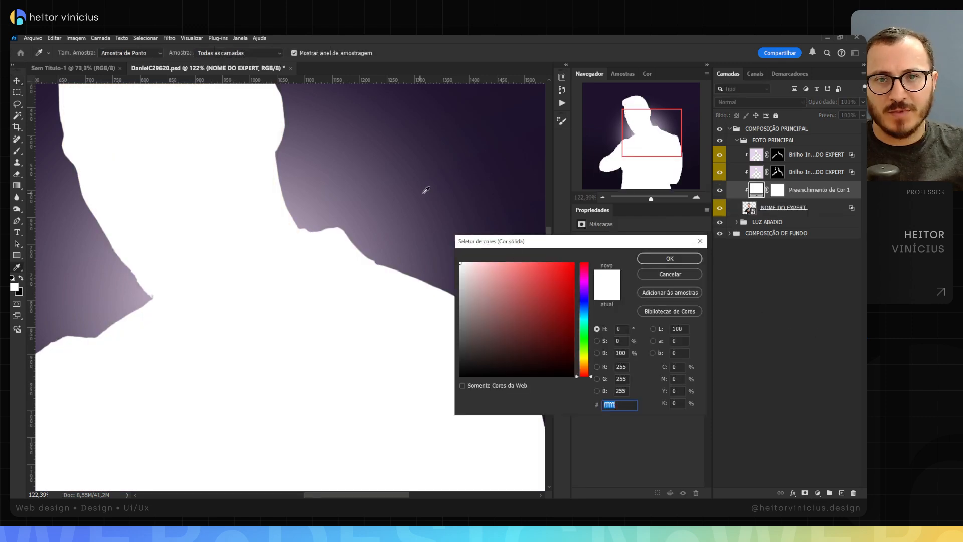
left_click(678, 273)
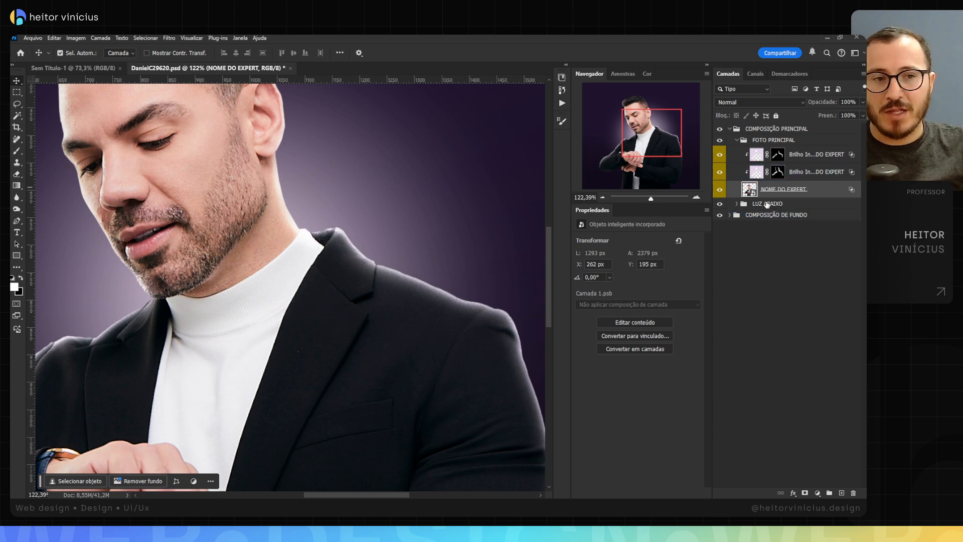
Step: Copy the hex colour e4d5ea from the NOME DO EXPERT layer's Inner Glow settings and cancel the style without applying it
right_click(808, 187)
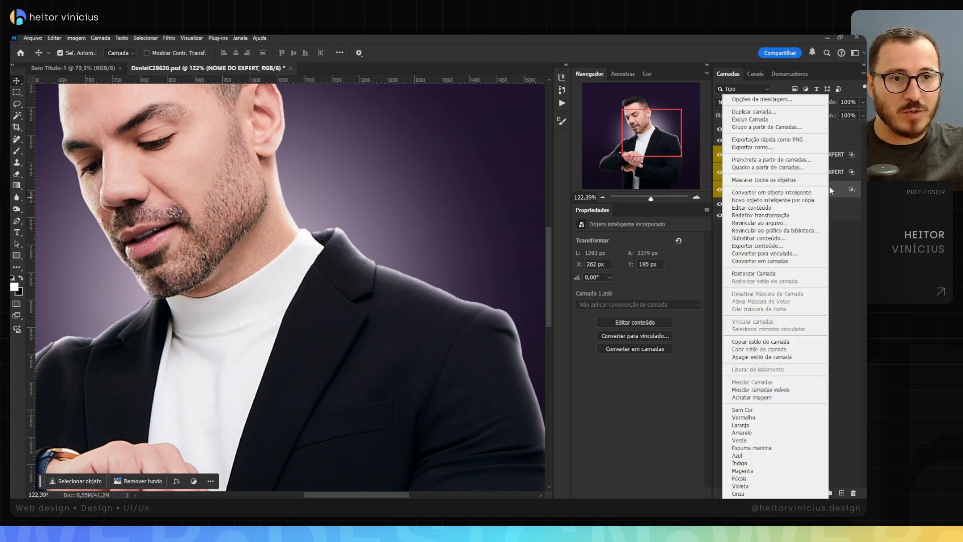
left_click(774, 99)
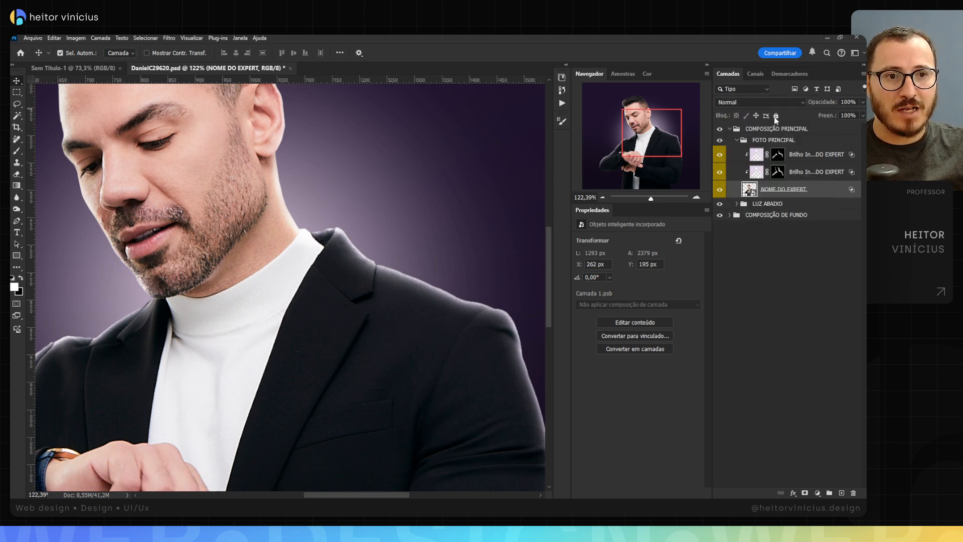
left_click(419, 348)
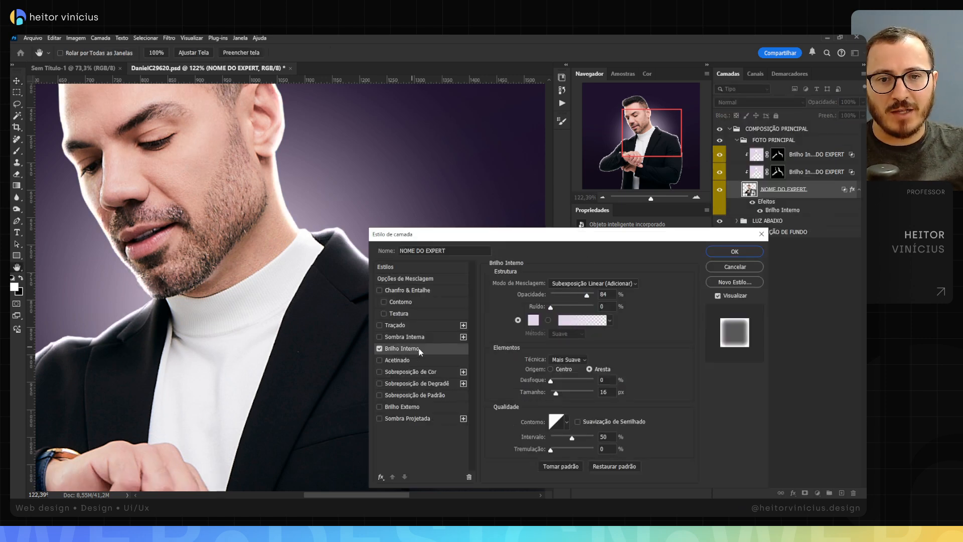
left_click(532, 320)
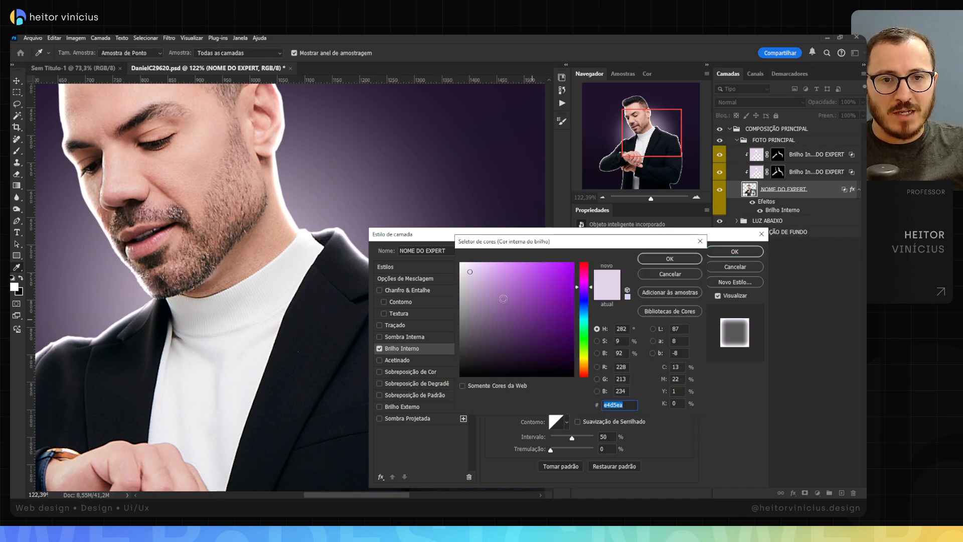
right_click(613, 403)
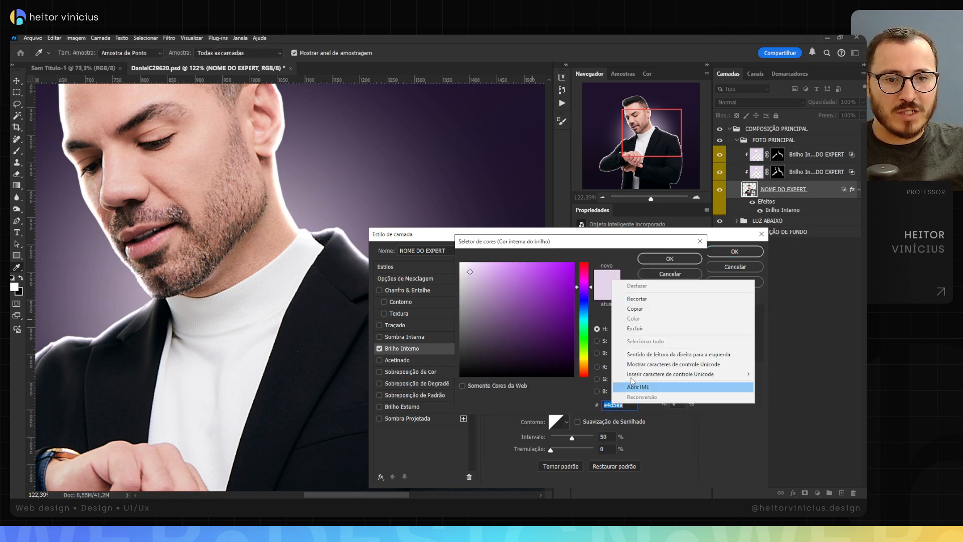
left_click(648, 310)
left_click(674, 275)
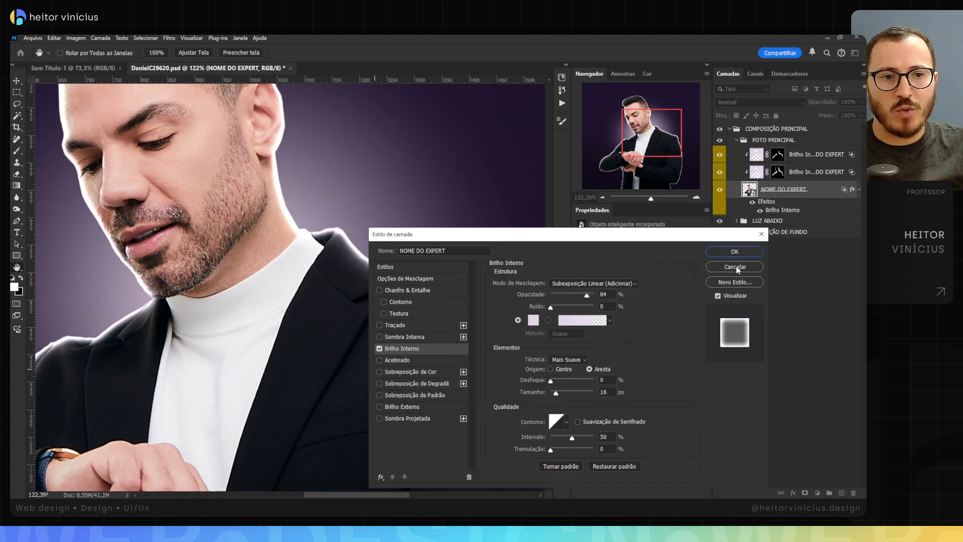
left_click(737, 266)
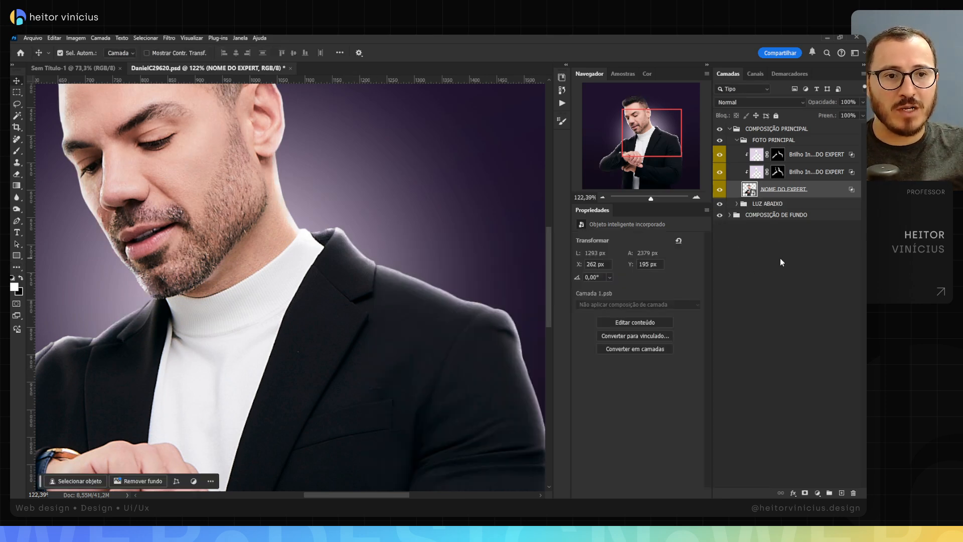
Step: Add a clipped solid colour fill of e4d5ea over the portrait and move it above both Brilho Interno layers
left_click(817, 493)
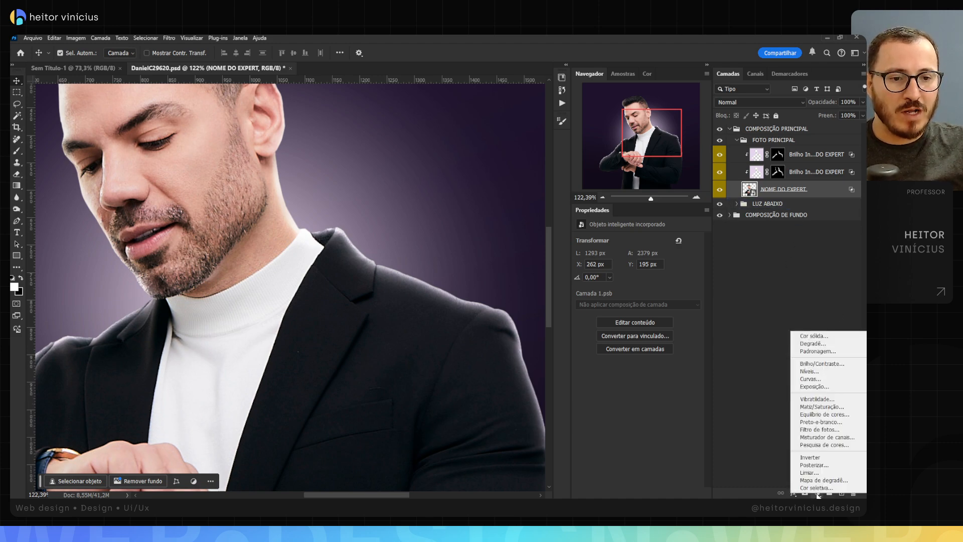
left_click(805, 336)
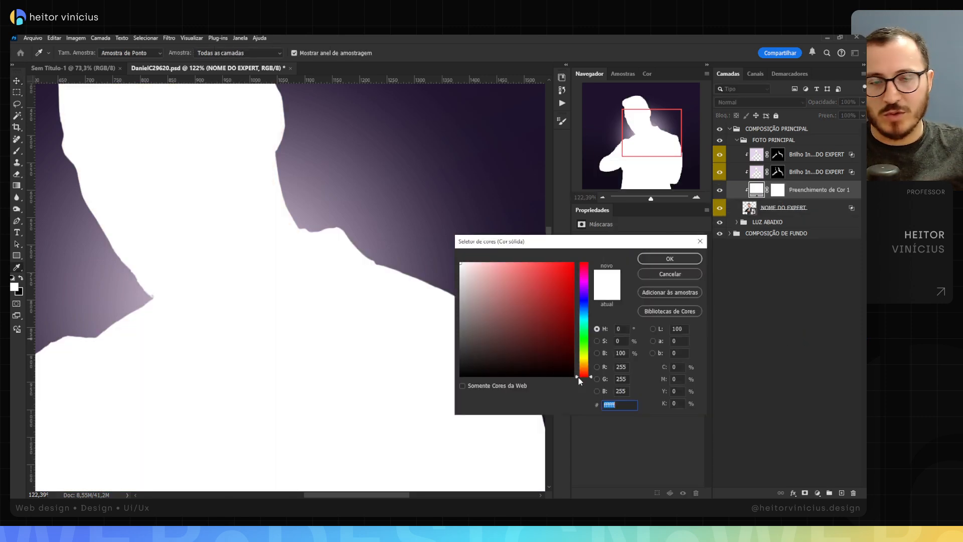
key("super+v")
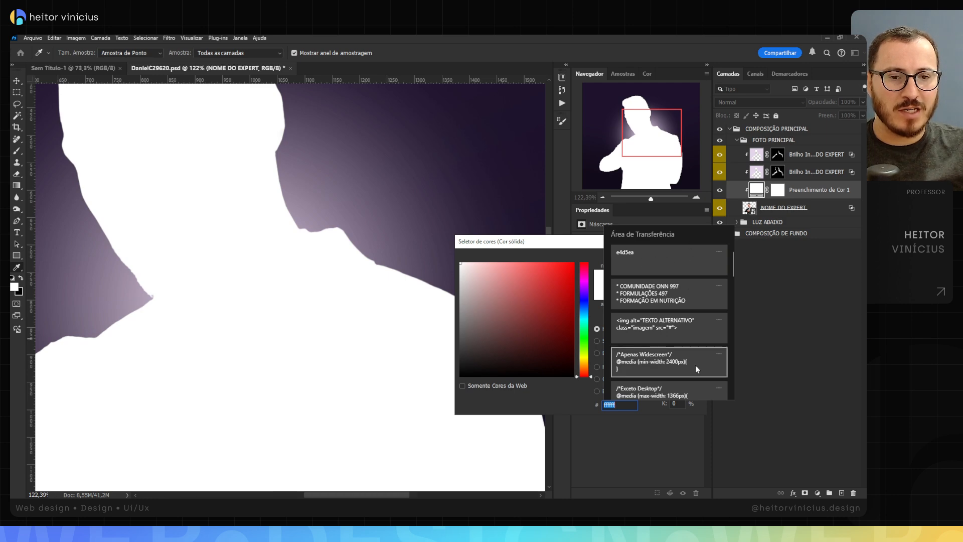
left_click(664, 258)
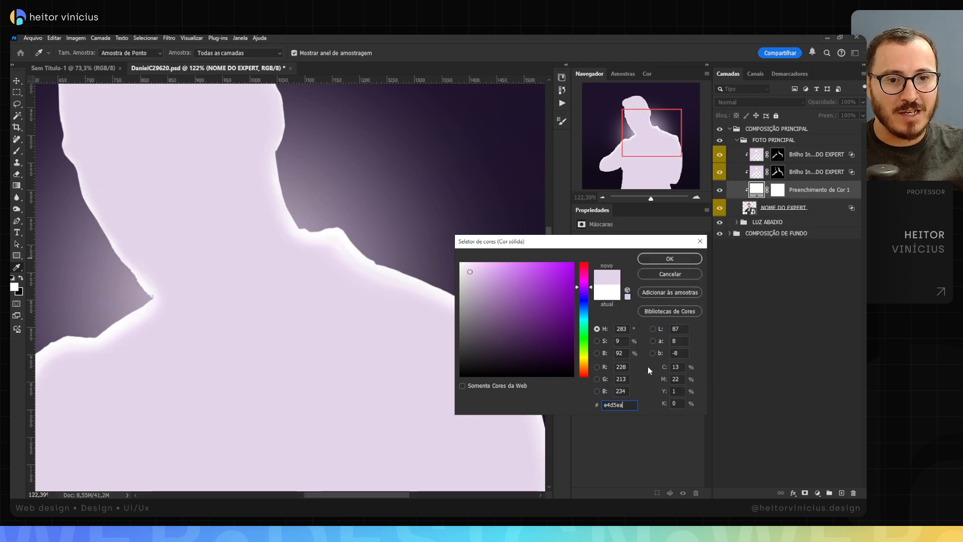
left_click(670, 259)
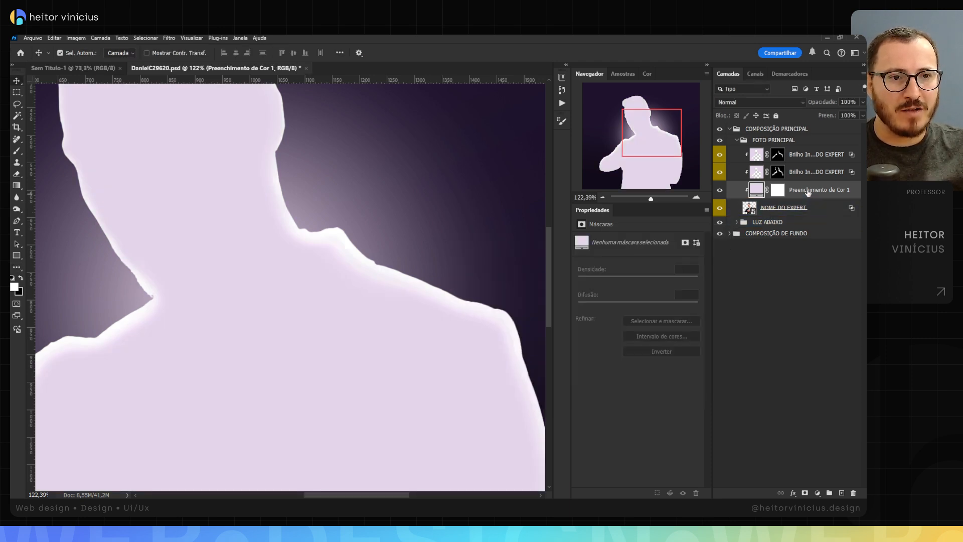
left_click_drag(808, 192, 806, 148)
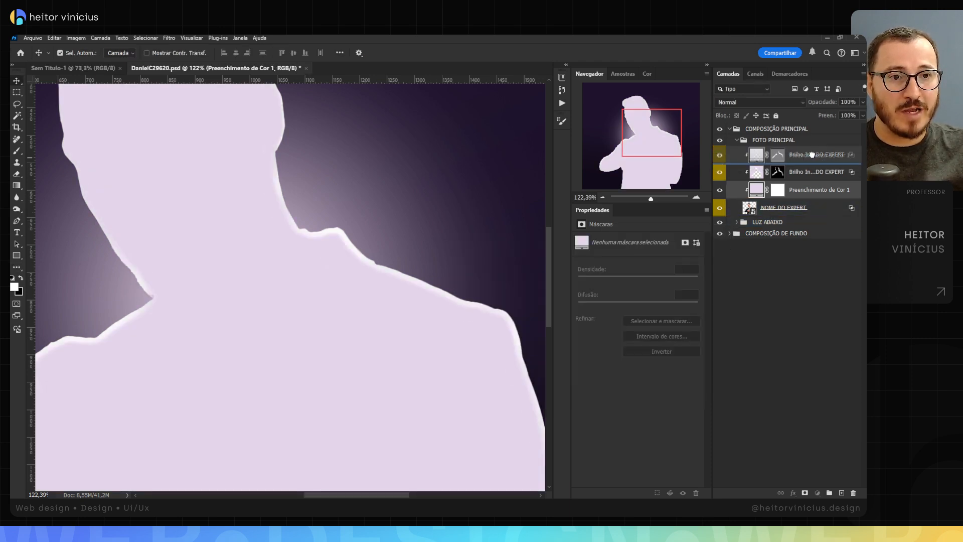
Step: Set the colour fill layer to Linear Dodge (Add) blending with 80% fill and 80% opacity
left_click(773, 102)
left_click(747, 200)
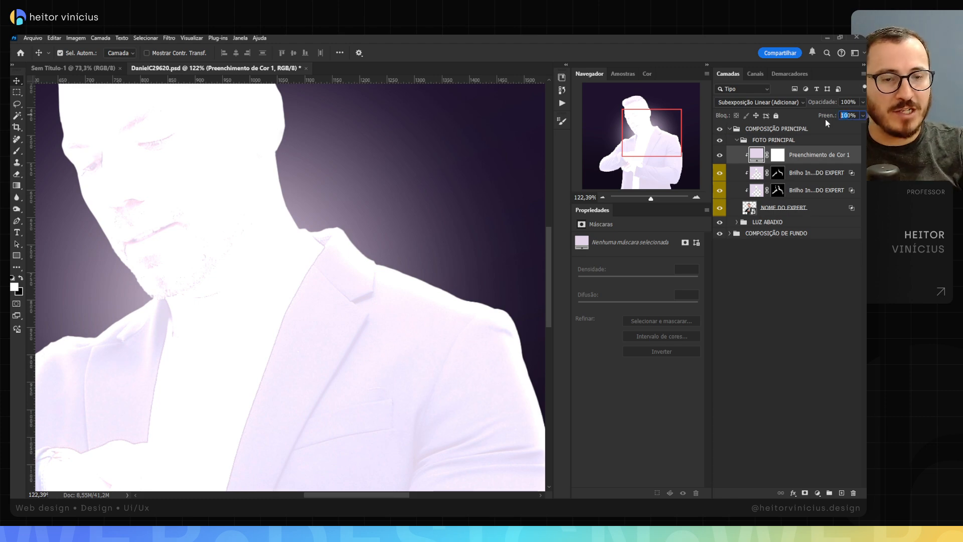
type("80")
key("Return")
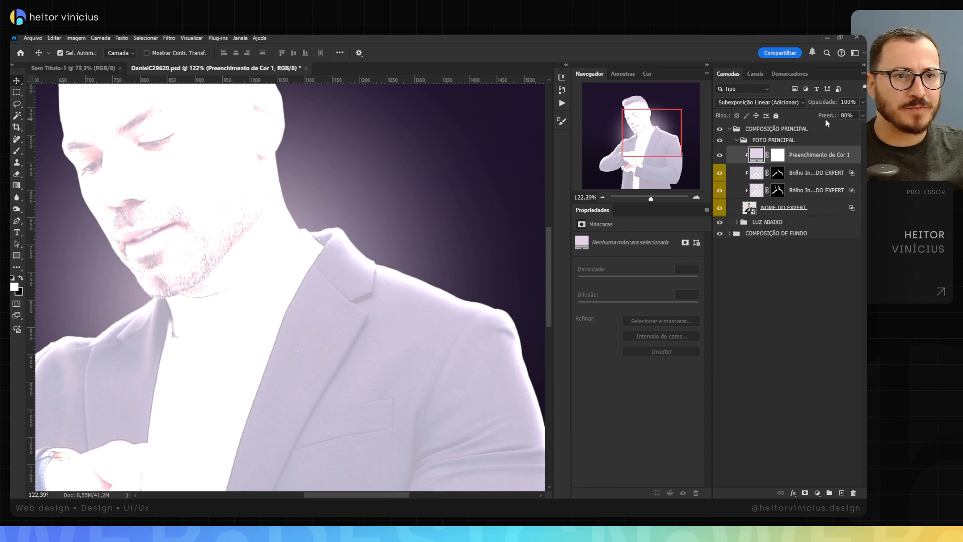
left_click_drag(848, 101, 830, 105)
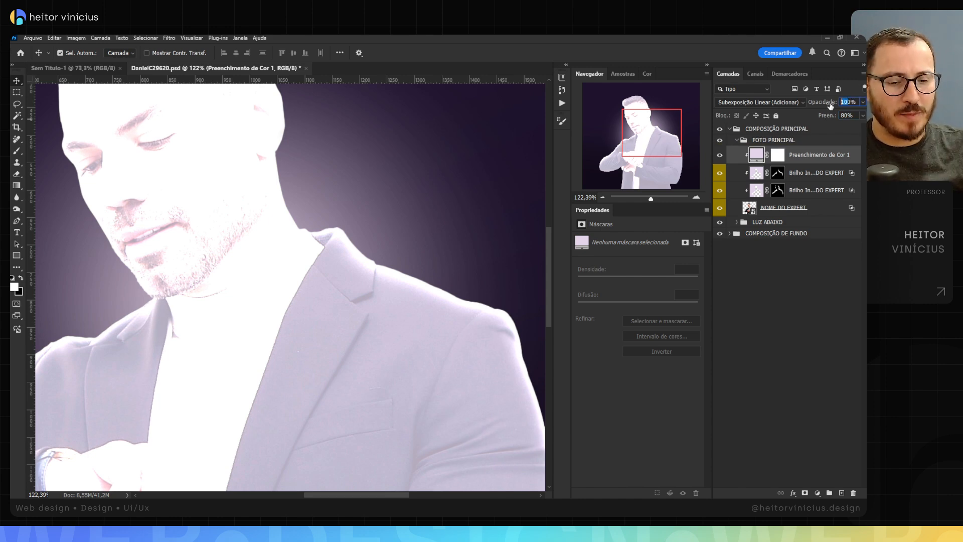
type("8")
key("Return")
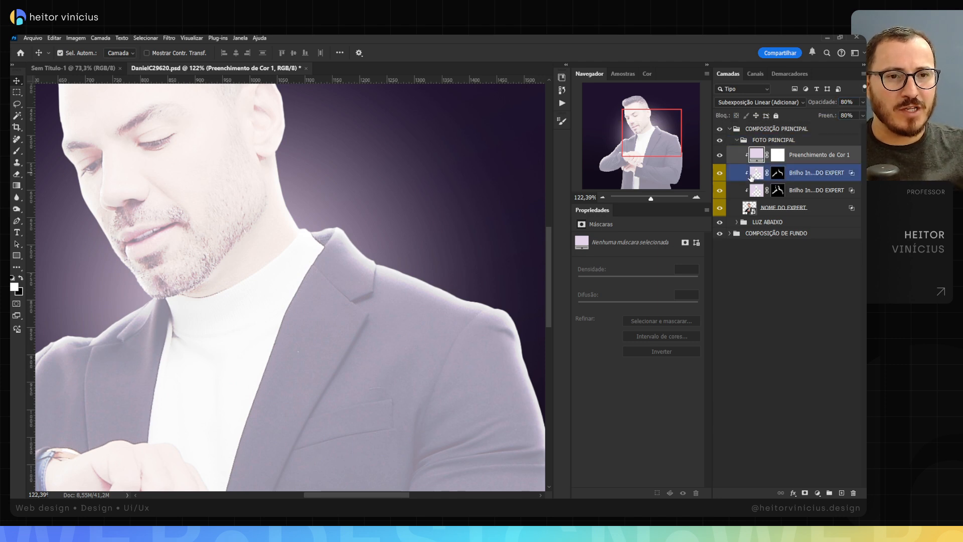
Step: Rename the colour fill layer as LUZ DE CONTORNO
double_click(801, 157)
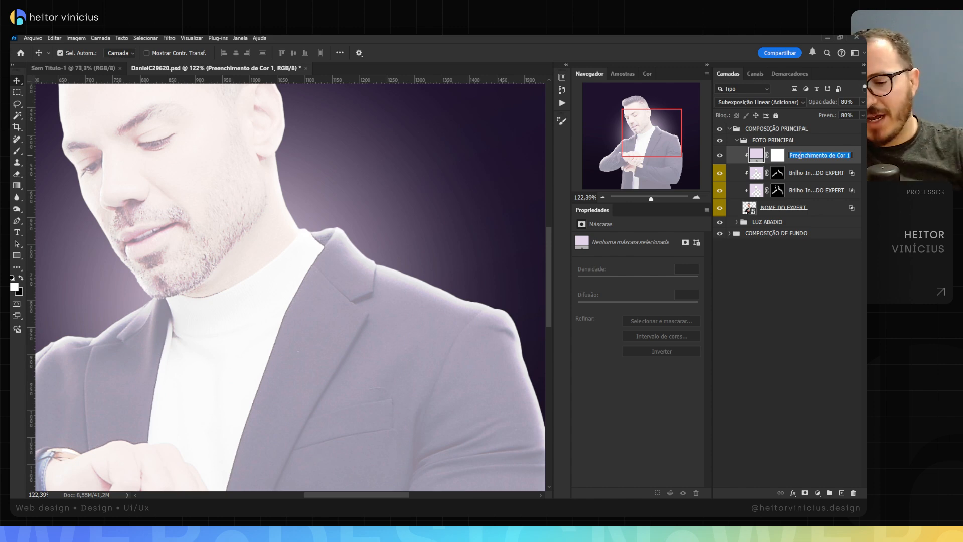
type("L")
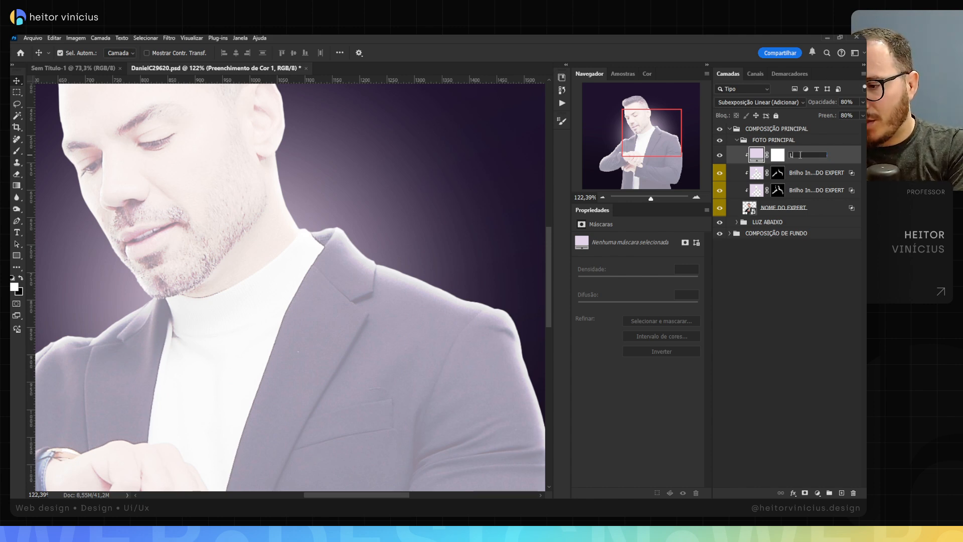
type("UZ DE CO")
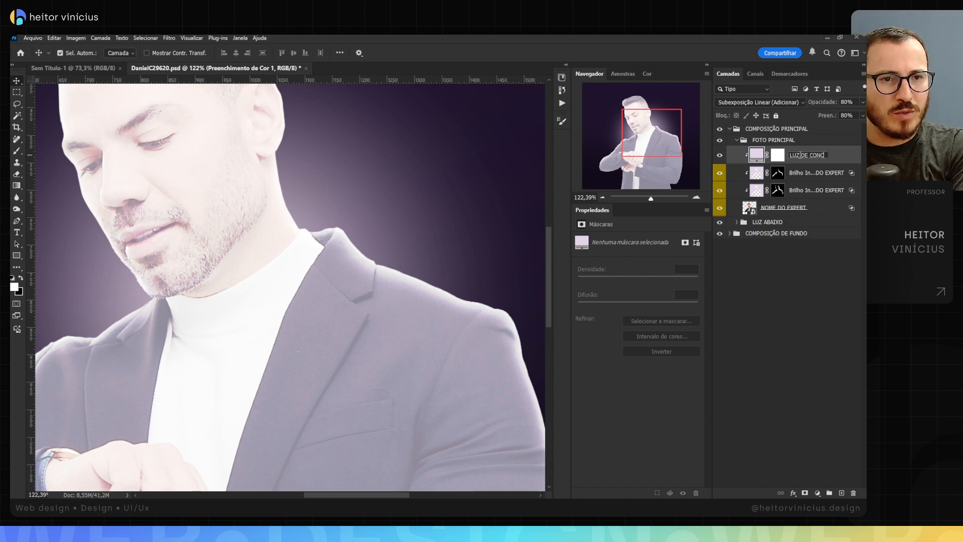
type("NTORNO")
key("Return")
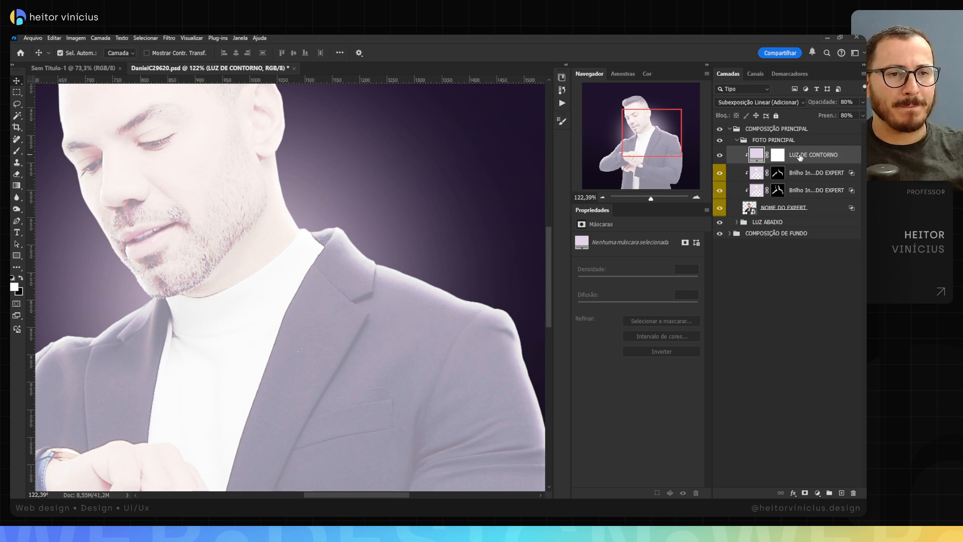
Step: Invert the LUZ DE CONTORNO layer mask to black and set the Brush flow to 50%
left_click(780, 155)
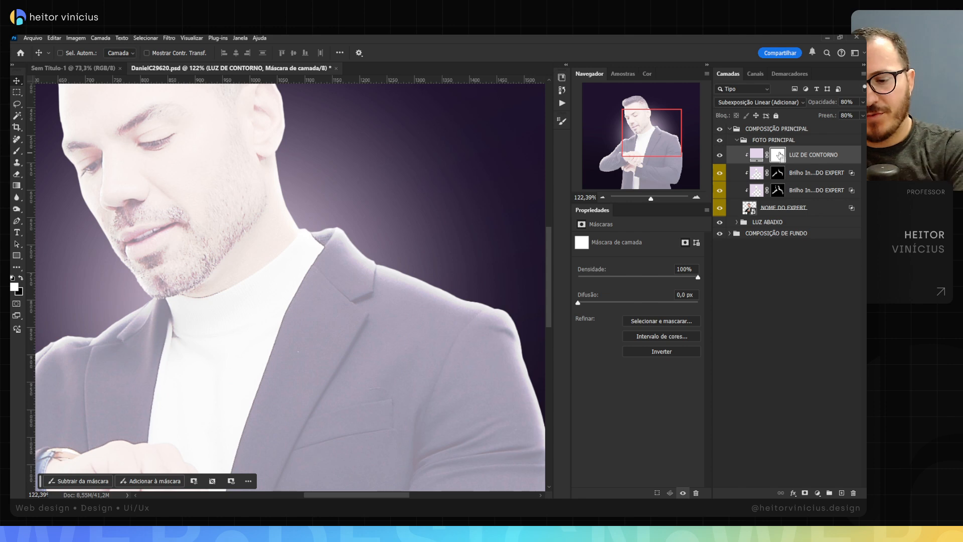
key("ctrl+i")
key("z")
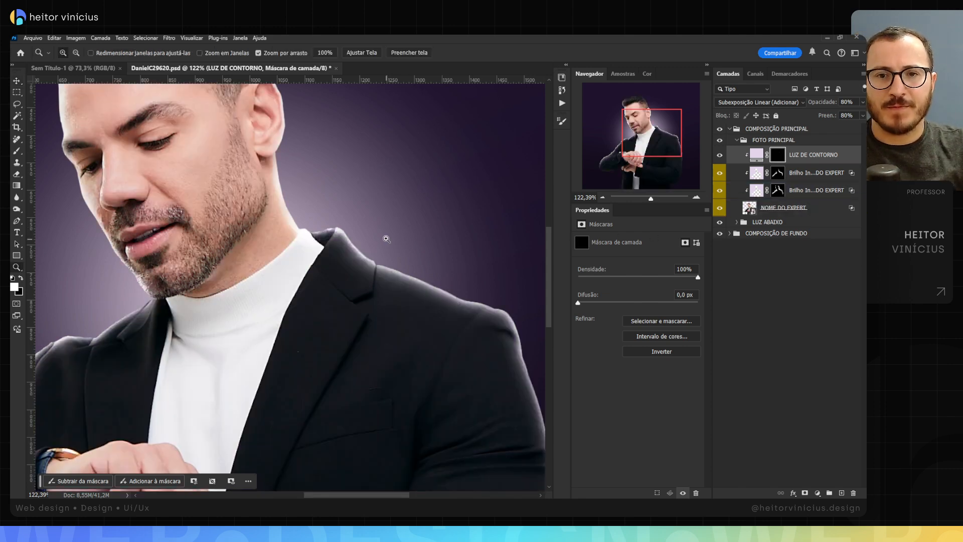
left_click_drag(324, 221, 362, 224)
key("b")
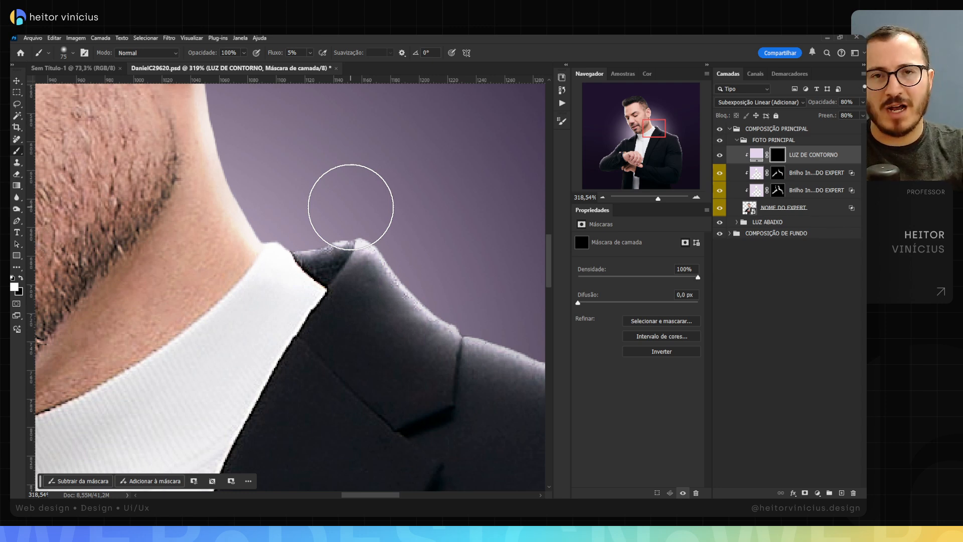
key("shift+5")
key("shift+0")
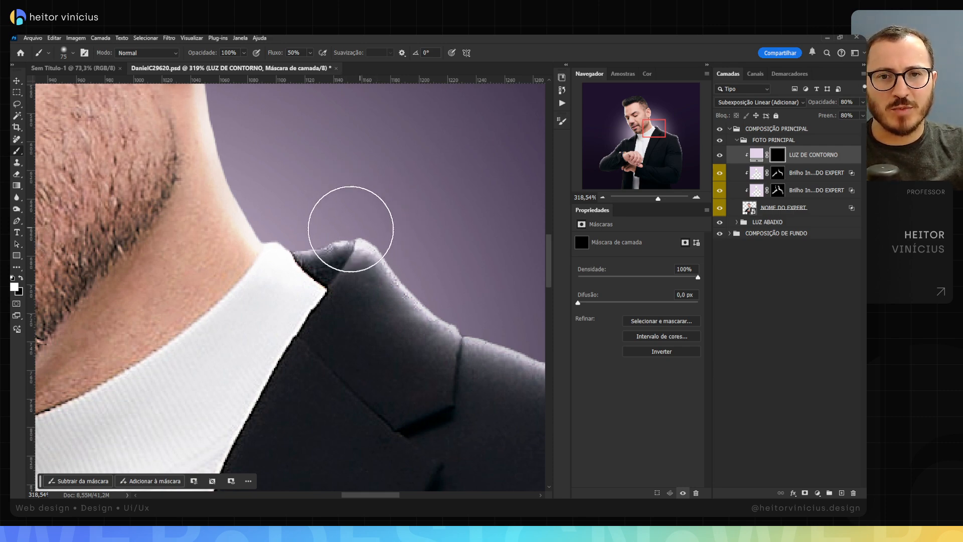
Step: Reduce the brush size to 5 and paint white on the mask along the top edge of the jacket collar
mouse_move(386, 231)
left_mouse_down()
mouse_move(342, 225)
mouse_move(321, 236)
mouse_move(331, 253)
left_mouse_up()
key("z")
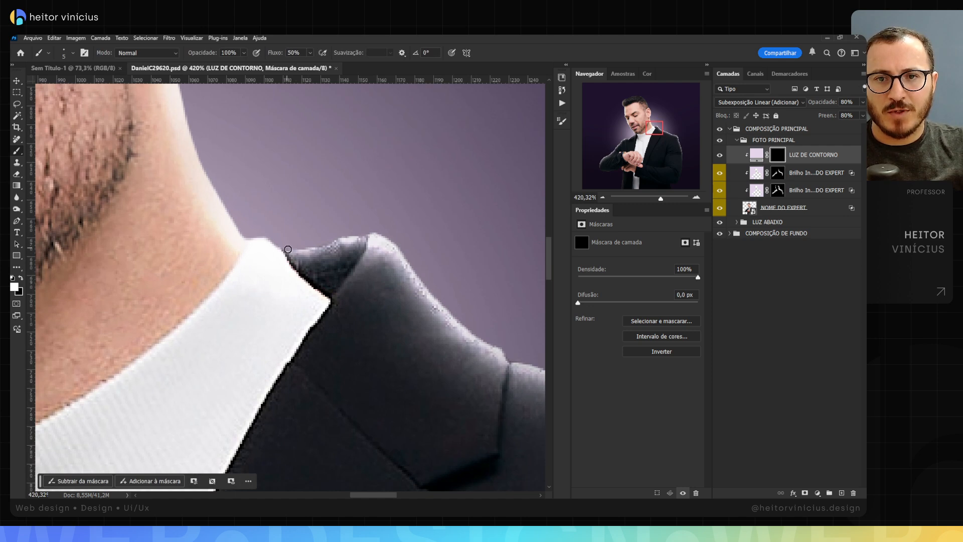
left_click_drag(288, 249, 358, 236)
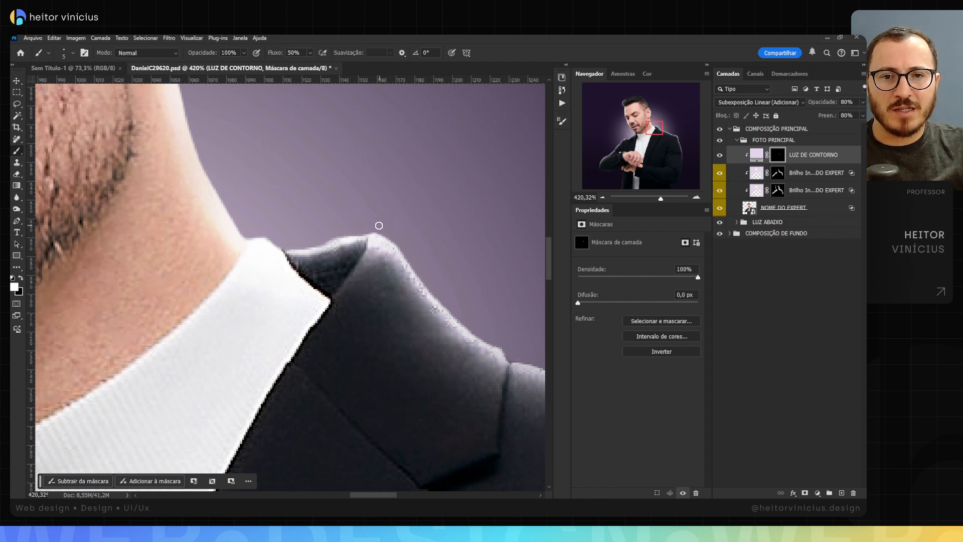
mouse_move(393, 242)
left_mouse_down()
mouse_move(429, 296)
mouse_move(477, 329)
mouse_move(421, 240)
mouse_move(438, 260)
left_mouse_up()
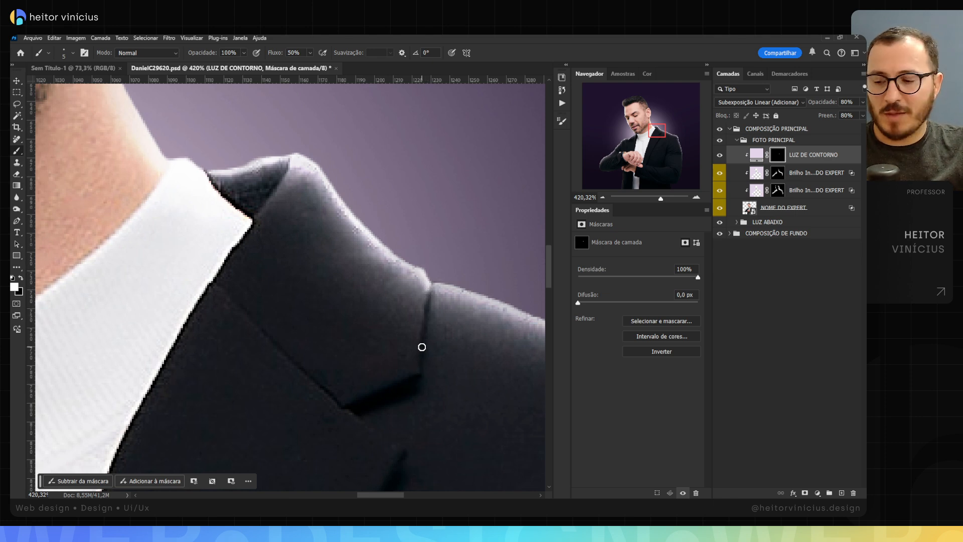
Step: Paint a straight light line on the mask down the collar's outer edge to the lapel notch
left_click(417, 372, "shift")
left_click_drag(424, 314, 428, 268)
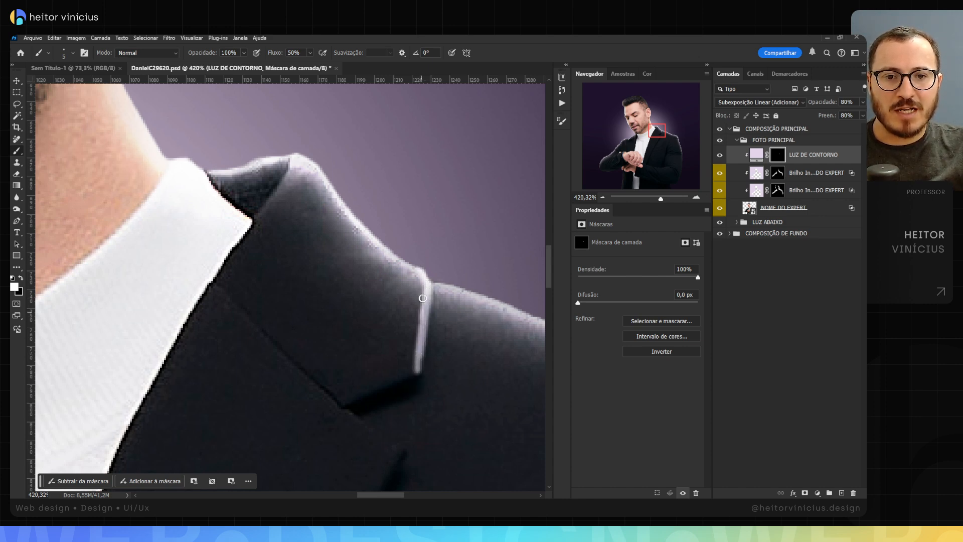
mouse_move(460, 262)
left_mouse_down()
mouse_move(411, 259)
mouse_move(383, 276)
left_mouse_up()
key("ctrl+z")
key("z")
key("b")
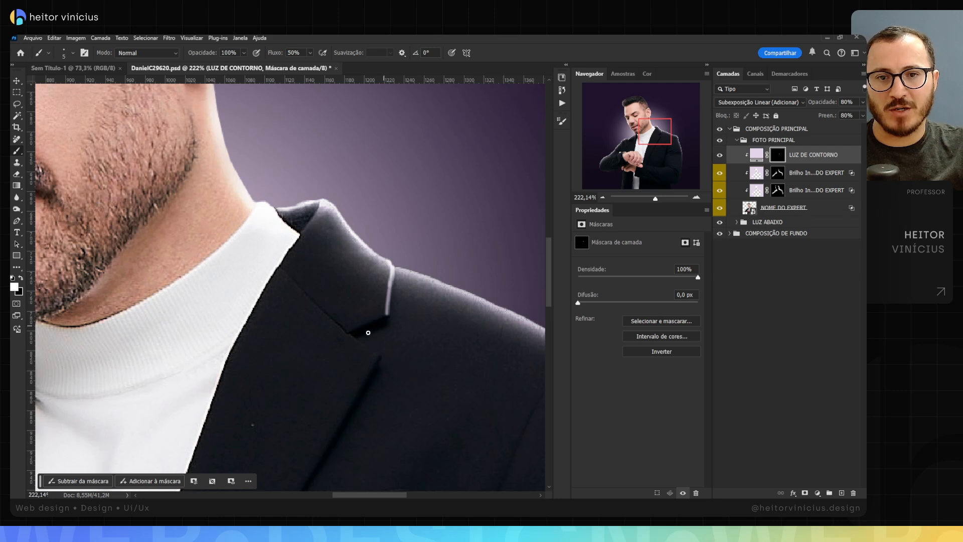
Step: Paint light on the mask along the collar's fold line and the inner collar edge beside the white turtleneck
scroll(368, 332, "up", 3)
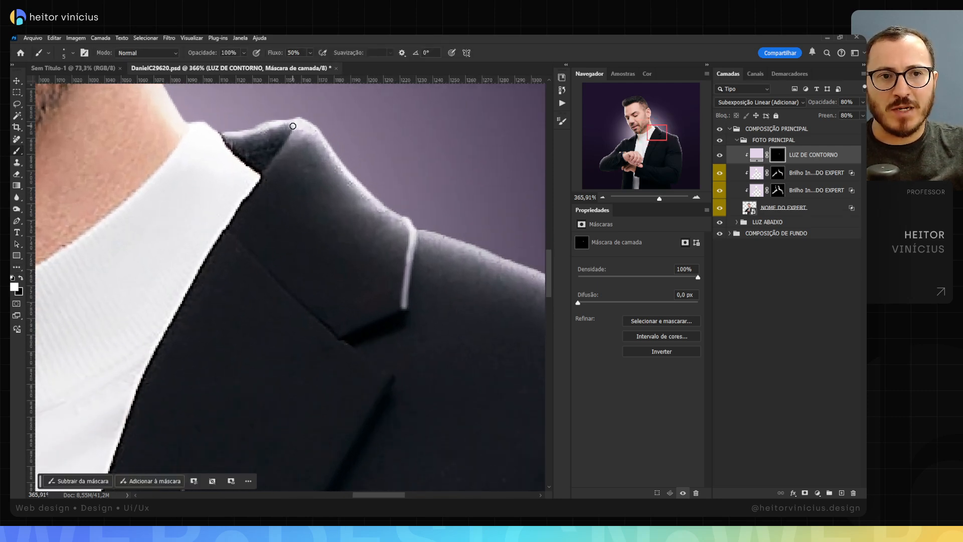
mouse_move(293, 123)
left_mouse_down()
mouse_move(260, 201)
mouse_move(250, 200)
left_mouse_up()
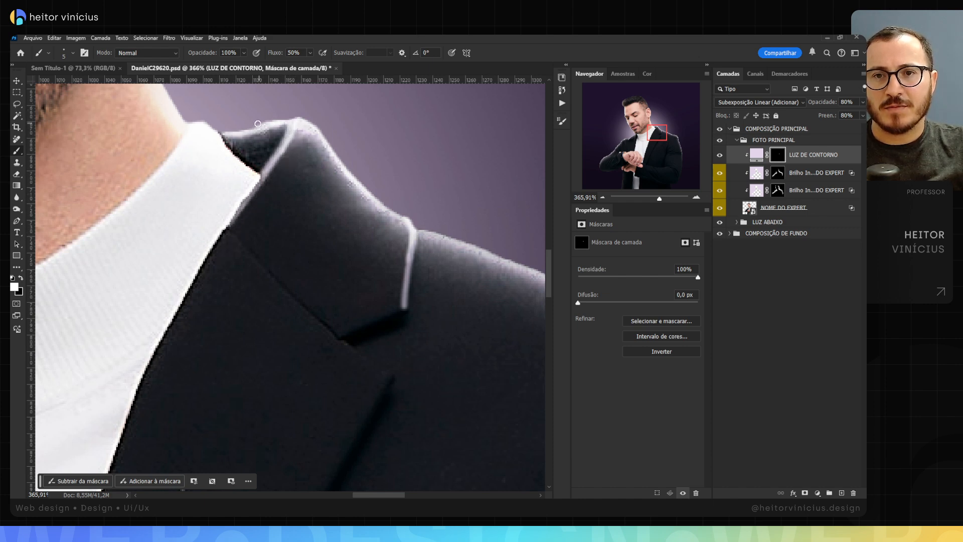
left_click_drag(213, 126, 244, 164)
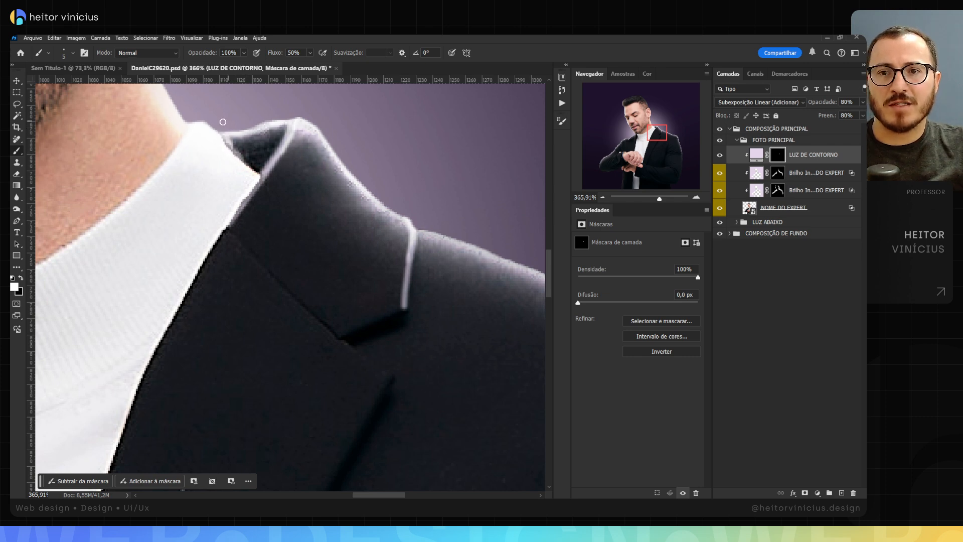
Step: Try to paint a light stroke on the mask along the jacket's shoulder seam
left_click_drag(402, 180, 284, 160)
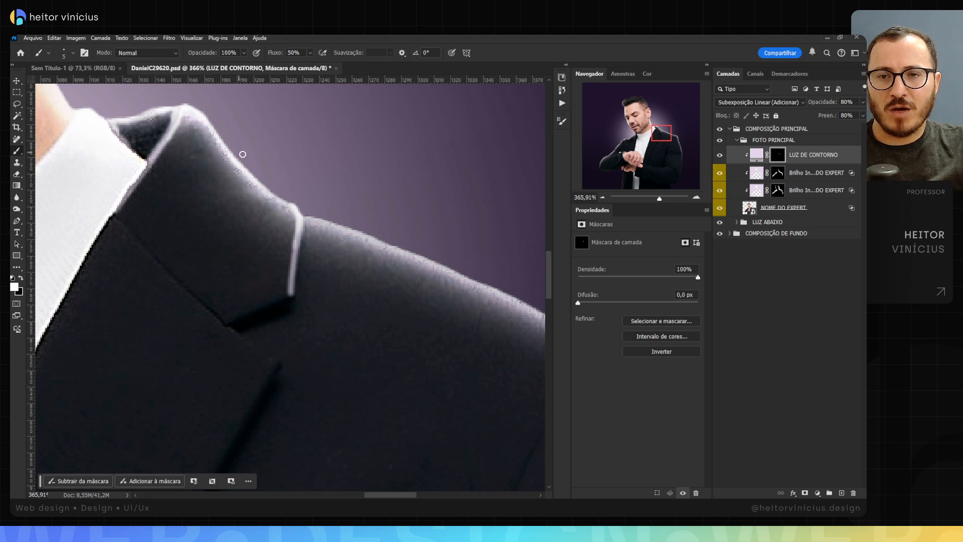
left_click_drag(327, 169, 213, 144)
left_click_drag(399, 235, 285, 170)
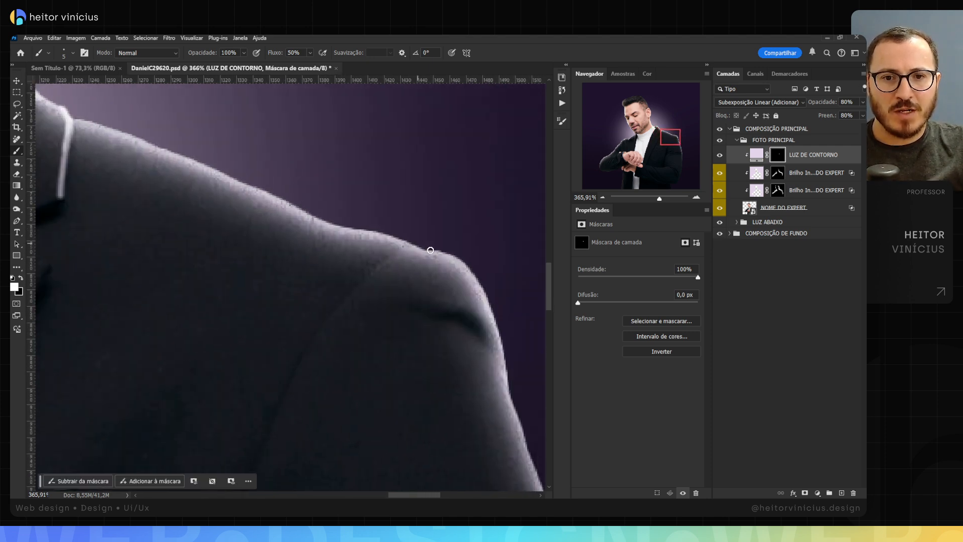
mouse_move(435, 250)
left_mouse_down()
mouse_move(384, 260)
mouse_move(347, 290)
left_mouse_up()
key("ctrl+z")
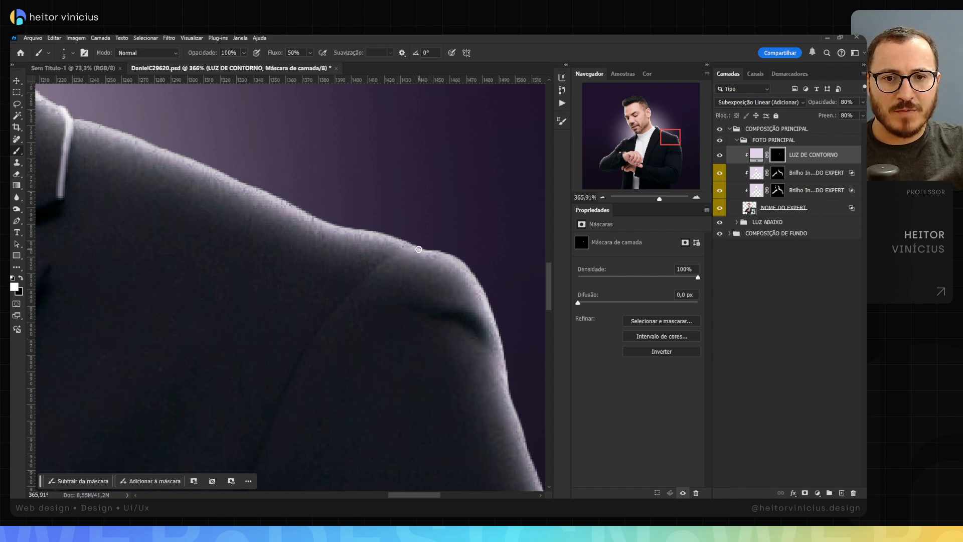
mouse_move(419, 250)
left_mouse_down()
mouse_move(370, 268)
mouse_move(333, 309)
left_mouse_up()
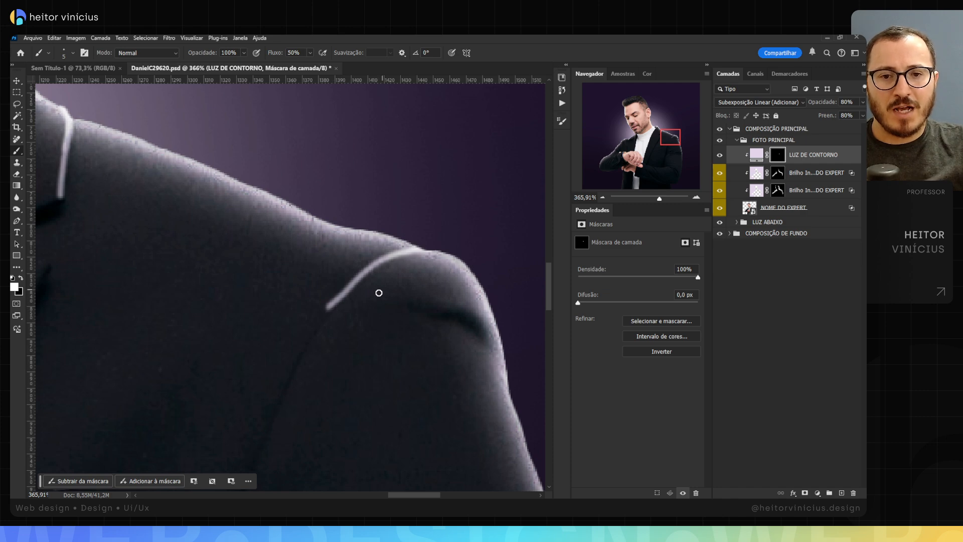
key("ctrl+z")
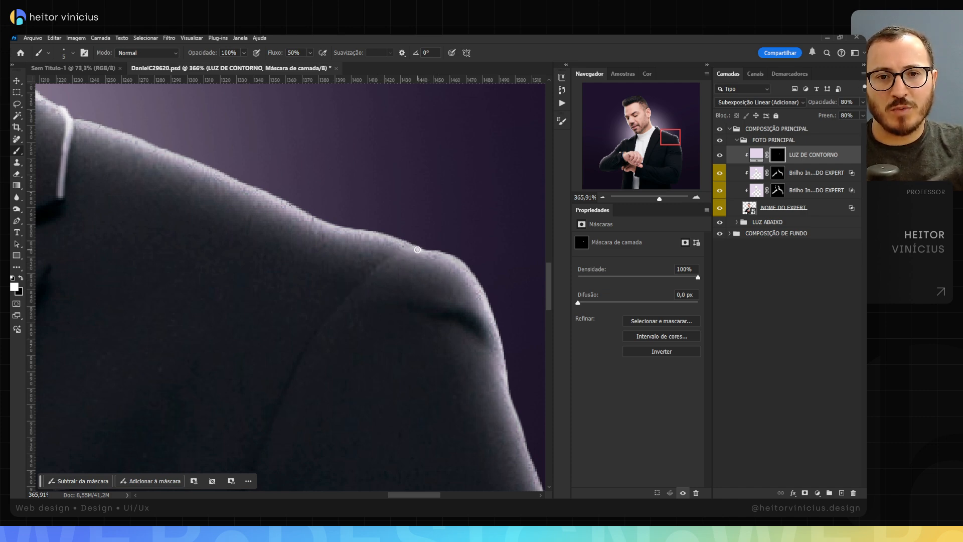
Step: Try a seam stroke and several curved light strokes across the jacket shoulder, and undo them
mouse_move(417, 249)
left_mouse_down()
mouse_move(390, 258)
mouse_move(348, 298)
left_mouse_up()
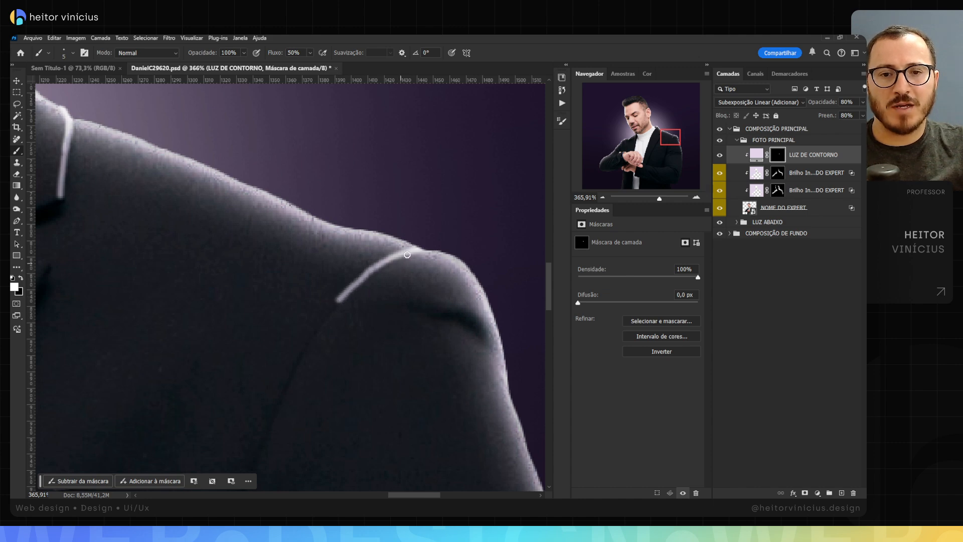
left_click_drag(322, 223, 292, 322)
left_click_drag(280, 216, 262, 344)
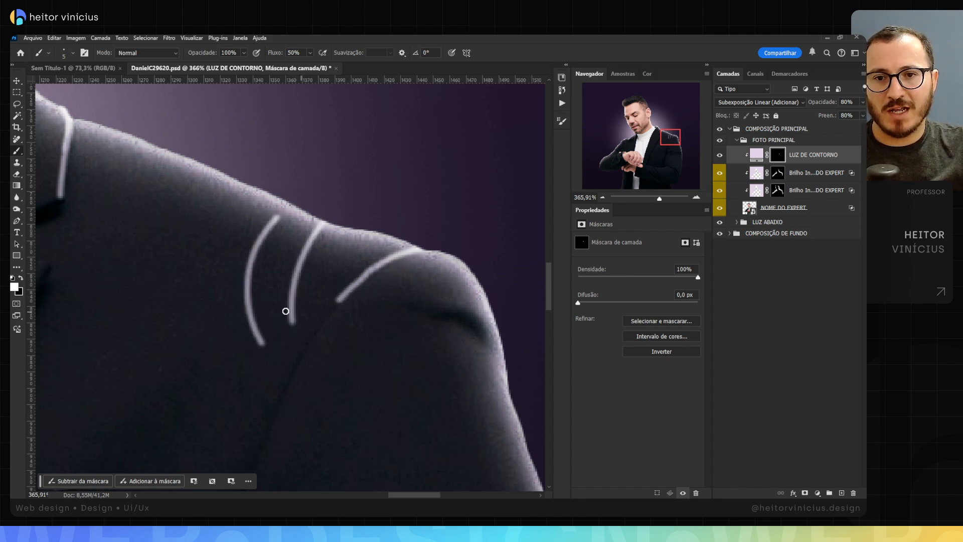
left_click_drag(244, 186, 223, 253)
left_click_drag(272, 200, 248, 251)
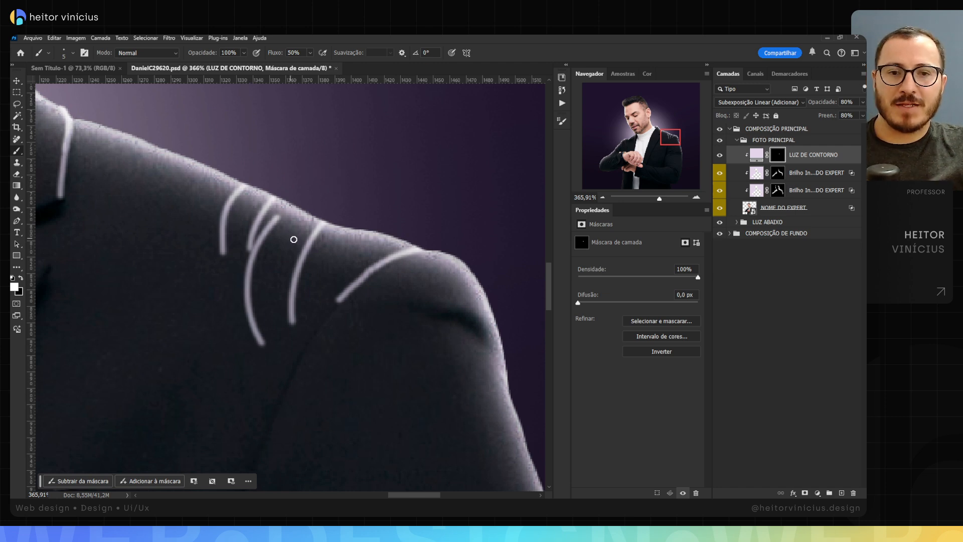
key("ctrl+z")
key("ctrl+z")
key("ctrl+z")
key("ctrl+z")
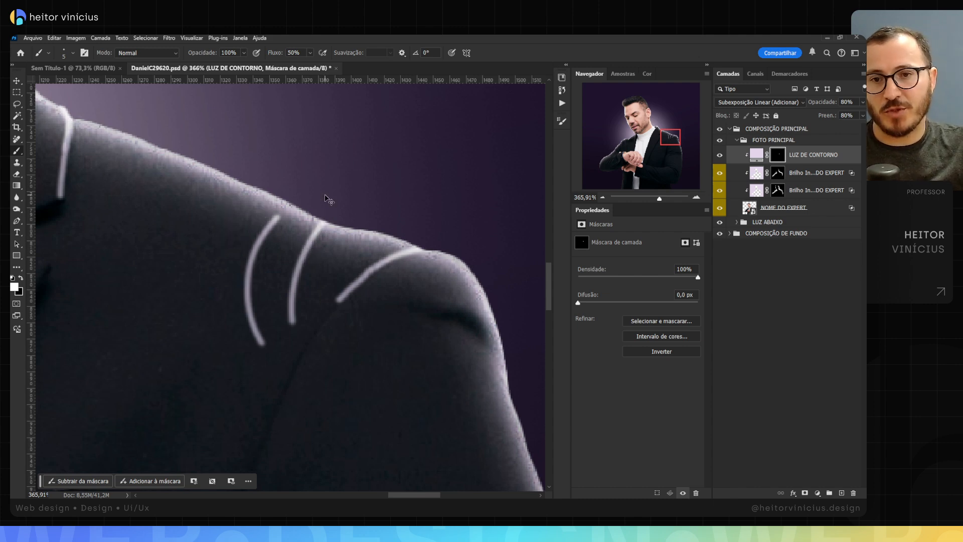
key("ctrl+z")
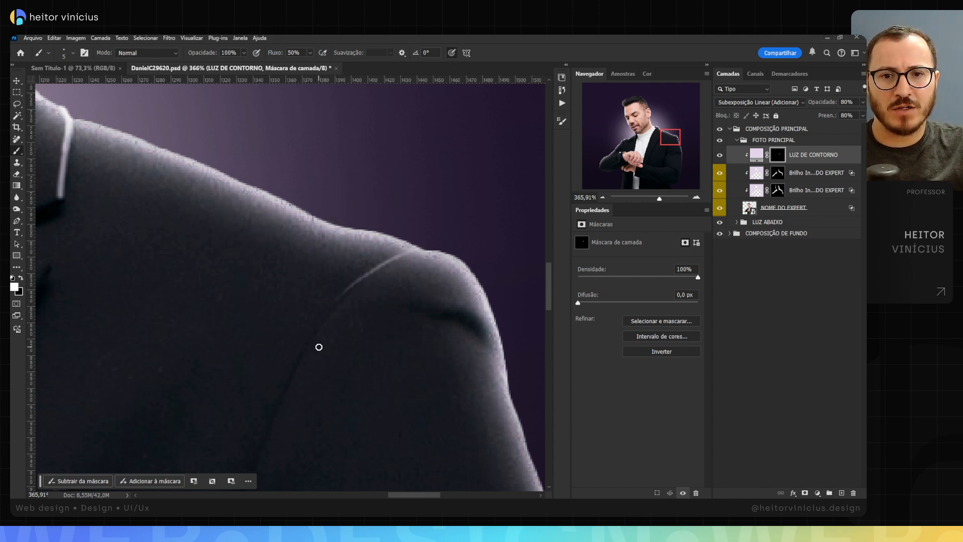
Step: Try thinner light strokes with pressure-controlled brush size along the shoulder seam, and undo them
key("ctrl+shift+z")
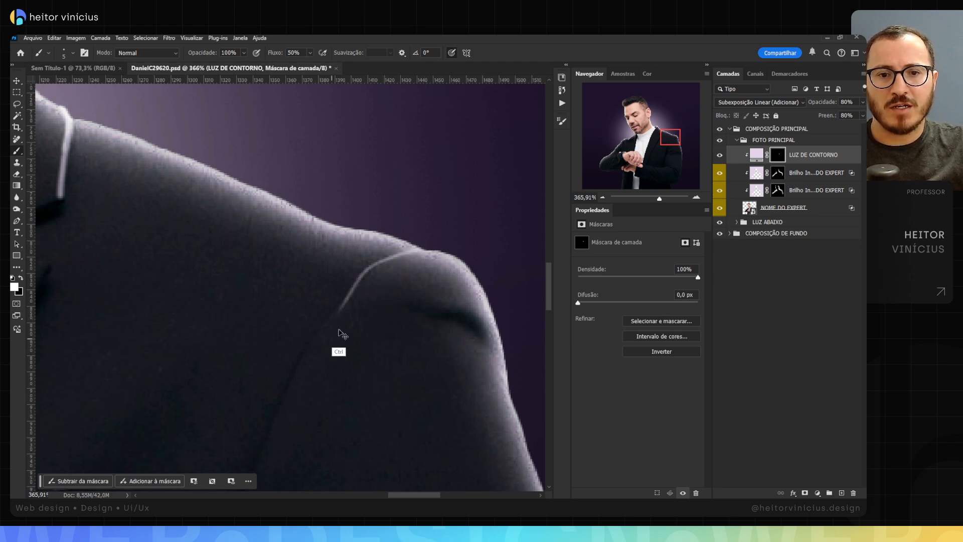
key("ctrl+z")
key("ctrl+shift+z")
key("ctrl+shift+z")
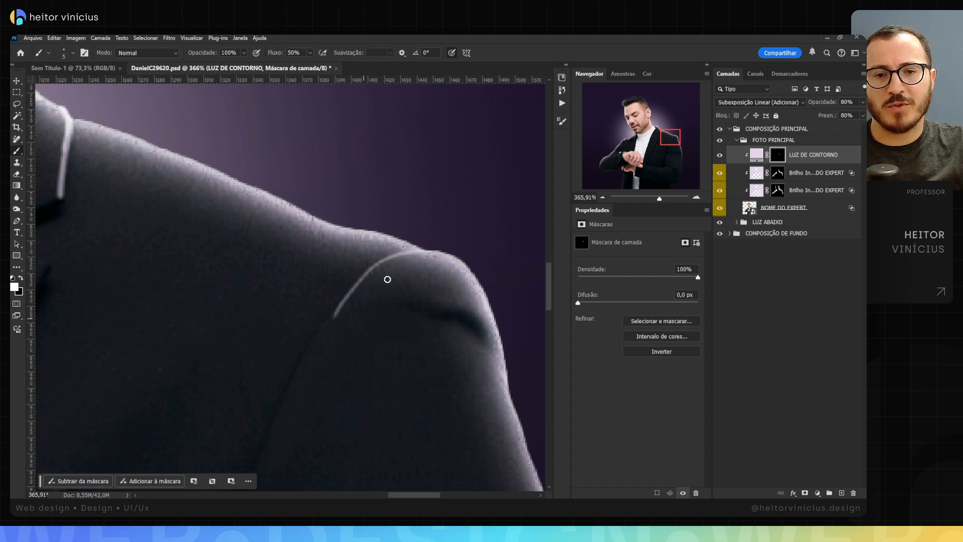
key("ctrl+z")
key("ctrl+z")
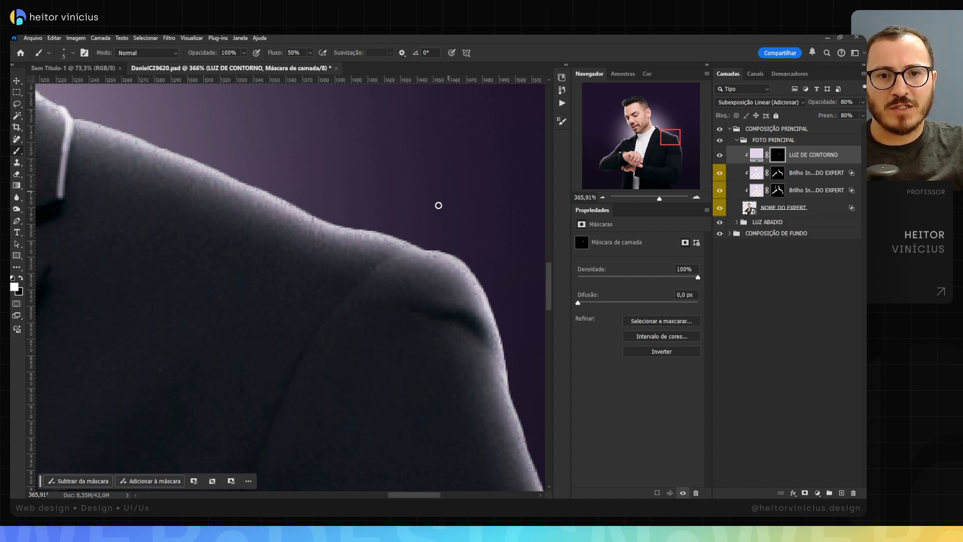
Step: Paint a tapered light stroke on the mask from the shoulder's outer edge down along the sleeve seam
mouse_move(432, 249)
left_mouse_down()
mouse_move(379, 262)
mouse_move(324, 324)
mouse_move(326, 308)
mouse_move(363, 277)
mouse_move(434, 249)
mouse_move(386, 261)
mouse_move(421, 251)
left_mouse_up()
left_click_drag(479, 269, 353, 225)
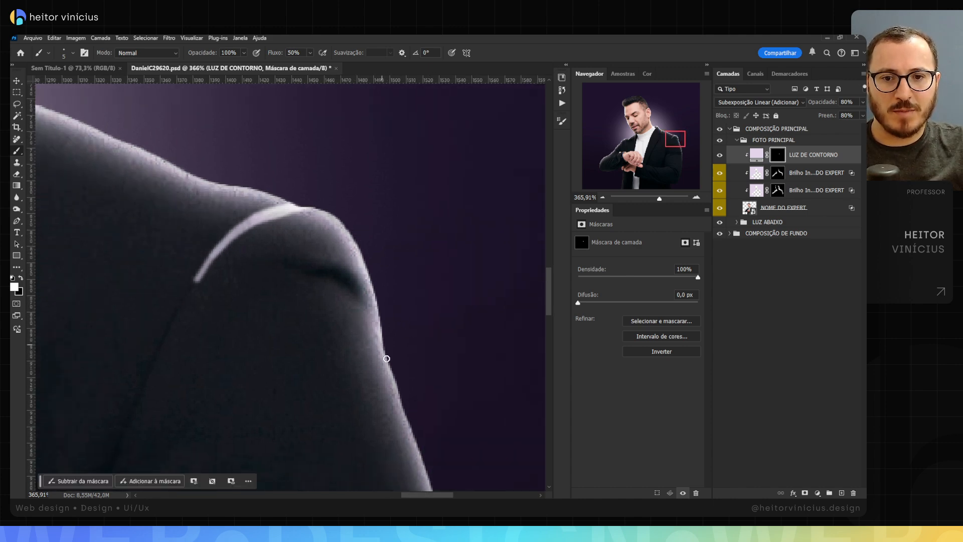
left_click_drag(386, 359, 380, 240)
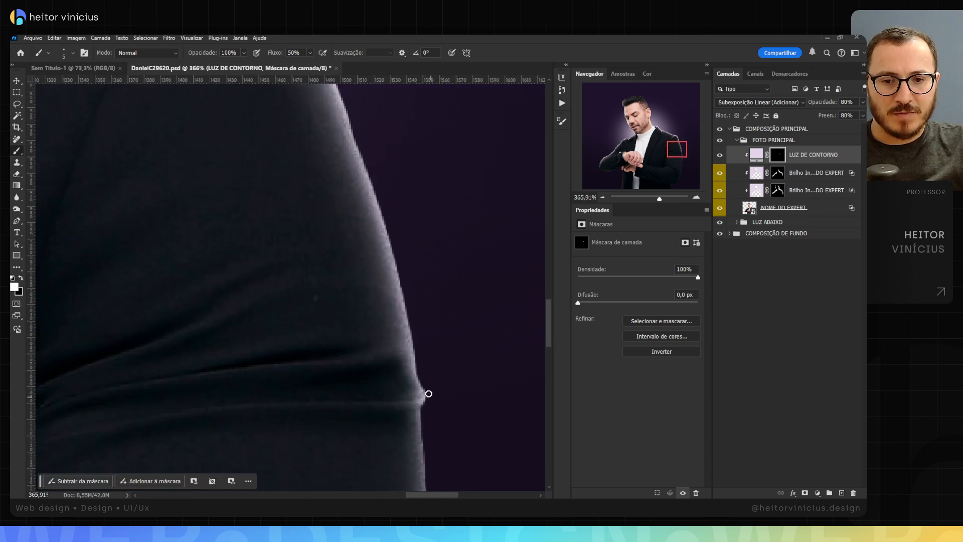
Step: Paint a short horizontal light stroke on the mask along the sleeve crease, inward from the upper arm's outer edge
left_click_drag(422, 404, 355, 406)
key("ctrl+z")
key("z")
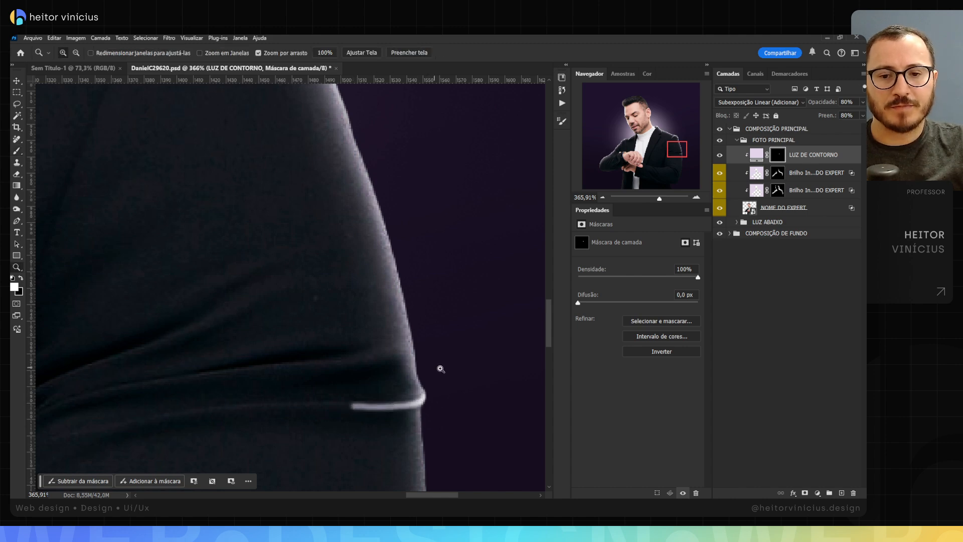
mouse_move(438, 368)
left_mouse_down()
mouse_move(408, 374)
mouse_move(337, 309)
left_mouse_up()
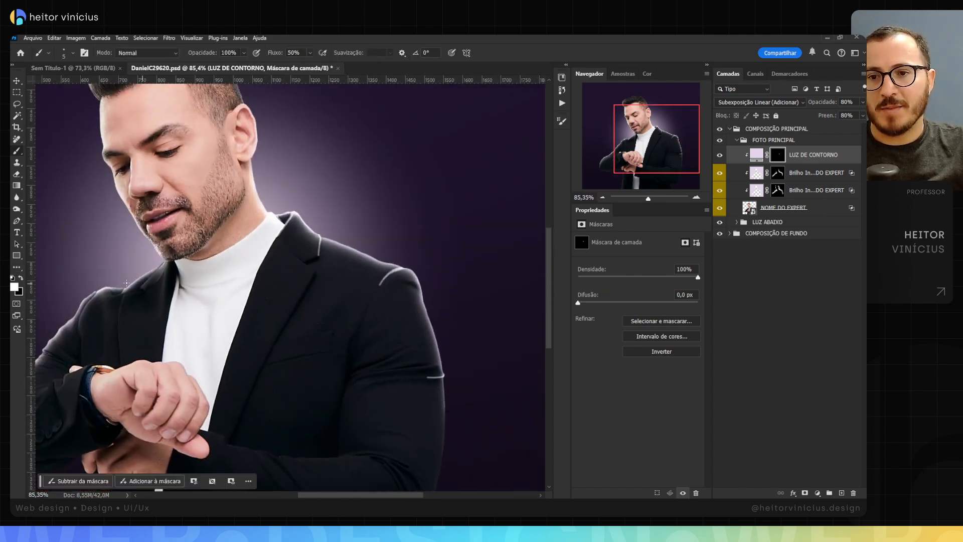
Step: Paint light strokes on the mask down the jacket collar beside the chin and along the underside of the jaw
key("z")
mouse_move(126, 283)
left_mouse_down()
mouse_move(165, 281)
mouse_move(234, 242)
left_mouse_up()
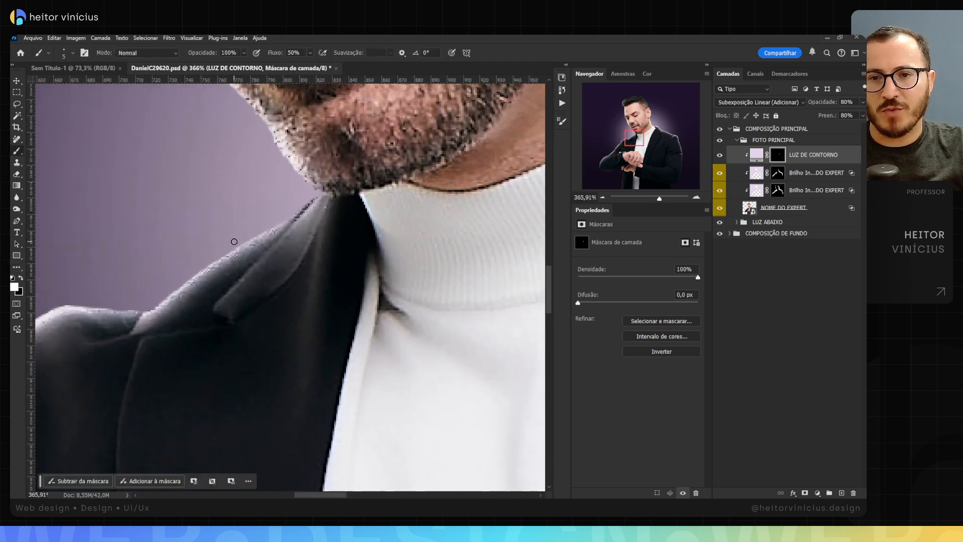
left_click_drag(298, 208, 161, 303)
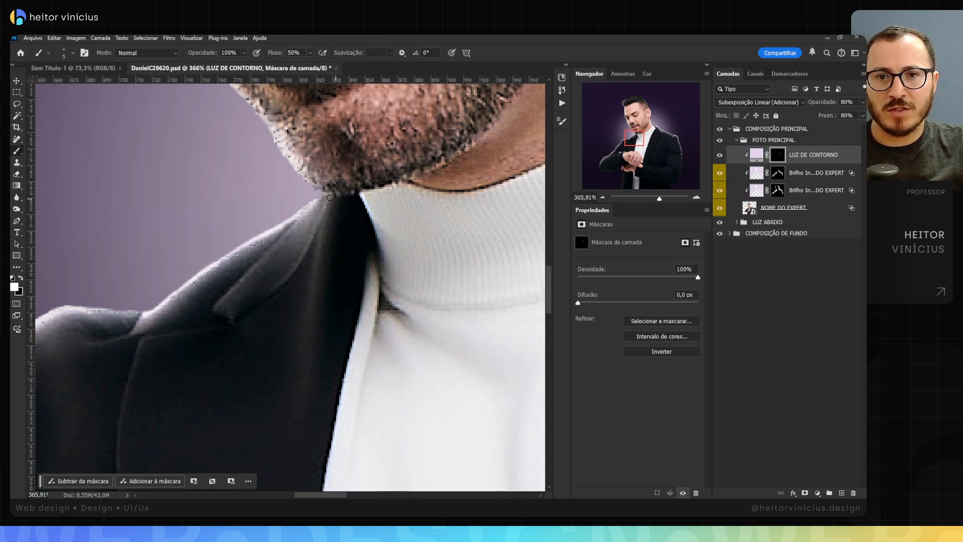
left_click_drag(330, 195, 326, 212)
left_click(317, 271, "shift")
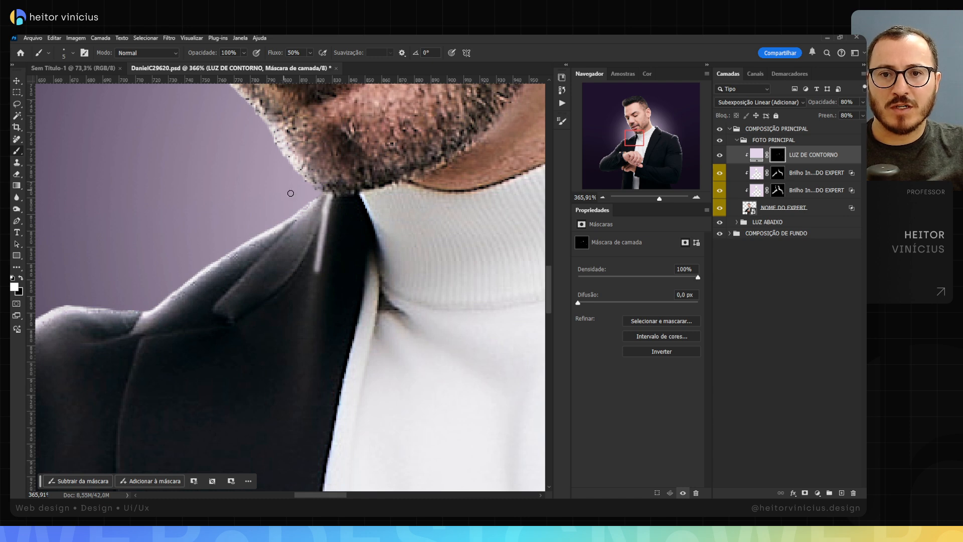
mouse_move(333, 191)
left_mouse_down()
mouse_move(419, 171)
mouse_move(458, 149)
left_mouse_up()
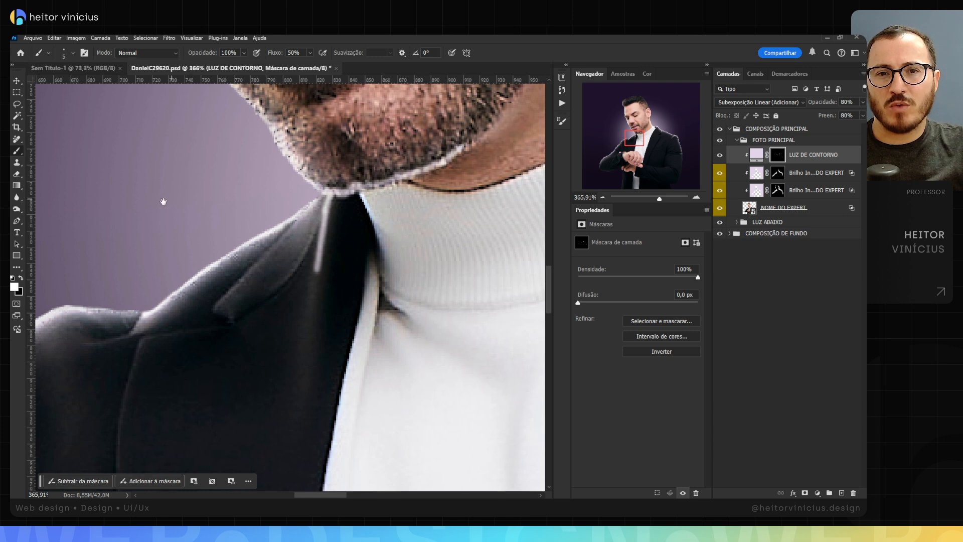
Step: Paint short light strokes on the mask over the elbow creases along the outer edge of the watch arm's sleeve
left_click_drag(164, 203, 274, 203)
mouse_move(275, 299)
left_mouse_down()
mouse_move(248, 329)
mouse_move(274, 304)
mouse_move(150, 305)
mouse_move(241, 210)
left_mouse_up()
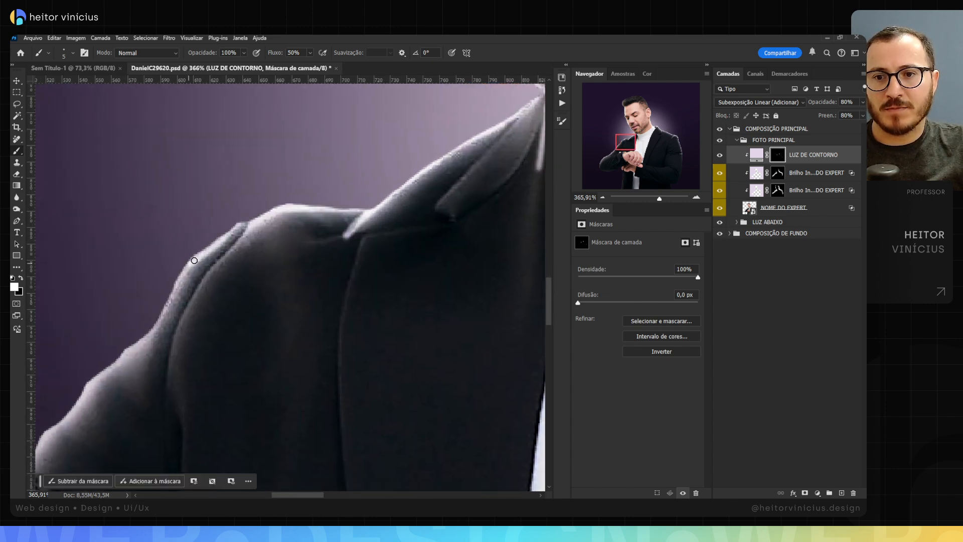
mouse_move(241, 224)
left_mouse_down()
mouse_move(193, 256)
mouse_move(151, 251)
left_mouse_up()
left_click_drag(143, 290, 224, 218)
left_click_drag(202, 269, 281, 264)
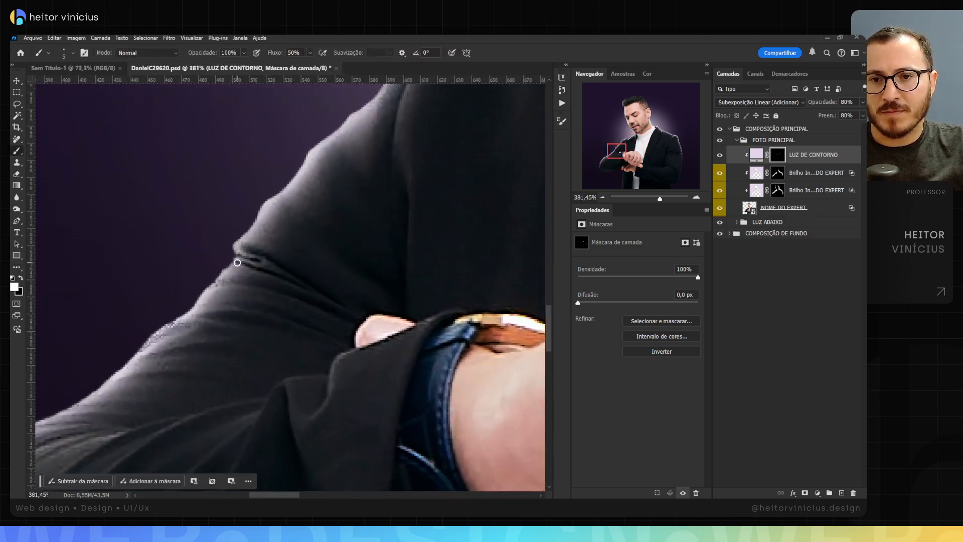
left_click_drag(232, 245, 276, 244)
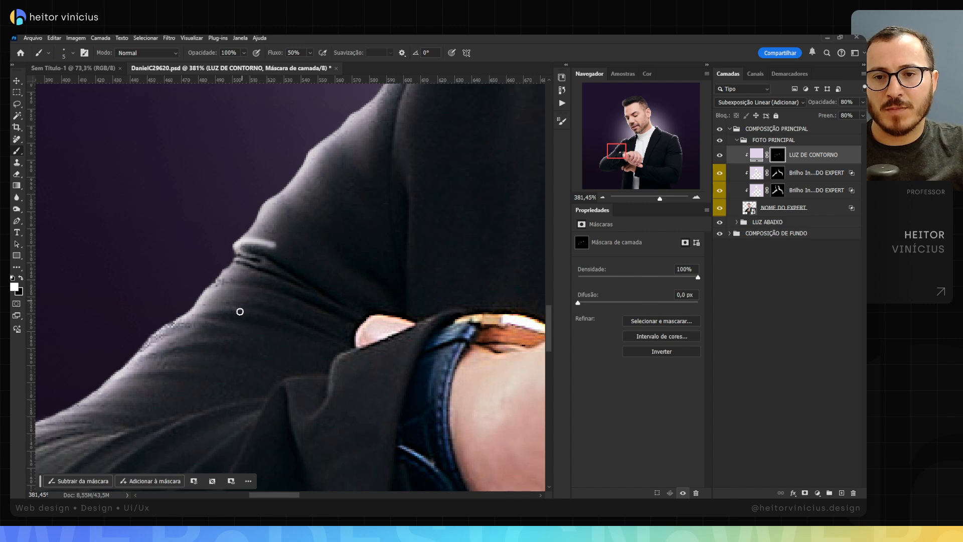
left_click_drag(215, 290, 244, 279)
left_click_drag(198, 305, 281, 271)
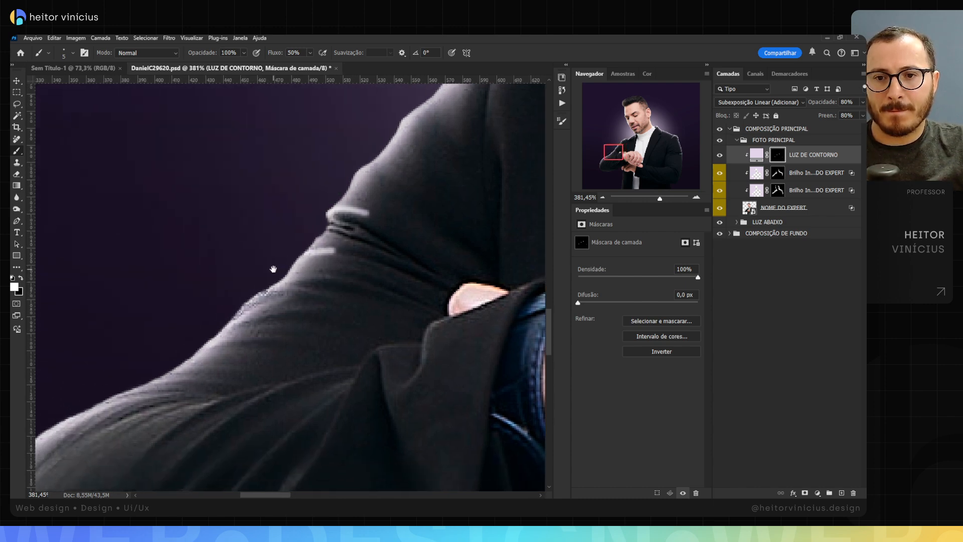
left_click_drag(235, 314, 292, 289)
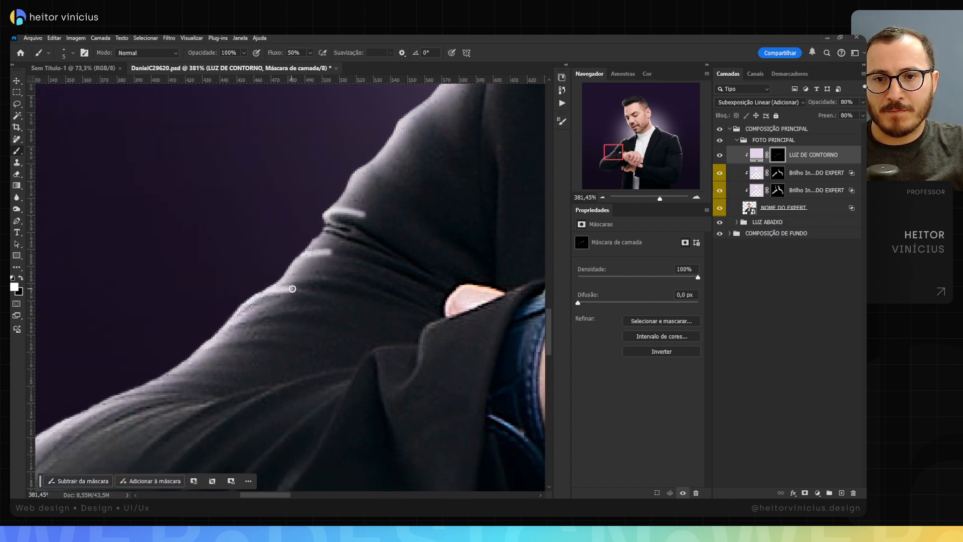
Step: Paint long curved light strokes on the mask along the forearm folds of the watch arm's sleeve
left_click_drag(188, 318, 285, 229)
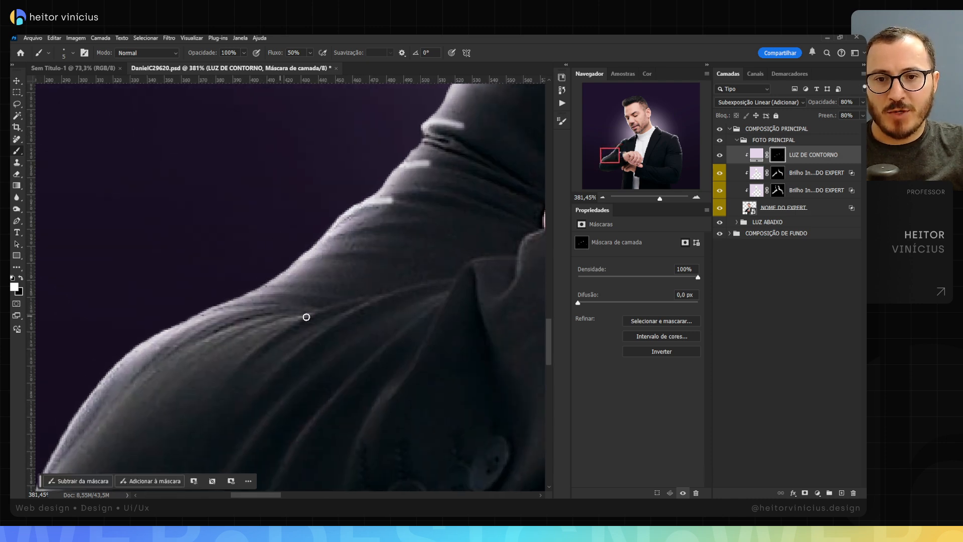
mouse_move(451, 282)
left_mouse_down()
mouse_move(420, 282)
mouse_move(335, 317)
left_mouse_up()
mouse_move(386, 293)
left_mouse_down()
mouse_move(286, 322)
mouse_move(318, 311)
mouse_move(208, 326)
left_mouse_up()
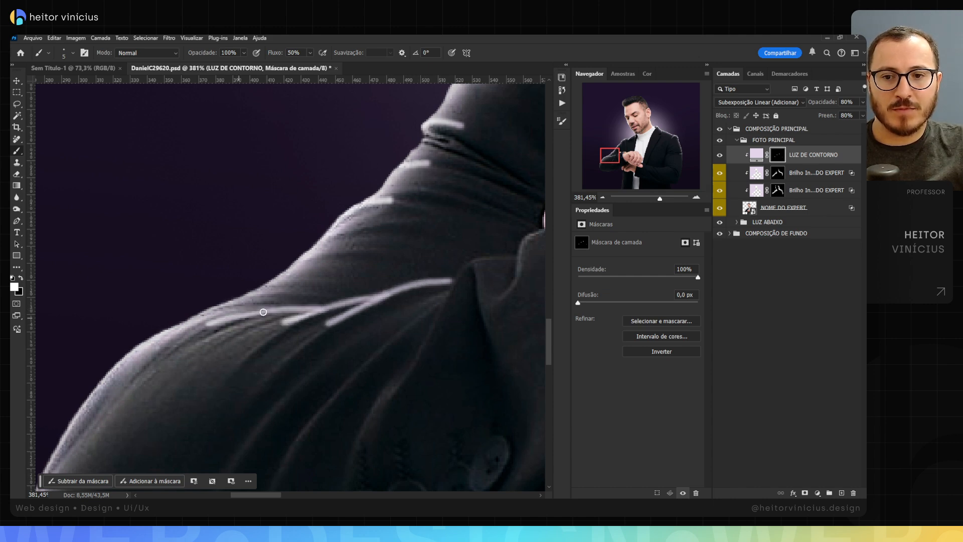
mouse_move(430, 292)
left_mouse_down()
mouse_move(314, 303)
mouse_move(333, 306)
mouse_move(357, 271)
mouse_move(393, 268)
left_mouse_up()
mouse_move(395, 301)
left_mouse_down()
mouse_move(407, 253)
mouse_move(440, 241)
mouse_move(357, 256)
left_mouse_up()
Step: Paint a thin light line on the mask along the shadowed edge of the nose, from the bridge to the nostril
key("z")
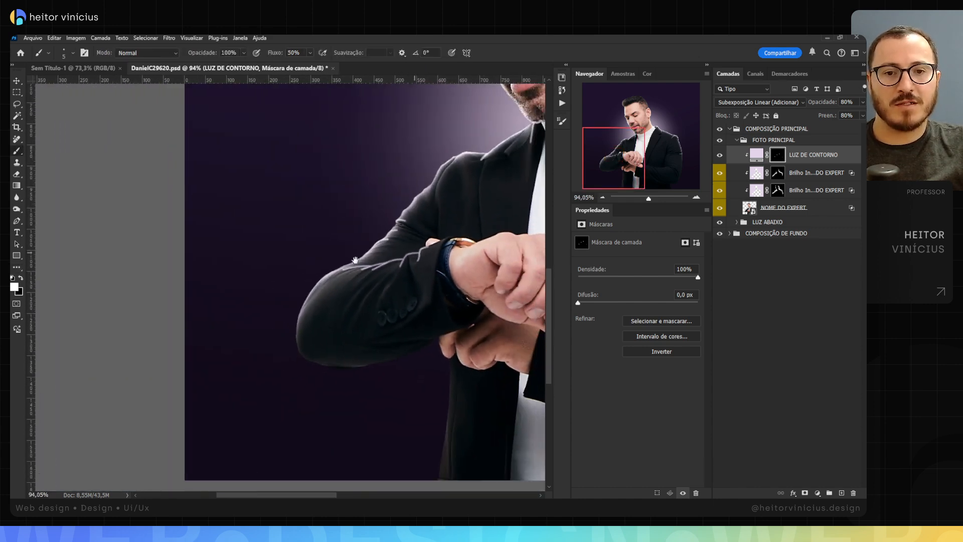
left_click_drag(427, 246, 231, 284)
left_click_drag(333, 285, 249, 363)
left_click_drag(239, 175, 285, 261)
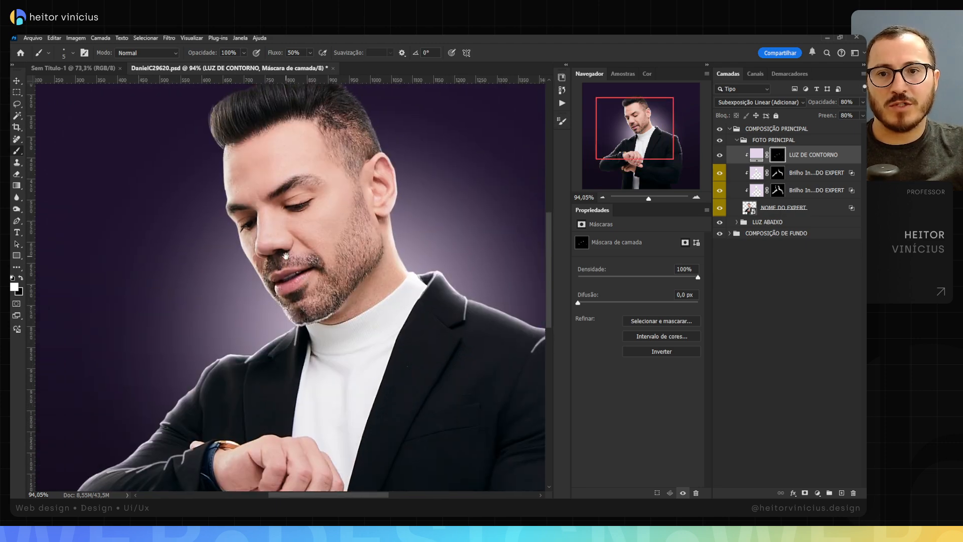
key("z")
left_click_drag(242, 225, 289, 221)
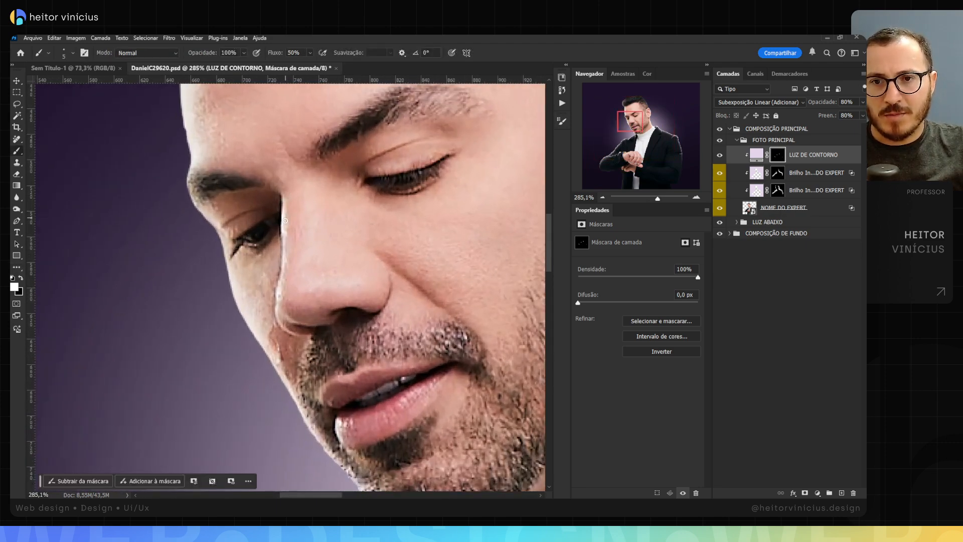
left_click(283, 235, "shift")
left_click(280, 273, "shift")
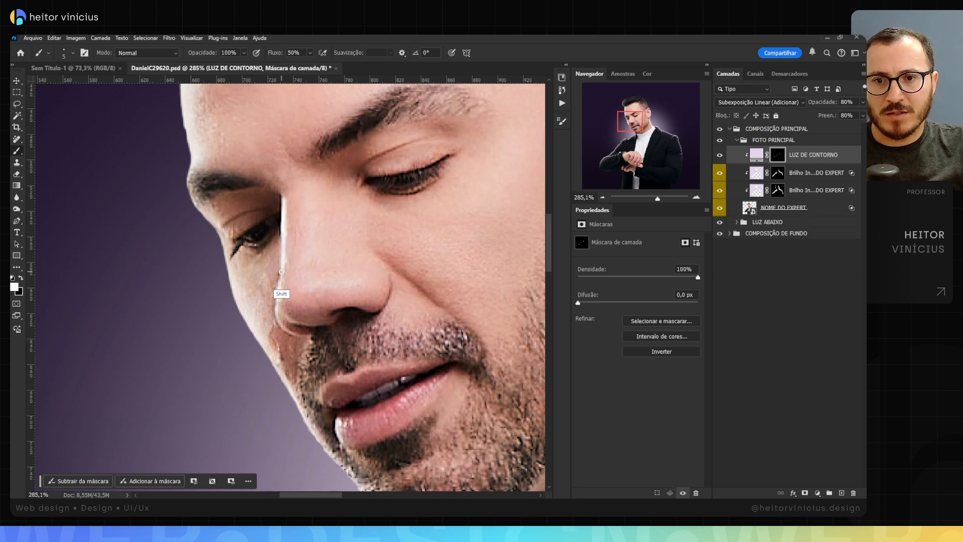
left_click(278, 304, "shift")
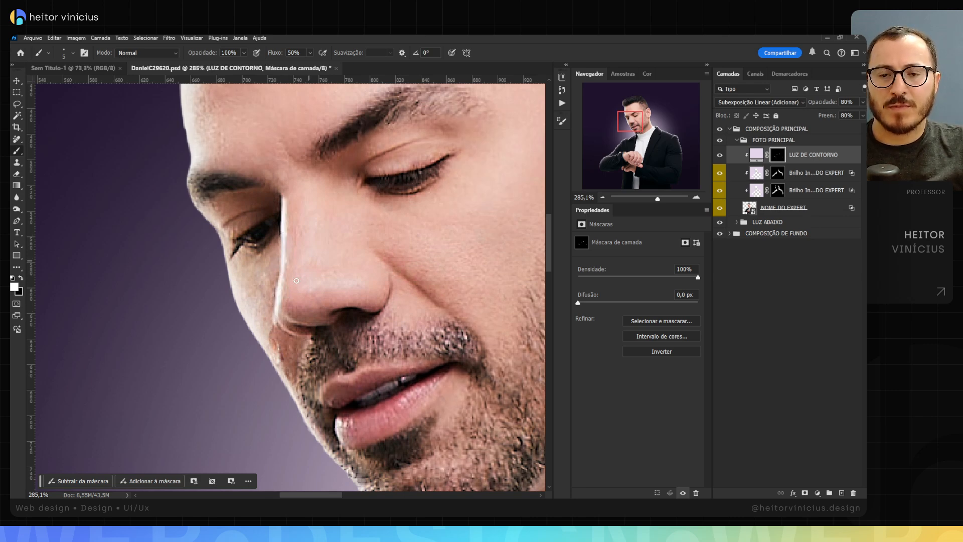
key("ctrl+z")
left_click(278, 322, "shift")
Step: Paint black on the mask with a soft brush at 3% flow to fade the highlights on the nose and collar
key("z")
mouse_move(331, 261)
left_mouse_down()
mouse_move(310, 267)
mouse_move(300, 255)
mouse_move(318, 245)
left_mouse_up()
key("b")
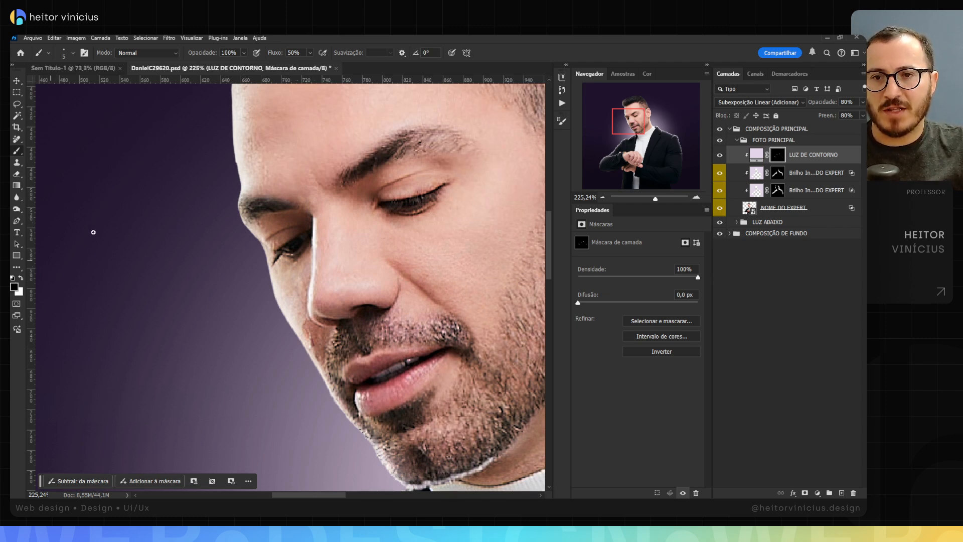
left_click_drag(239, 195, 276, 194)
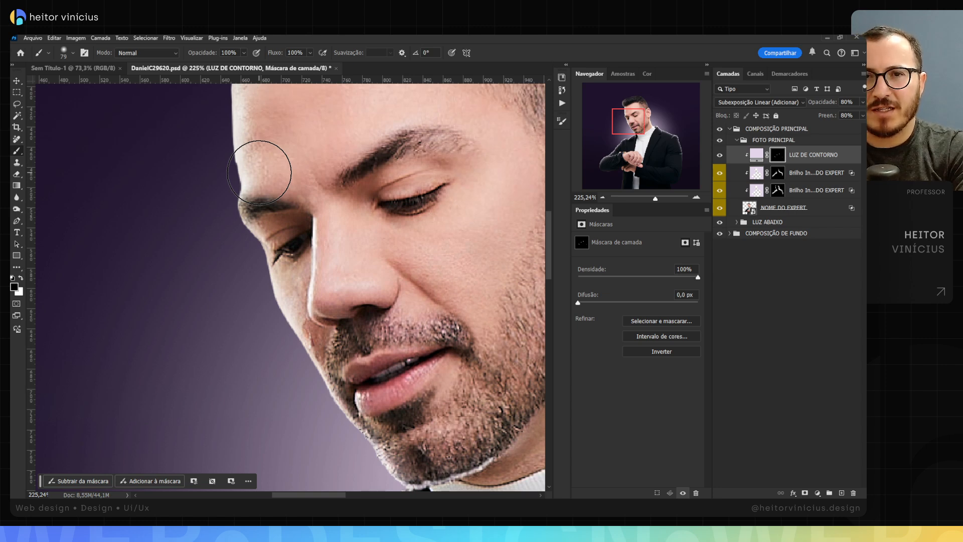
key("shift+0")
key("shift+3")
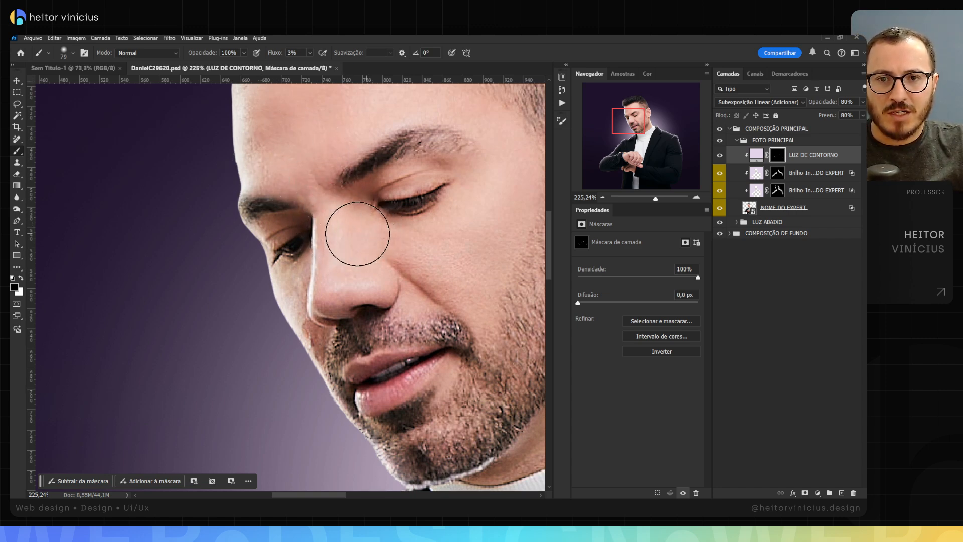
left_click_drag(360, 228, 331, 233)
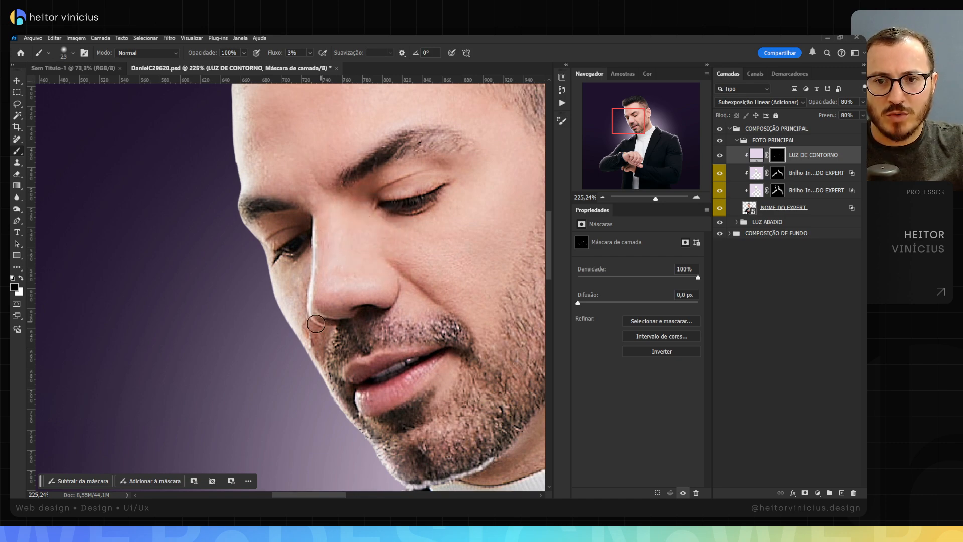
left_click_drag(384, 310, 325, 219)
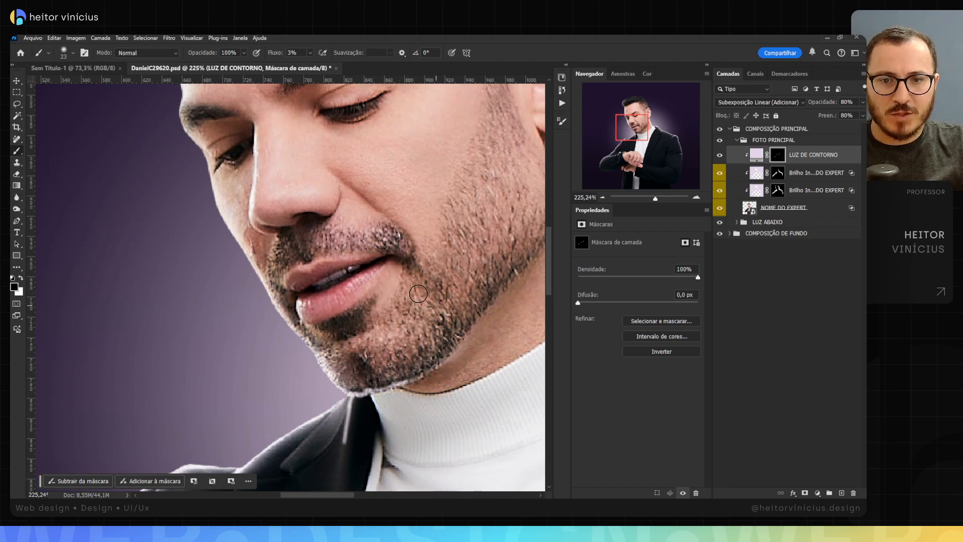
left_click_drag(434, 351, 414, 228)
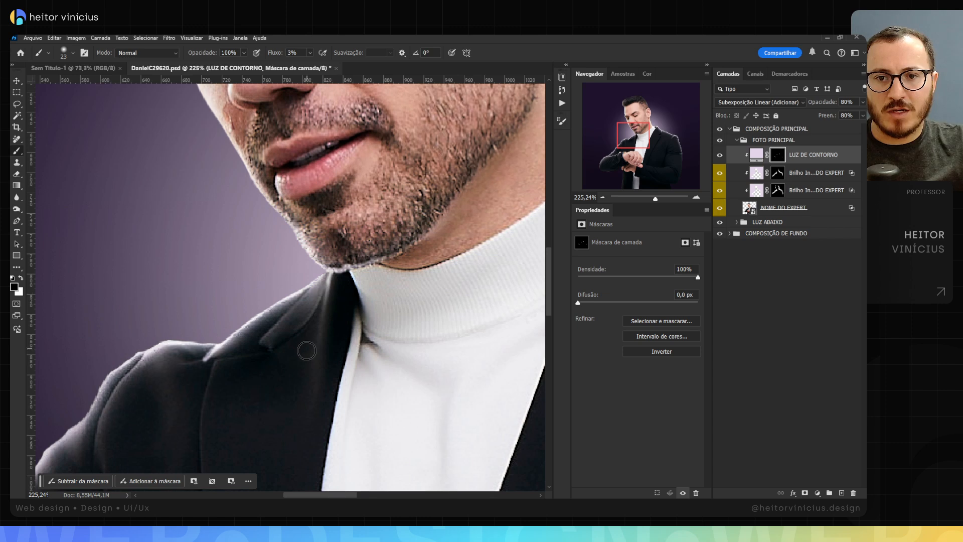
Step: Fade the light strokes on the watch arm's elbow creases and forearm folds with the black 3% flow brush
left_click_drag(301, 362, 402, 271)
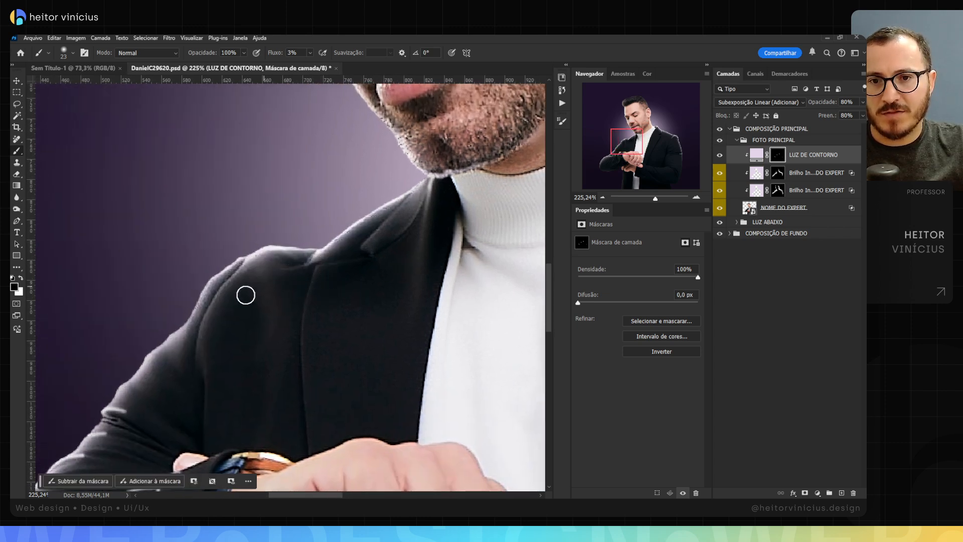
scroll(308, 273, "down", 5)
scroll(307, 273, "left", 4)
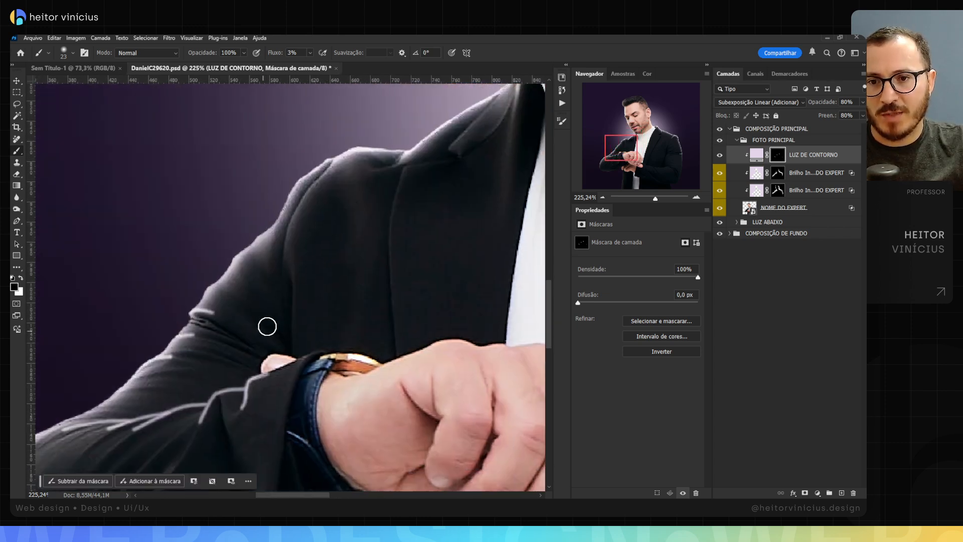
scroll(215, 351, "down", 2)
scroll(215, 351, "left", 4)
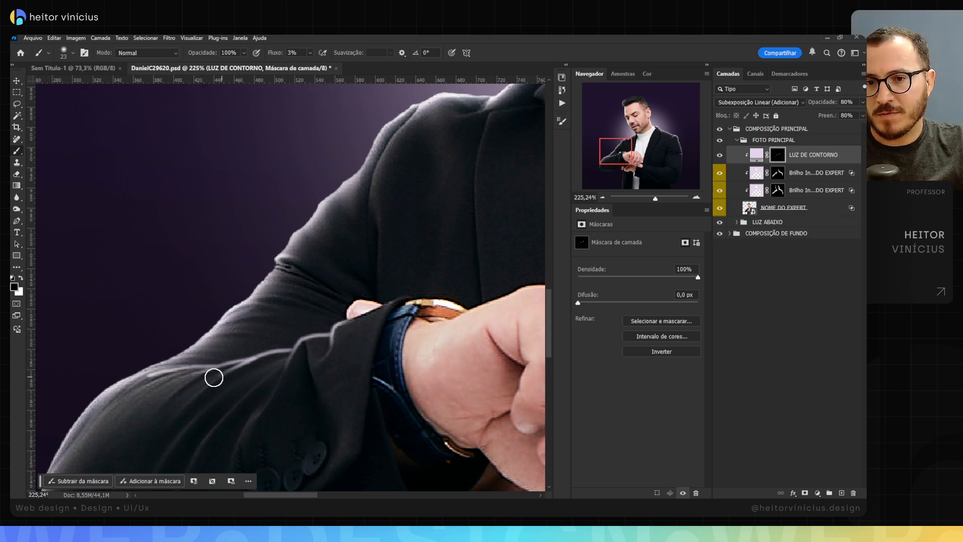
scroll(230, 398, "down", 5)
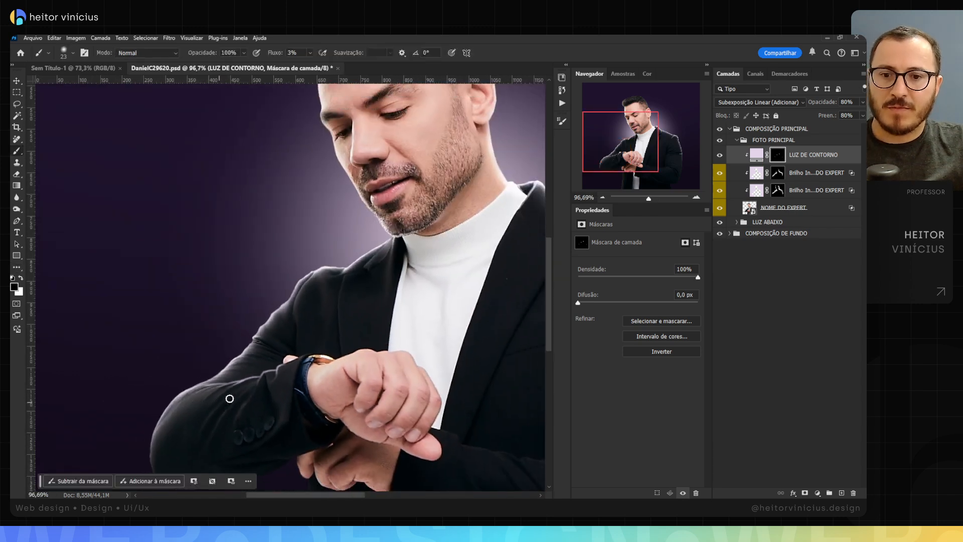
Step: Fade the highlights on the other shoulder's seam and collar notch using a 51 px black brush at 3% flow
left_click_drag(363, 338, 253, 327)
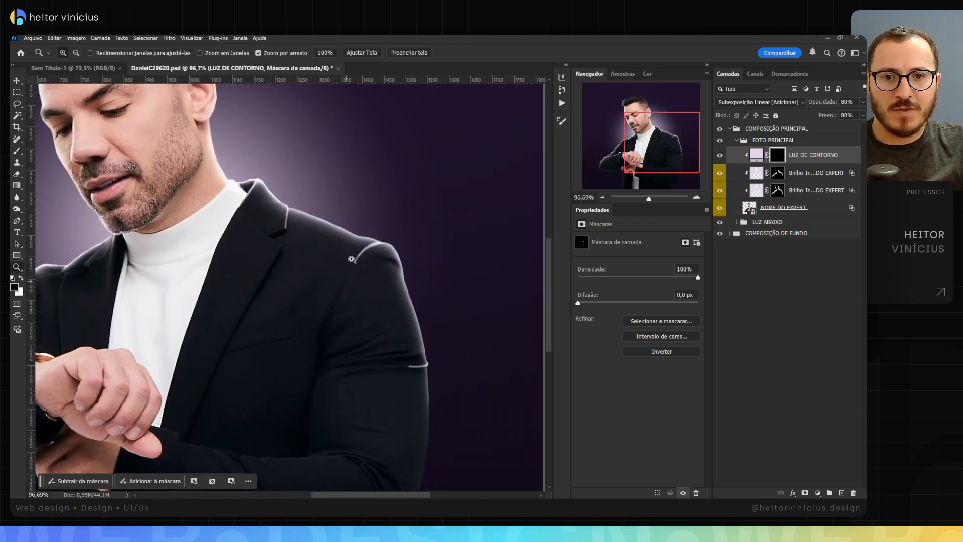
mouse_move(354, 257)
left_mouse_down()
mouse_move(381, 256)
mouse_move(361, 277)
left_mouse_up()
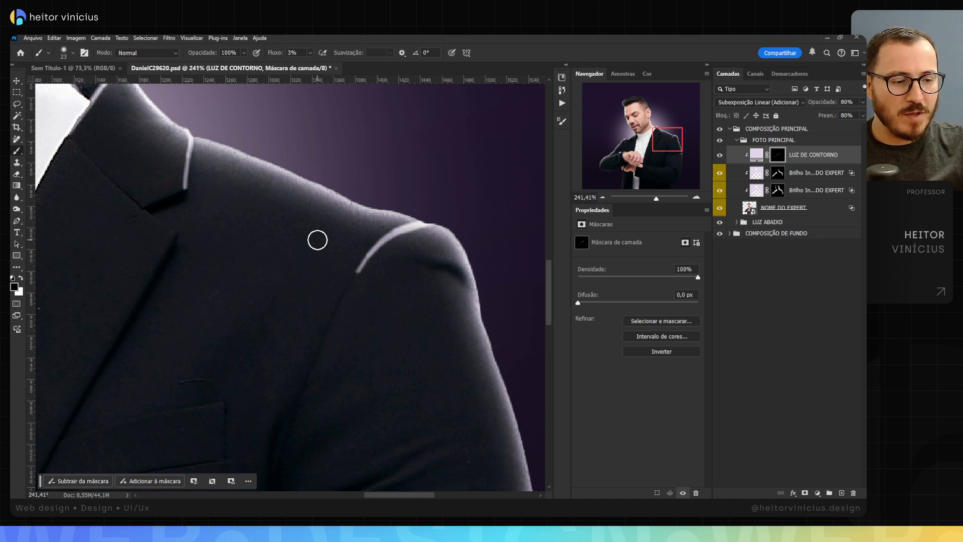
left_click_drag(343, 289, 355, 284)
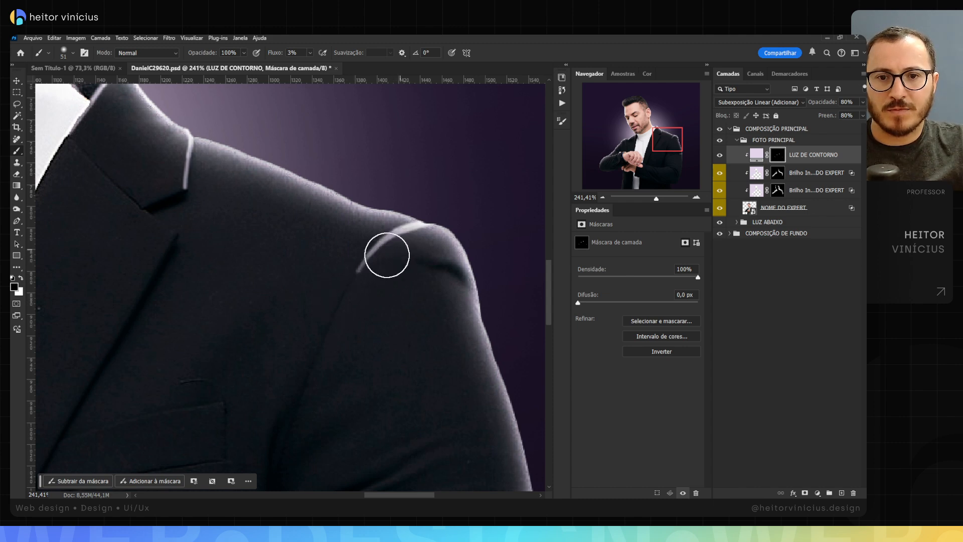
mouse_move(387, 255)
left_mouse_down()
mouse_move(342, 284)
mouse_move(395, 249)
mouse_move(337, 293)
mouse_move(356, 268)
mouse_move(373, 261)
mouse_move(353, 280)
mouse_move(408, 260)
mouse_move(392, 245)
mouse_move(369, 259)
left_mouse_up()
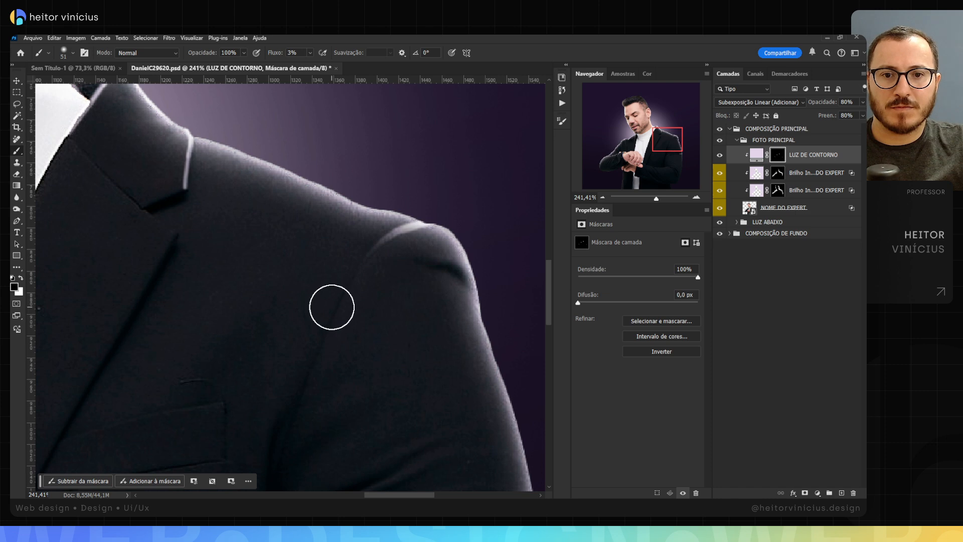
mouse_move(196, 202)
left_mouse_down()
mouse_move(175, 154)
mouse_move(186, 200)
mouse_move(184, 167)
mouse_move(160, 190)
mouse_move(227, 244)
left_mouse_up()
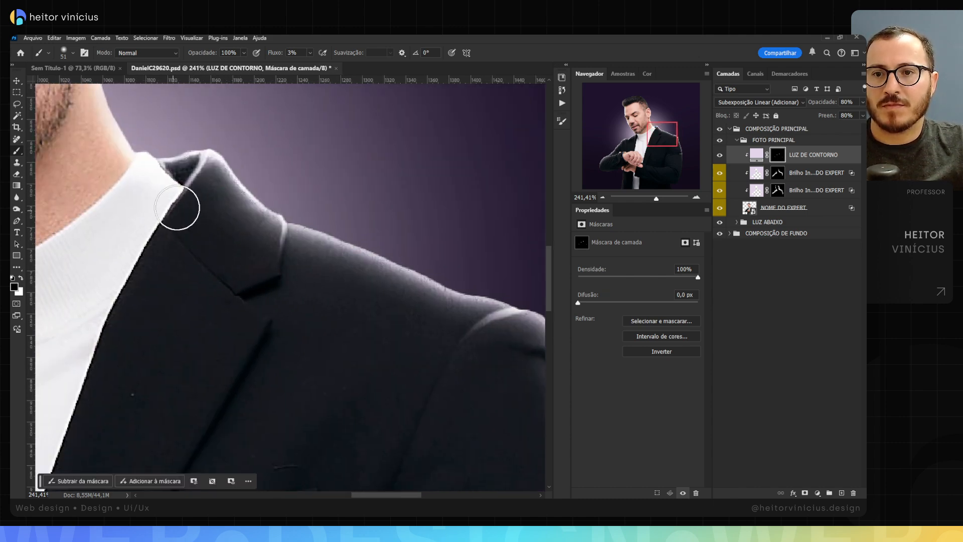
left_click_drag(224, 215, 166, 224)
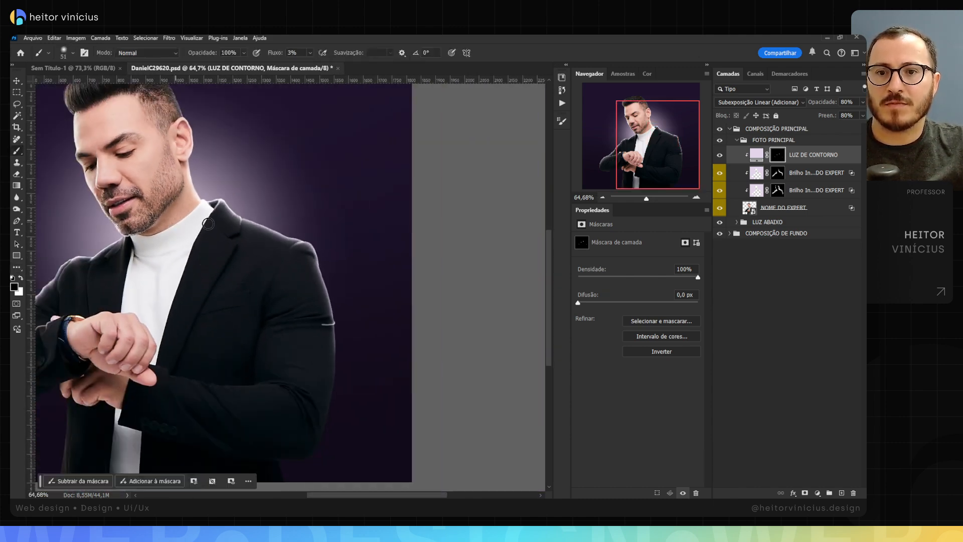
Step: Fade the inner end of the light stroke on the upper sleeve crease below that shoulder
left_click_drag(315, 343, 375, 346)
left_click_drag(356, 276, 332, 284)
left_click_drag(271, 198, 280, 349)
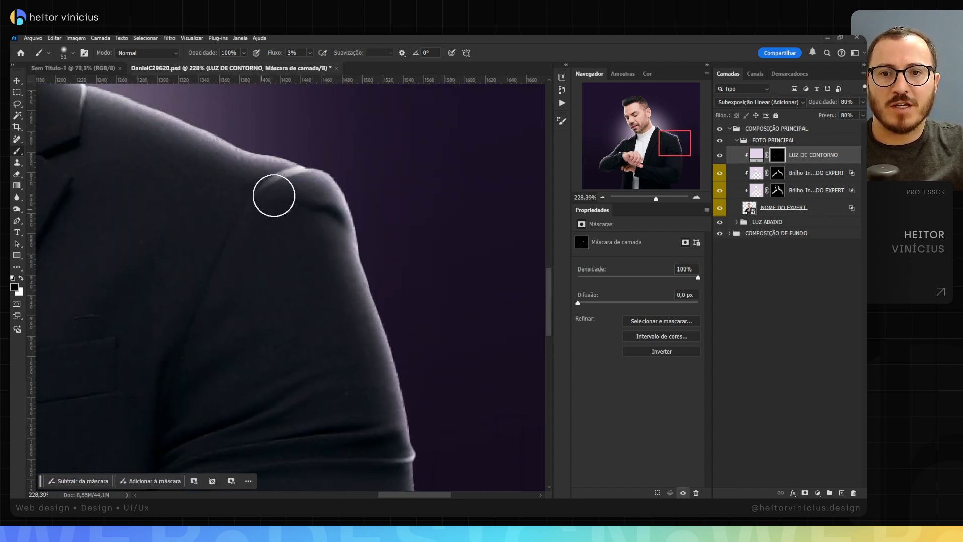
Step: Soften the remaining light stroke at the outer shoulder seam with the 51 px black mask brush at 3% flow
left_click_drag(289, 183, 278, 197)
mouse_move(287, 240)
left_mouse_down()
mouse_move(243, 243)
mouse_move(224, 232)
mouse_move(338, 248)
mouse_move(306, 232)
left_mouse_up()
left_click_drag(303, 157, 372, 172)
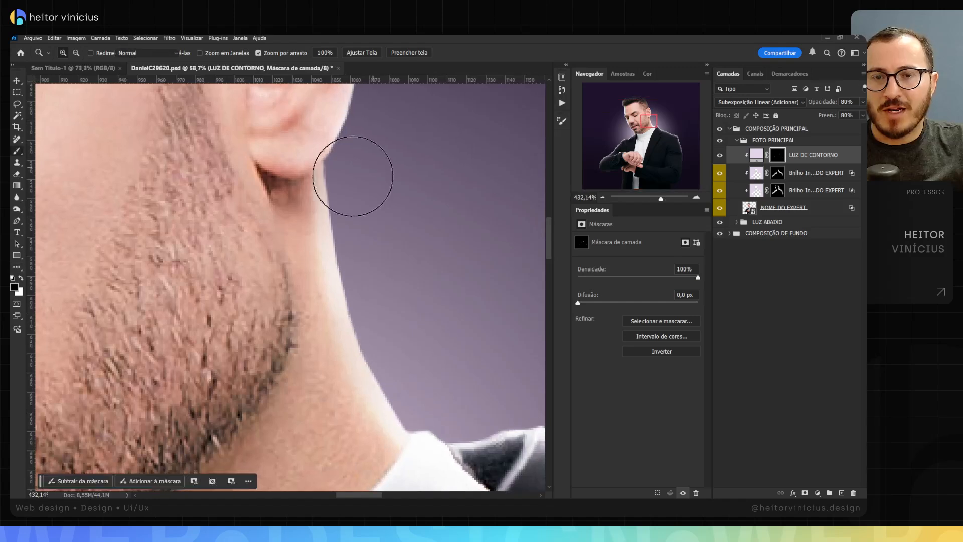
Step: Paint a thin highlight along the earlobe's lower edge on the LUZ DE CONTORNO mask with a 5 px white brush at 50% flow
key("x")
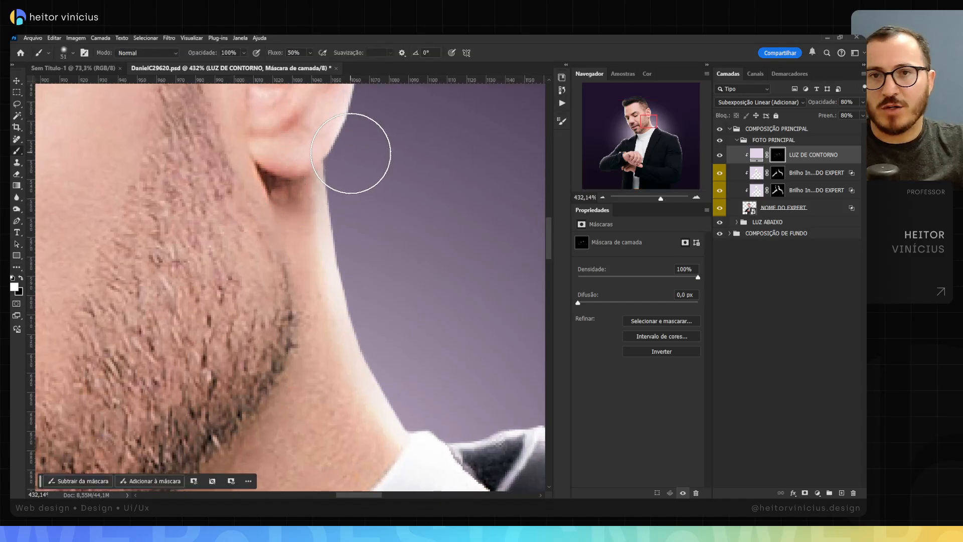
key("shift+5")
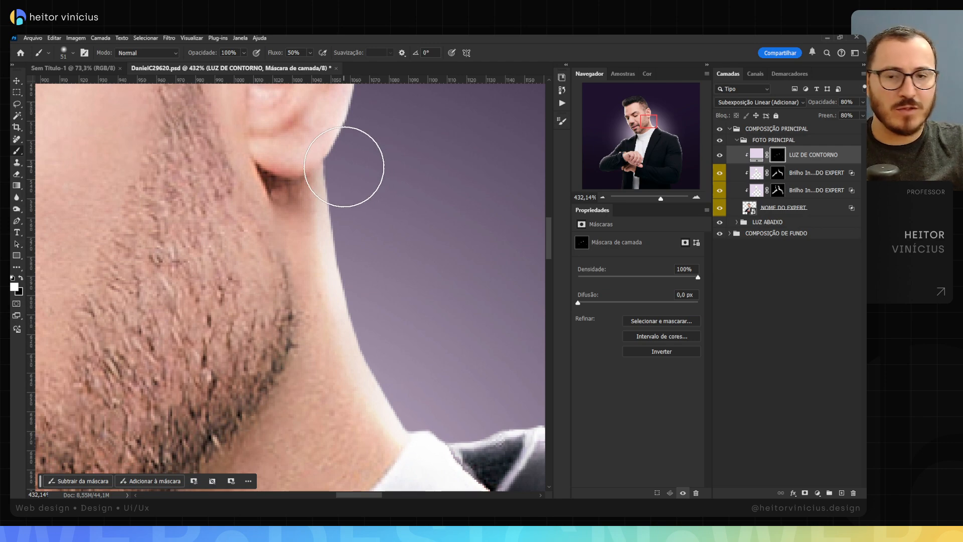
mouse_move(370, 163)
left_mouse_down()
mouse_move(319, 174)
mouse_move(297, 166)
left_mouse_up()
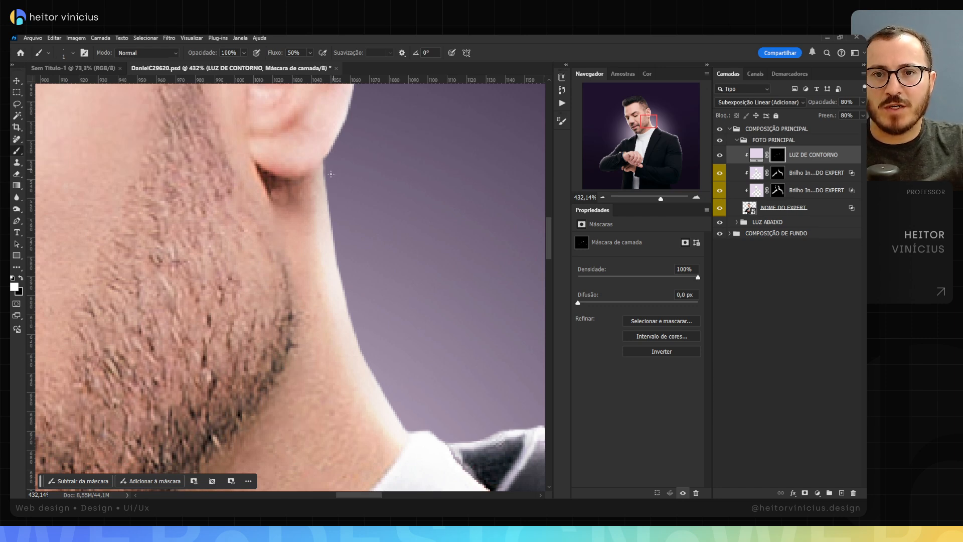
right_click(343, 153)
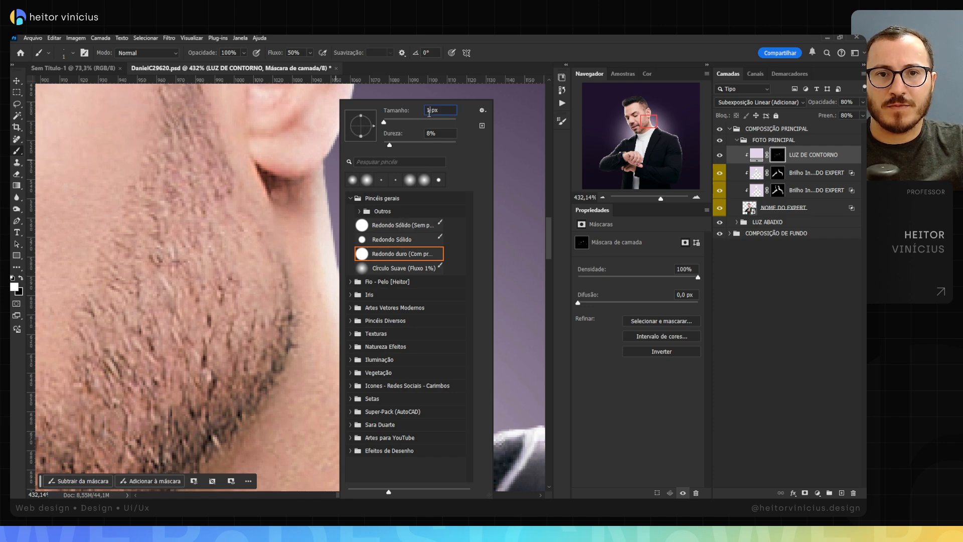
type("0")
key("Return")
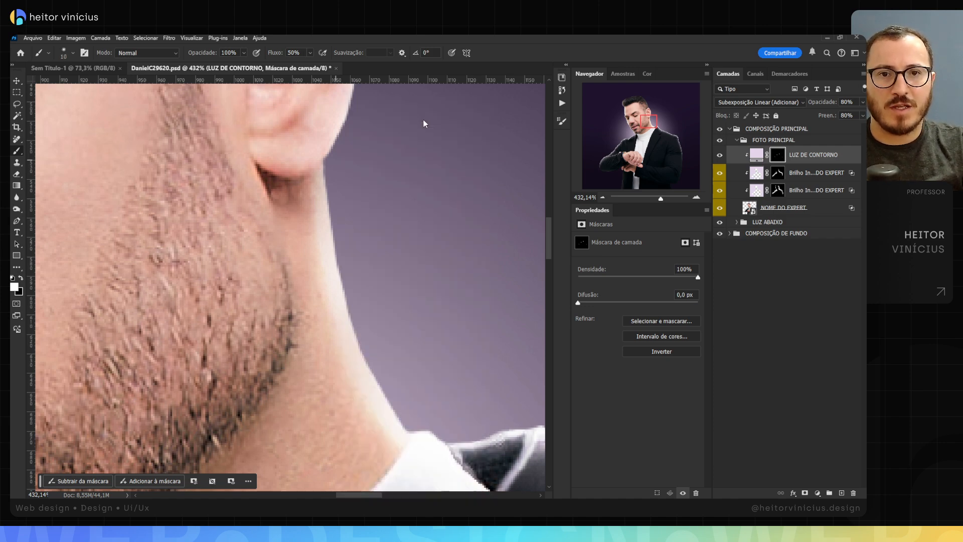
right_click(355, 147)
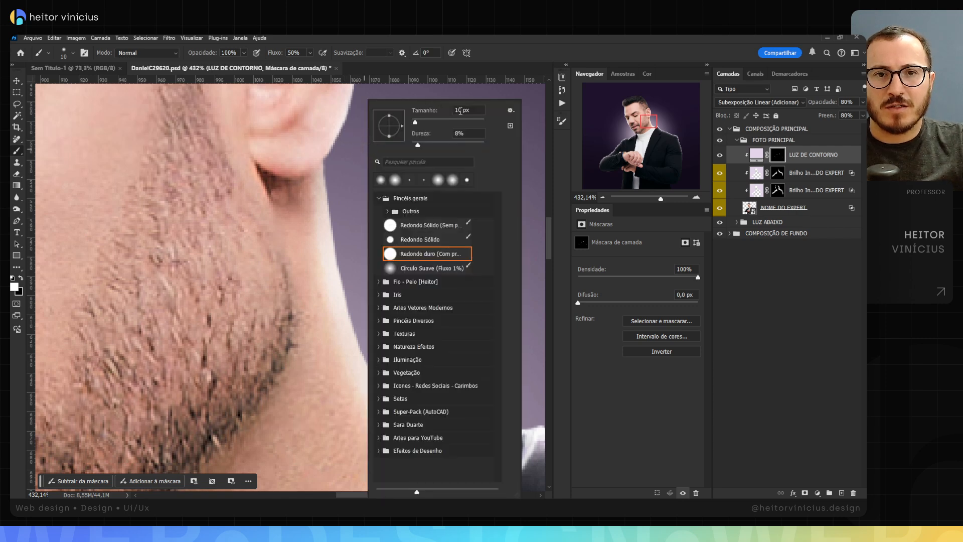
type("5")
key("Return")
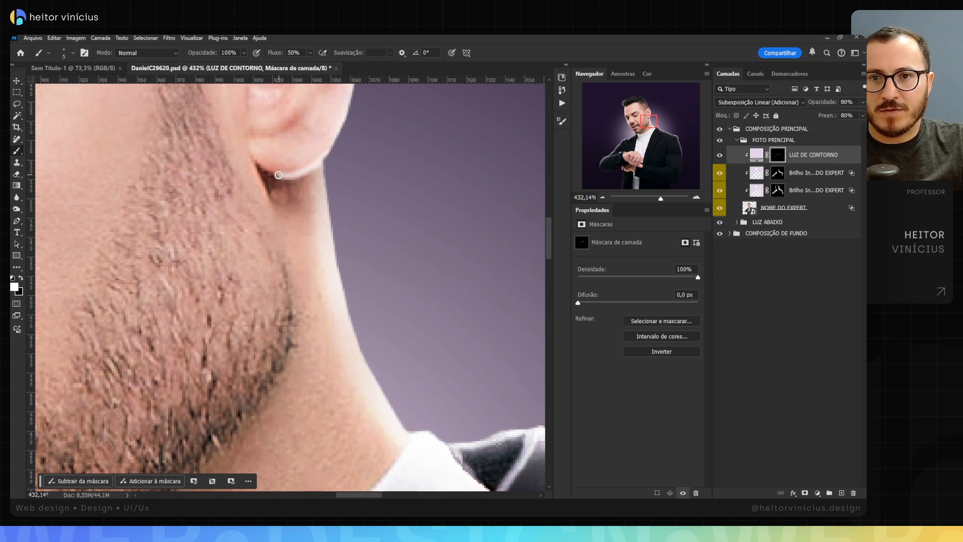
key("ctrl+z")
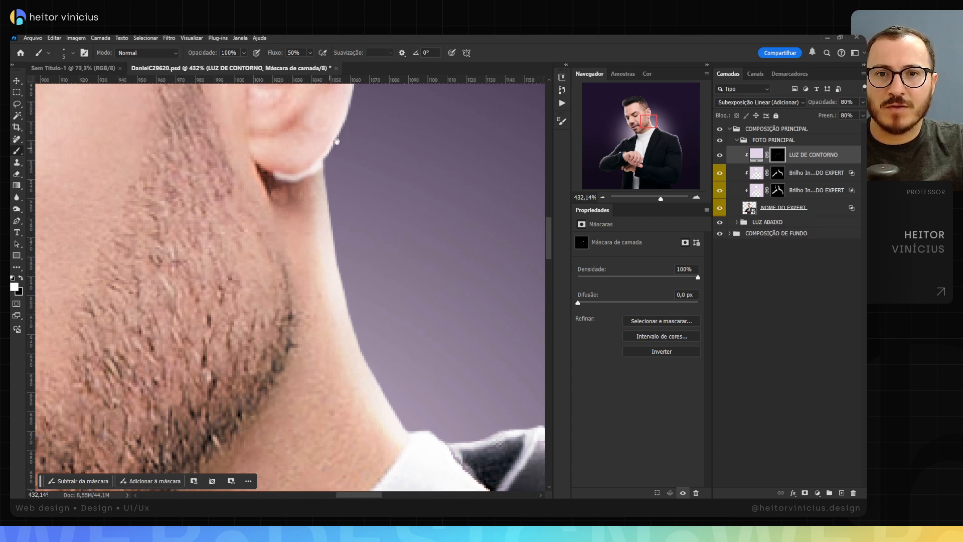
Step: Fade the inner end of the earlobe highlight near the jaw with a 27 px black brush at 3% flow
left_click_drag(337, 140, 295, 209)
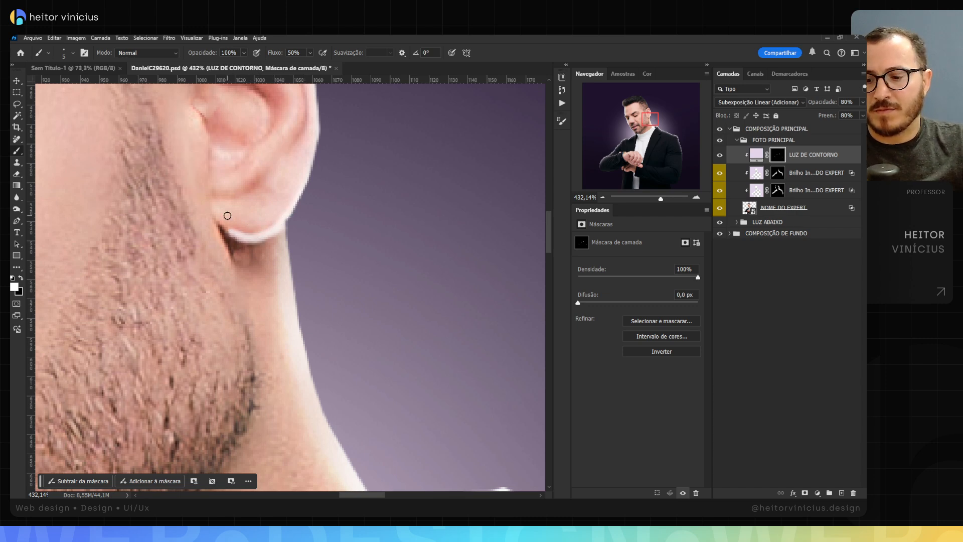
key("shift+0")
key("shift+3")
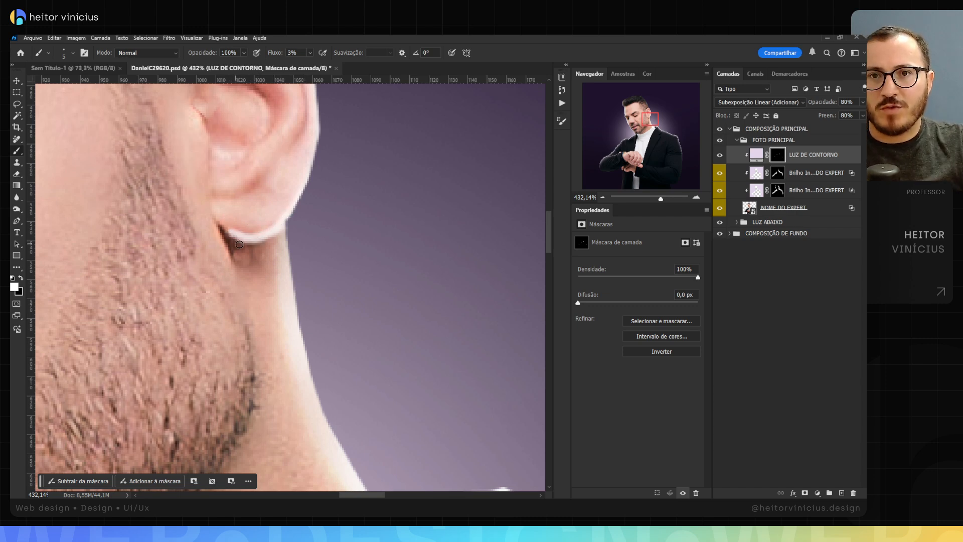
left_click_drag(256, 252, 287, 271)
key("x")
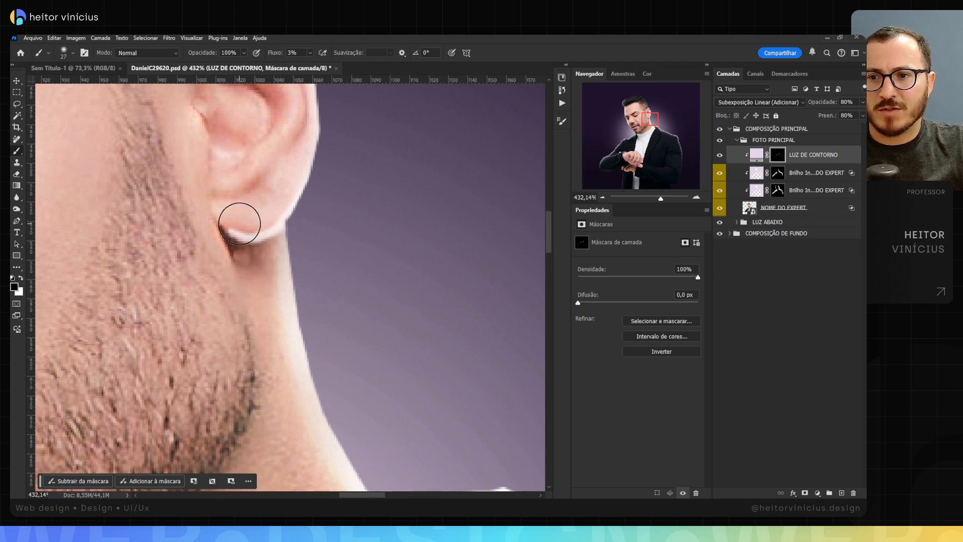
mouse_move(241, 222)
left_mouse_down()
mouse_move(268, 250)
mouse_move(288, 233)
mouse_move(333, 225)
mouse_move(332, 249)
mouse_move(291, 258)
mouse_move(312, 257)
mouse_move(313, 236)
mouse_move(291, 246)
left_mouse_up()
key("ctrl+space")
key("ctrl+space")
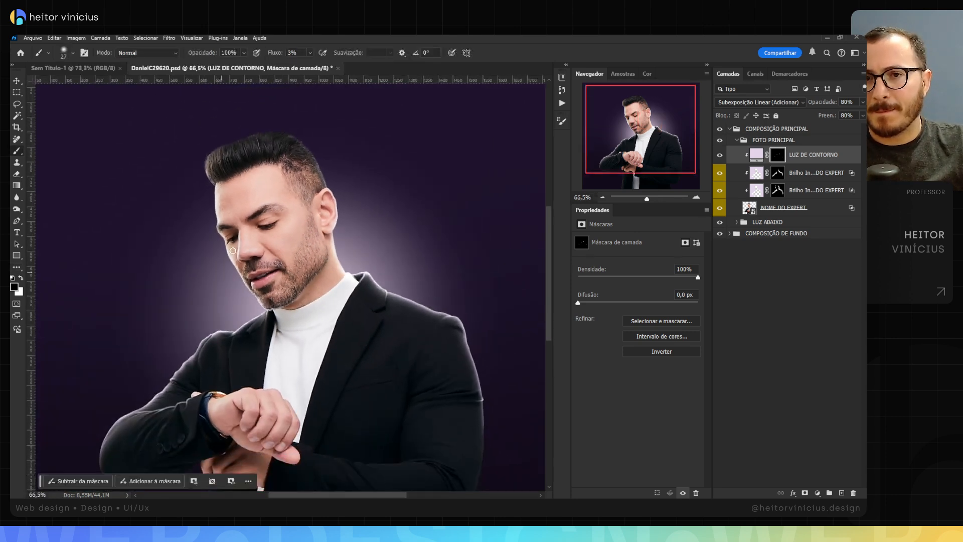
Step: Examine the contour light around the chin, turtleneck collar and watch-side shoulder up close and in the full portrait
mouse_move(310, 299)
left_mouse_down()
mouse_move(287, 214)
mouse_move(312, 237)
mouse_move(315, 267)
mouse_move(337, 230)
left_mouse_up()
key("ctrl+space")
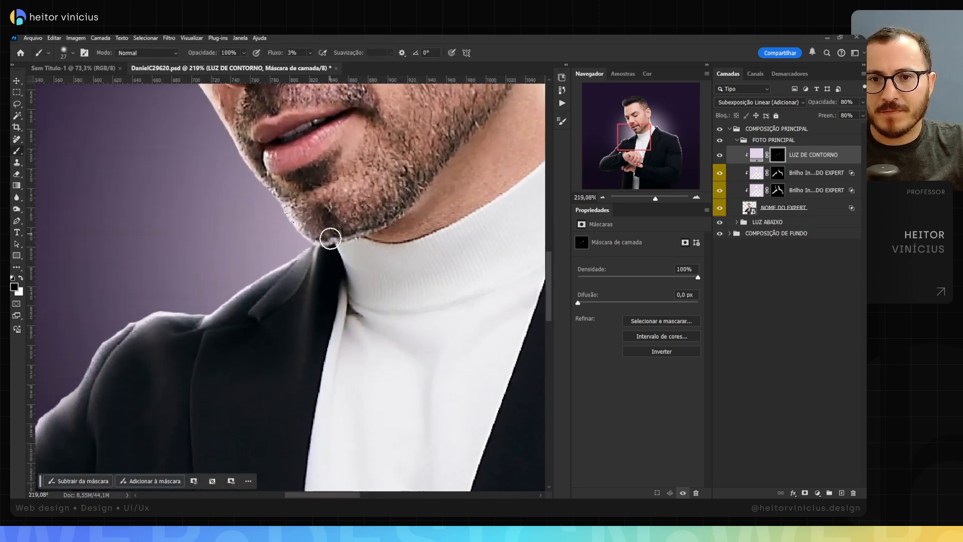
key("ctrl+space")
mouse_move(364, 260)
left_mouse_down()
mouse_move(338, 275)
mouse_move(369, 266)
mouse_move(339, 254)
mouse_move(283, 259)
mouse_move(294, 236)
mouse_move(275, 217)
mouse_move(304, 218)
mouse_move(287, 195)
mouse_move(280, 217)
mouse_move(298, 242)
mouse_move(318, 242)
left_mouse_up()
key("ctrl+space")
key("ctrl+space")
key("ctrl+space")
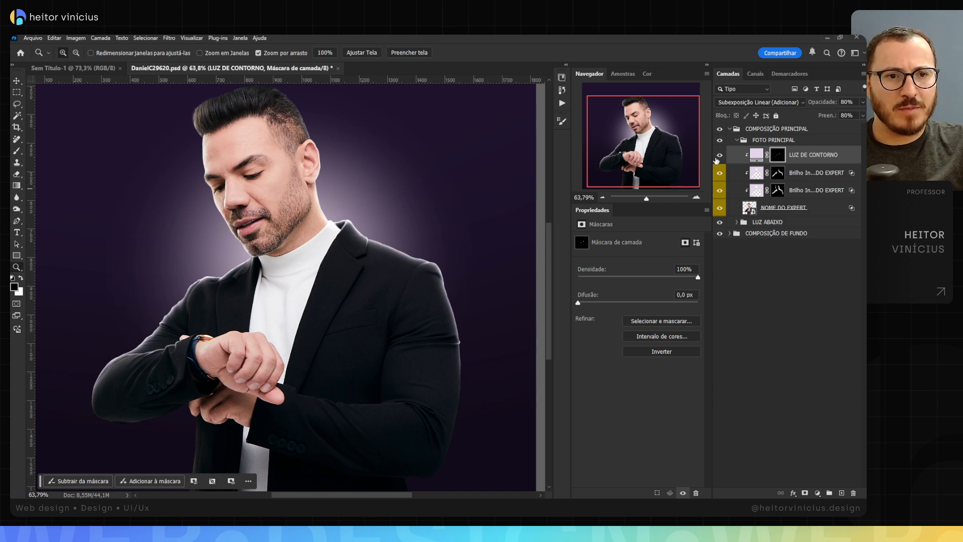
Step: Compare the portrait with and without the LUZ DE CONTORNO layer and the two Brilho Interno layers
left_click(719, 156)
left_click(720, 156)
left_click(721, 154)
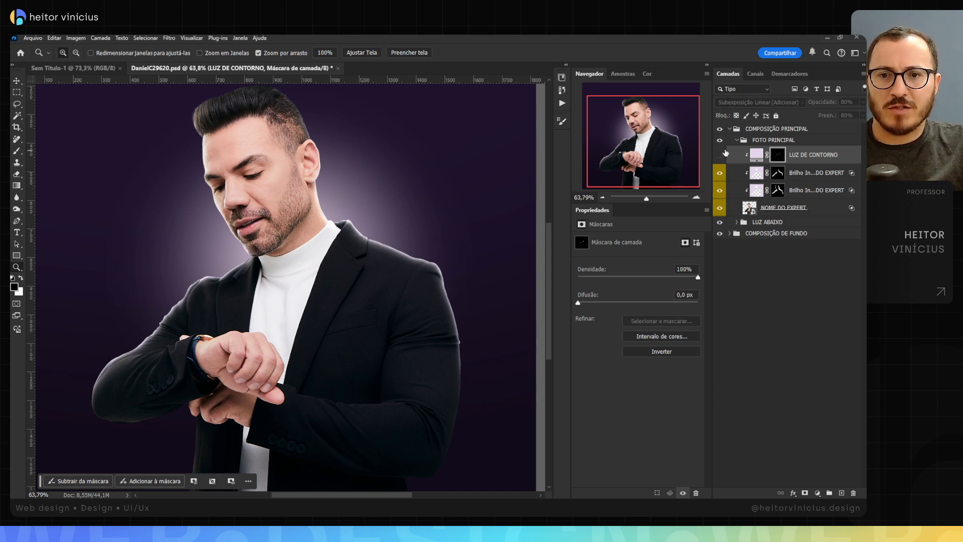
left_click(722, 154)
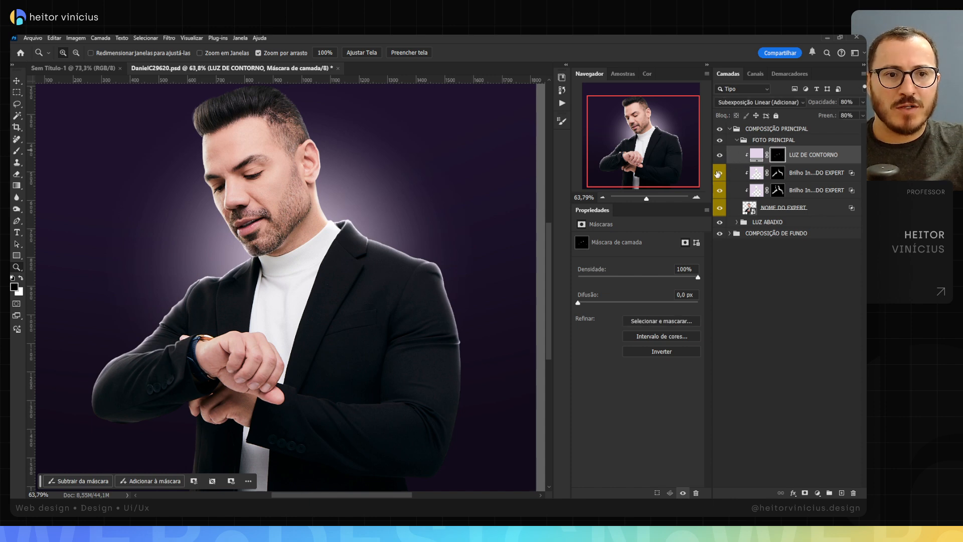
left_click(719, 173)
left_click(720, 173)
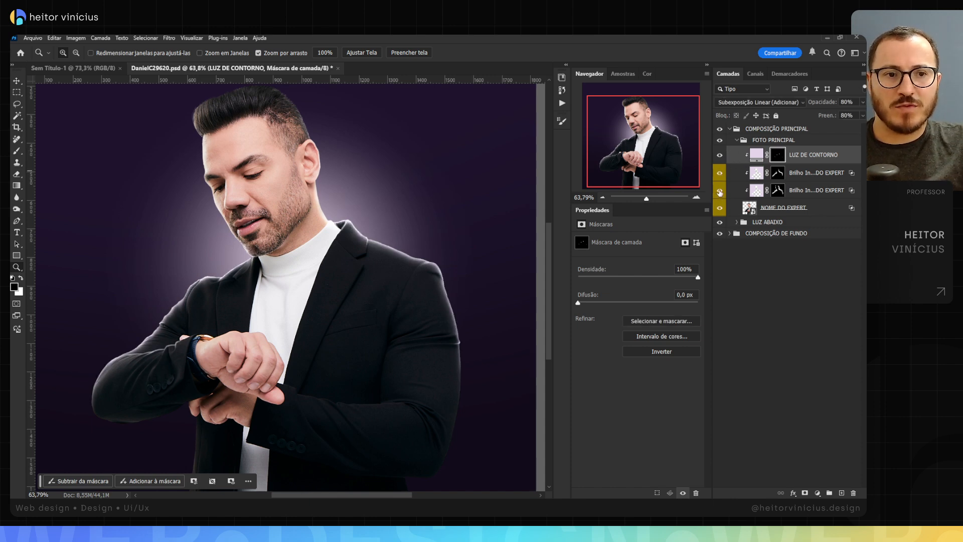
left_click(720, 191)
left_click(721, 190)
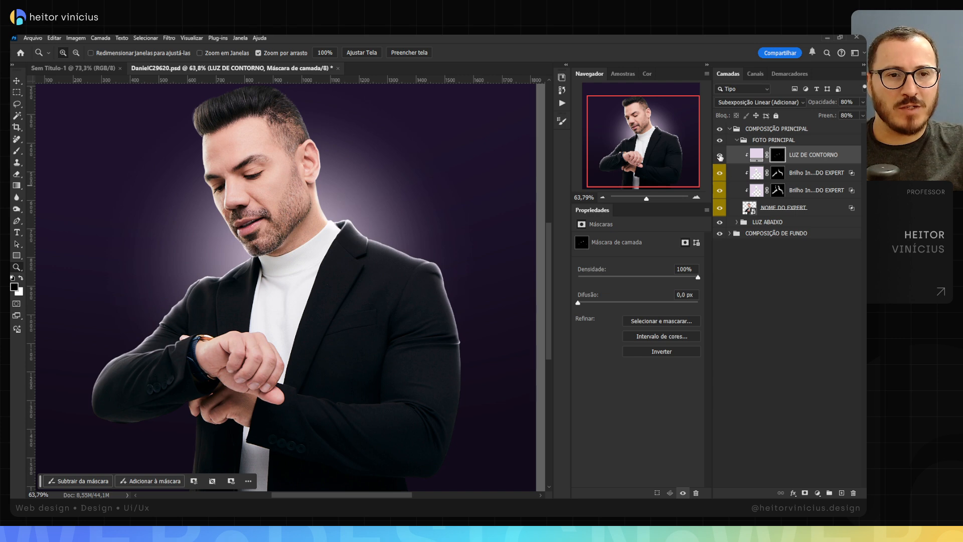
left_click(719, 190)
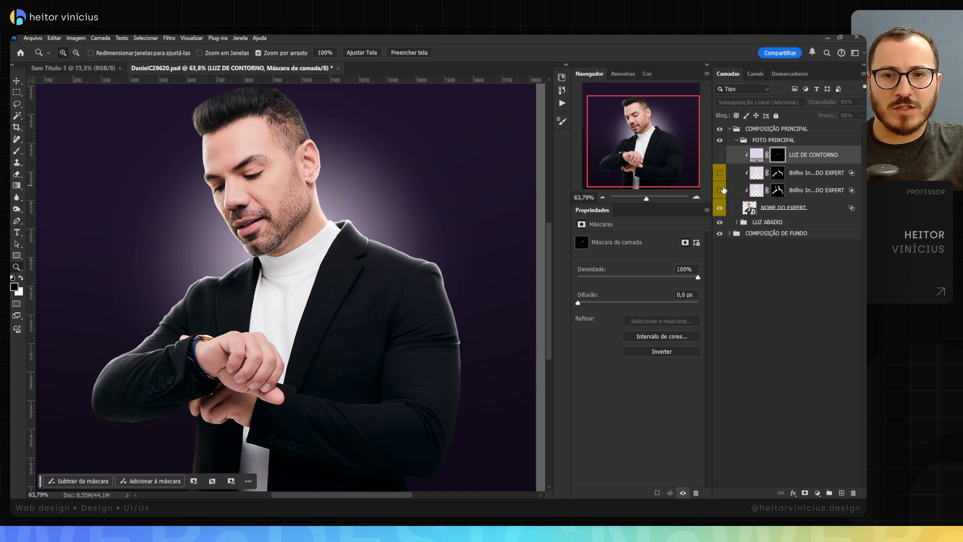
left_click(722, 155)
Step: Remove the yellow colour label from the two Brilho Interno layers and reselect the LUZ DE CONTORNO layer
left_click(824, 172)
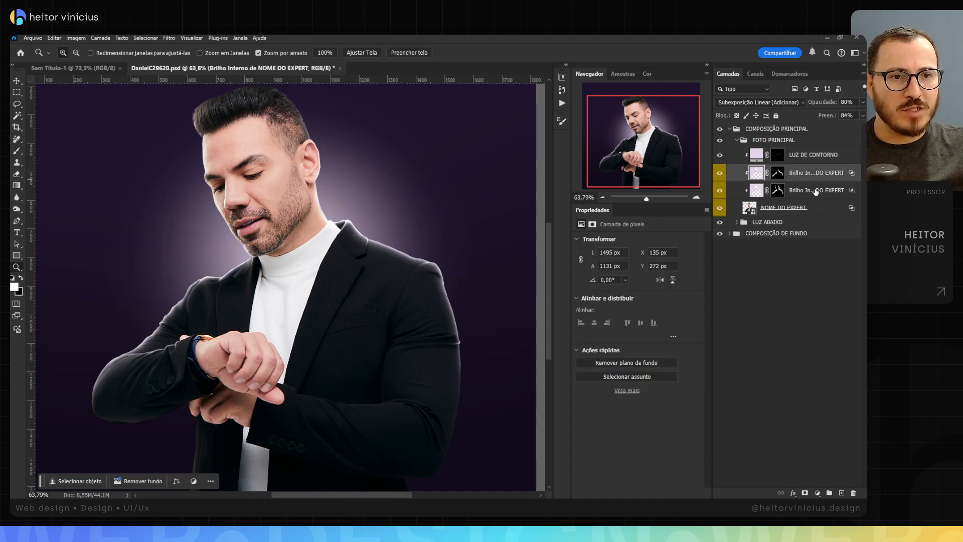
right_click(717, 175)
left_click(739, 201)
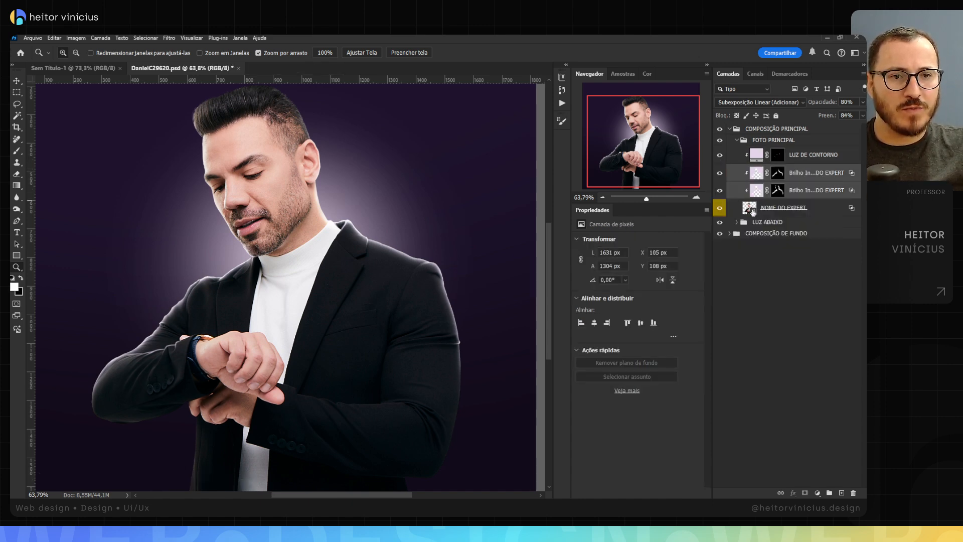
left_click(811, 160)
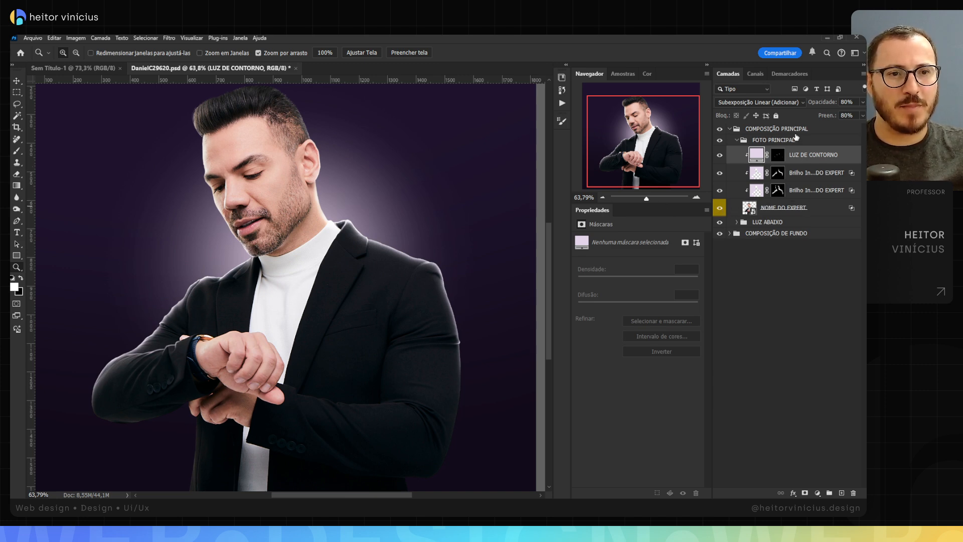
scroll(316, 233, "down", 2)
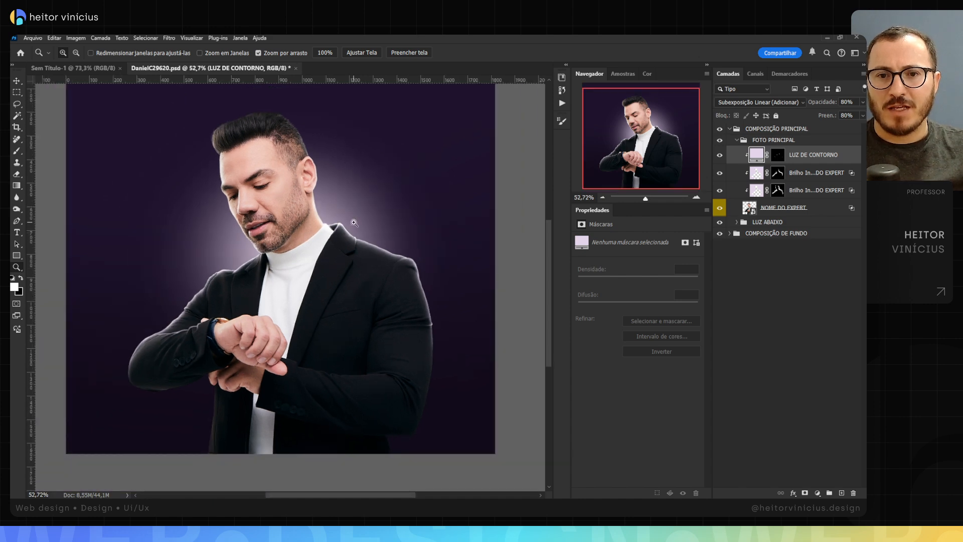
key("v")
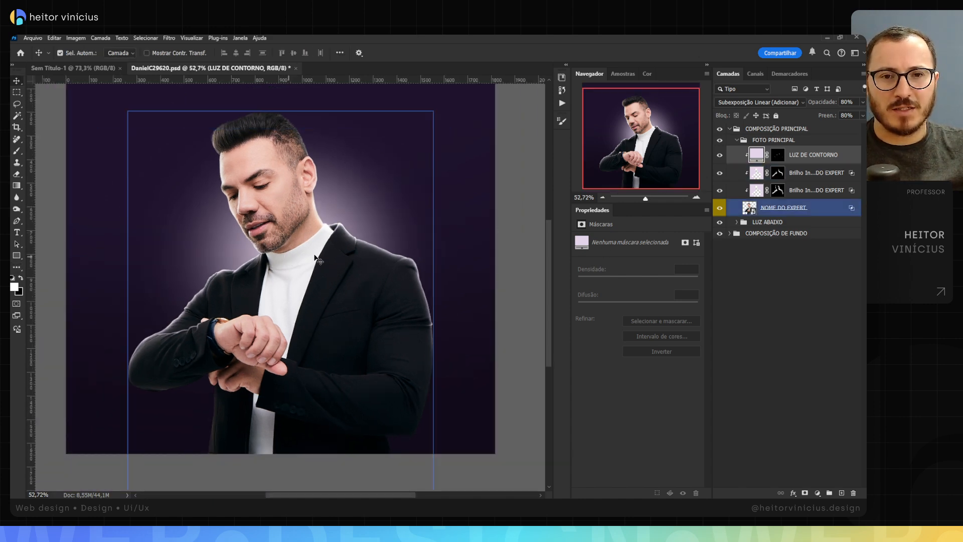
left_click_drag(348, 245, 332, 247)
scroll(322, 291, "up", 1)
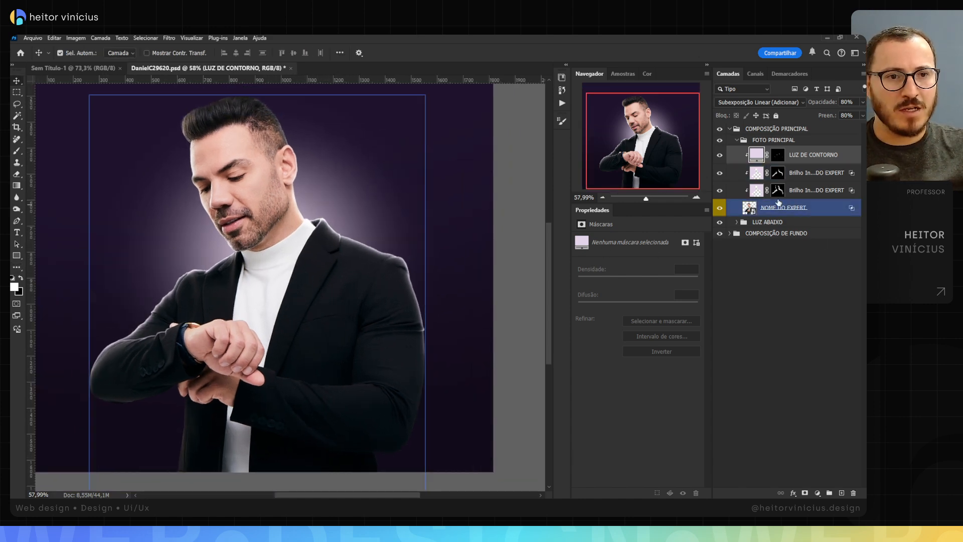
left_click(853, 250)
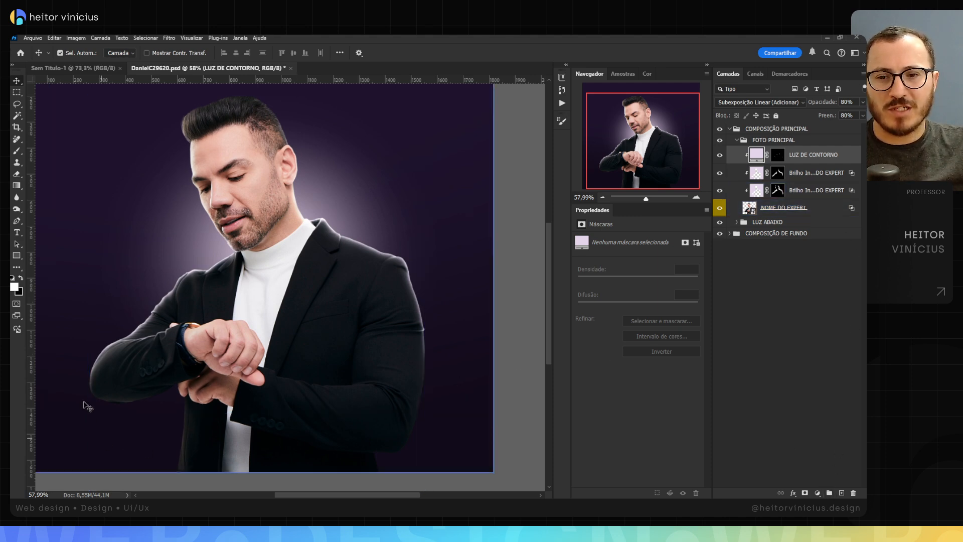
left_click(155, 404)
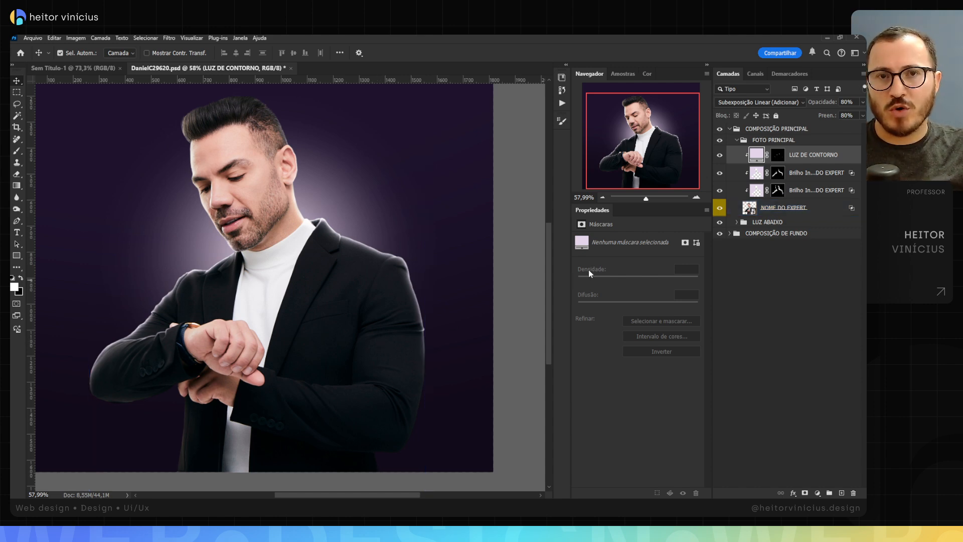
Step: Add a Curves adjustment layer clipped to the NOME DO EXPERT photo and place it above LUZ DE CONTORNO
left_click(787, 213)
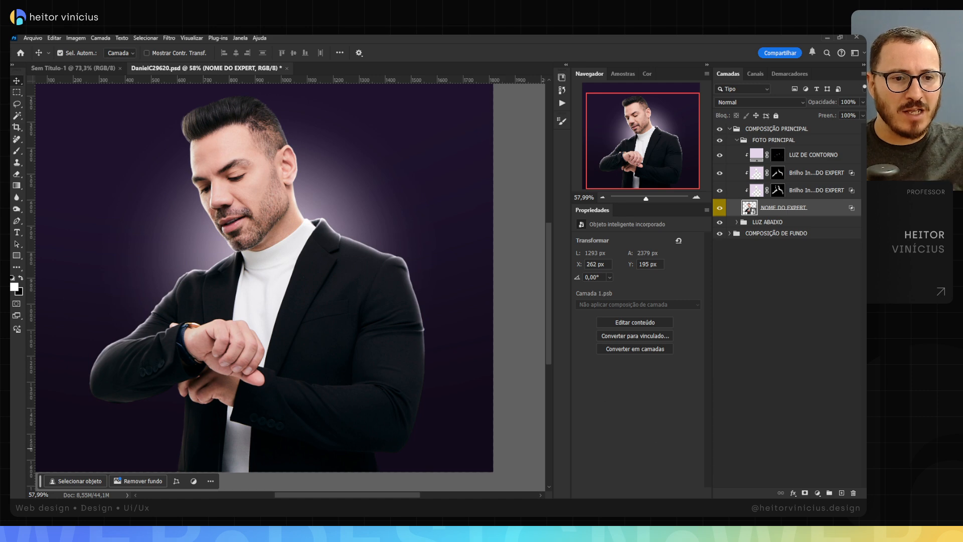
left_click(817, 494)
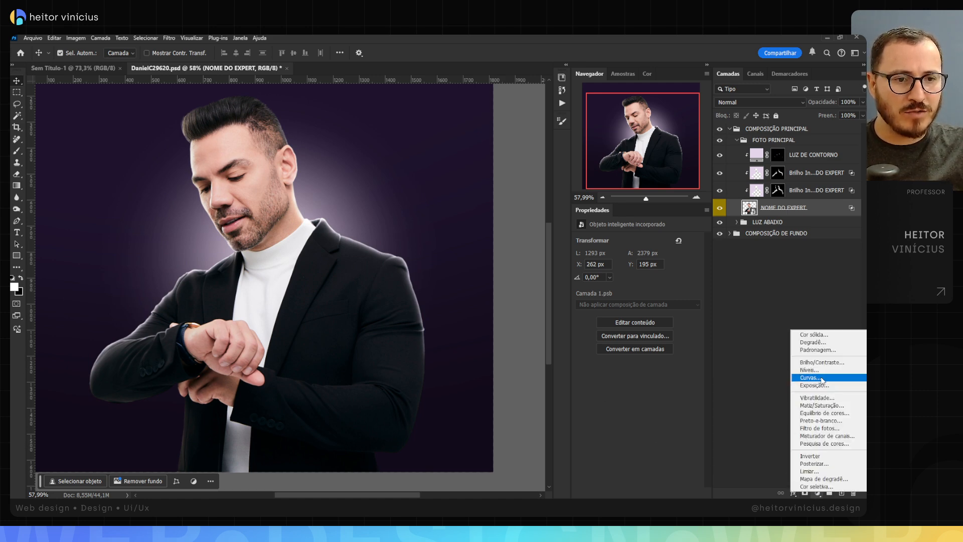
key("Escape")
left_click_drag(822, 209, 830, 154)
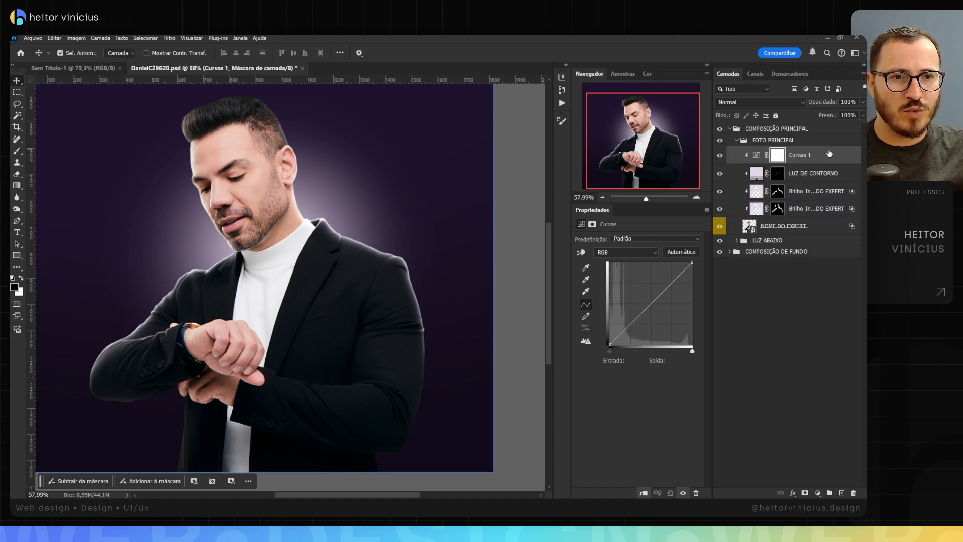
Step: Rename the new Curves adjustment layer to ESCURECER
double_click(801, 155)
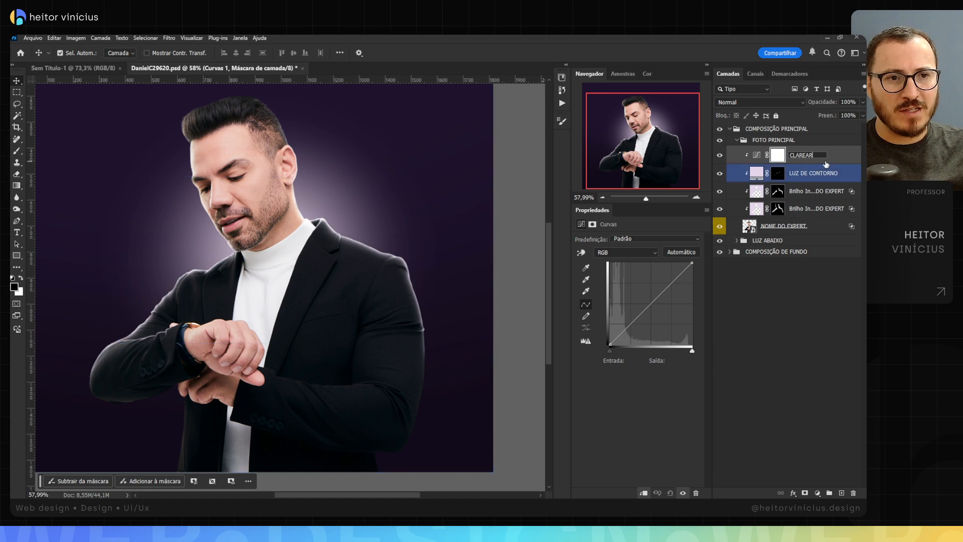
type("CLAREARESCURECER")
key("ctrl+a")
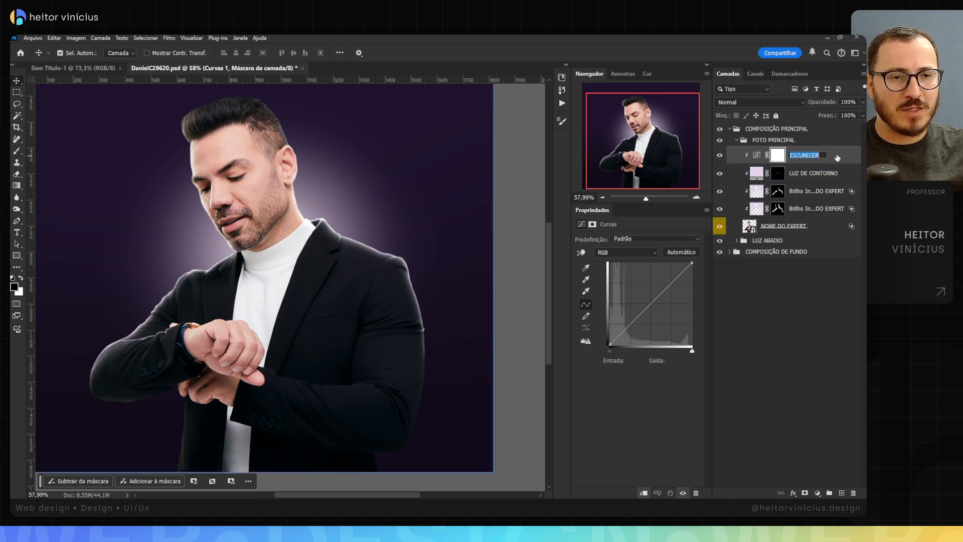
type("CLAREAR")
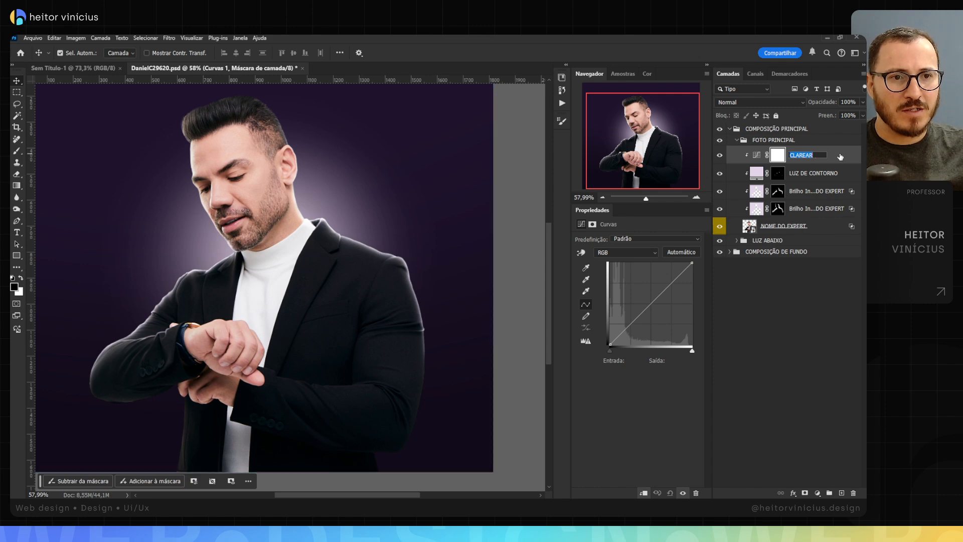
key("Return")
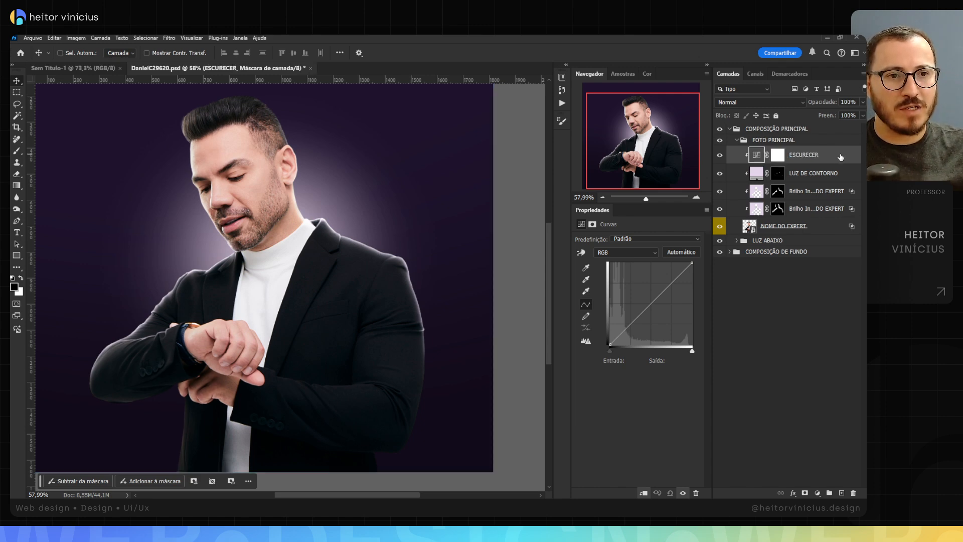
Step: Lower the ESCURECER curve's white point to output 142, add a midpoint at input 132, output 69, and invert the layer mask to black
left_click_drag(692, 262, 720, 300)
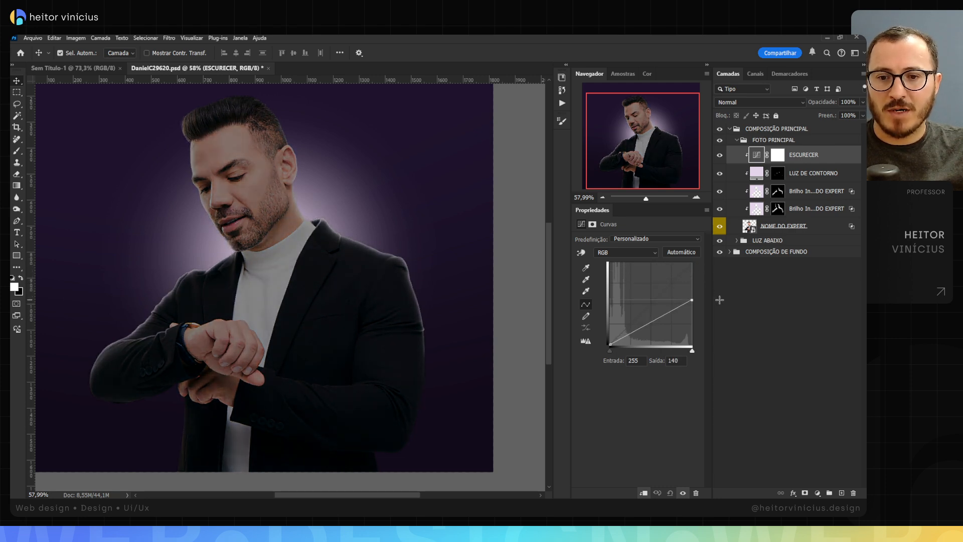
left_click(653, 324)
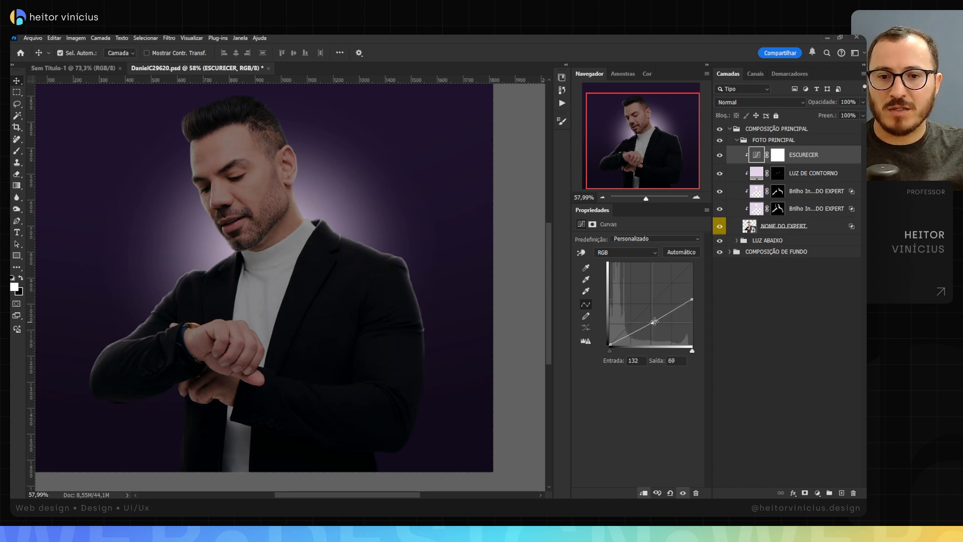
left_click(778, 158)
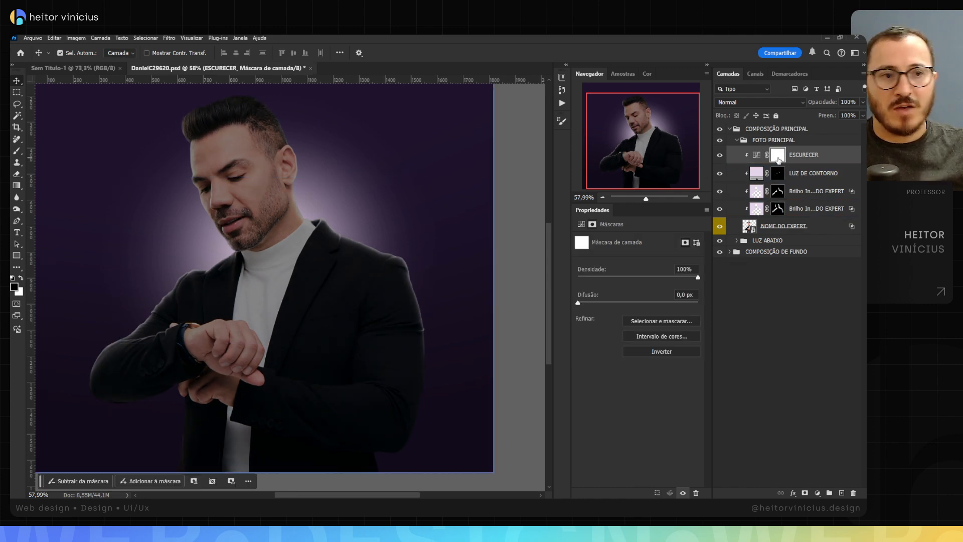
key("ctrl+i")
Step: Paint the ESCURECER mask in white with a large soft brush at 3% flow over the lower jacket, sleeves and shirt, keeping the hands bright
key("b")
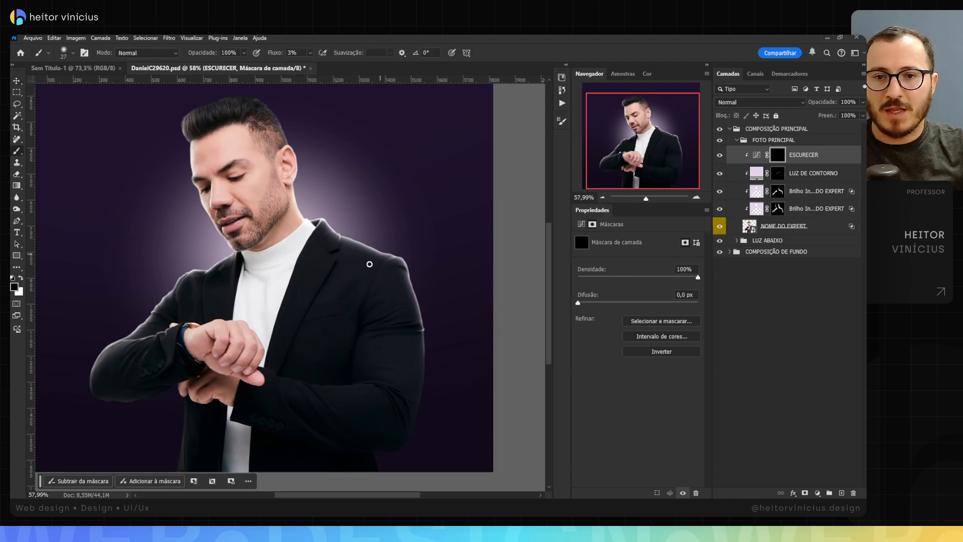
left_click_drag(312, 316, 351, 321)
key("x")
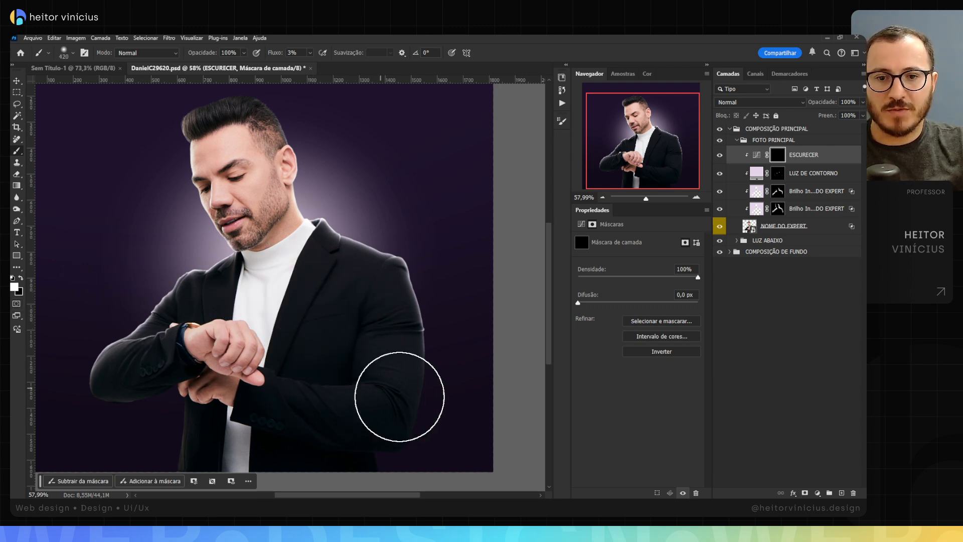
mouse_move(412, 424)
left_mouse_down()
mouse_move(439, 383)
mouse_move(435, 424)
mouse_move(402, 450)
left_mouse_up()
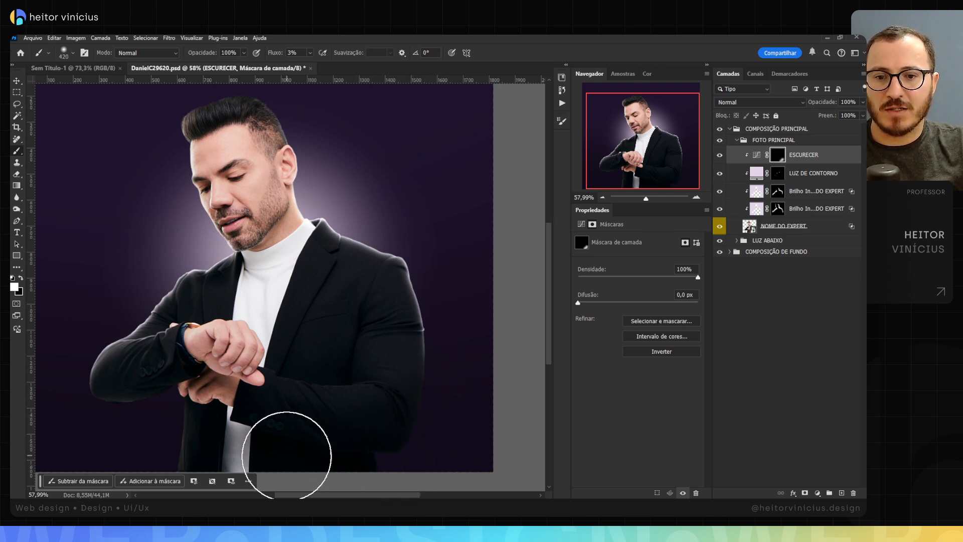
left_click(248, 481)
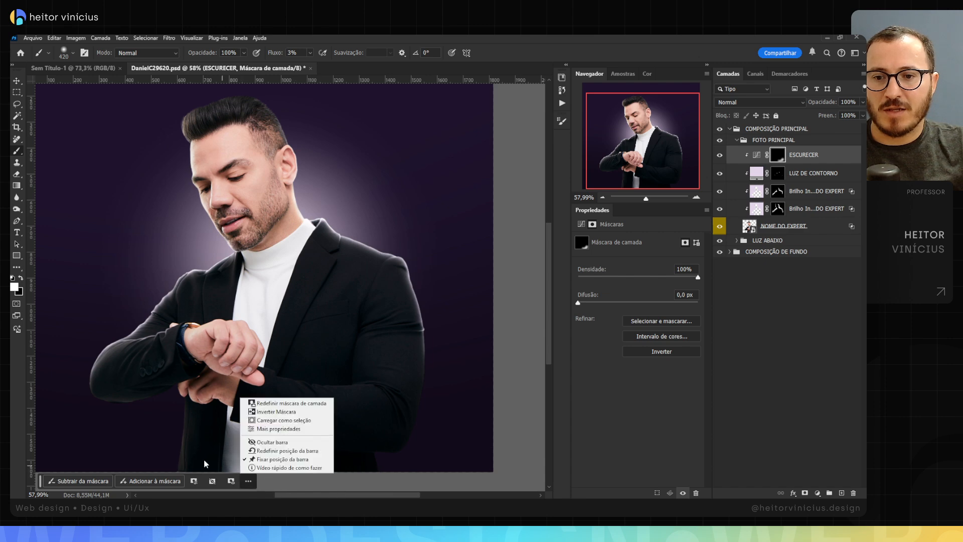
left_click(296, 328)
scroll(296, 341, "down", 2)
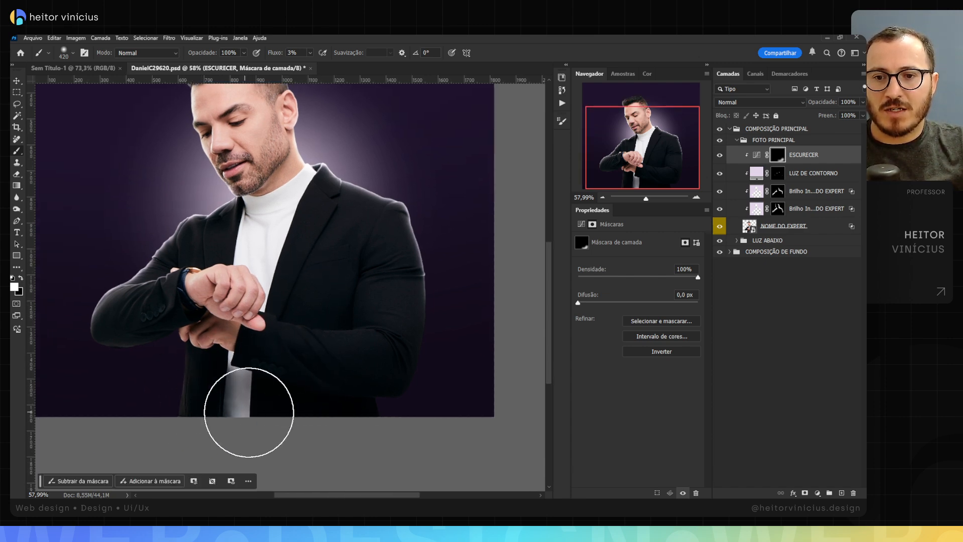
mouse_move(249, 412)
left_mouse_down()
mouse_move(271, 381)
mouse_move(346, 406)
mouse_move(395, 405)
mouse_move(366, 410)
mouse_move(438, 356)
mouse_move(423, 391)
mouse_move(438, 351)
mouse_move(409, 392)
mouse_move(291, 410)
mouse_move(226, 406)
mouse_move(159, 386)
mouse_move(144, 353)
mouse_move(127, 358)
mouse_move(172, 341)
mouse_move(181, 361)
mouse_move(247, 390)
mouse_move(212, 382)
mouse_move(203, 400)
mouse_move(318, 402)
mouse_move(306, 416)
mouse_move(400, 410)
mouse_move(287, 418)
mouse_move(314, 321)
mouse_move(341, 316)
left_mouse_up()
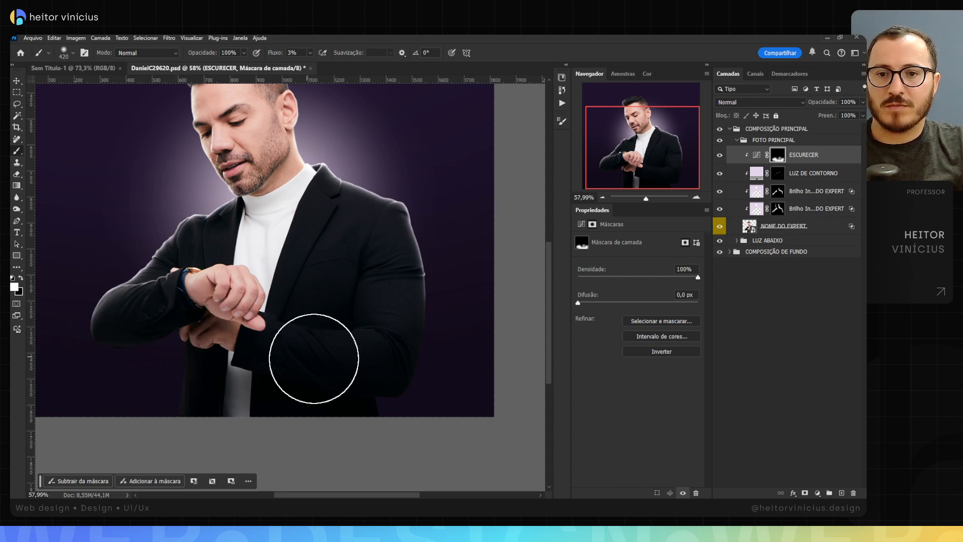
left_click_drag(304, 297, 277, 297)
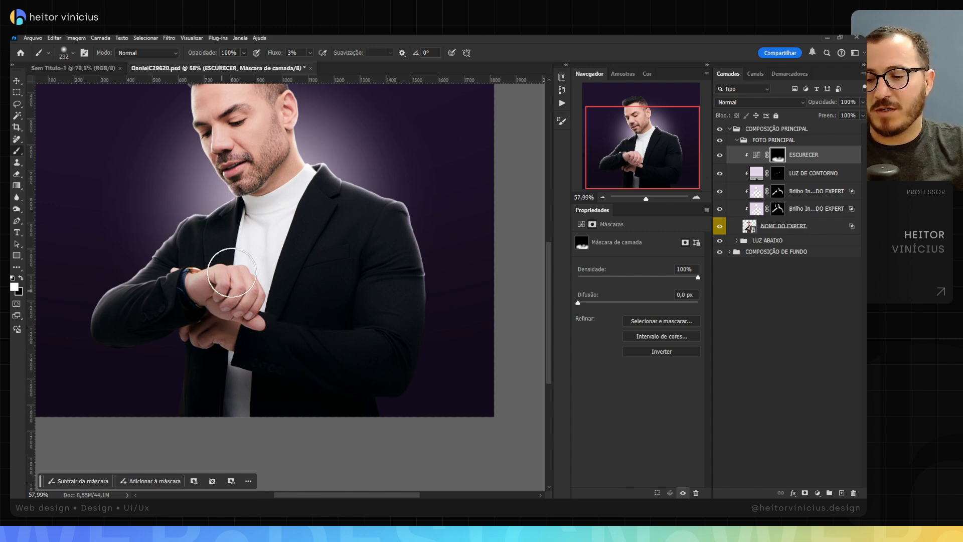
key("x")
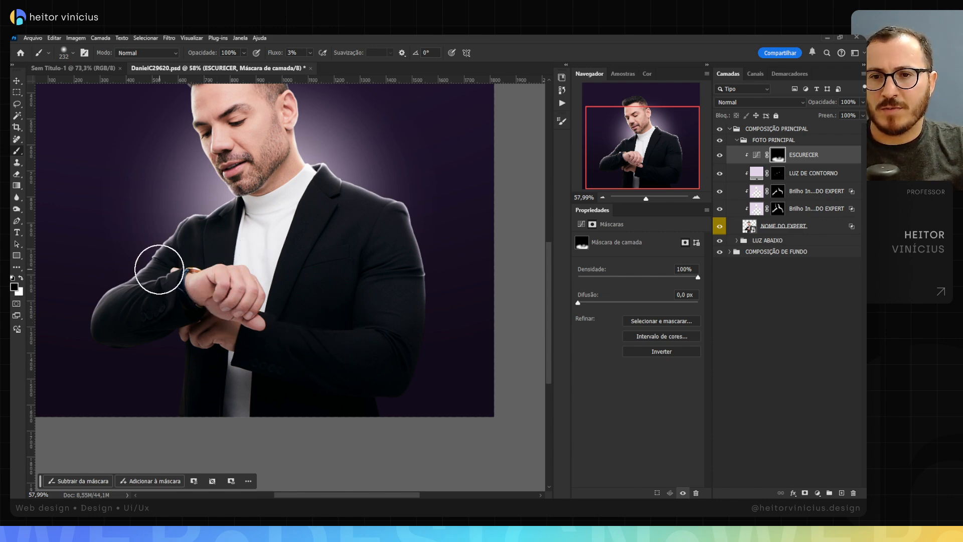
Step: Compare the portrait with and without the ESCURECER layer and review its curve
scroll(279, 285, "down", 3)
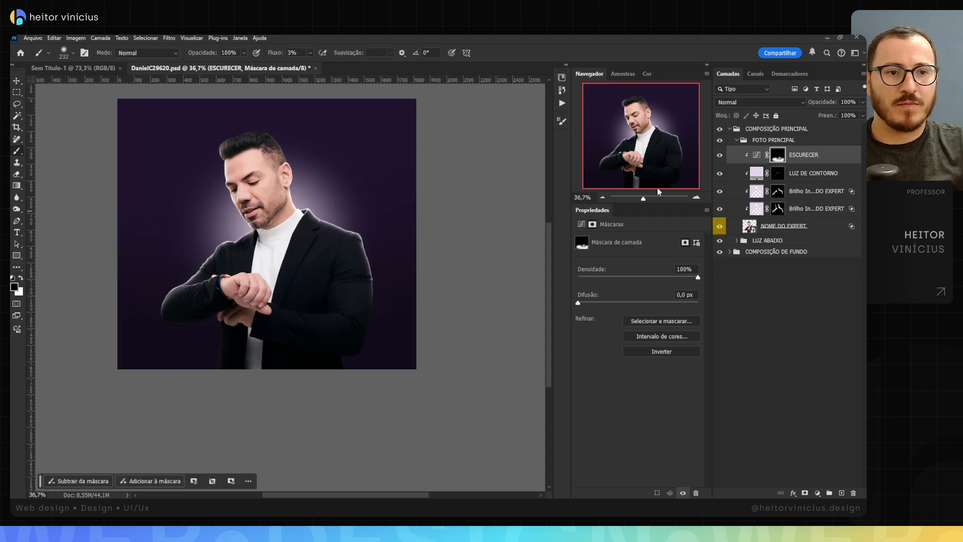
left_click(720, 156)
left_click(721, 156)
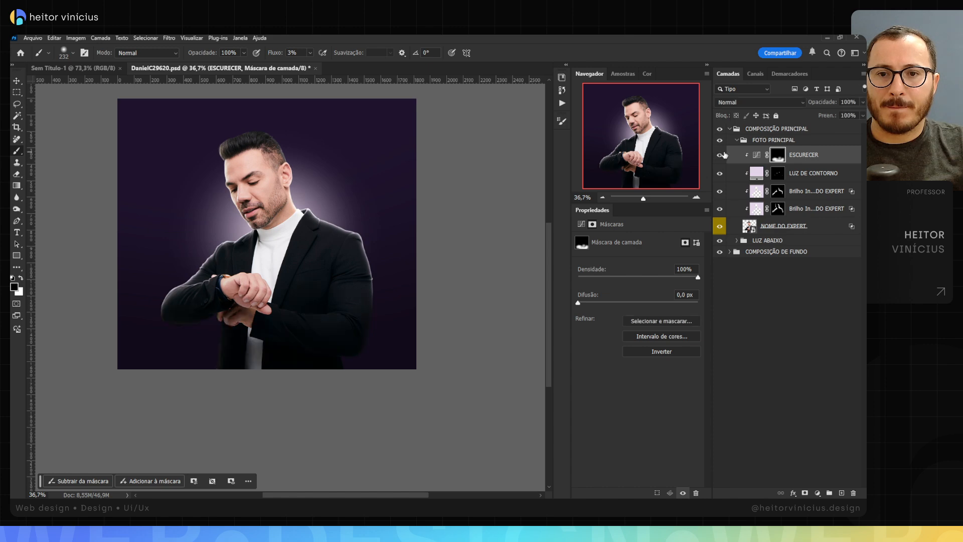
left_click(725, 156)
left_click(582, 224)
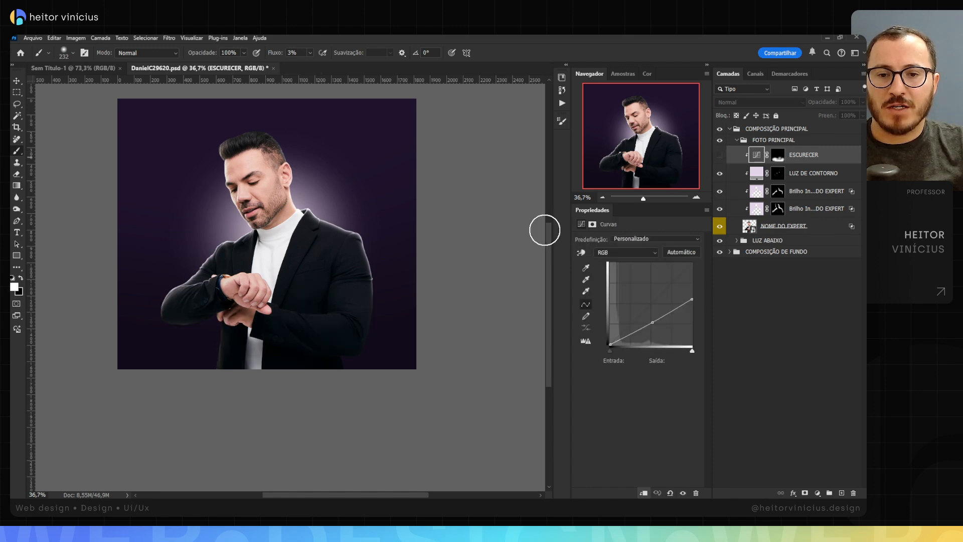
left_click(718, 157)
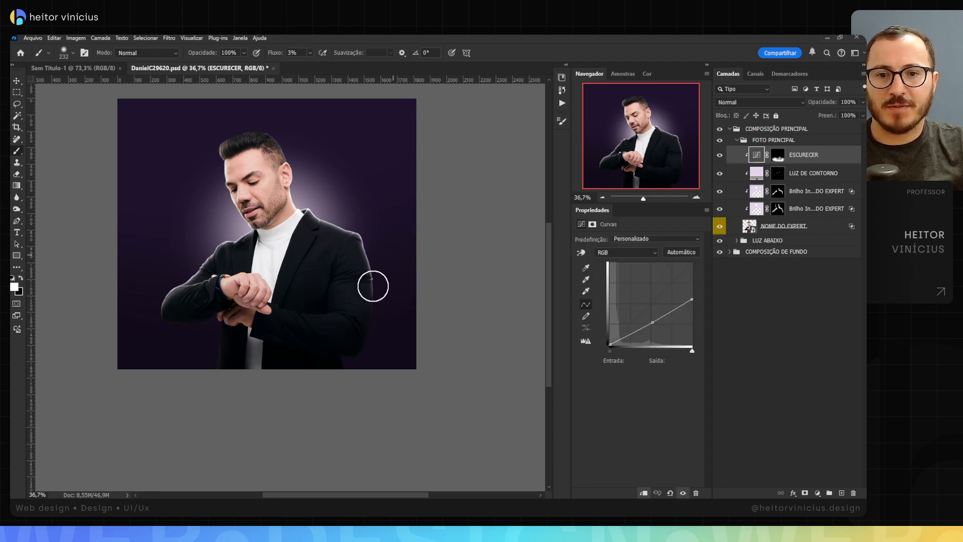
scroll(361, 306, "up", 3)
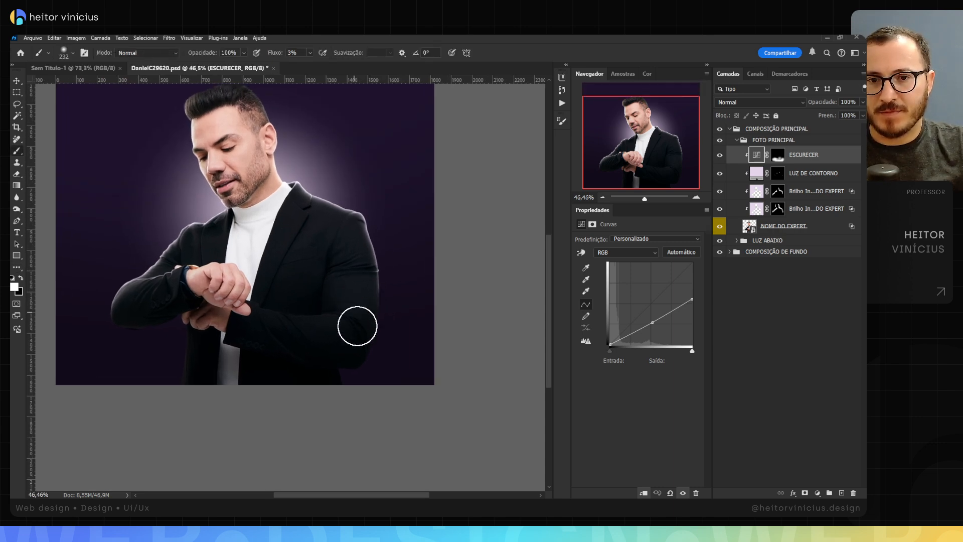
mouse_move(376, 329)
left_mouse_down()
mouse_move(406, 331)
mouse_move(361, 308)
mouse_move(370, 284)
left_mouse_up()
key("ctrl+shift+alt+n")
key("x")
key("v")
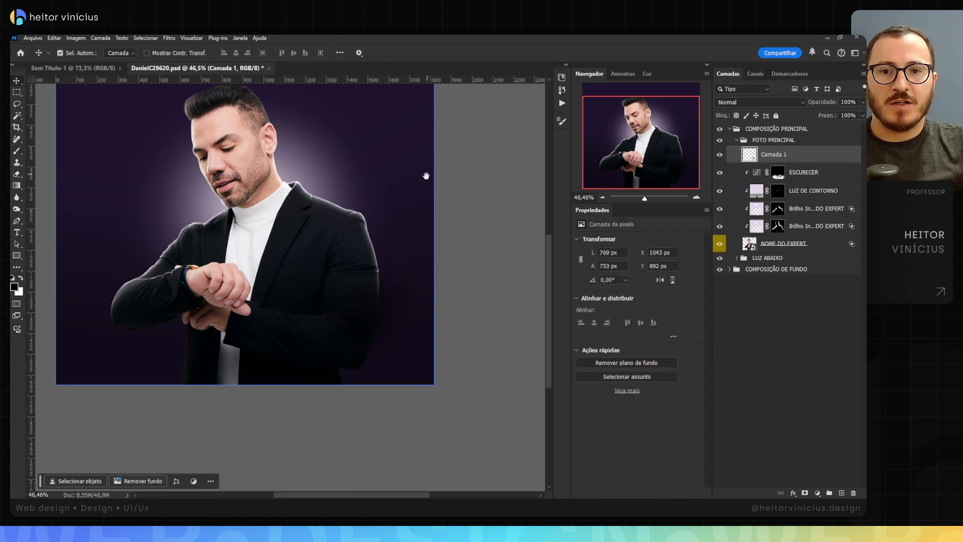
left_click_drag(404, 159, 435, 207)
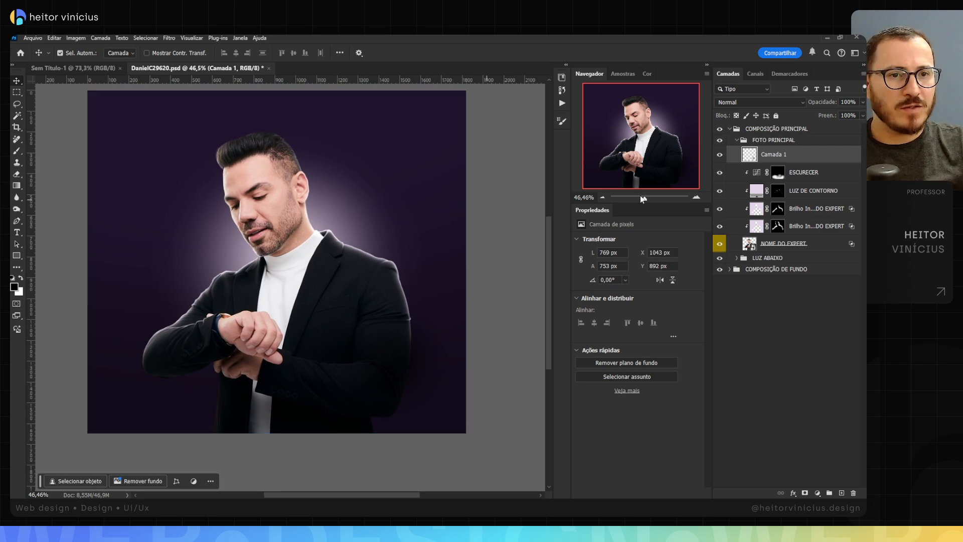
key("Delete")
Step: Reselect the ESCURECER layer mask with the 413 px Brush and white as the foreground colour
left_click(785, 154)
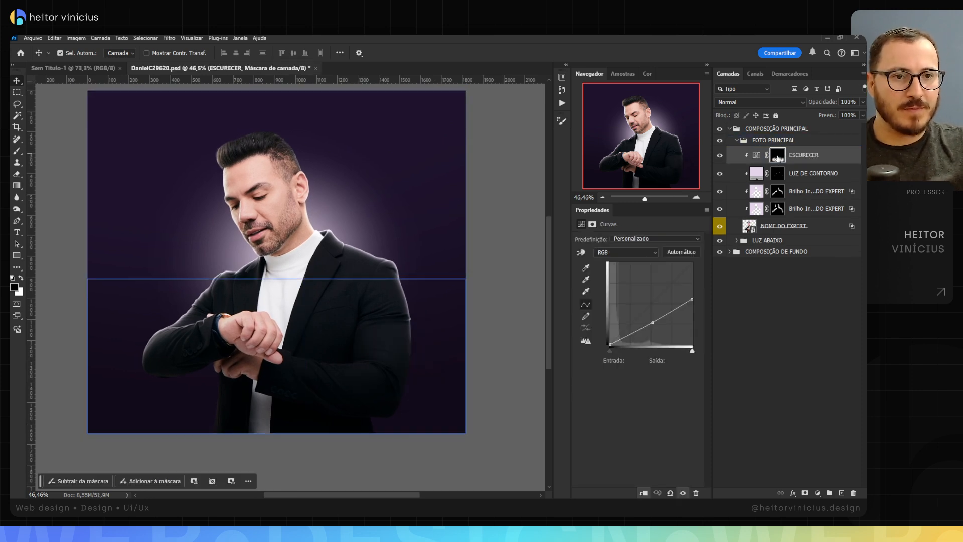
key("b")
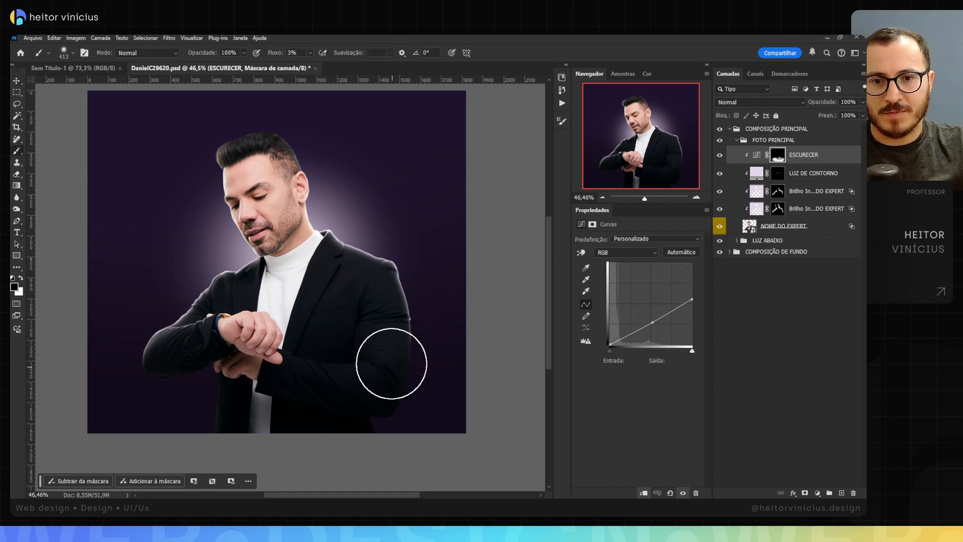
key("v")
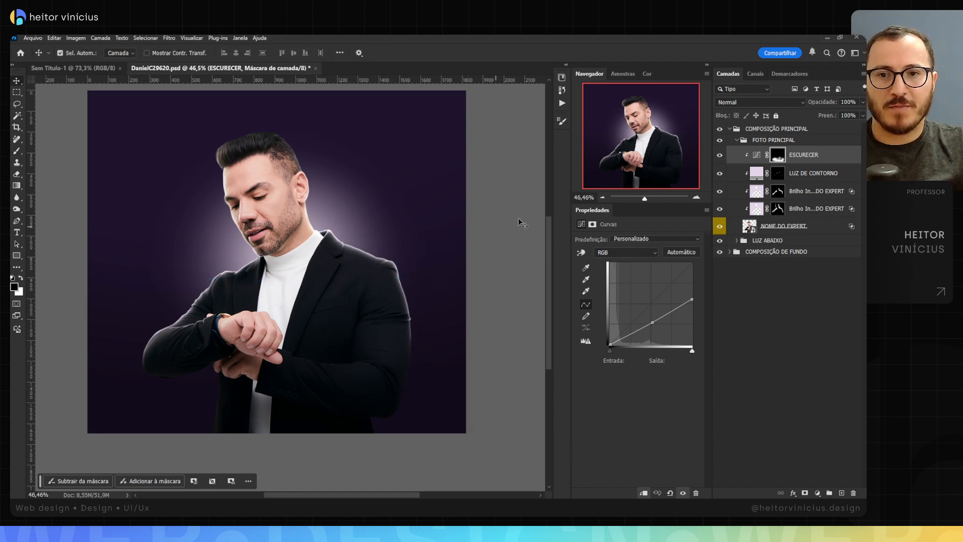
key("b")
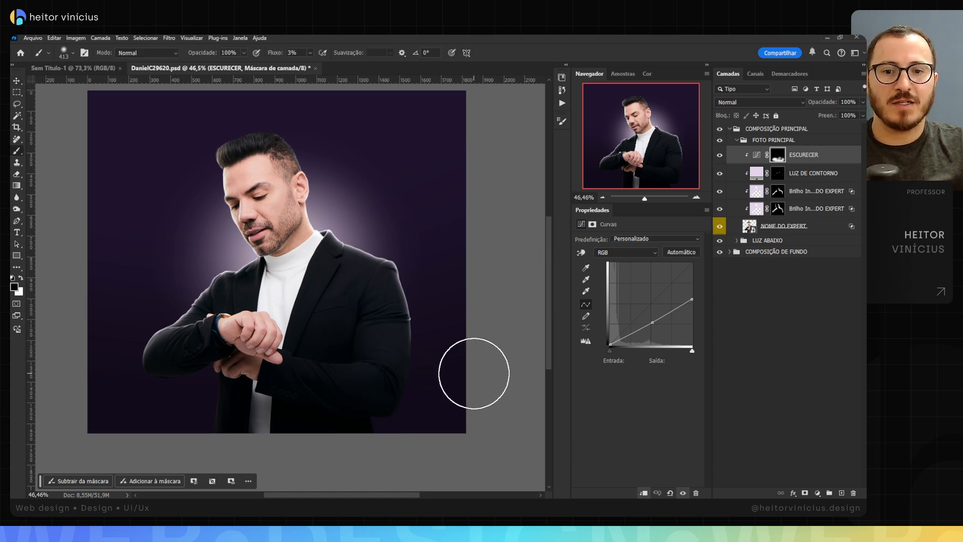
key("x")
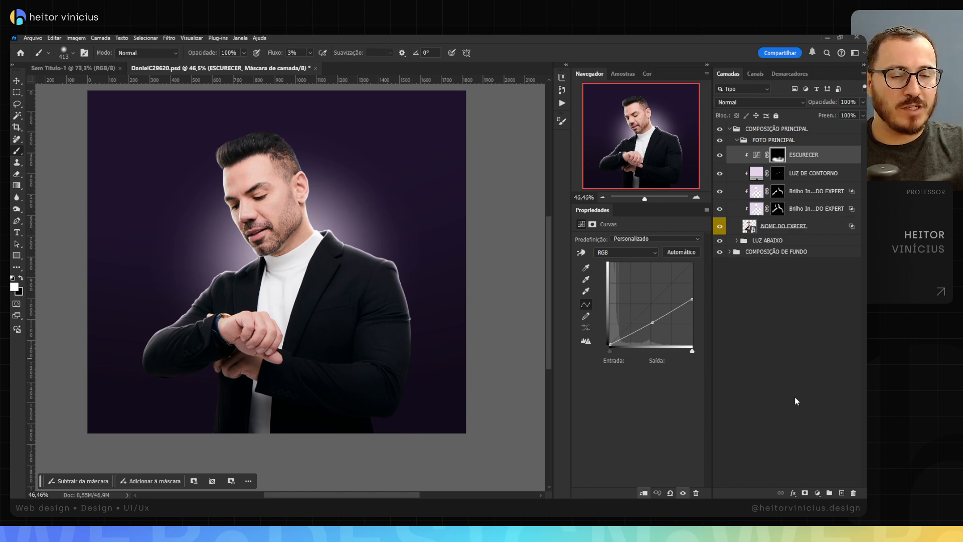
Step: Add a Color Balance adjustment layer clipped to the NOME DO EXPERT photo and place it between ESCURECER and LUZ DE CONTORNO
left_click(817, 494)
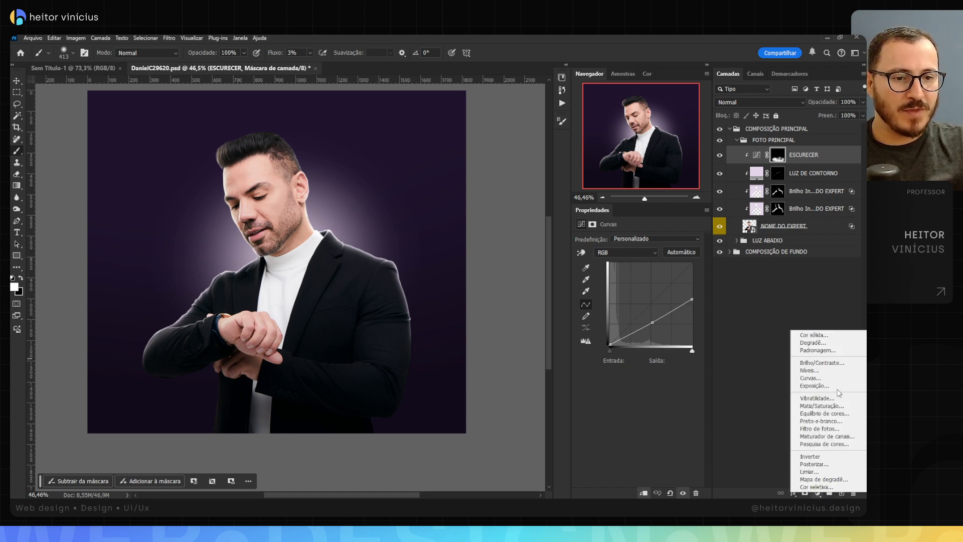
left_click(823, 414)
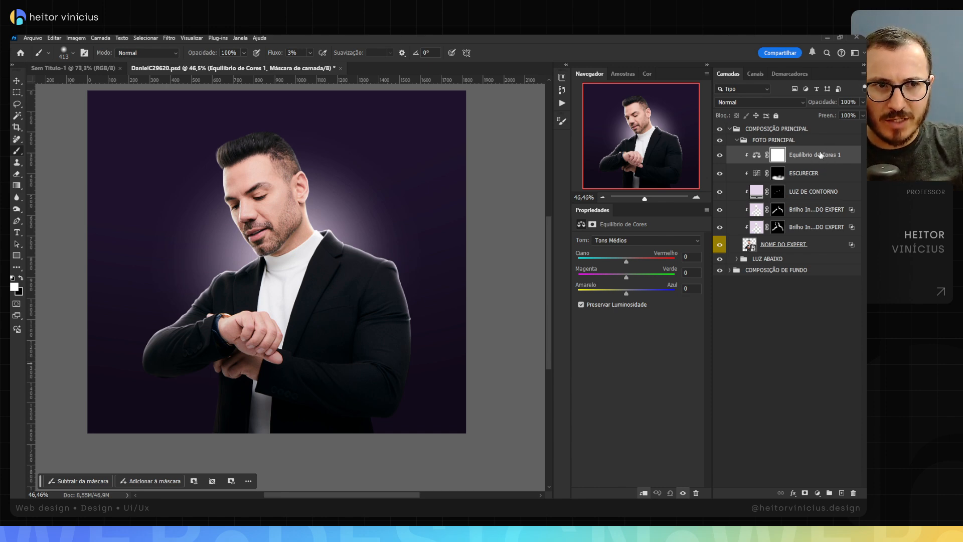
left_click_drag(821, 155, 818, 178)
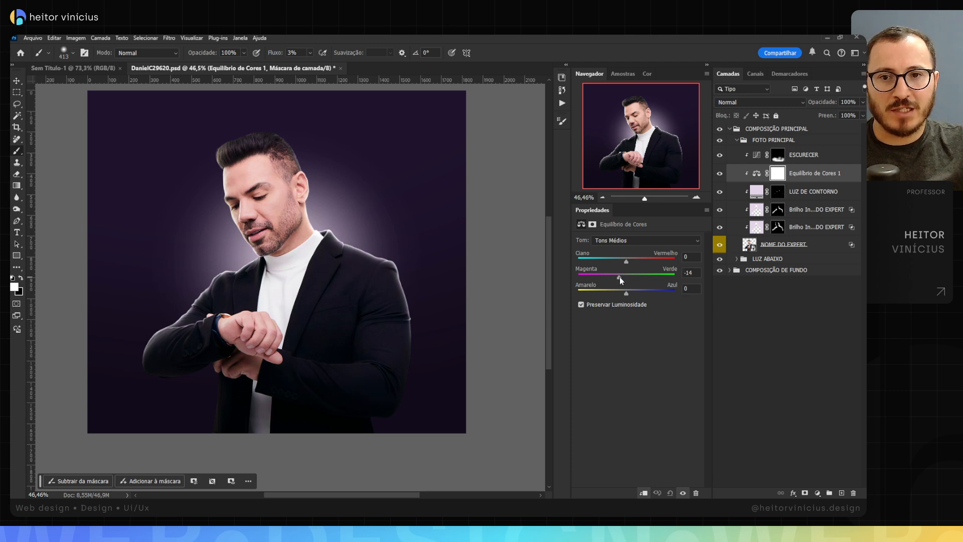
Step: Set the Color Balance midtones to -4 for magenta-green and +12 for yellow-blue, preserving luminosity
left_click_drag(620, 277, 628, 292)
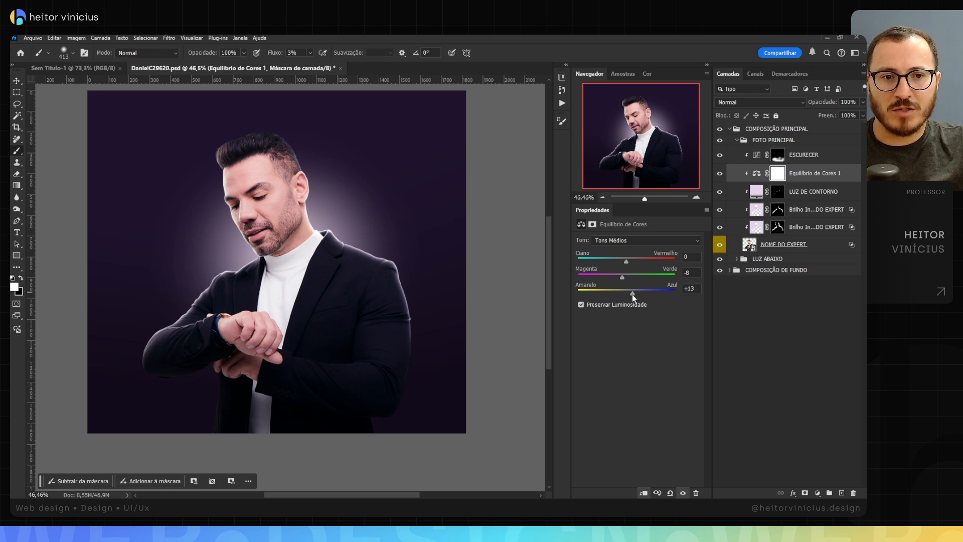
mouse_move(627, 294)
left_mouse_down()
mouse_move(618, 277)
mouse_move(600, 279)
mouse_move(618, 278)
left_mouse_up()
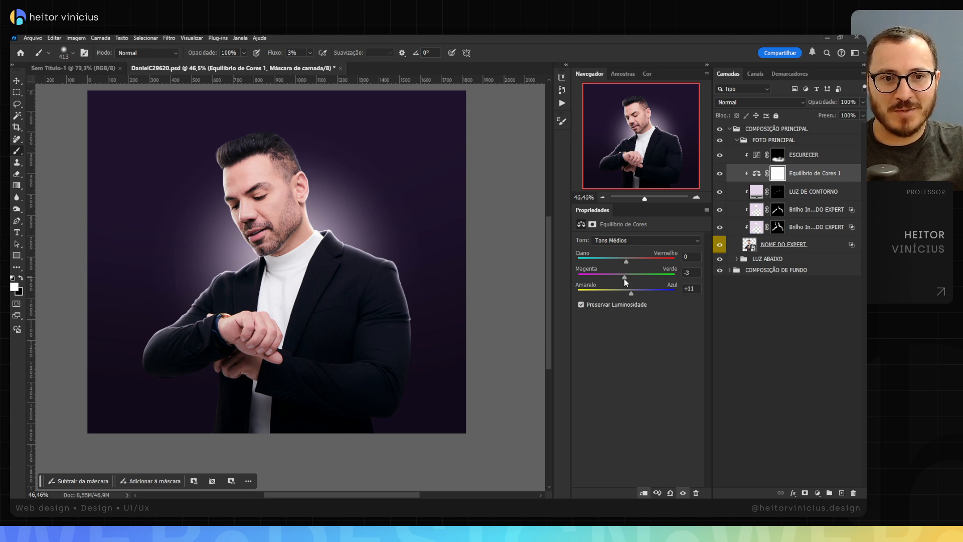
mouse_move(623, 281)
left_mouse_down()
mouse_move(596, 278)
mouse_move(621, 277)
mouse_move(626, 294)
mouse_move(635, 293)
left_mouse_up()
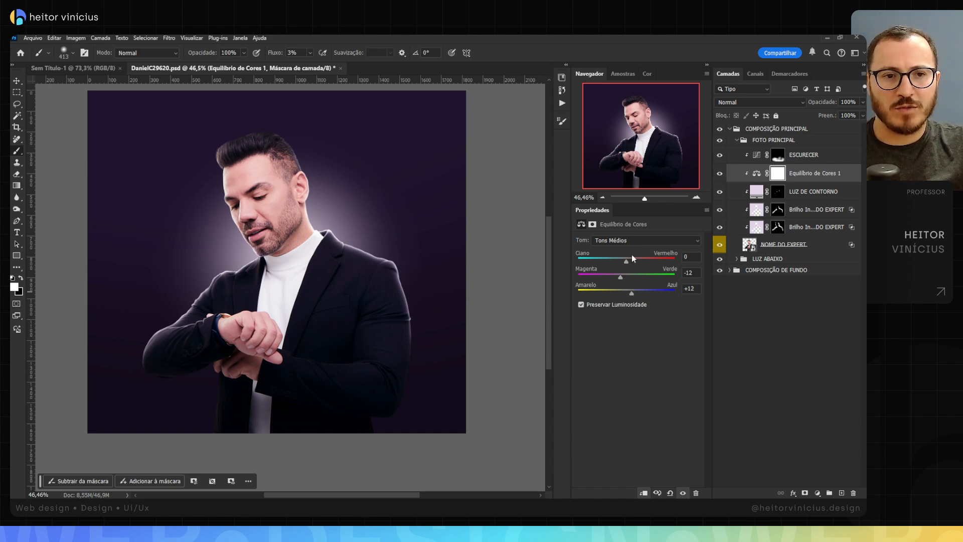
left_click(623, 278)
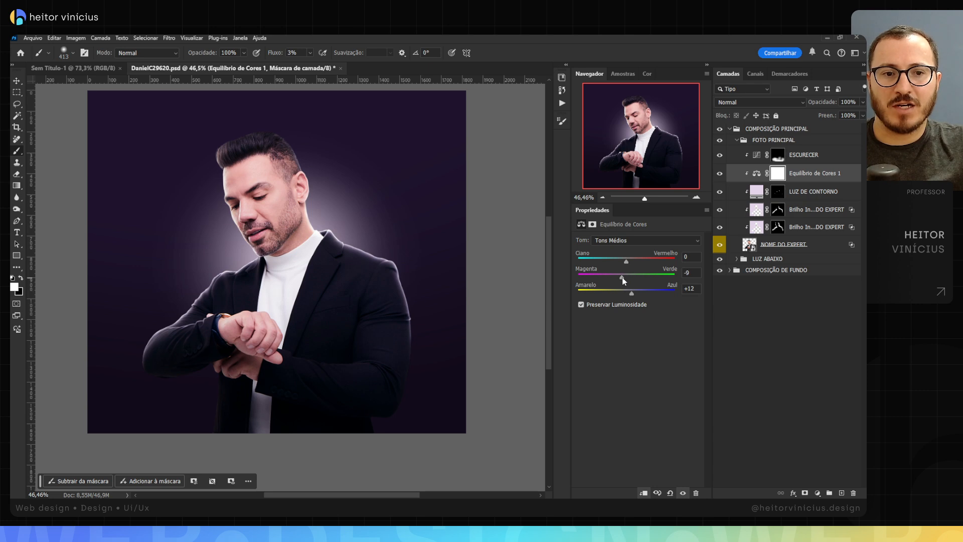
left_click(624, 278)
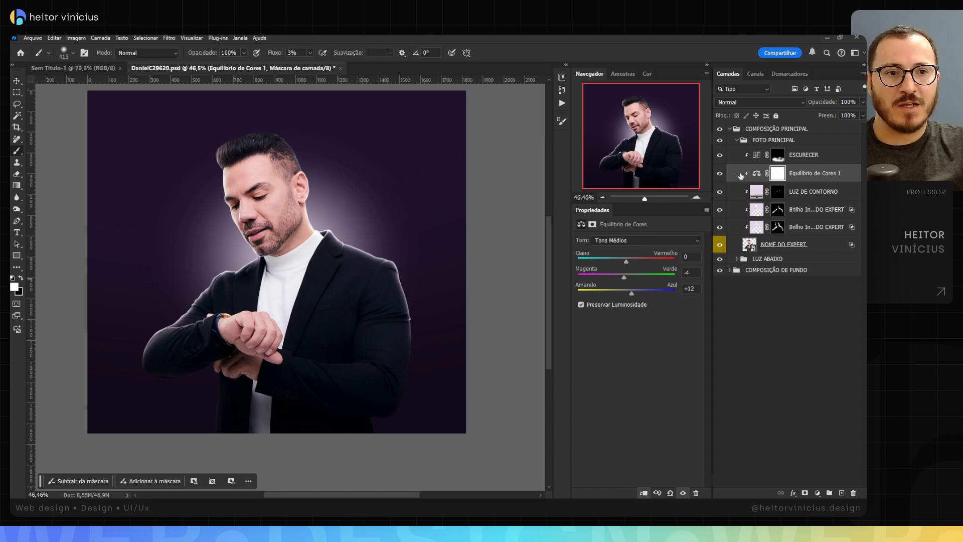
Step: Compare the portrait with and without the five clipped layers and the LUZ ABAIXO group, leaving them all visible
left_click_drag(720, 154, 721, 229)
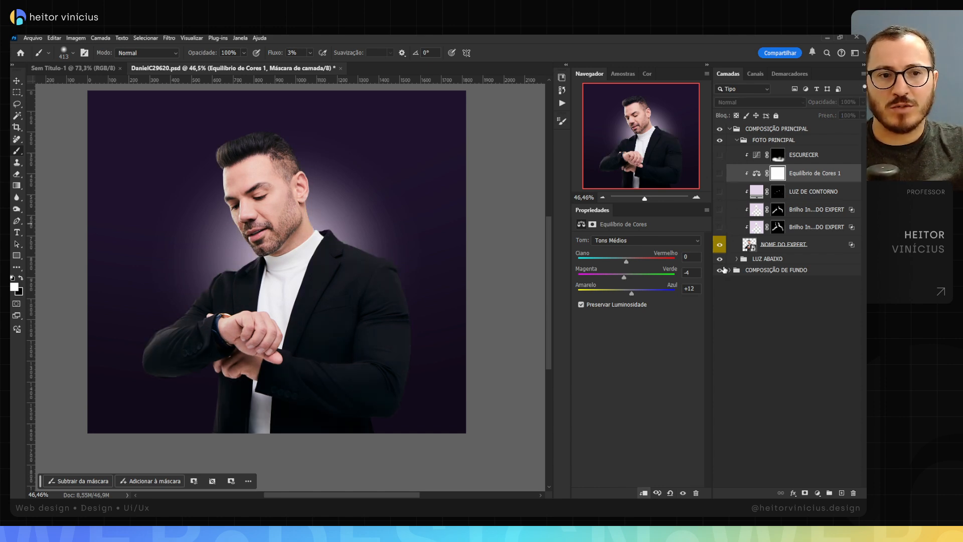
left_click(720, 259)
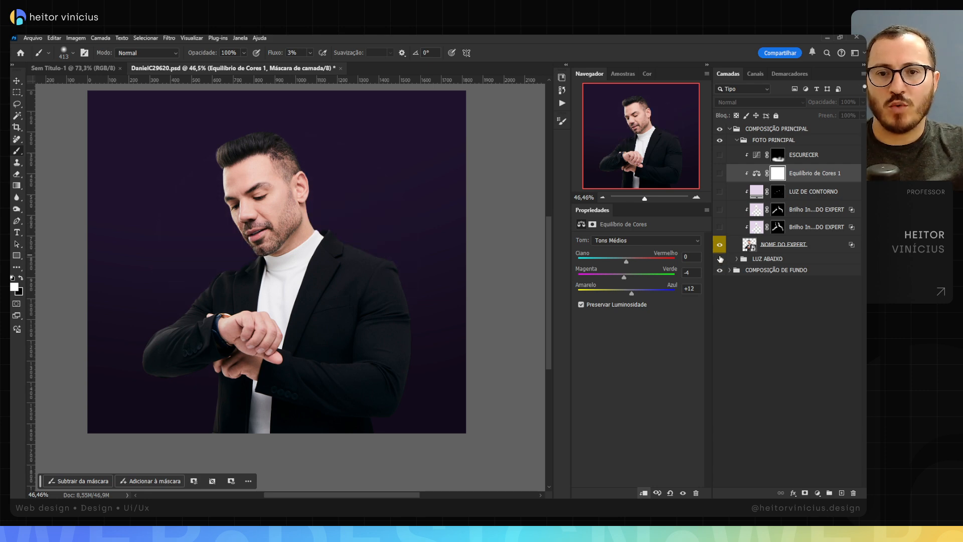
left_click(720, 258)
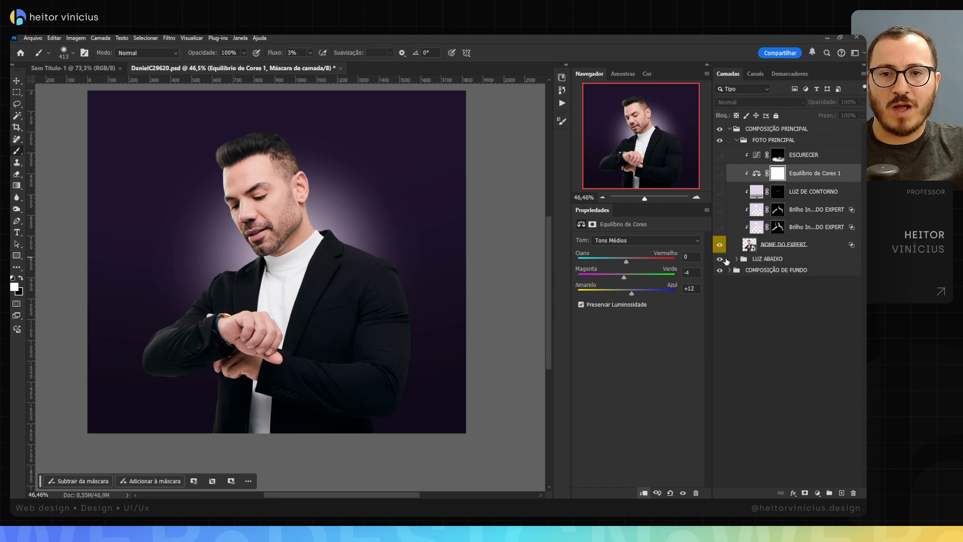
left_click_drag(720, 224, 721, 156)
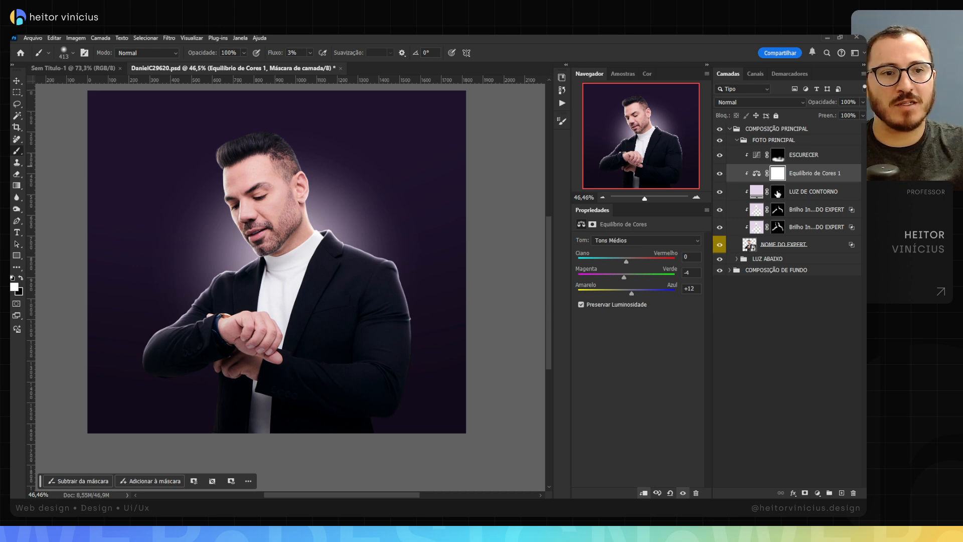
Step: Duplicate the LUZ PRINCIPAL layer inside the LUZ ABAIXO group
left_click(736, 261)
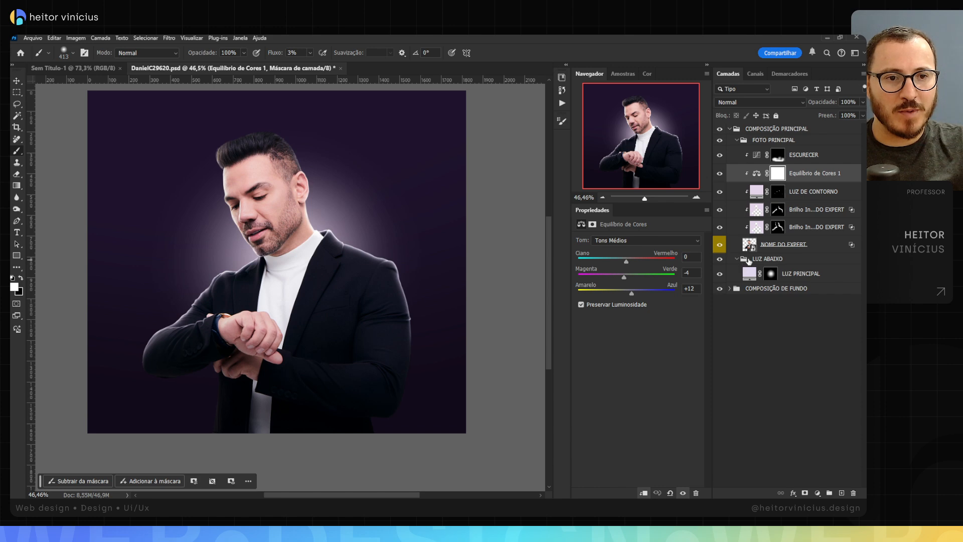
left_click(806, 274)
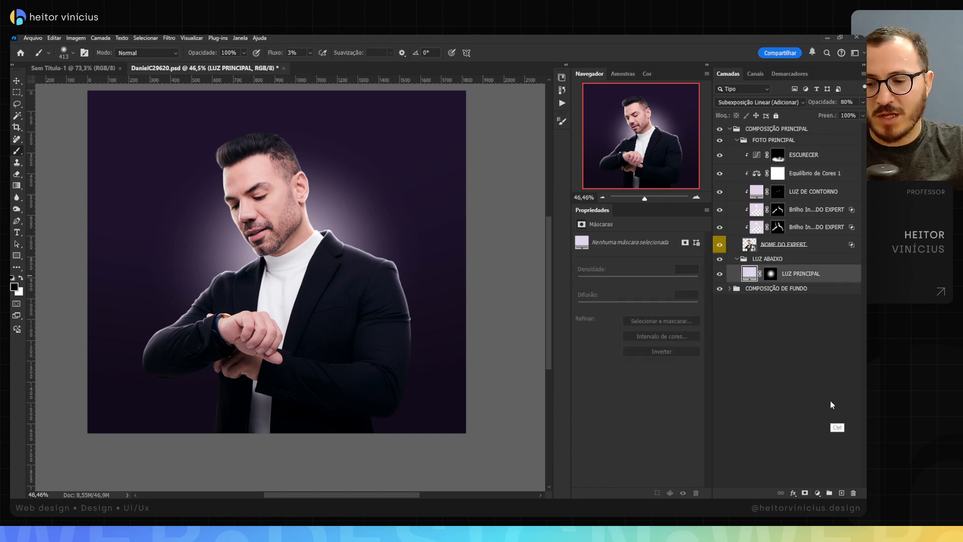
key("ctrl+j")
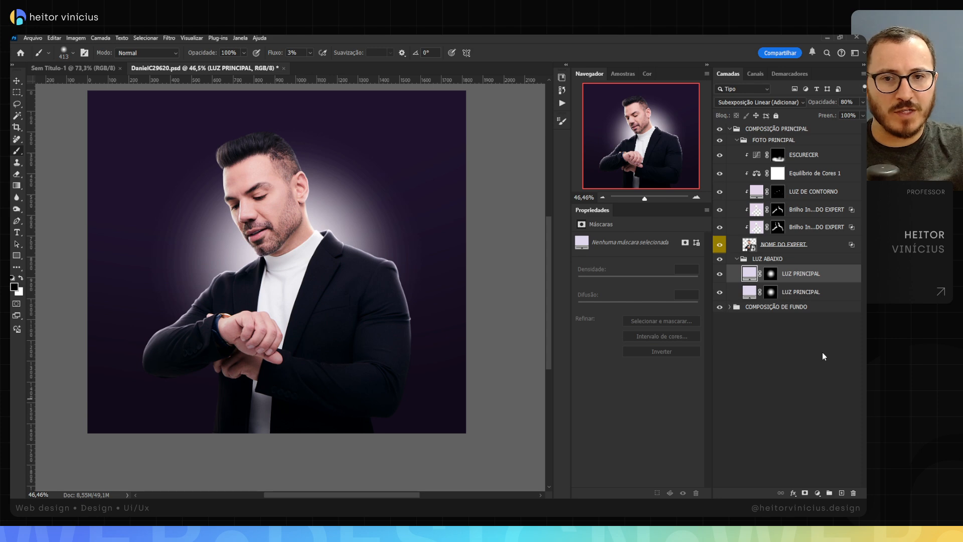
Step: Change the fill colour of the upper LUZ PRINCIPAL copy to the near-white lilac #f9f5fd
double_click(749, 273)
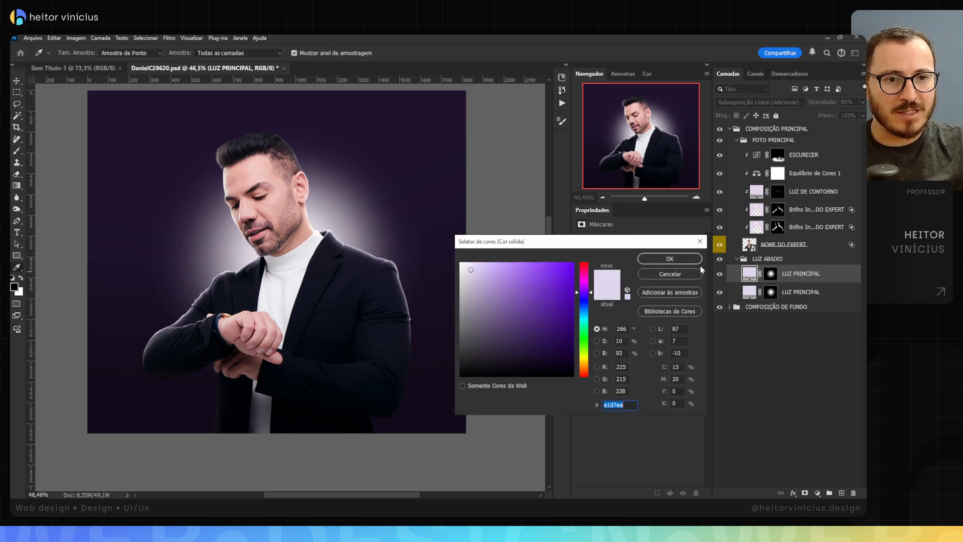
left_click(467, 266)
left_click(464, 262)
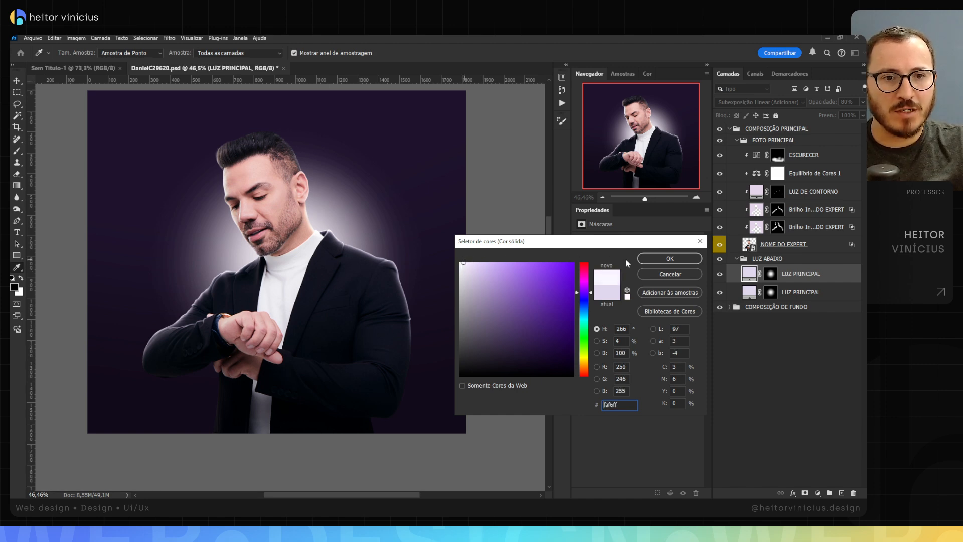
left_click(465, 265)
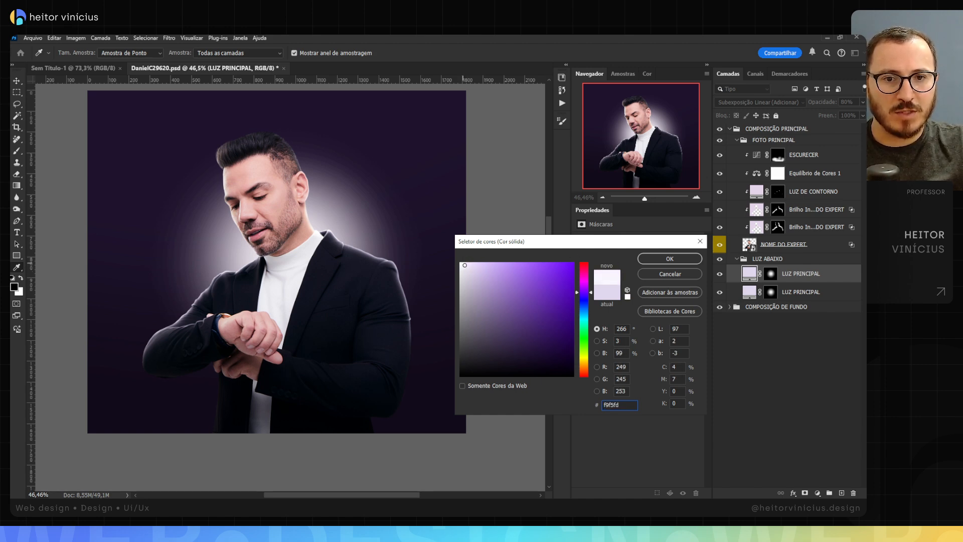
left_click(670, 258)
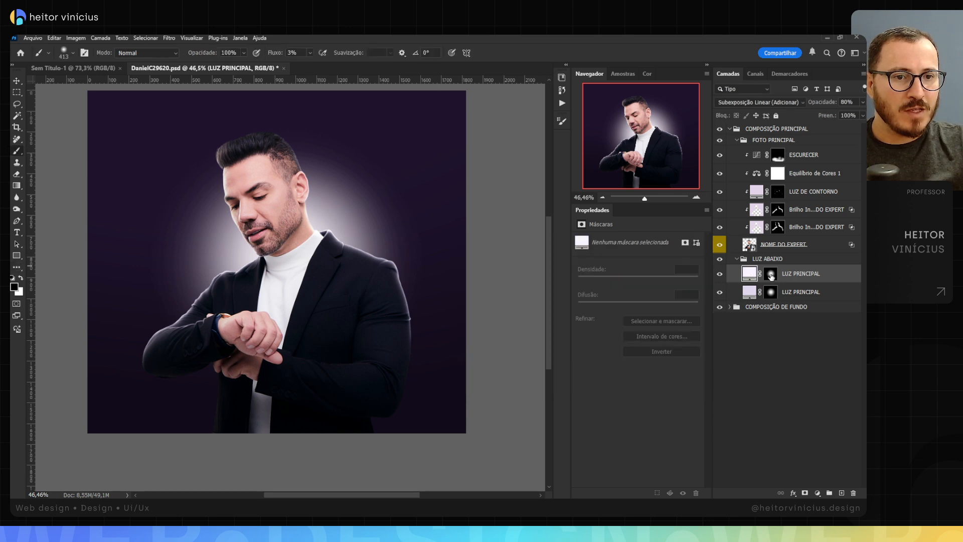
Step: Unlink the mask of the upper LUZ PRINCIPAL copy and scale it down to a smaller glow behind the man, finishing with the Brush tool active
left_click(772, 276)
left_click(761, 273)
key("ctrl+t")
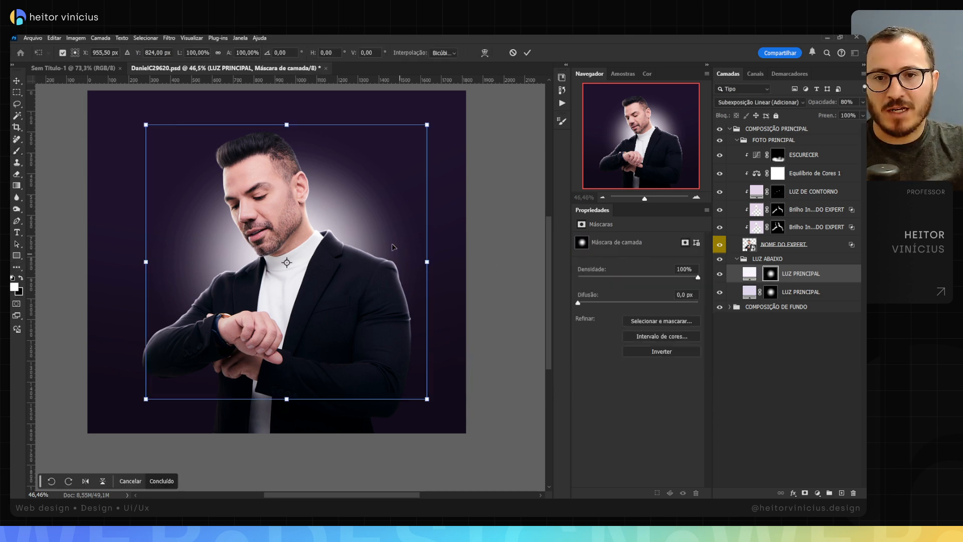
mouse_move(427, 262)
left_mouse_down()
mouse_move(393, 261)
mouse_move(369, 246)
left_mouse_up()
key("Return")
key("b")
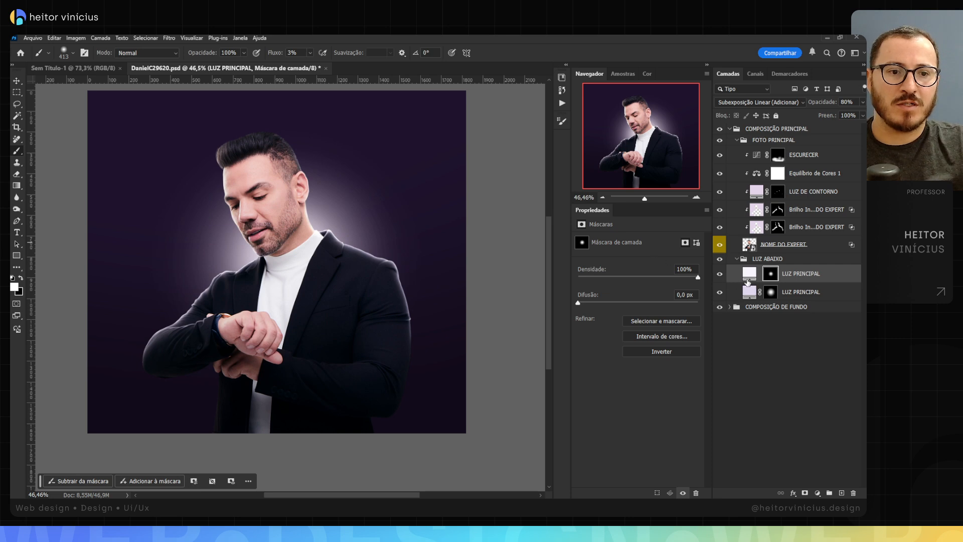
Step: Compare the back glow with and without the upper LUZ PRINCIPAL copy, leaving the layer visible
left_click(720, 274)
left_click(722, 274)
left_click(721, 274)
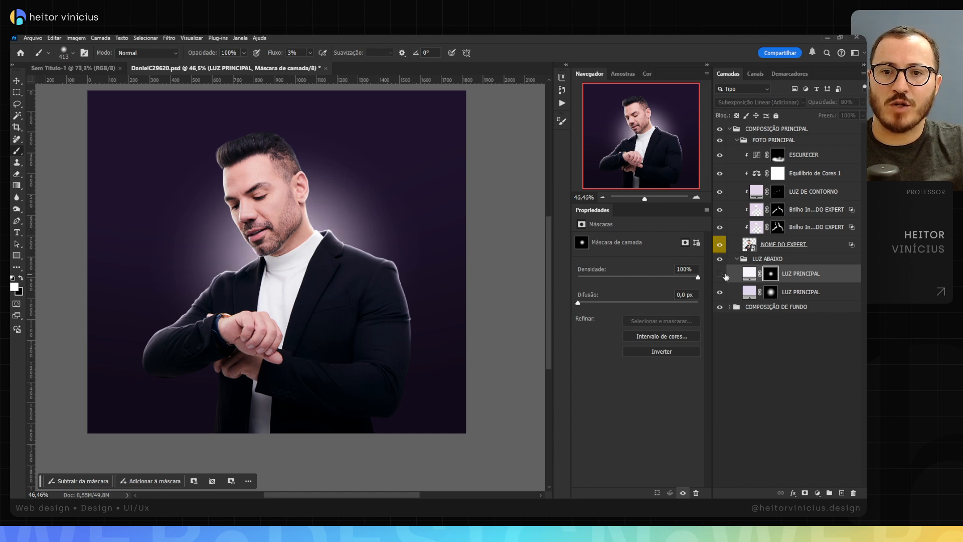
left_click(722, 274)
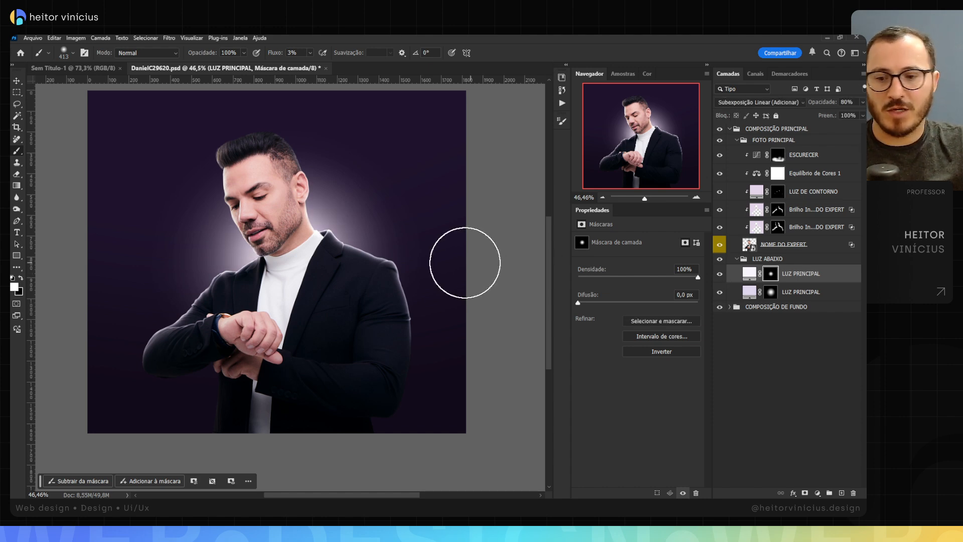
key("v")
key("ctrl+space")
mouse_move(388, 229)
left_mouse_down()
mouse_move(379, 228)
mouse_move(391, 223)
left_mouse_up()
key("space")
left_click_drag(380, 189, 435, 198)
key("ctrl+space")
key("space")
left_click_drag(533, 181, 522, 177)
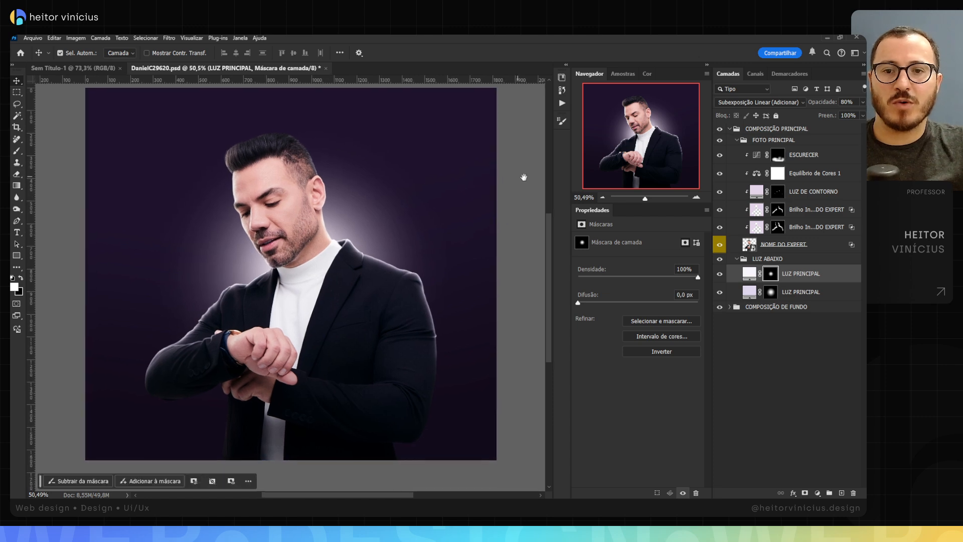